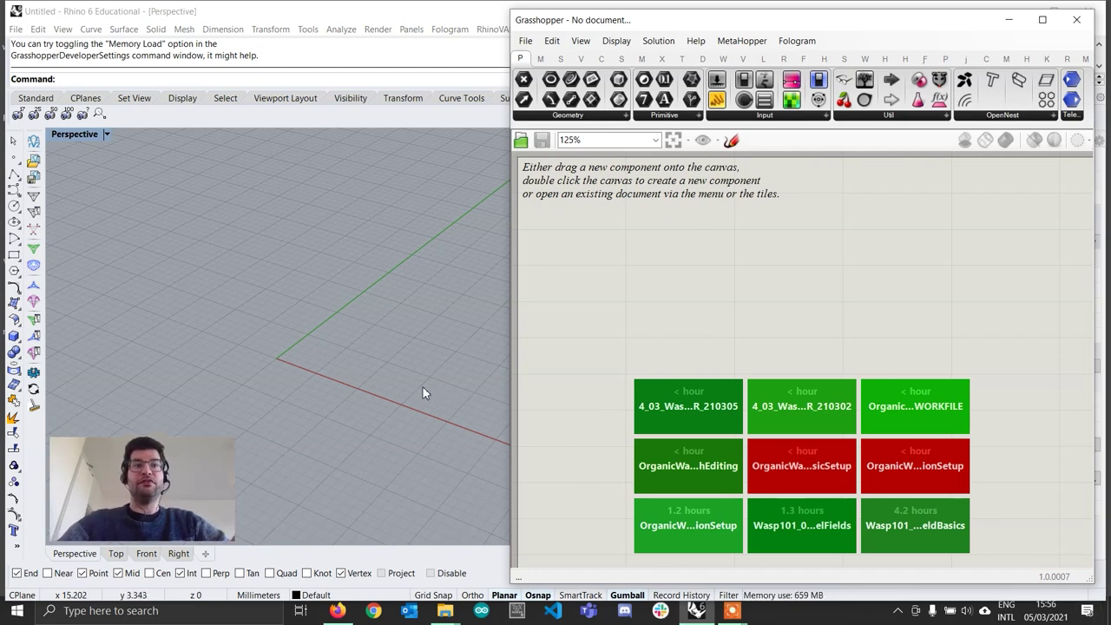
Step: Draw an inscribed six-sided polygon centred on the origin with a 10 mm radius and a corner on the X axis
shift+right_drag(387, 381, 377, 353)
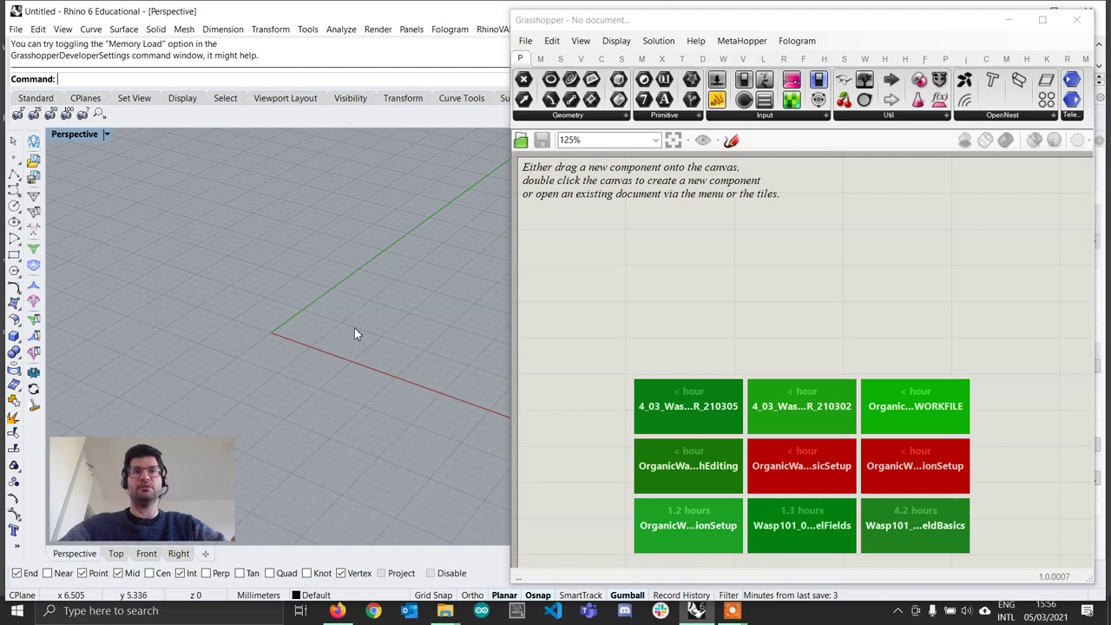
shift+right_drag(348, 359, 337, 326)
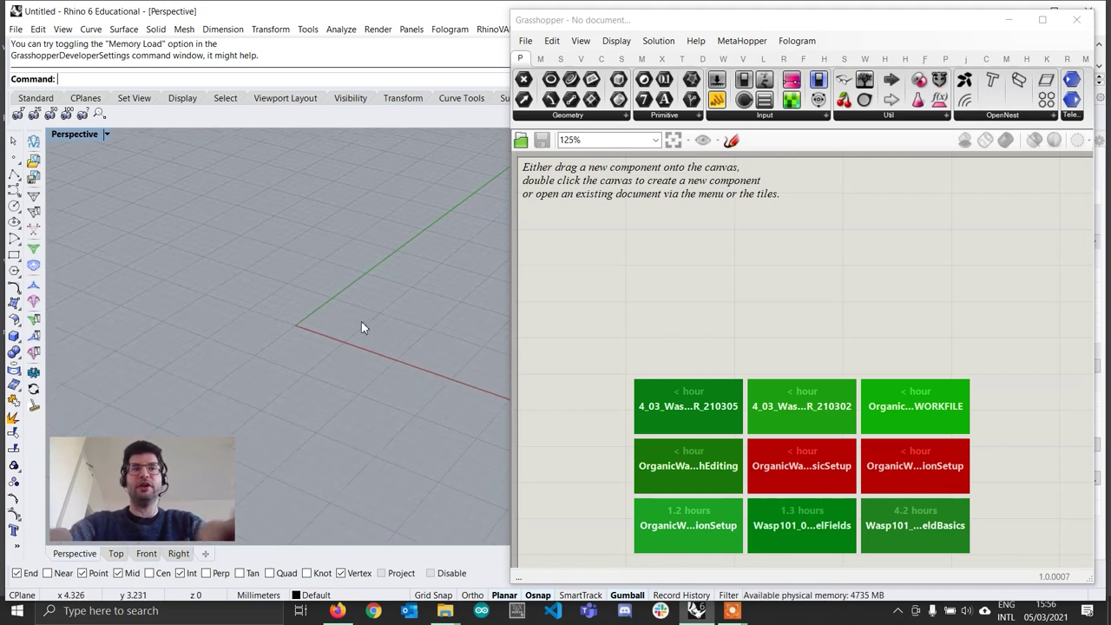
text(po)
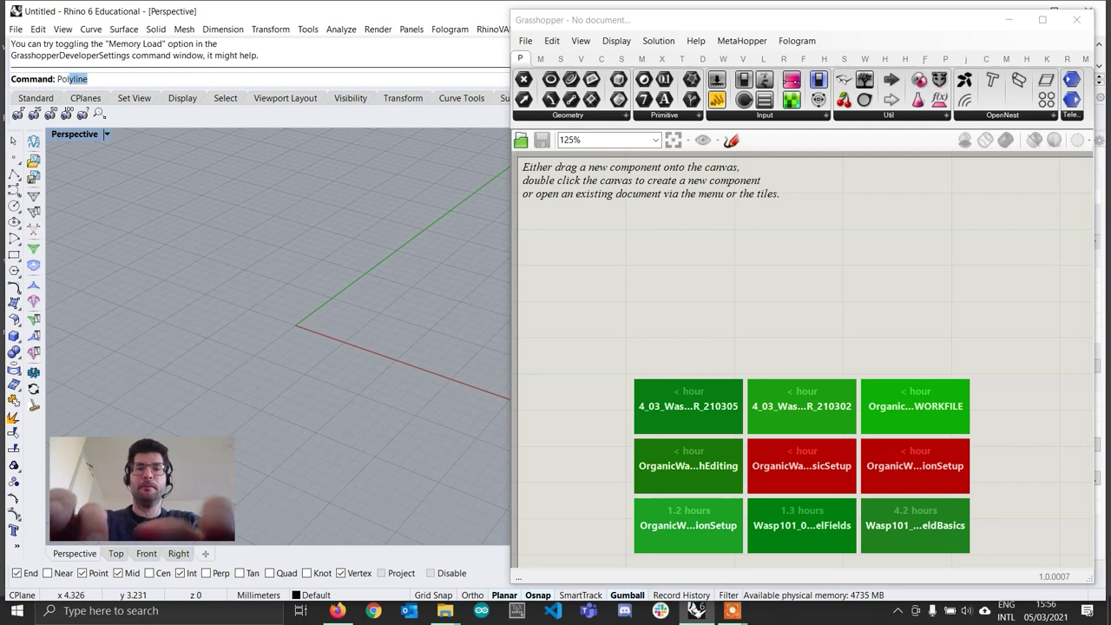
text(ly)
key(Down)
key(Return)
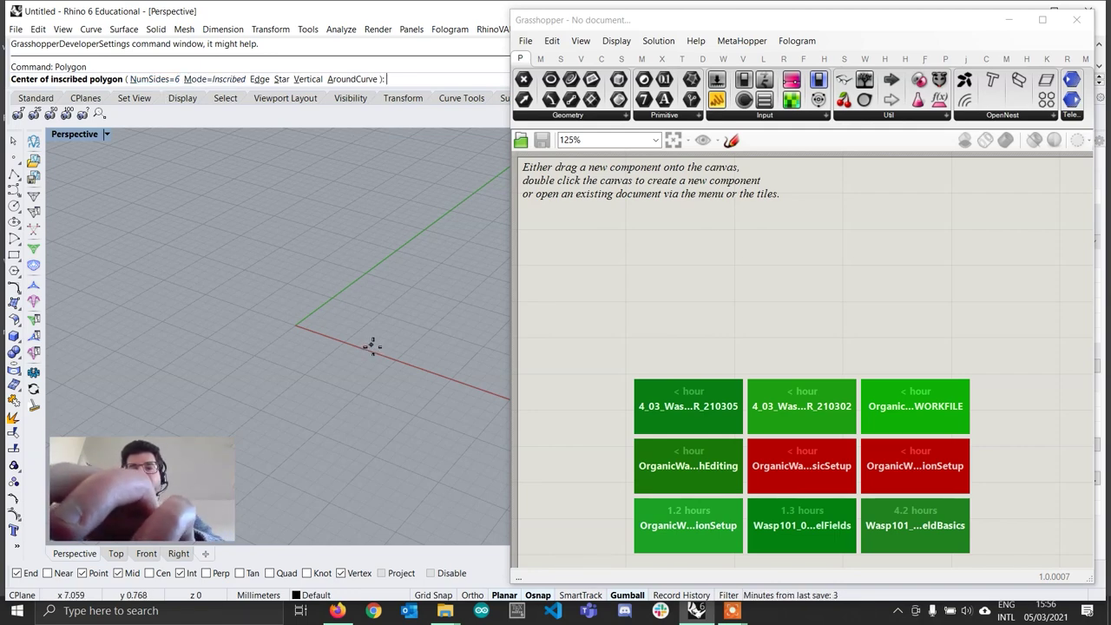
text(0)
key(Return)
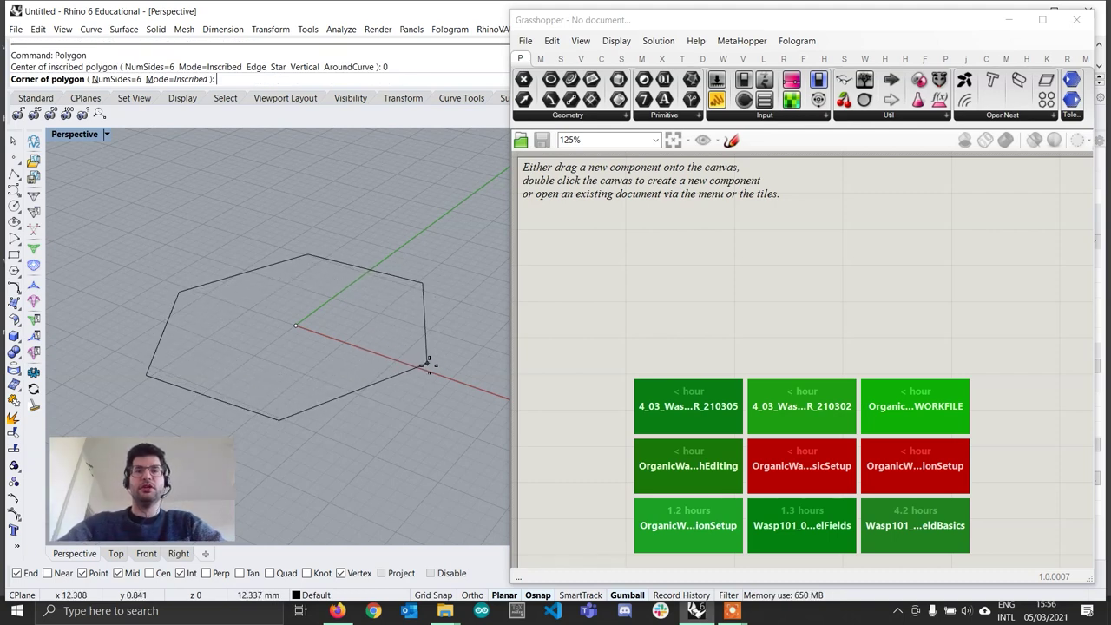
text(10)
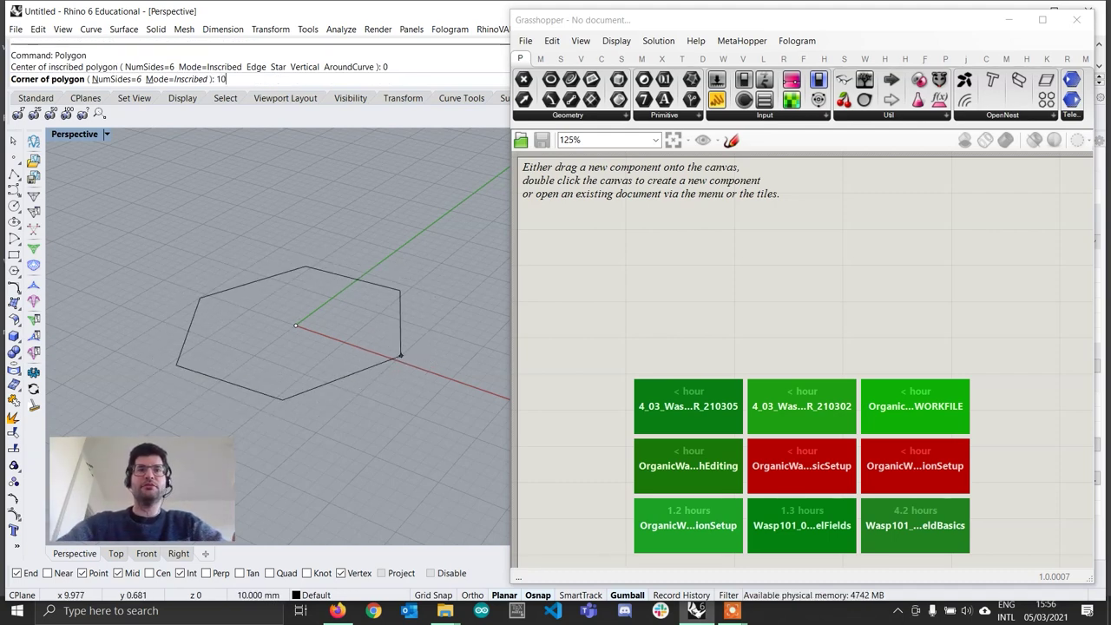
click(482, 390)
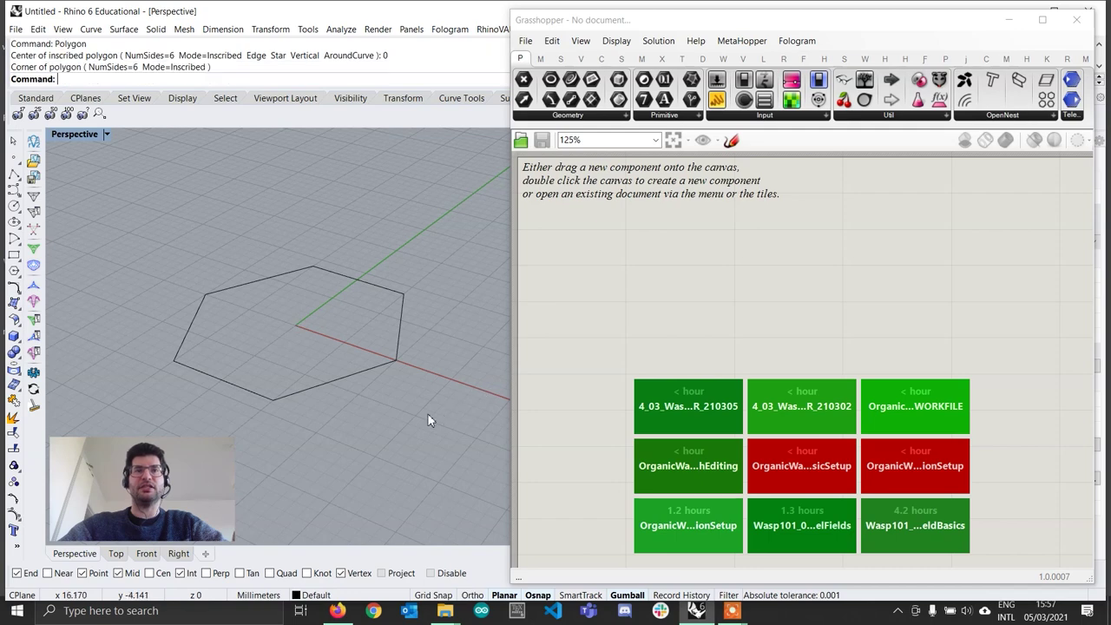
Step: Extrude the hexagon 10 mm upward as a solid and delete the original base curve
scroll(428, 414, down, 6)
right_drag(428, 414, 385, 387)
scroll(393, 405, up, 5)
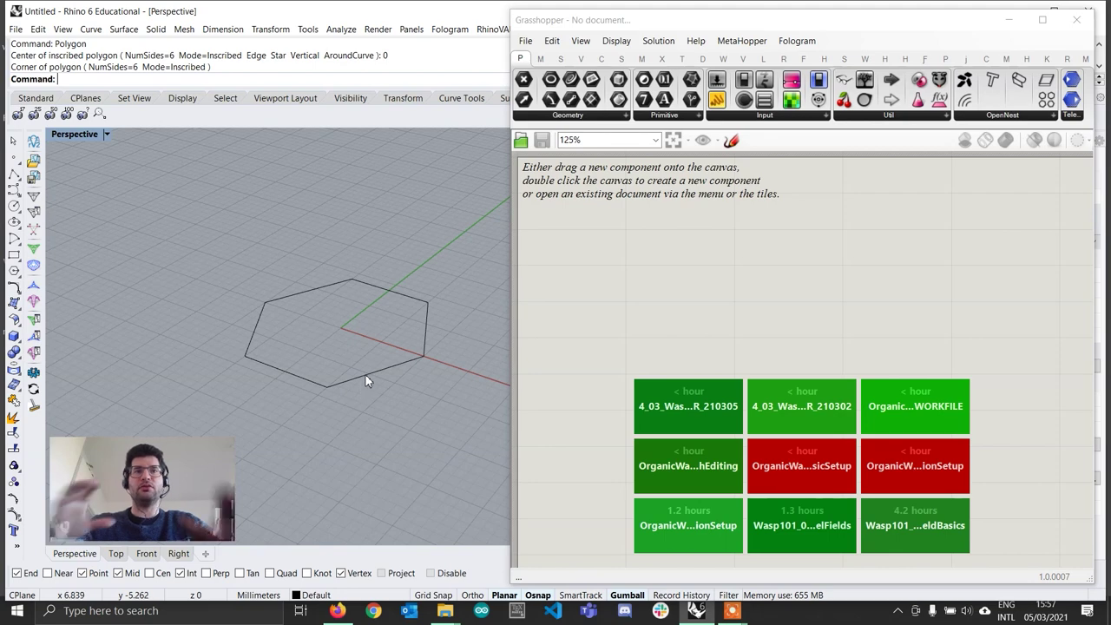
right_drag(363, 365, 376, 372)
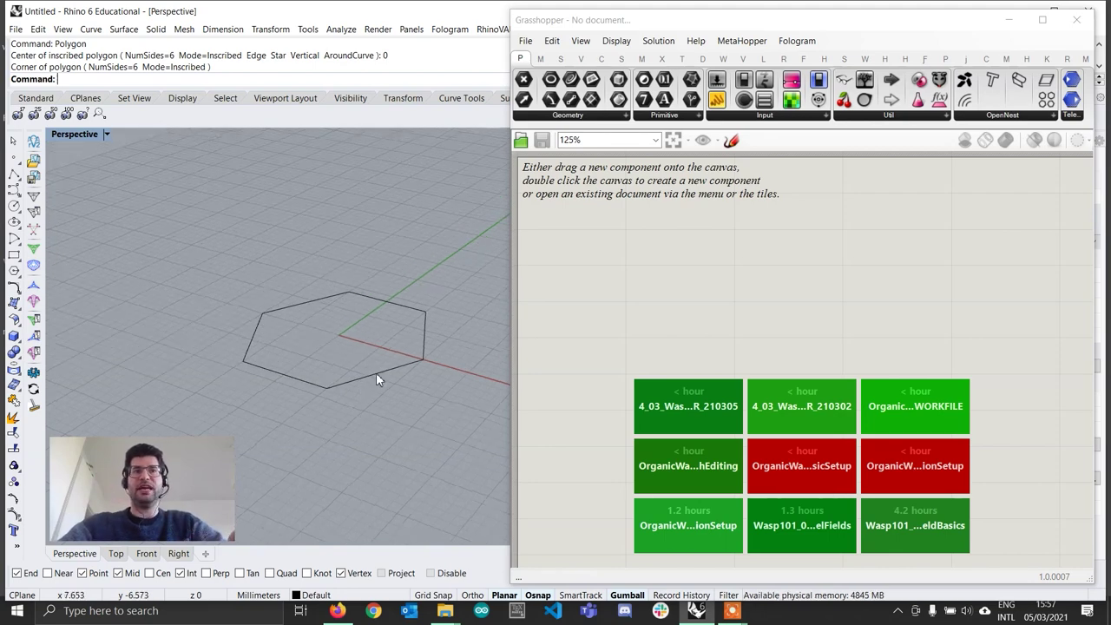
click(382, 372)
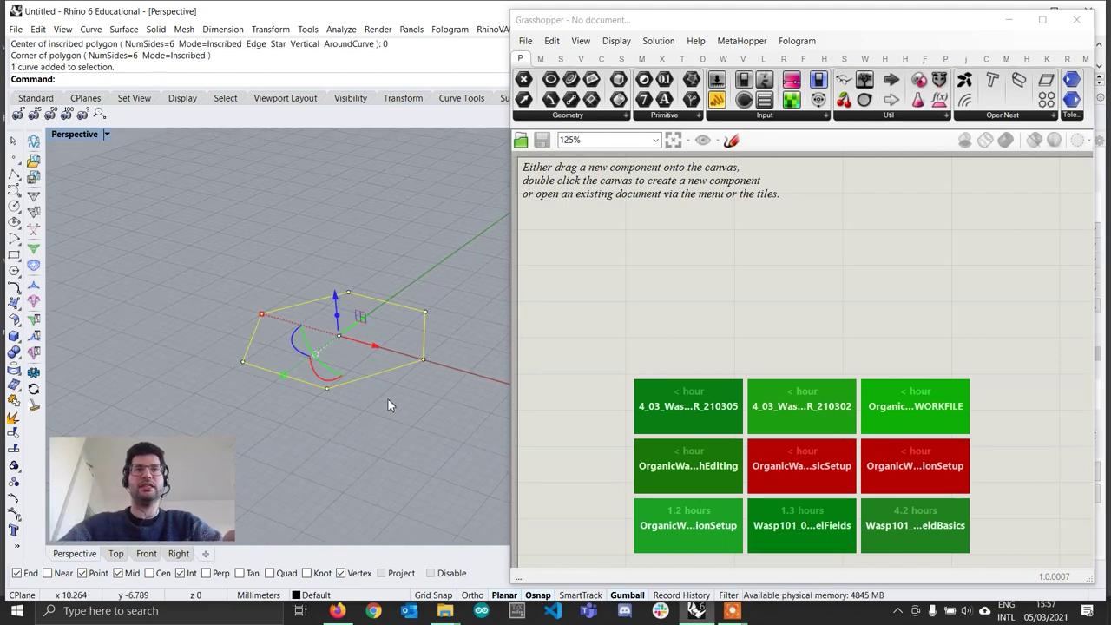
text(ExtrudeCrv)
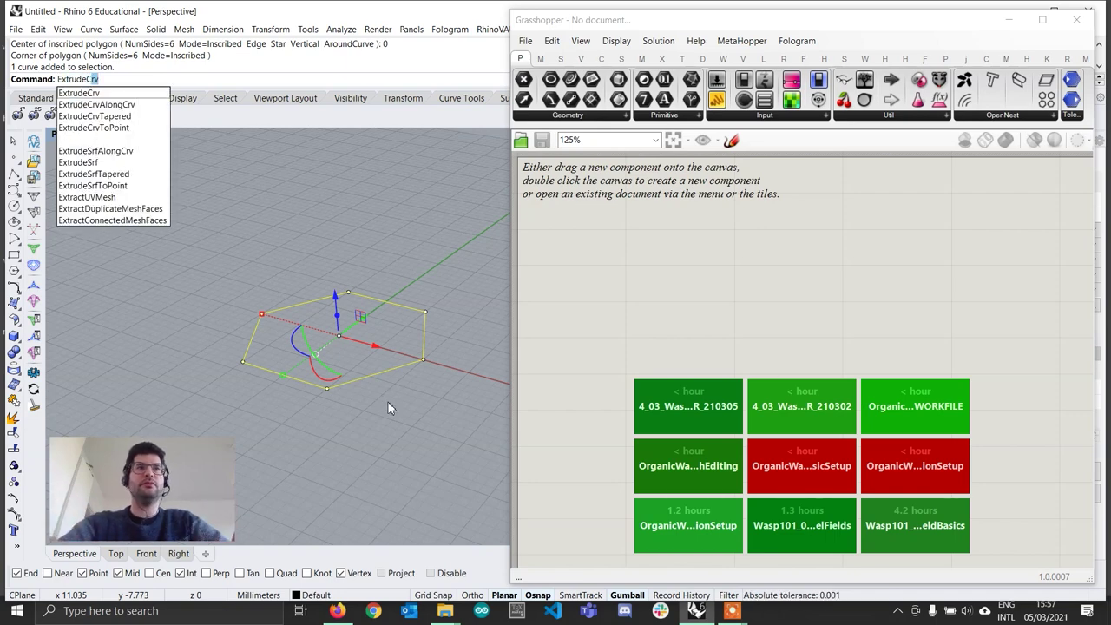
key(Return)
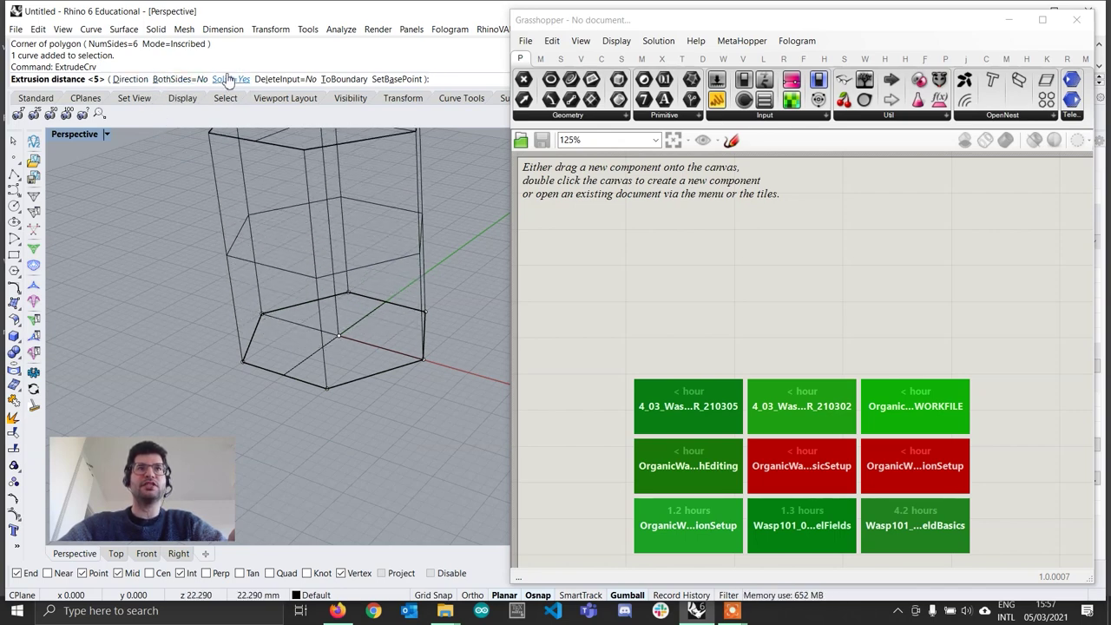
scroll(378, 306, down, 5)
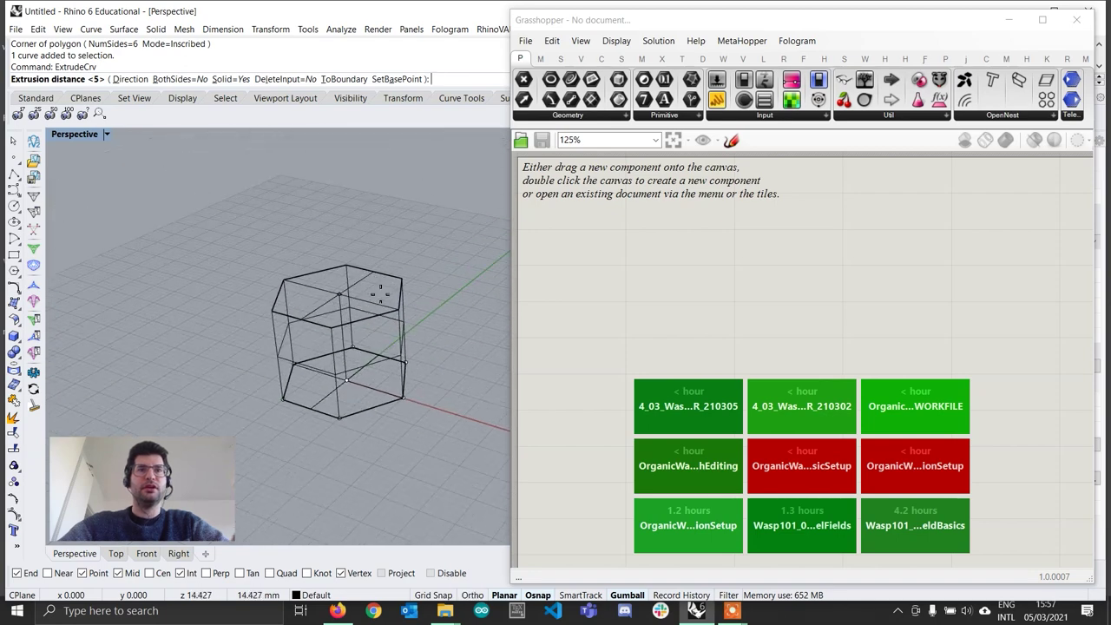
text(10)
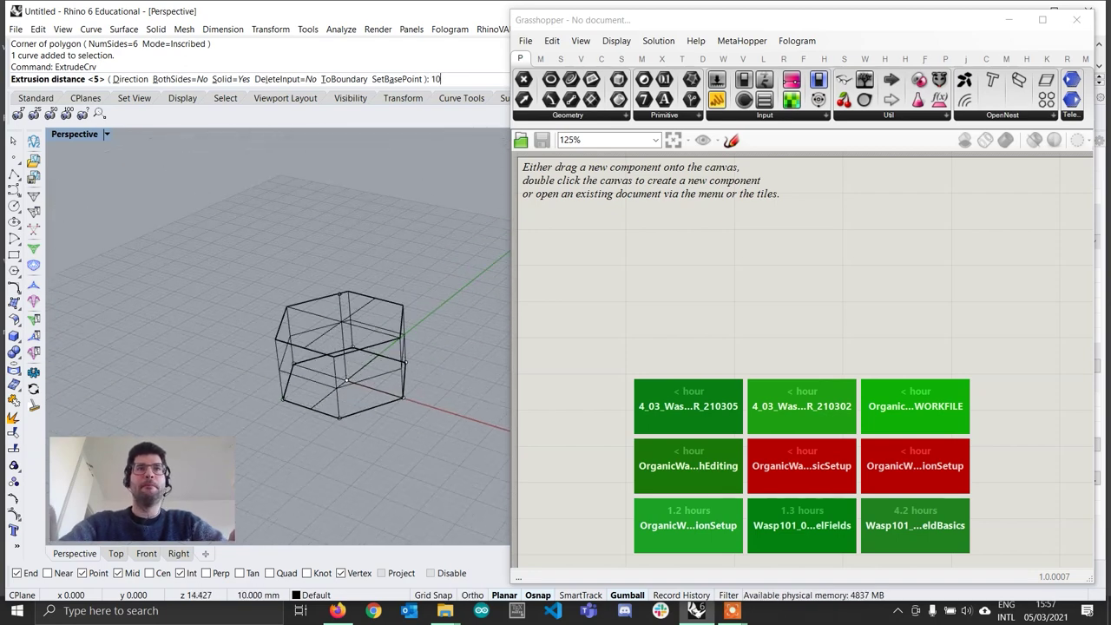
key(Return)
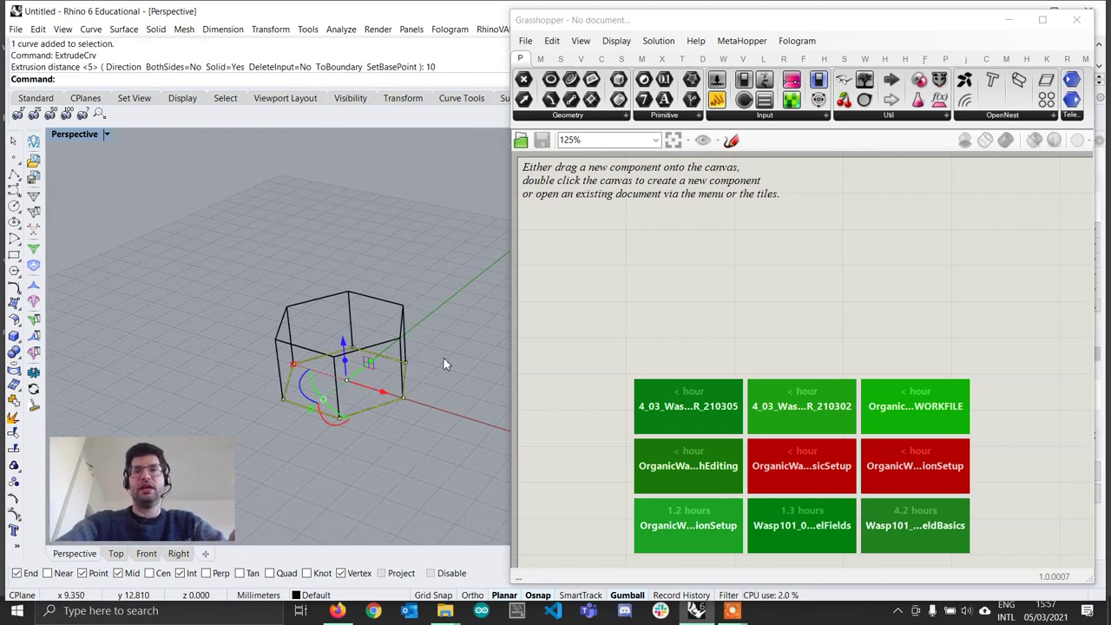
key(Delete)
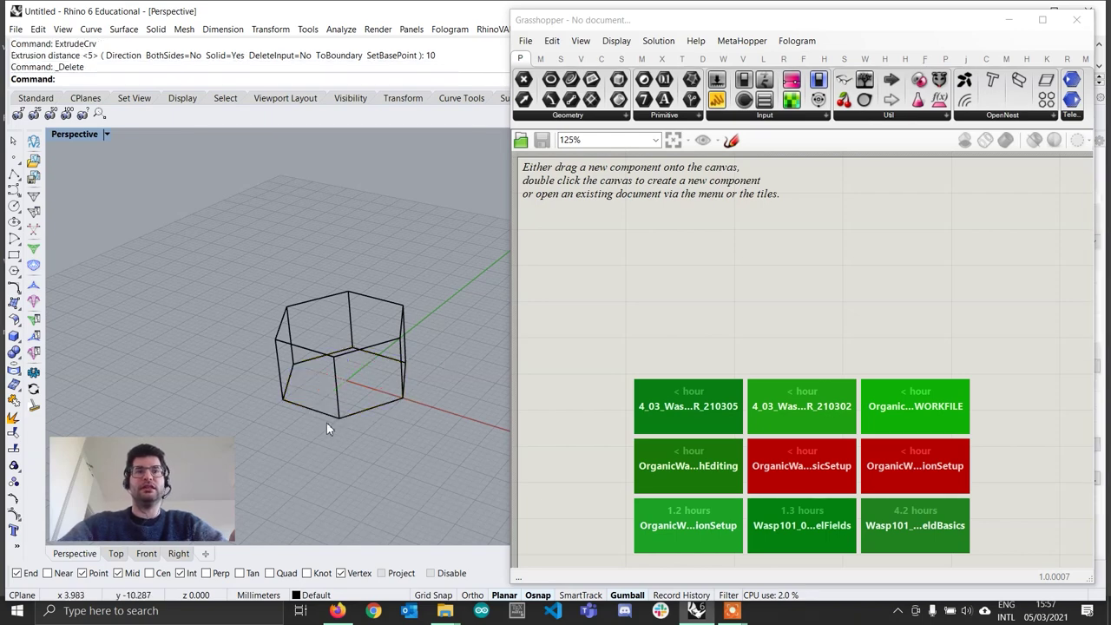
Step: Inspect the hexagonal prism in Shaded display mode and return the viewport to Wireframe
right_drag(326, 423, 415, 386)
click(67, 137)
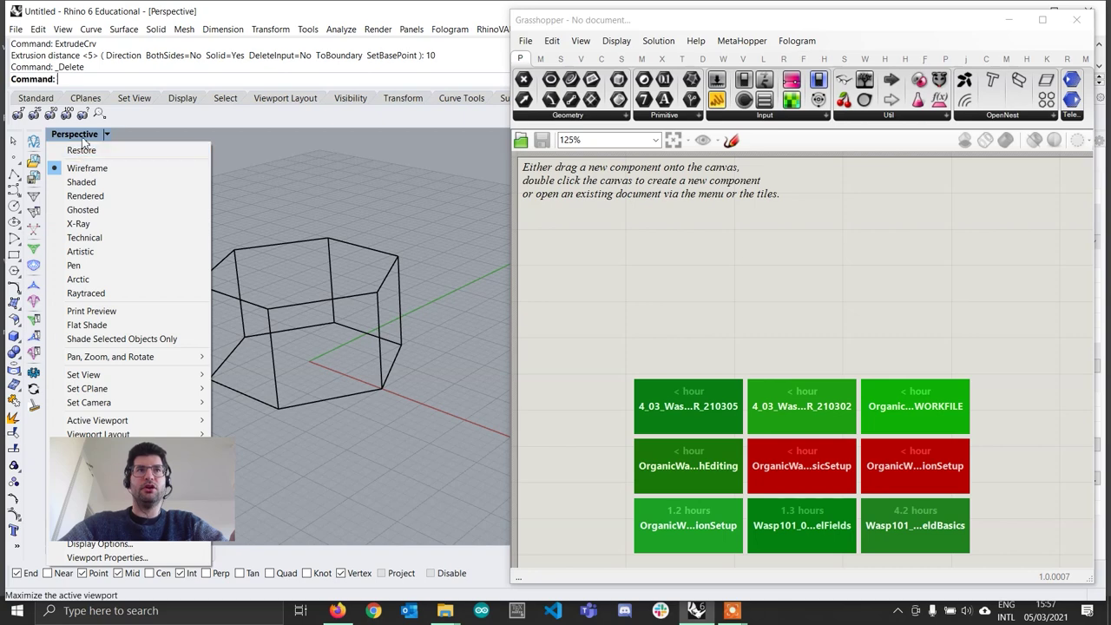
click(86, 184)
mouse_move(318, 350)
right_down()
mouse_move(362, 345)
mouse_move(445, 281)
mouse_move(374, 373)
mouse_move(429, 295)
mouse_move(368, 359)
mouse_move(409, 350)
mouse_move(467, 307)
mouse_move(373, 301)
mouse_move(382, 354)
mouse_move(347, 353)
mouse_move(355, 328)
mouse_move(366, 373)
right_up()
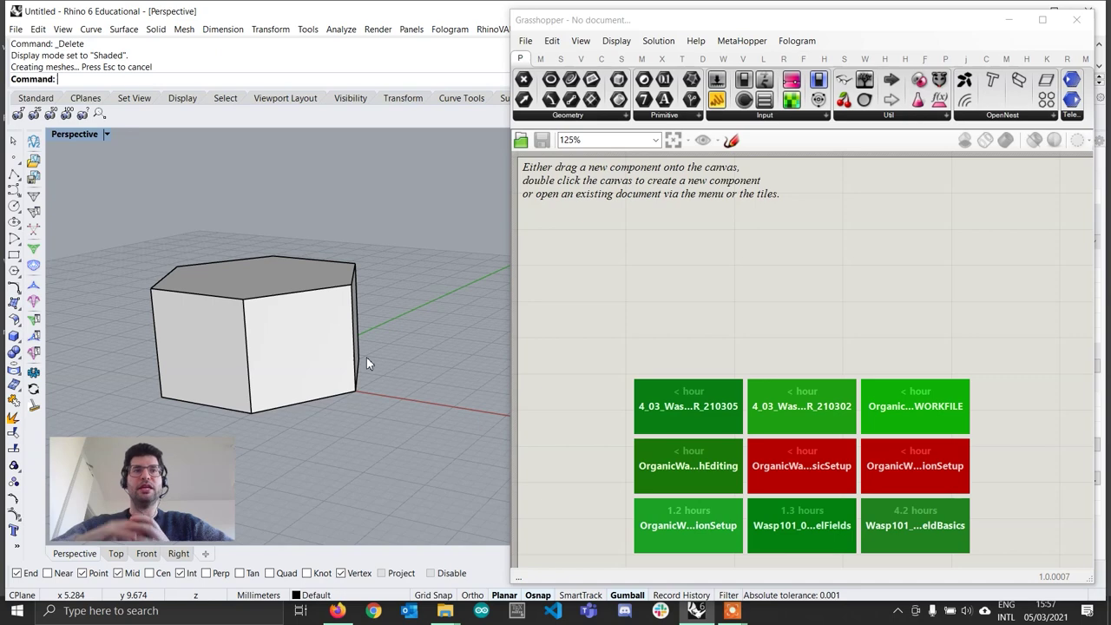
right_drag(366, 357, 340, 356)
click(59, 137)
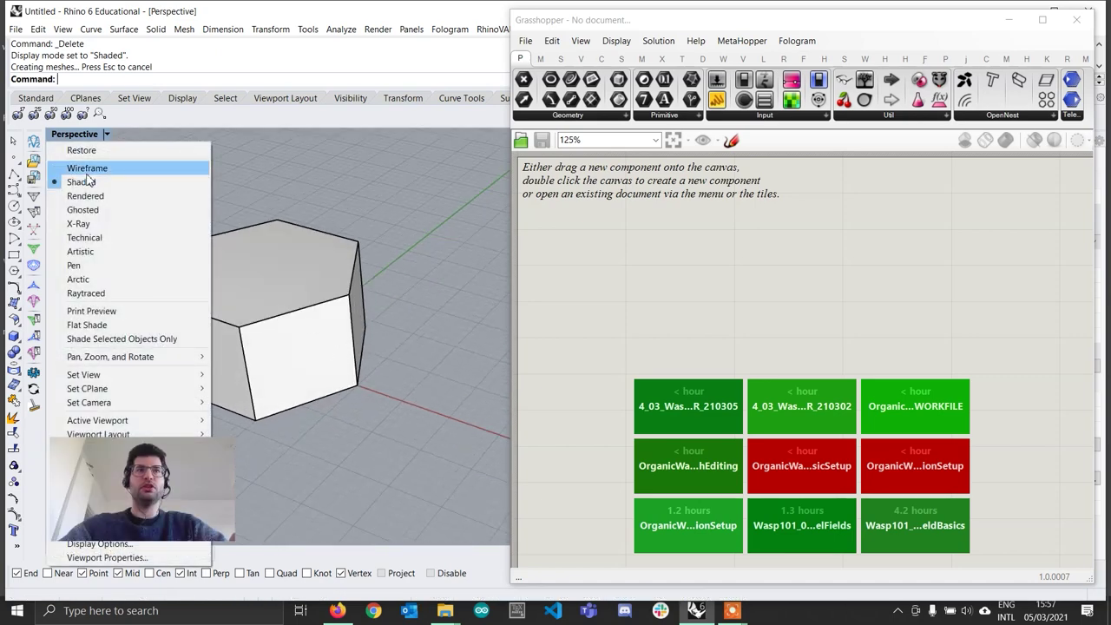
click(104, 167)
mouse_move(336, 367)
right_down()
mouse_move(339, 356)
mouse_move(325, 365)
mouse_move(359, 377)
mouse_move(336, 364)
right_up()
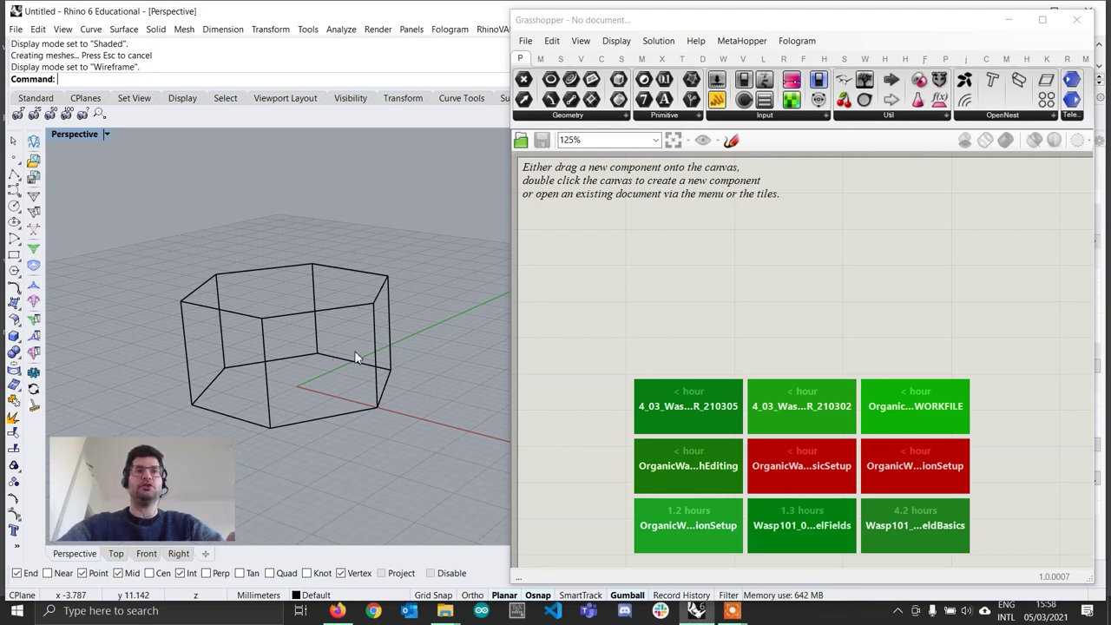
Step: Place a point at the centre of the prism's side face at X 7.5, Y -4.33, aligned to the edge midpoints
click(14, 161)
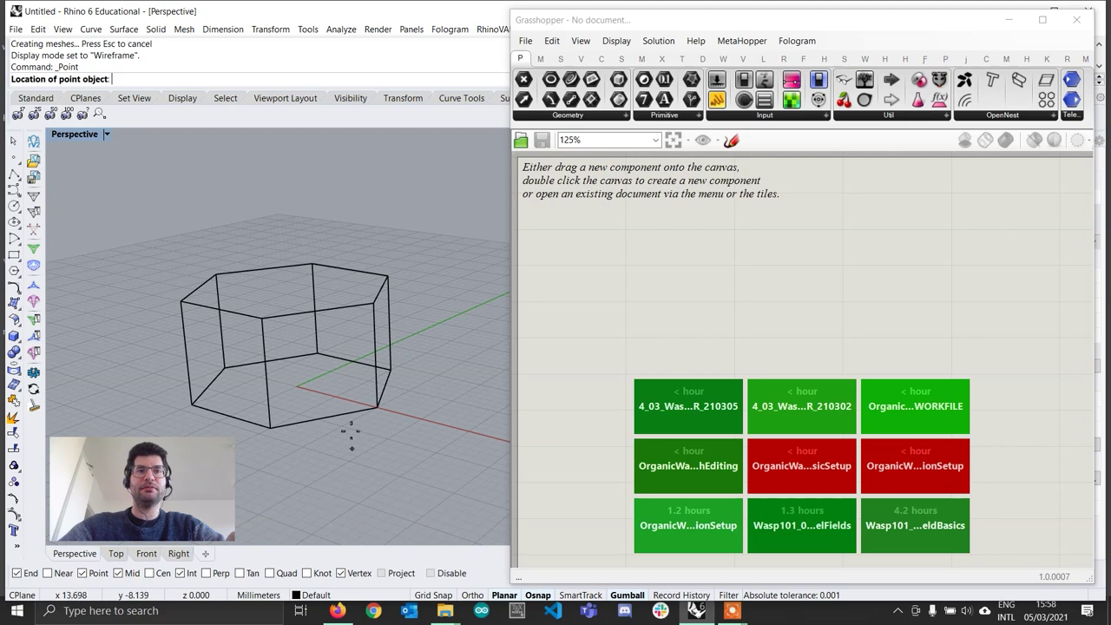
scroll(335, 421, up, 2)
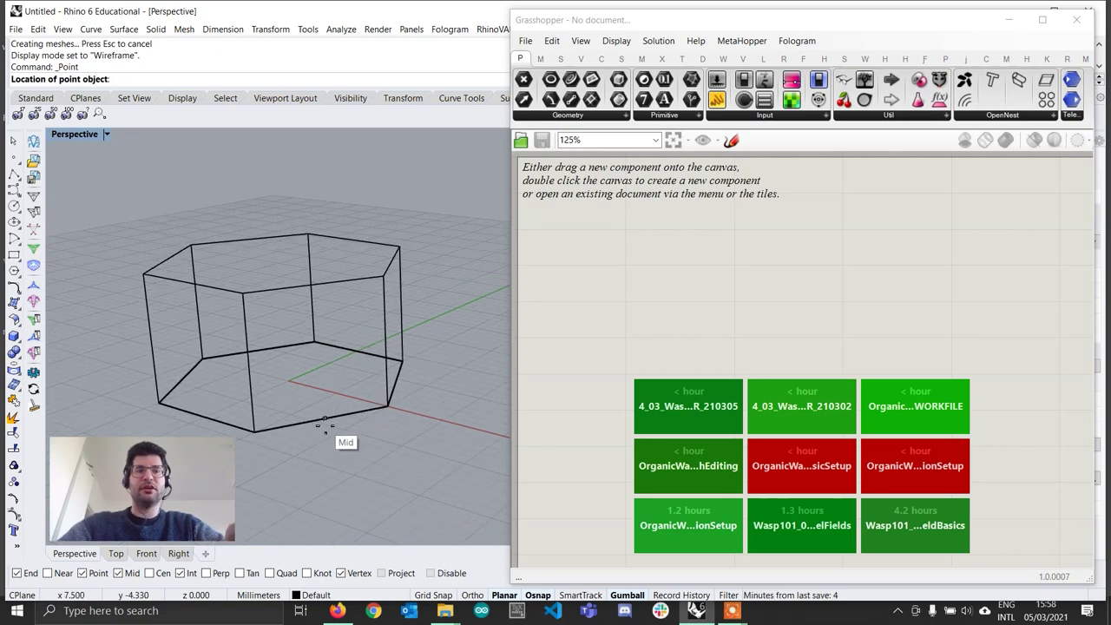
ctrl+click(325, 422)
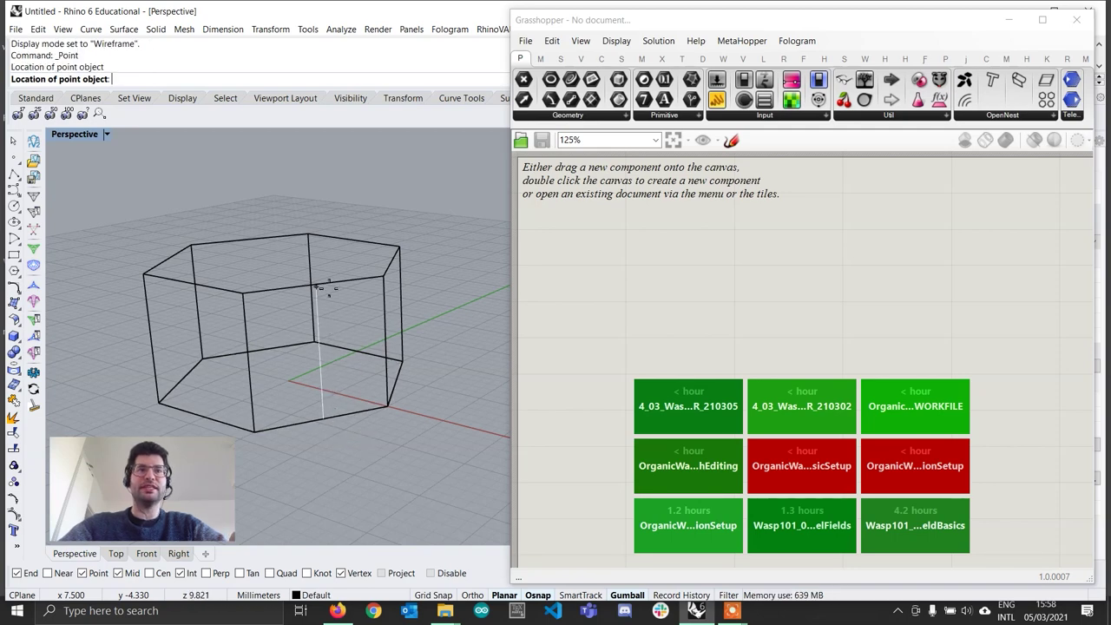
click(390, 336)
right_drag(395, 357, 345, 300)
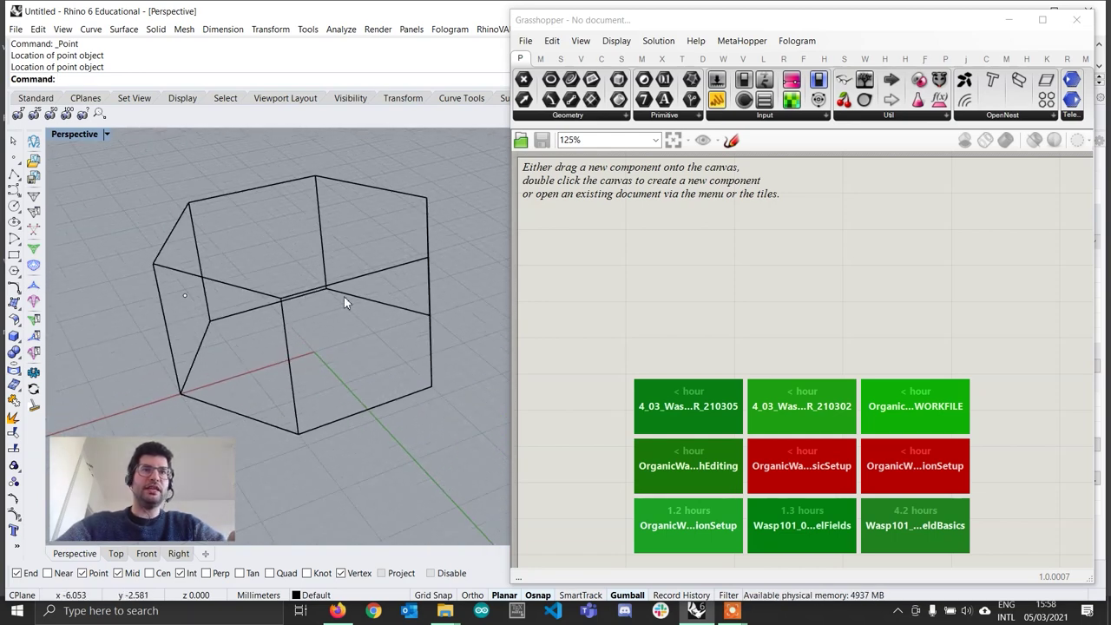
right_drag(348, 351, 350, 369)
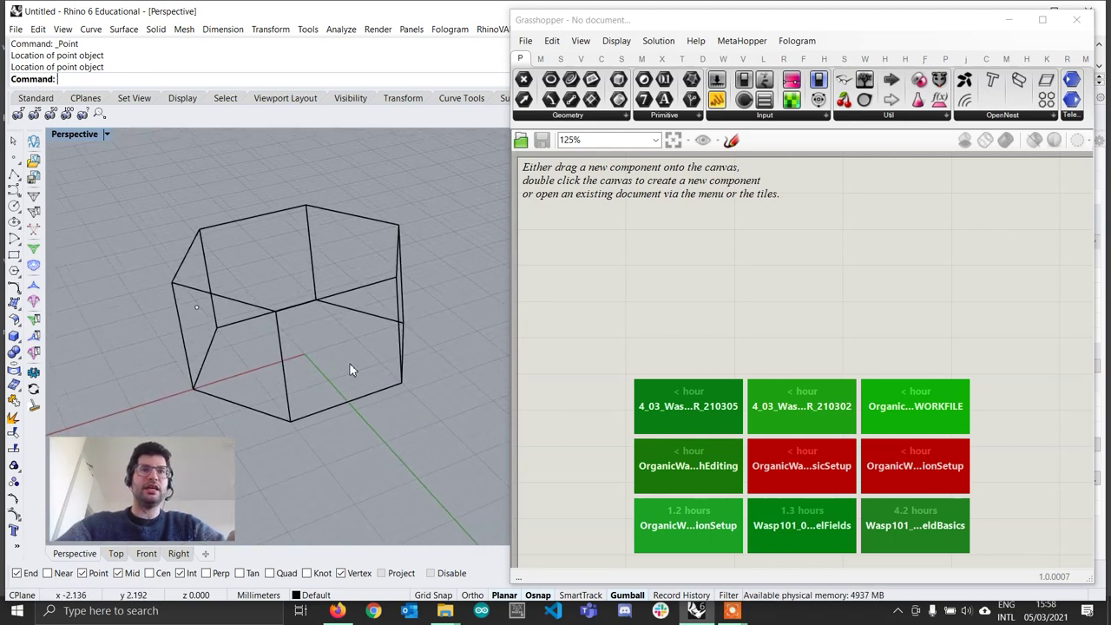
Step: Place a point at the centre of the prism's side face crossed by the positive Y axis, at Y 8.66, Z 5
right_click(423, 388)
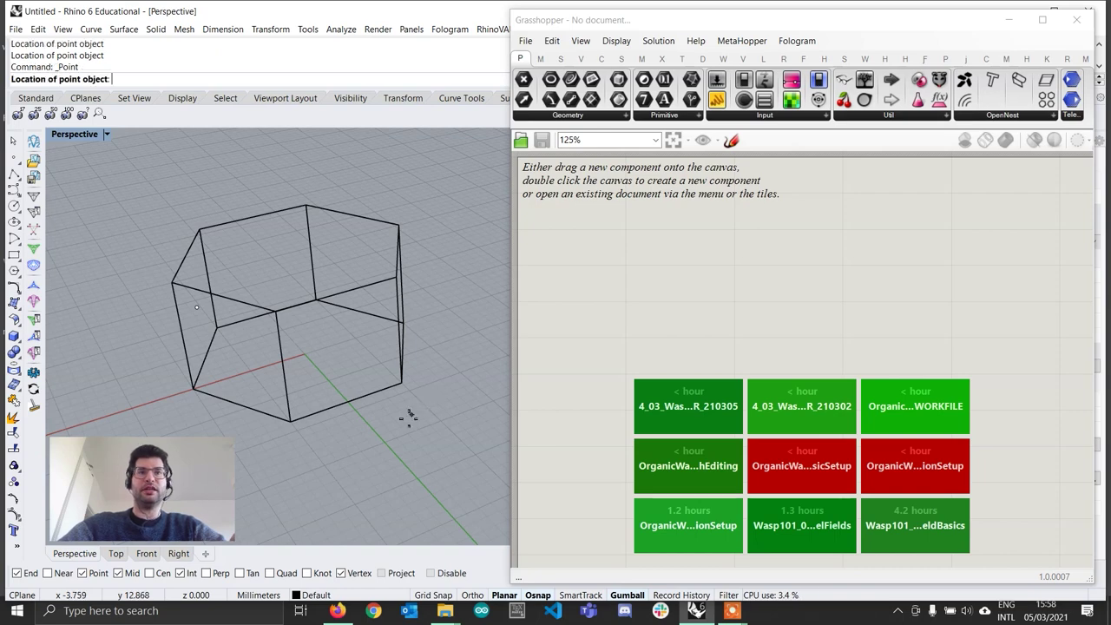
ctrl+click(347, 404)
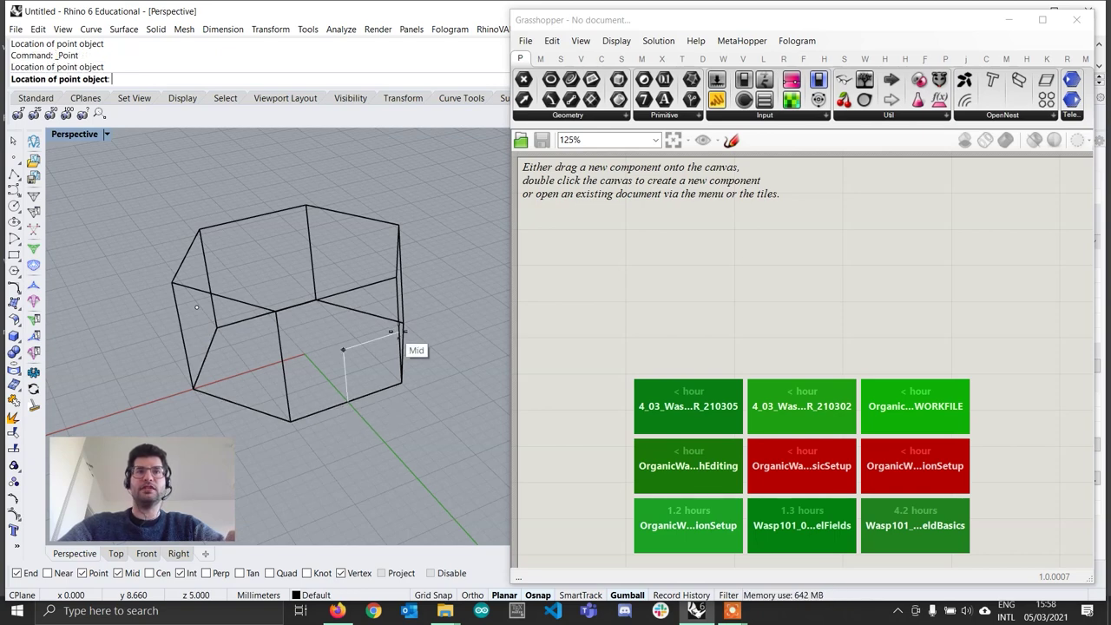
right_drag(391, 328, 397, 295)
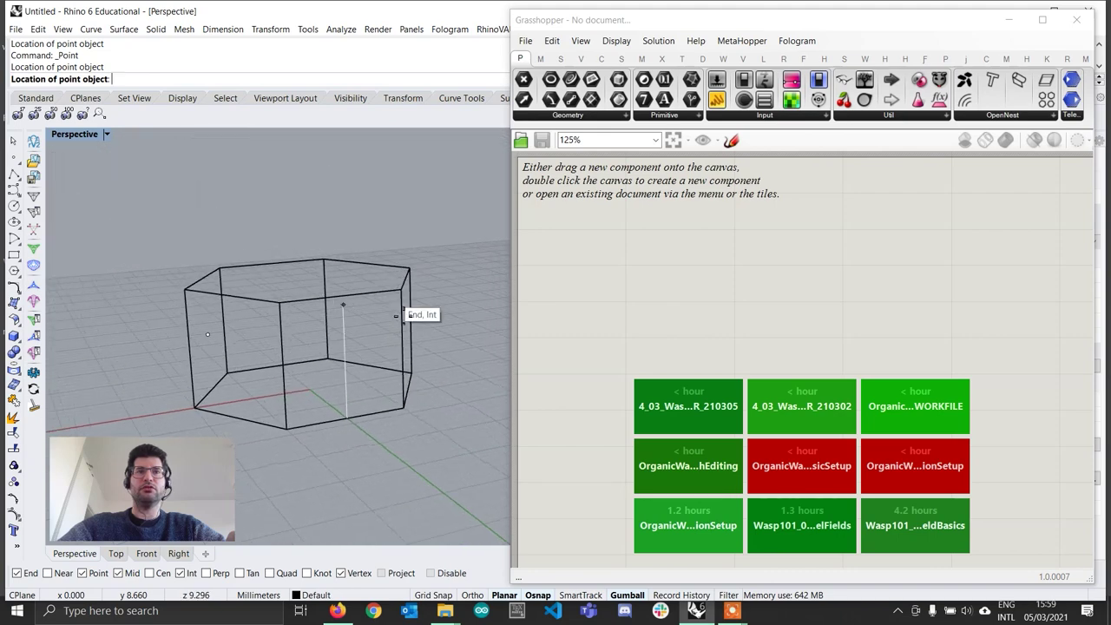
click(400, 351)
Step: Place a point at the centre of the prism's side face at X -7.5, Y -4.33, aligned to the edge midpoints
scroll(434, 348, up, 4)
right_drag(435, 348, 356, 342)
scroll(329, 351, down, 4)
scroll(440, 362, up, 7)
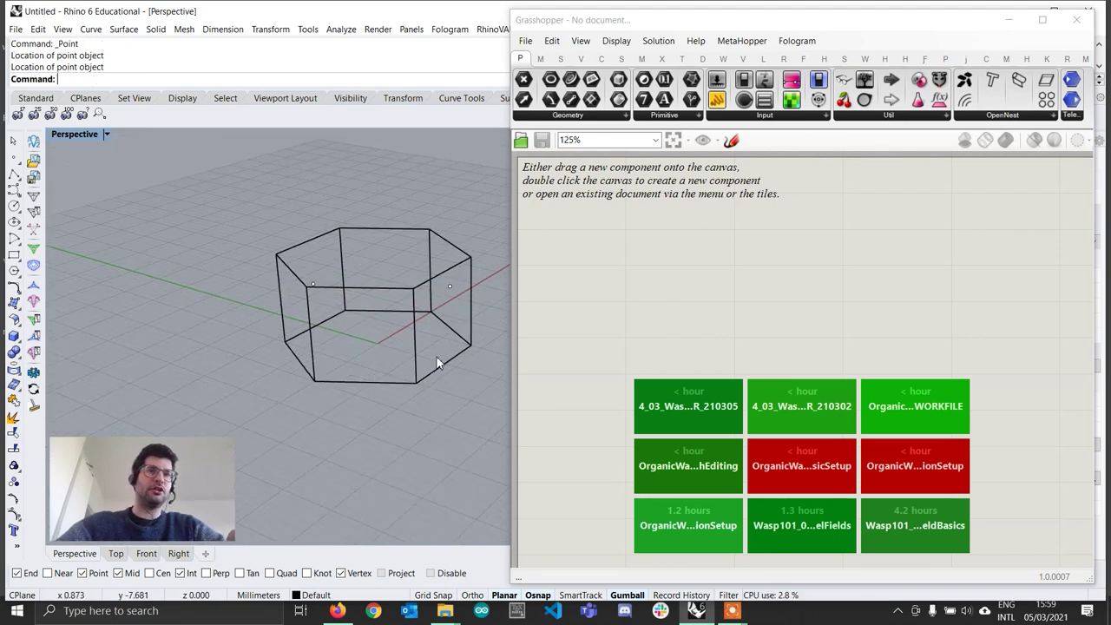
right_click(367, 368)
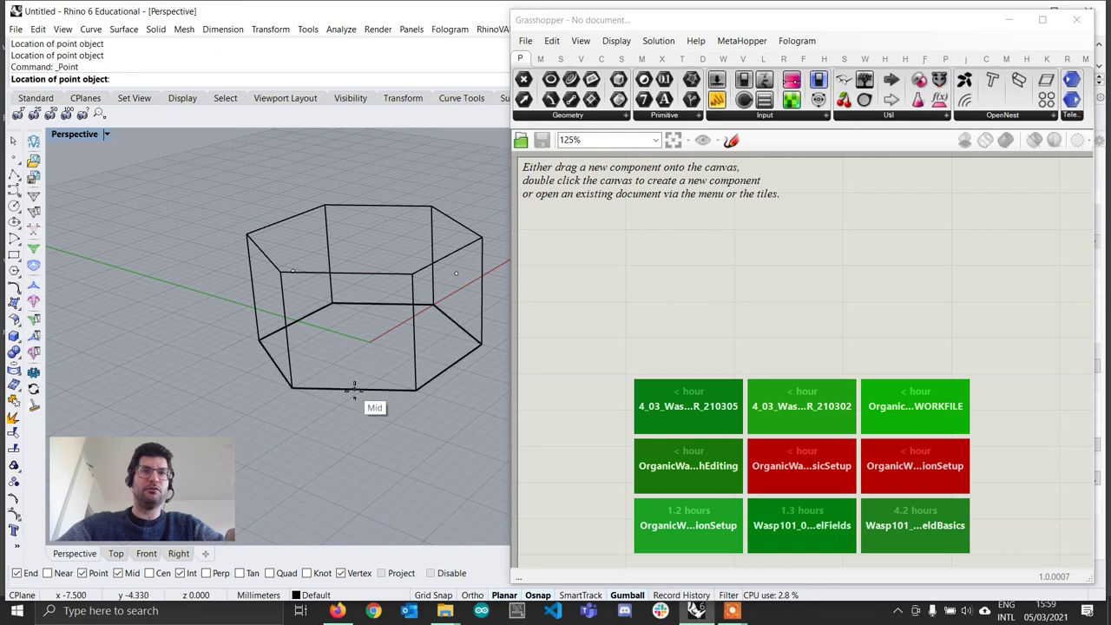
ctrl+click(354, 390)
click(417, 333)
Step: Draw a 5 mm vertical line from the face-centre point at X -7.5, Y -4.33 to the midpoint of that face's top edge at Z 10
scroll(392, 256, up, 3)
right_drag(392, 256, 301, 283)
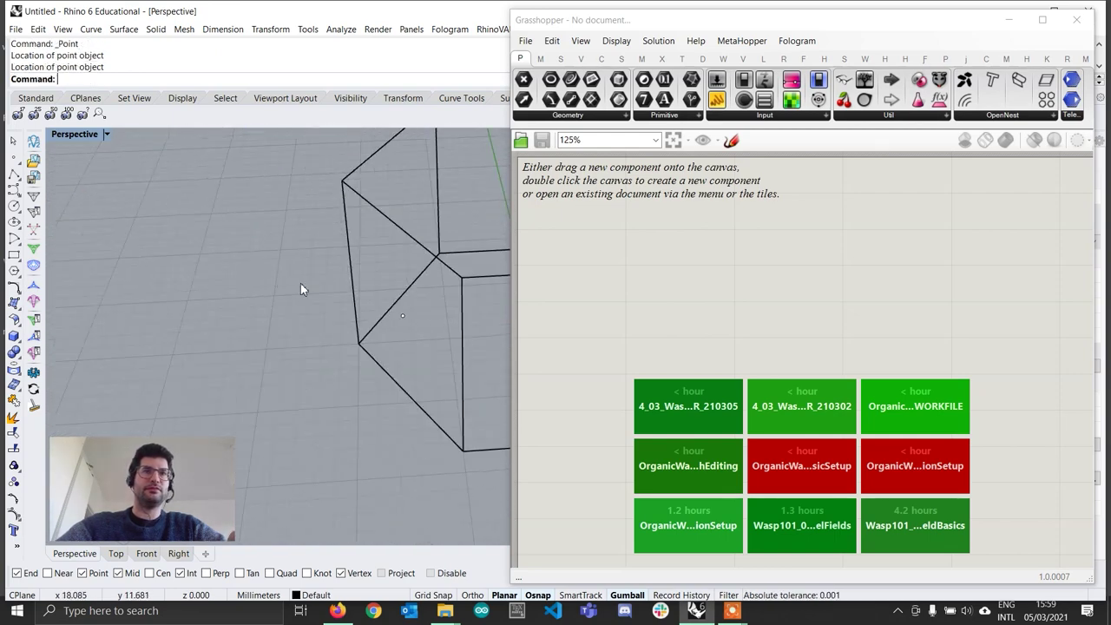
scroll(300, 283, down, 7)
shift+right_drag(393, 288, 372, 307)
shift+right_drag(317, 382, 355, 370)
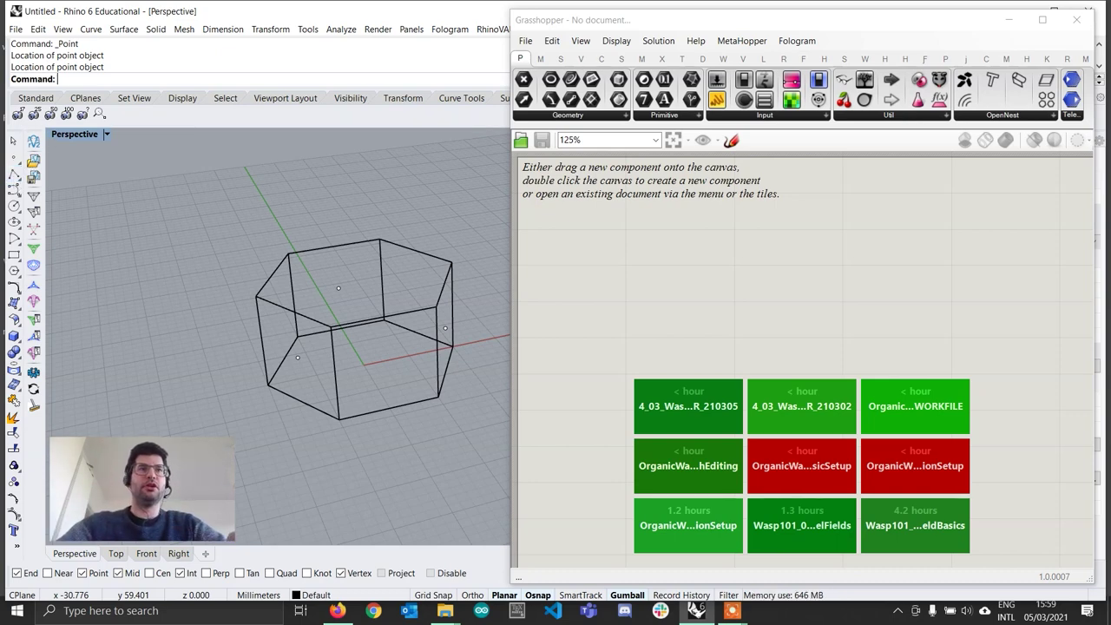
click(20, 182)
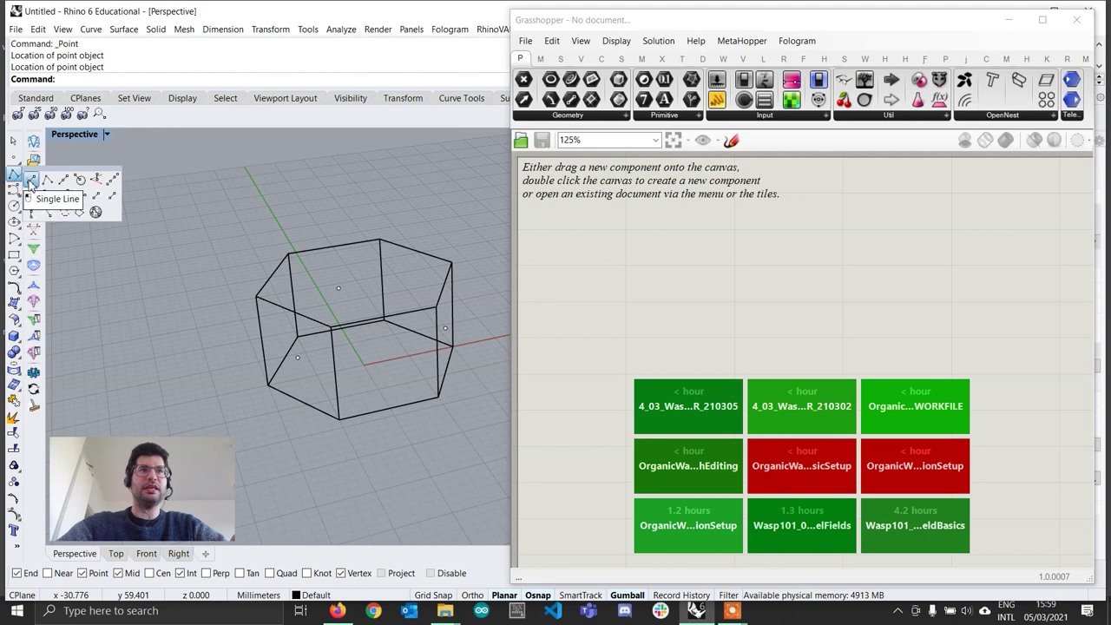
click(31, 179)
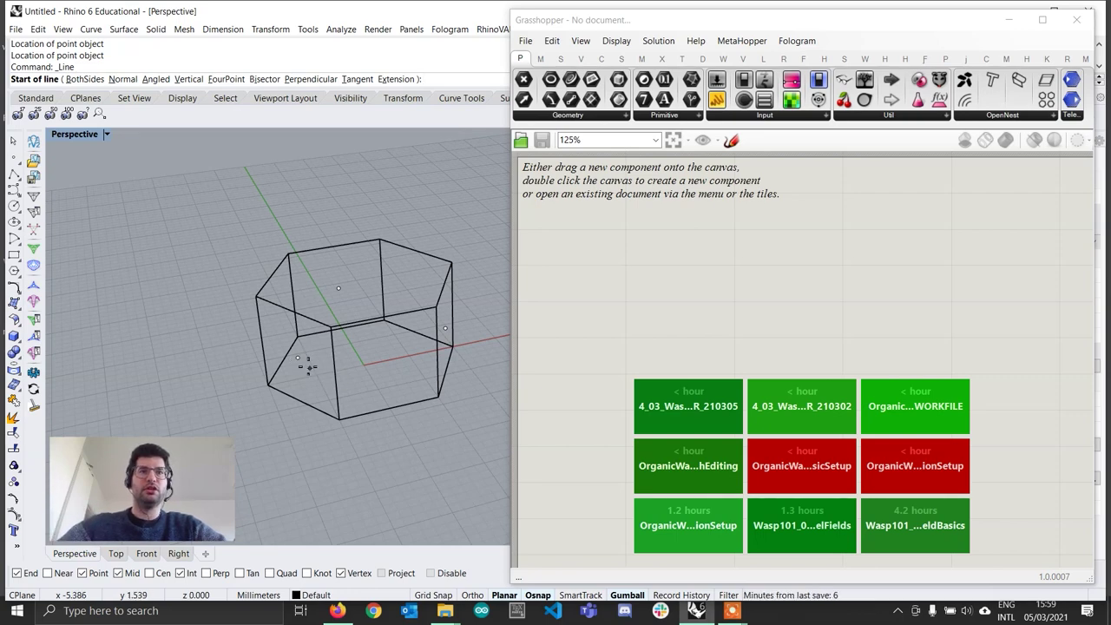
click(320, 376)
right_drag(300, 319, 331, 299)
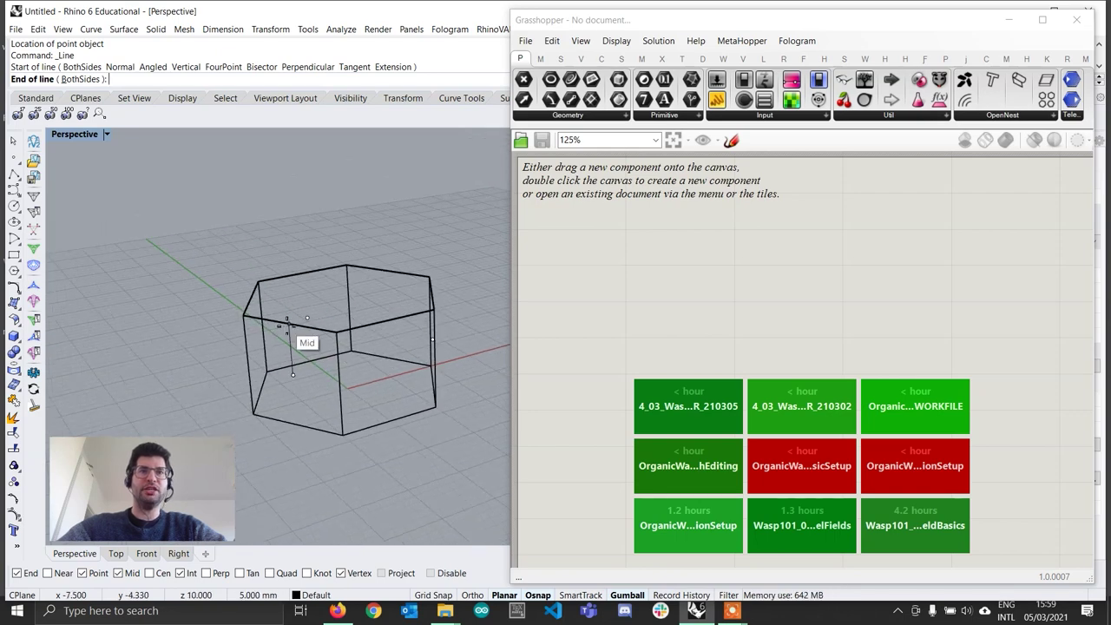
click(287, 323)
Step: Draw a horizontal line from the face-centre point at X 7.5, Y -4.33 to the midpoint of the vertical edge on the positive X axis
right_drag(304, 332, 363, 385)
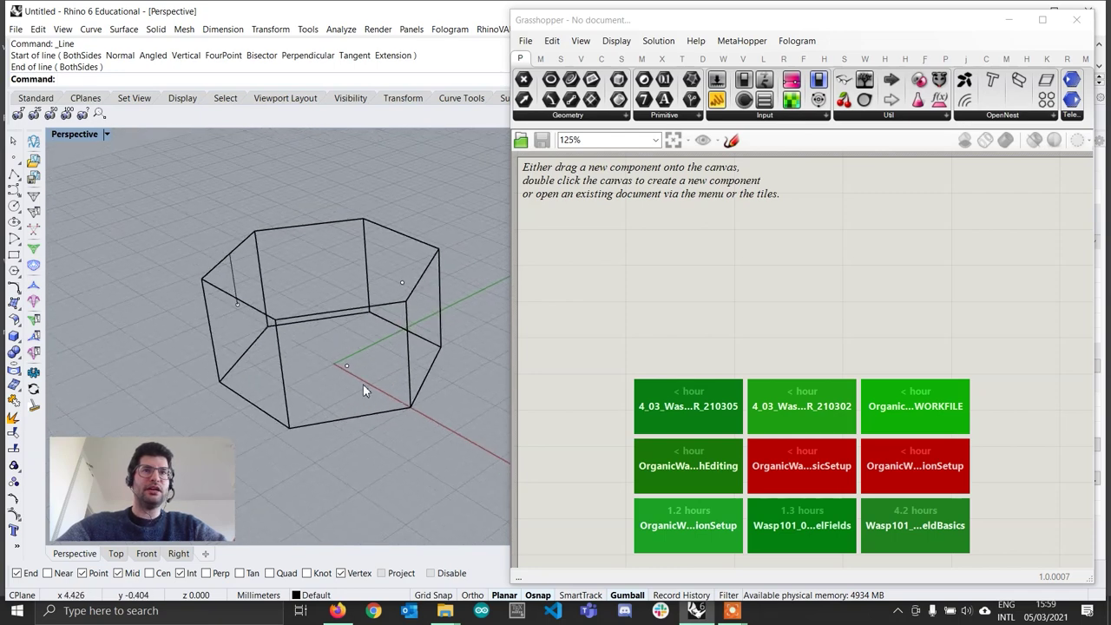
right_click(362, 385)
click(347, 367)
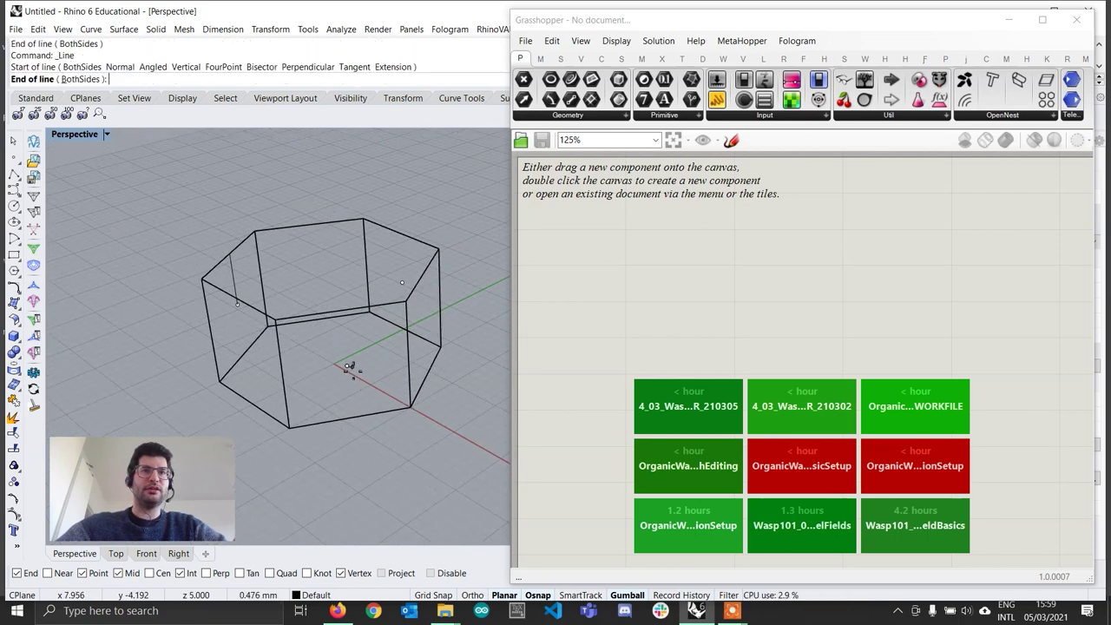
click(415, 353)
Step: Draw a vertical line from the centre point of the face crossed by the positive Y axis to the midpoint of its bottom edge
right_drag(417, 391, 415, 358)
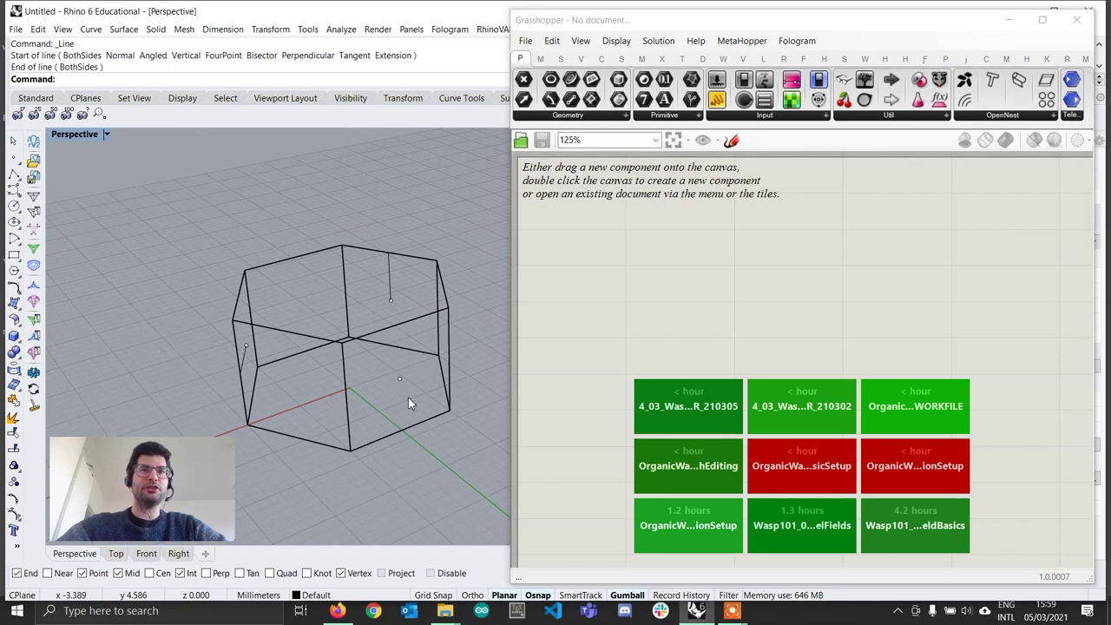
right_drag(408, 396, 410, 390)
right_click(409, 390)
click(398, 376)
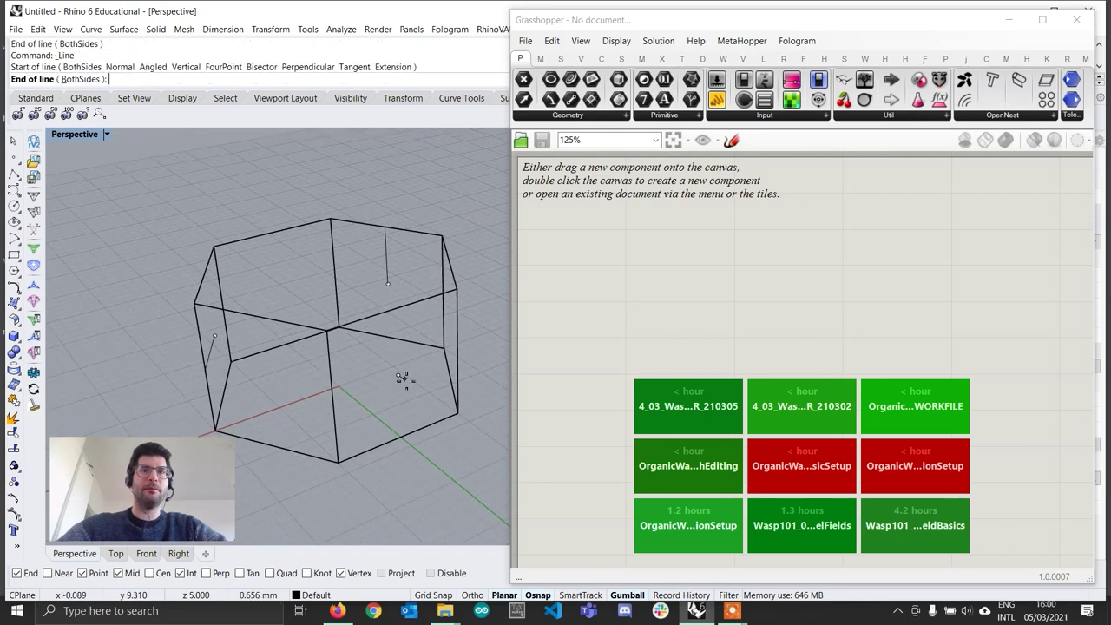
click(403, 436)
right_drag(402, 437, 413, 355)
right_drag(419, 427, 365, 386)
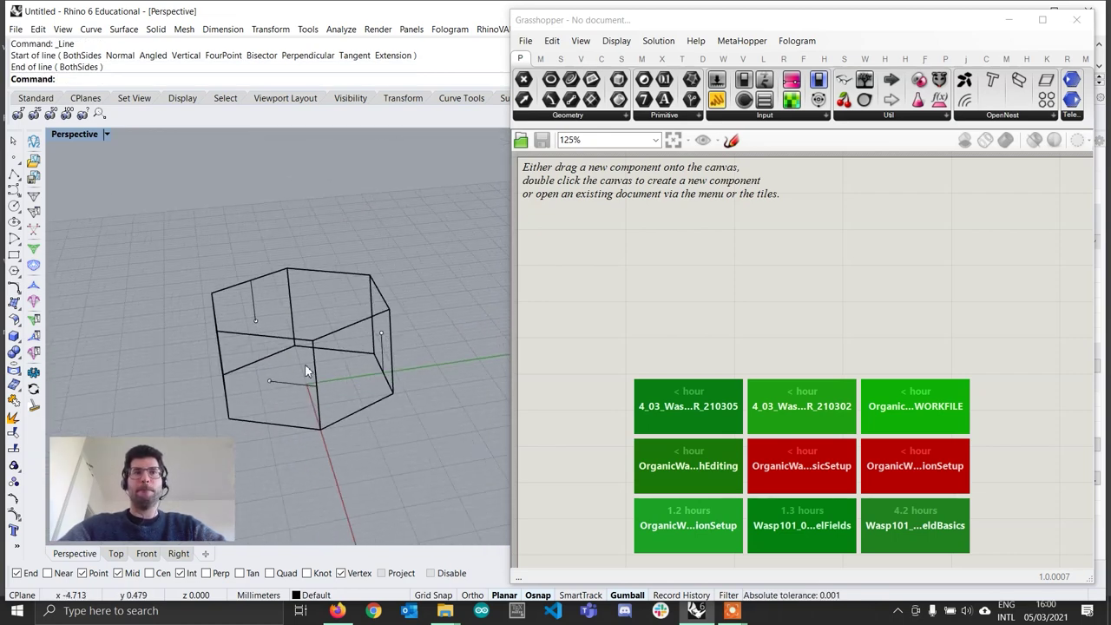
right_drag(296, 258, 353, 390)
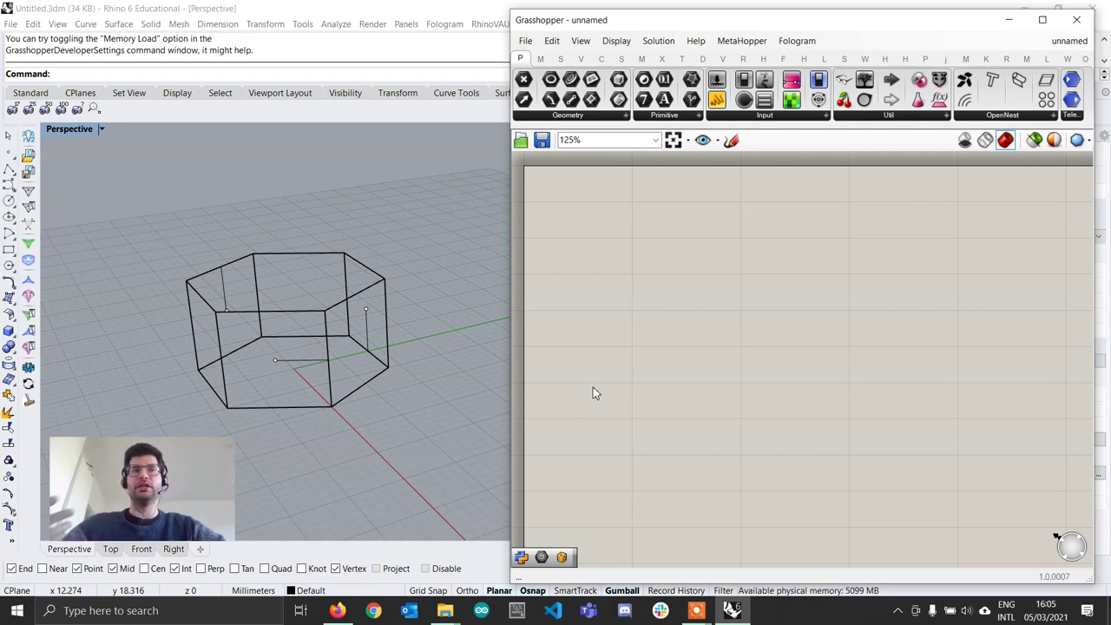
Step: Add a Geometry parameter to the Grasshopper canvas and reference the hexagonal prism in it as a single geometry
double_click(615, 261)
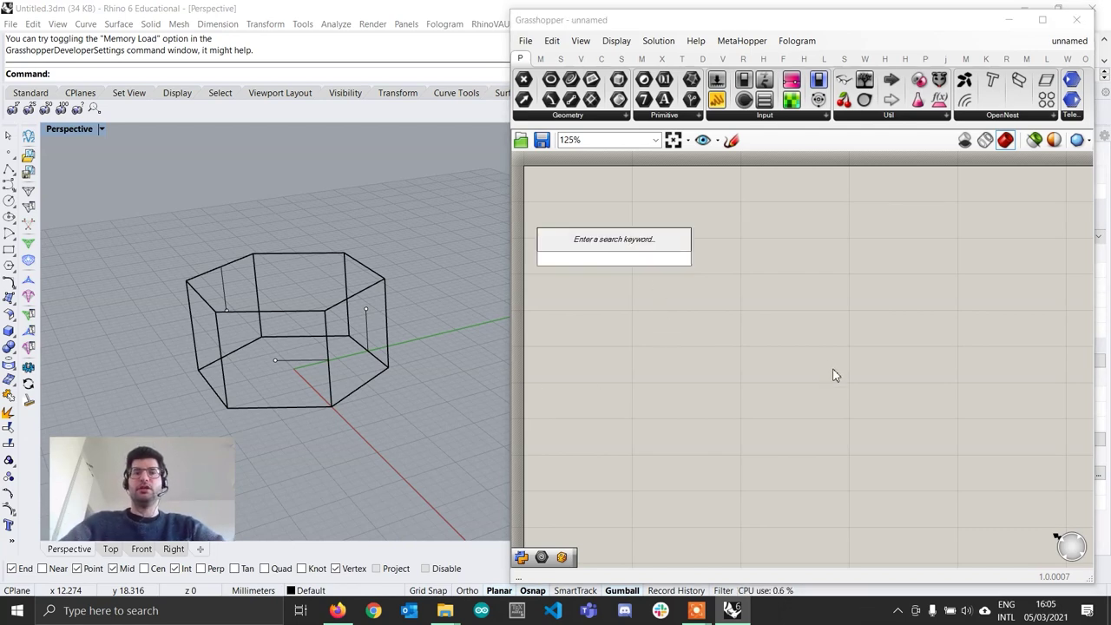
text(geo)
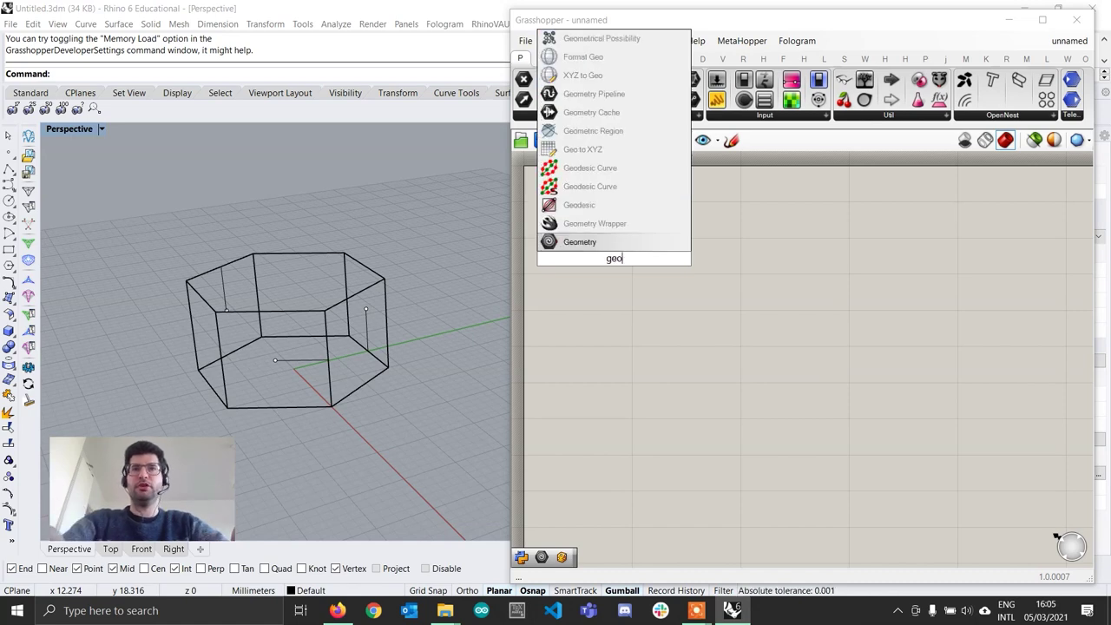
key(Return)
right_click(616, 260)
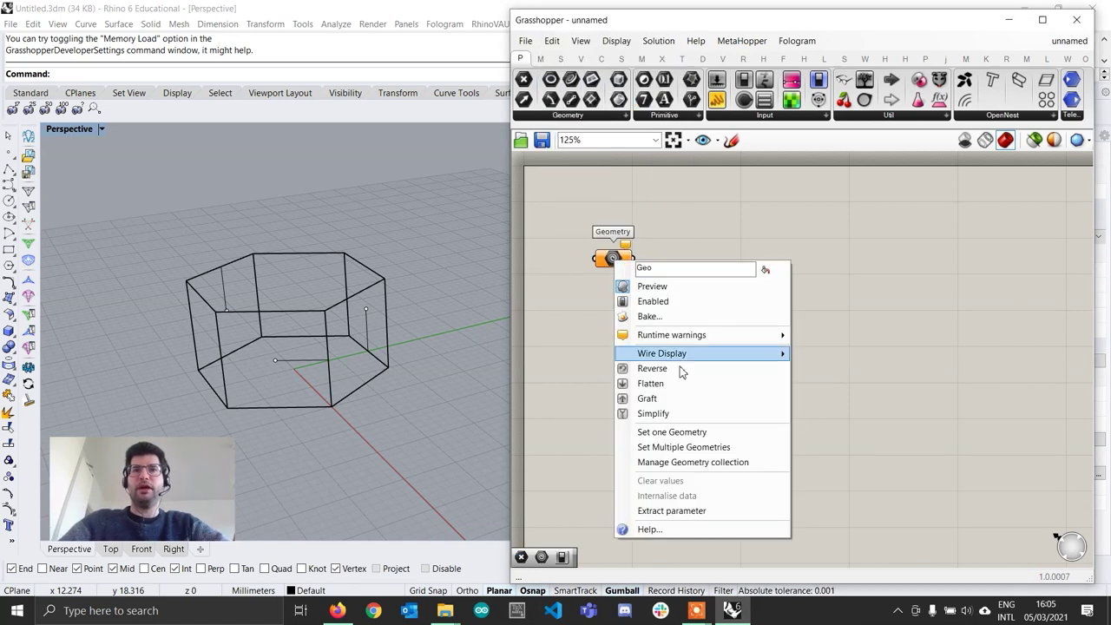
click(702, 432)
click(358, 294)
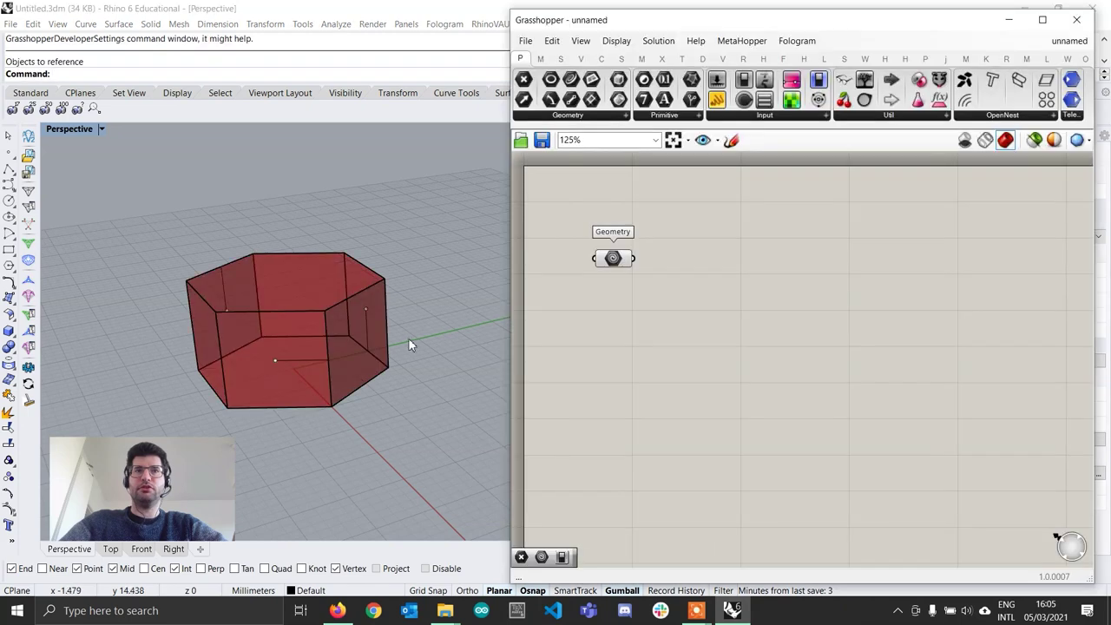
Step: Hide the original hexagonal prism in Rhino, leaving its points, lines and Grasshopper preview in view
right_drag(412, 348, 337, 363)
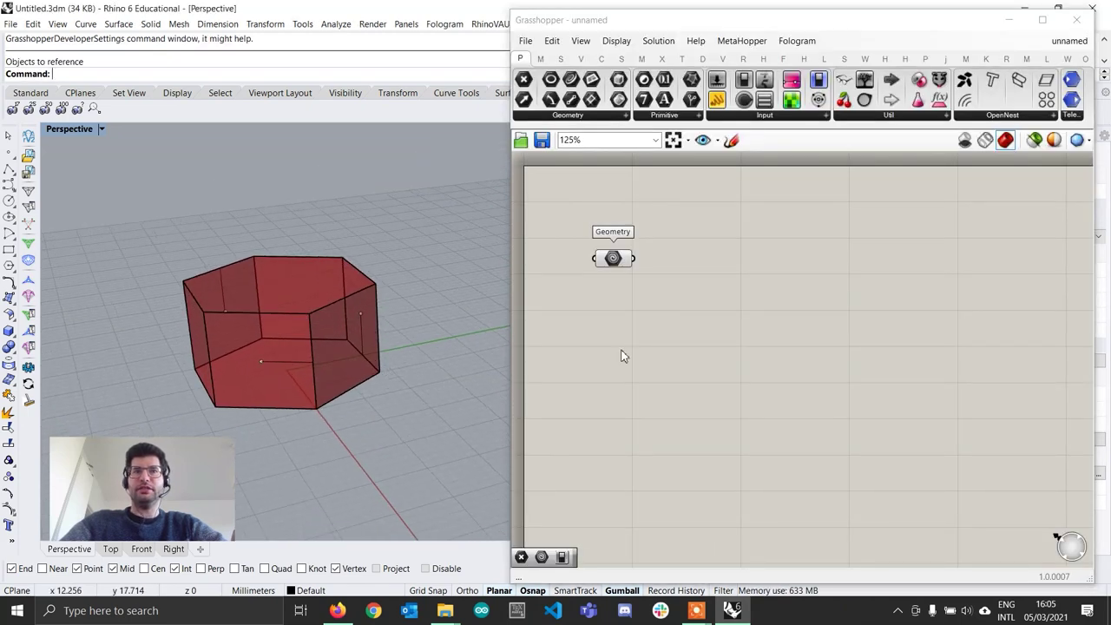
click(351, 300)
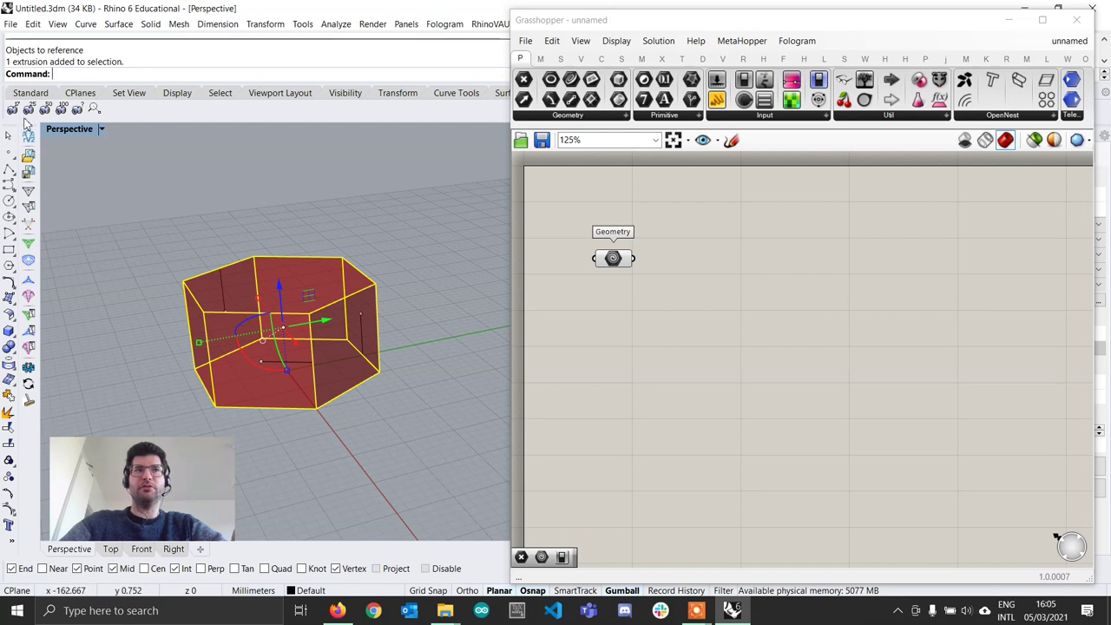
click(26, 93)
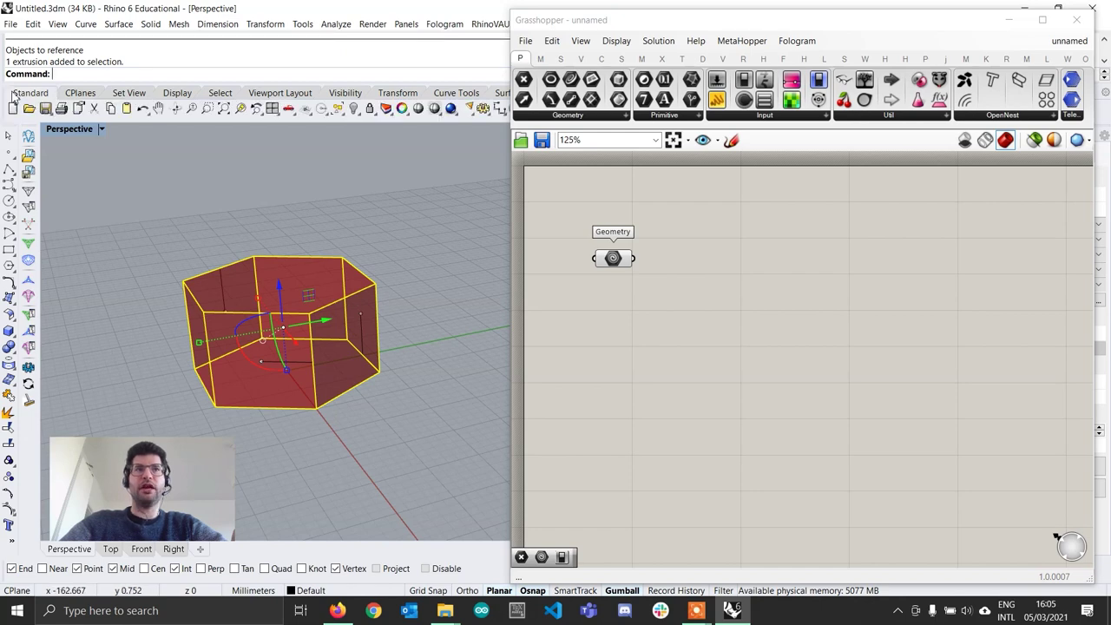
click(354, 111)
Step: Add a Point parameter below the Geometry parameter and reference the three face-centre points in it
right_drag(408, 363, 486, 365)
double_click(608, 332)
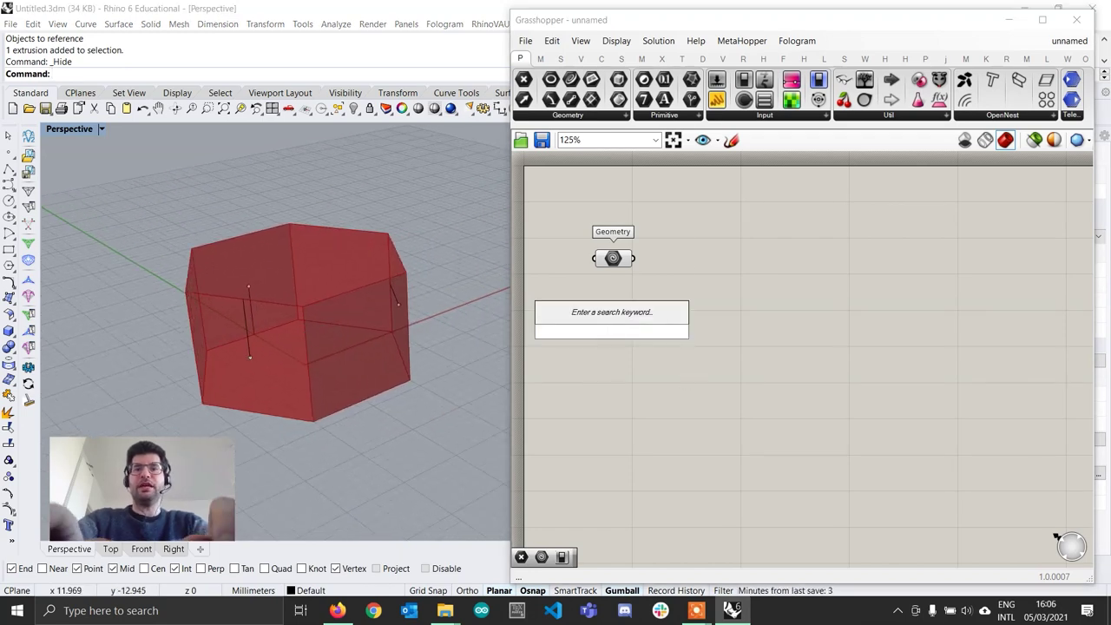
text(point)
key(Return)
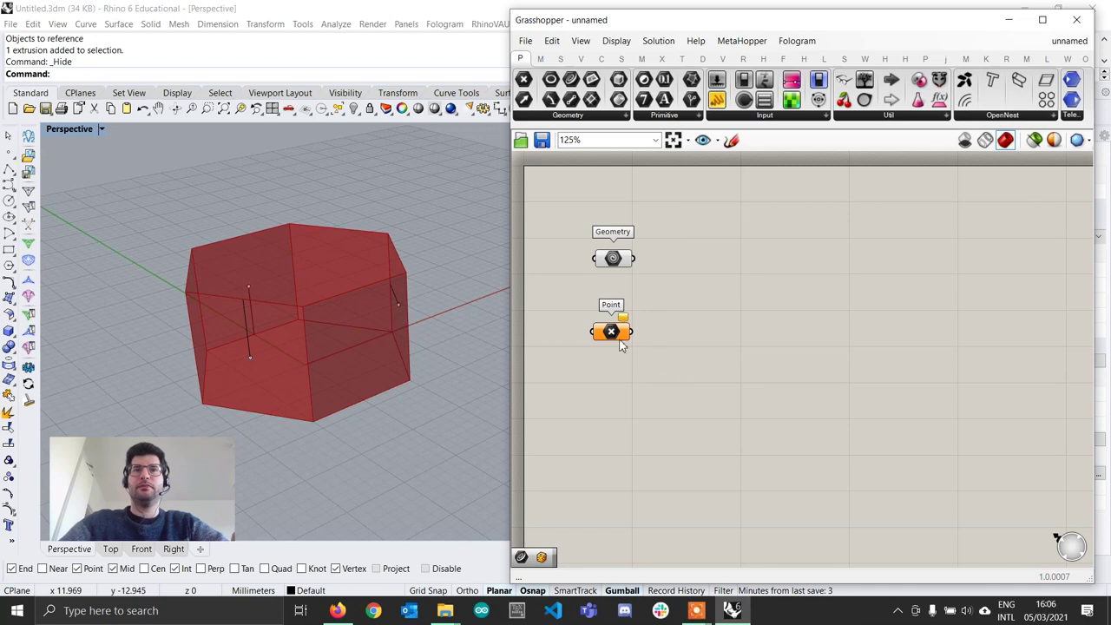
drag(621, 345, 620, 329)
right_click(606, 304)
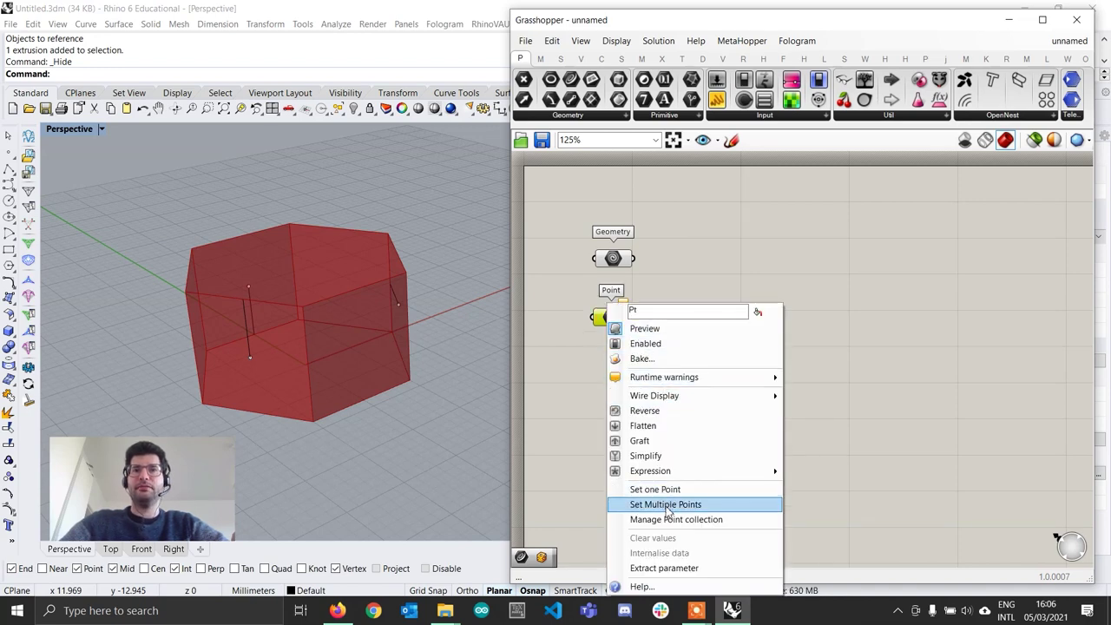
click(666, 504)
click(248, 359)
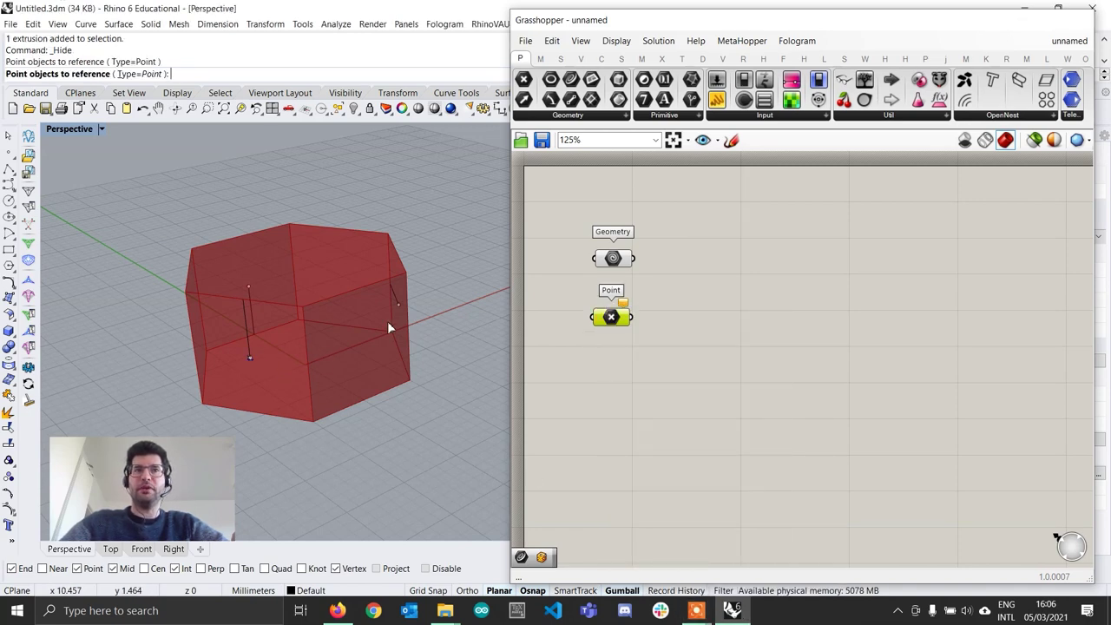
click(395, 306)
click(249, 285)
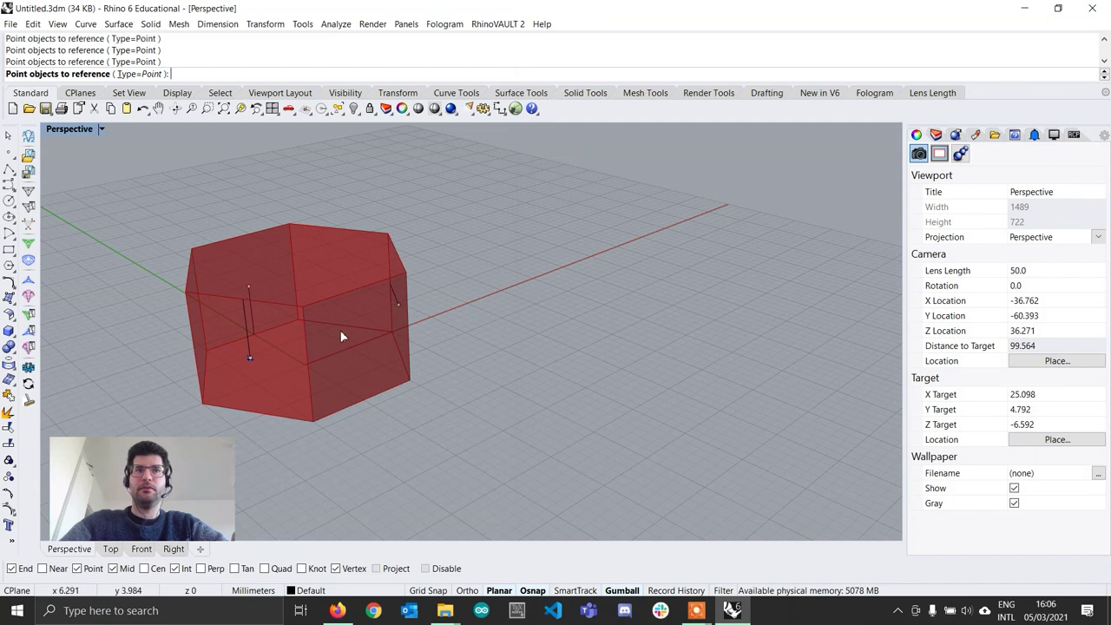
key(Return)
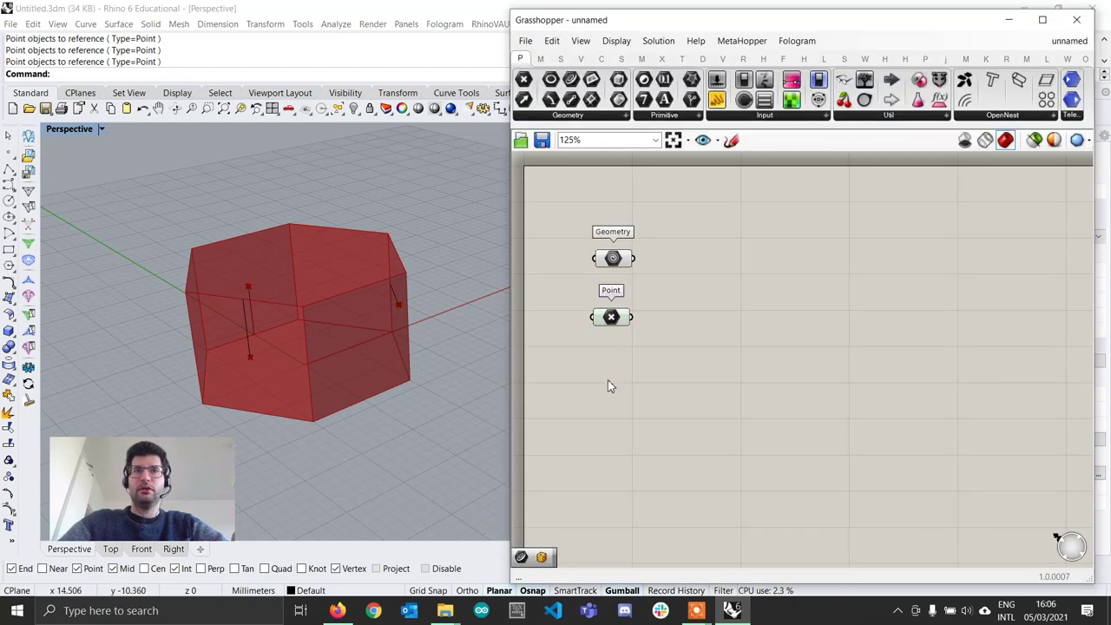
Step: Add a Curve parameter below the Point parameter and reference the three direction lines in it, in the same order as the points
double_click(607, 380)
text(curve c)
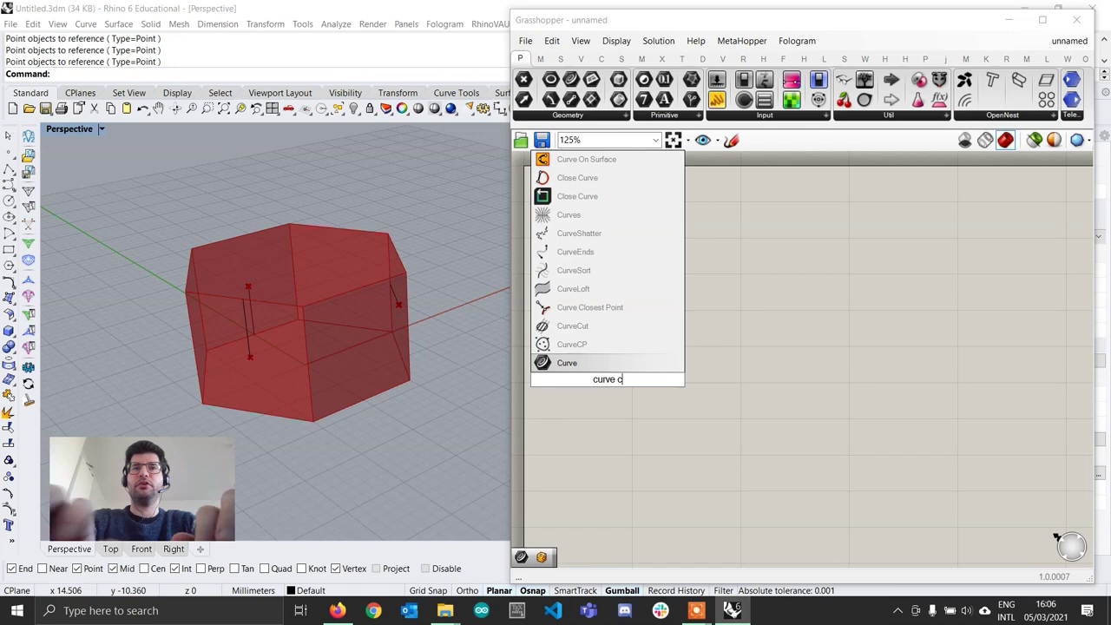
key(Return)
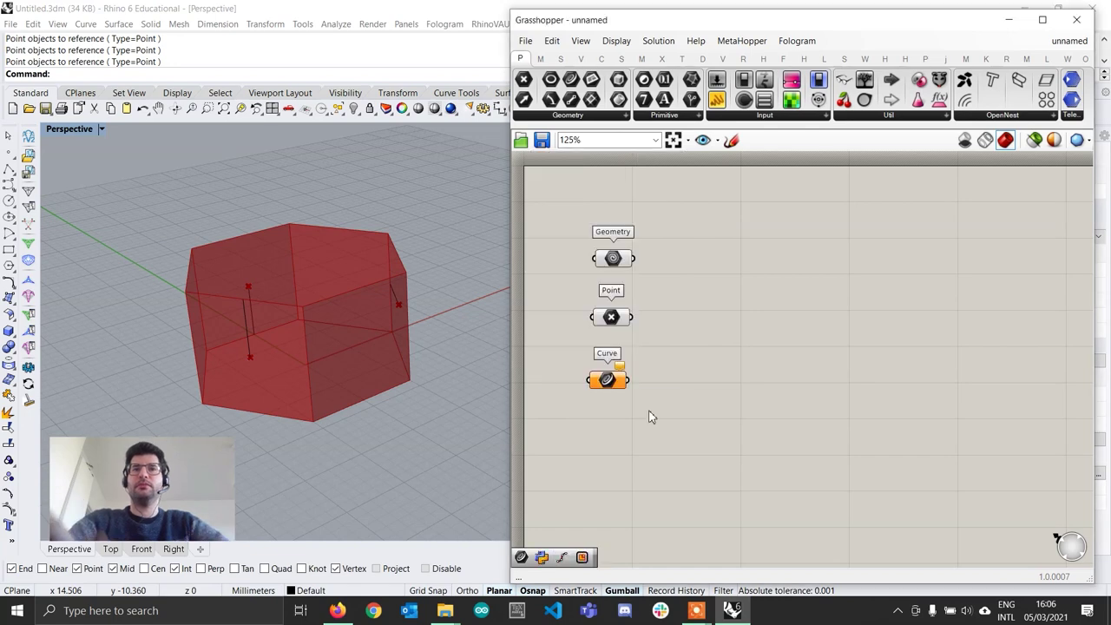
right_click(611, 383)
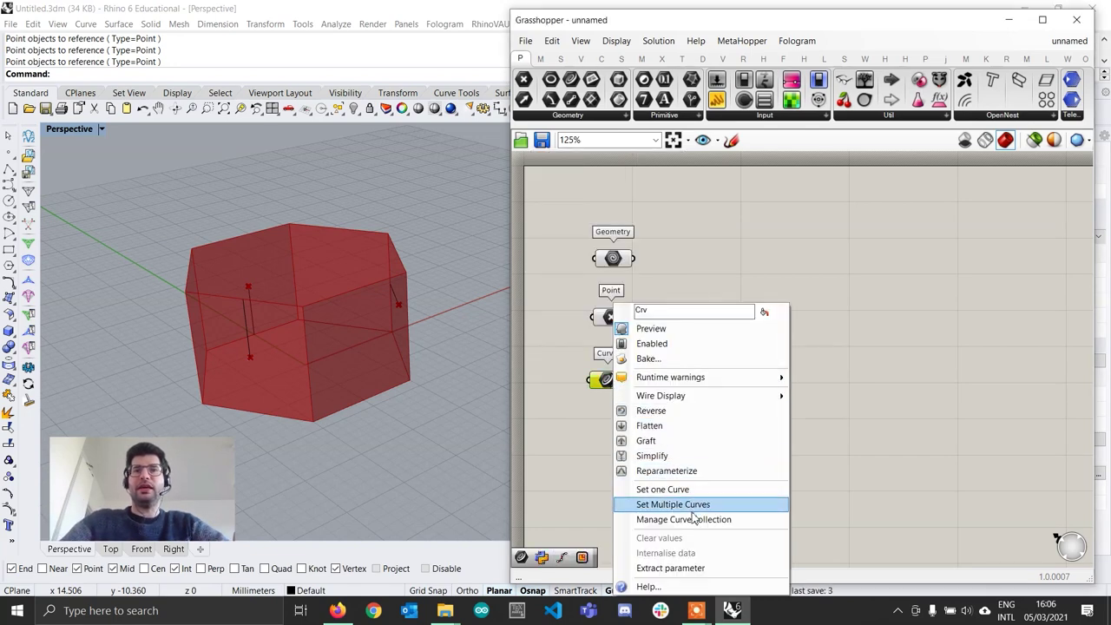
click(697, 505)
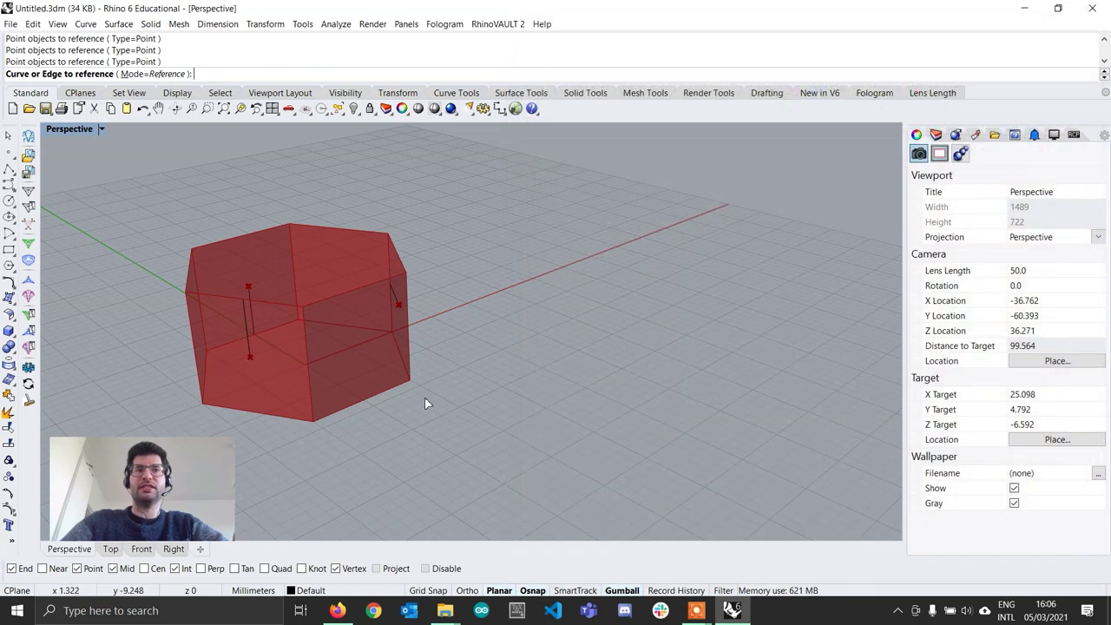
click(248, 340)
click(395, 298)
click(252, 311)
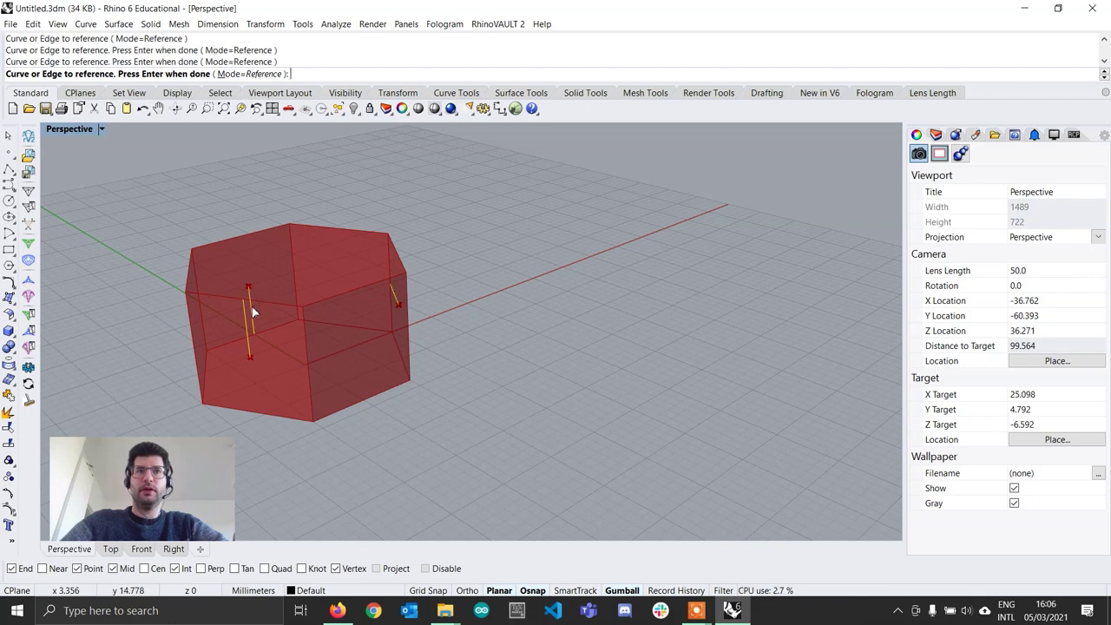
key(Return)
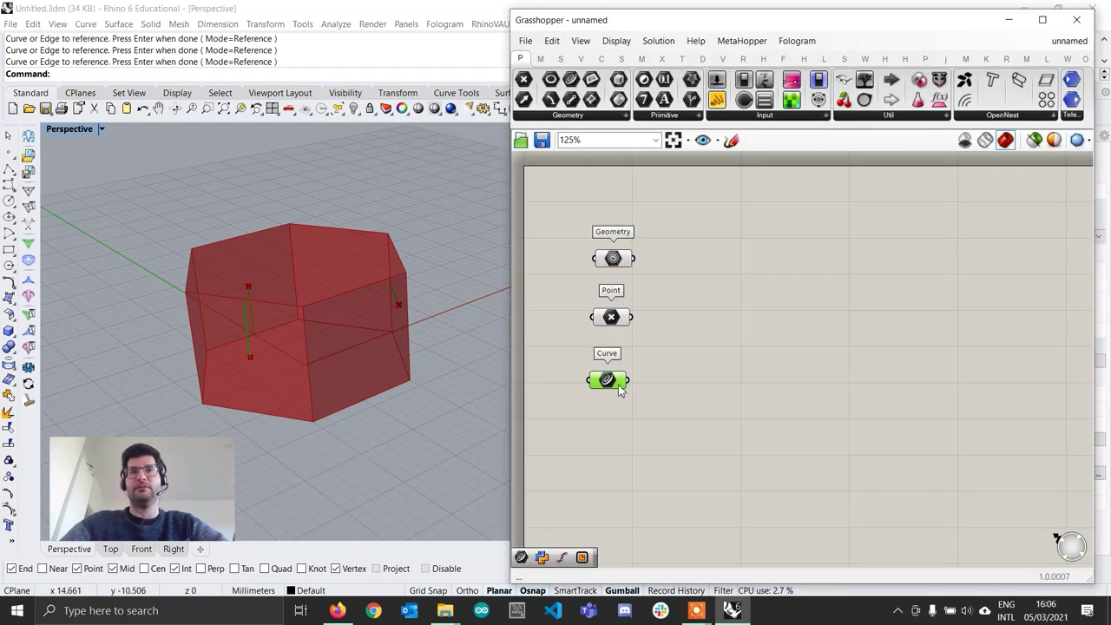
Step: Move the Curve and Point parameters further down the canvas to leave more space below the Geometry parameter
drag(610, 386, 612, 409)
drag(611, 318, 611, 337)
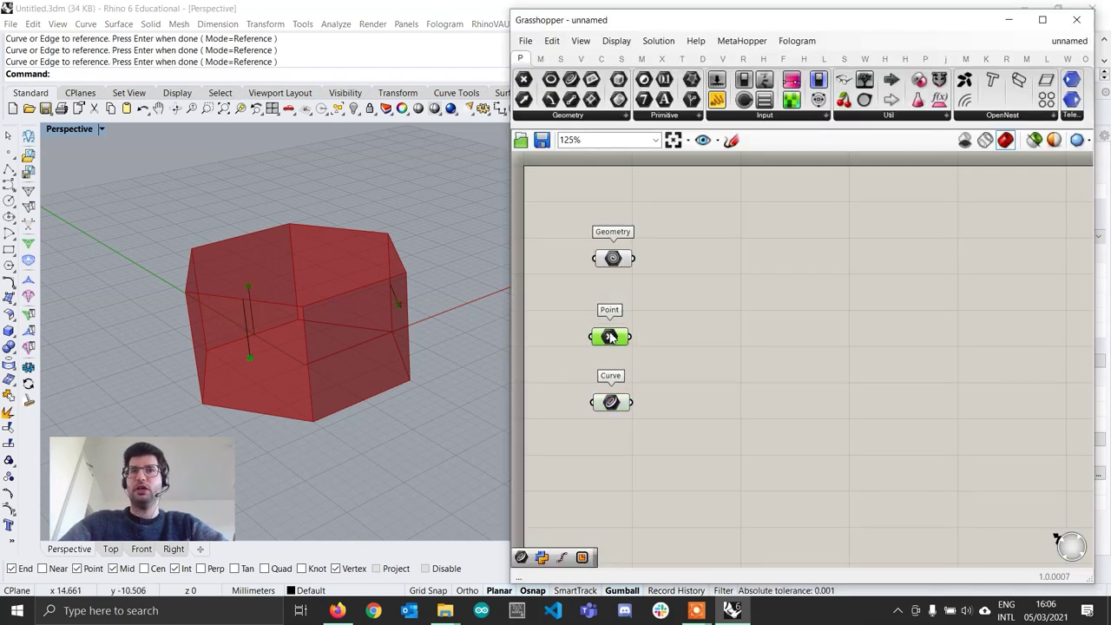
mouse_move(615, 340)
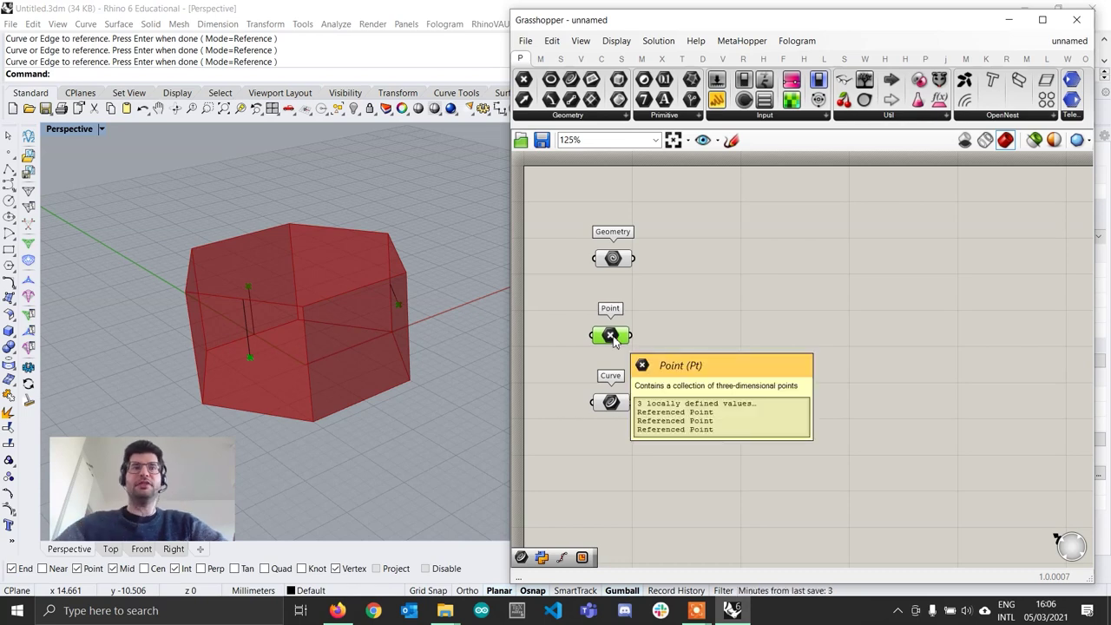
click(875, 369)
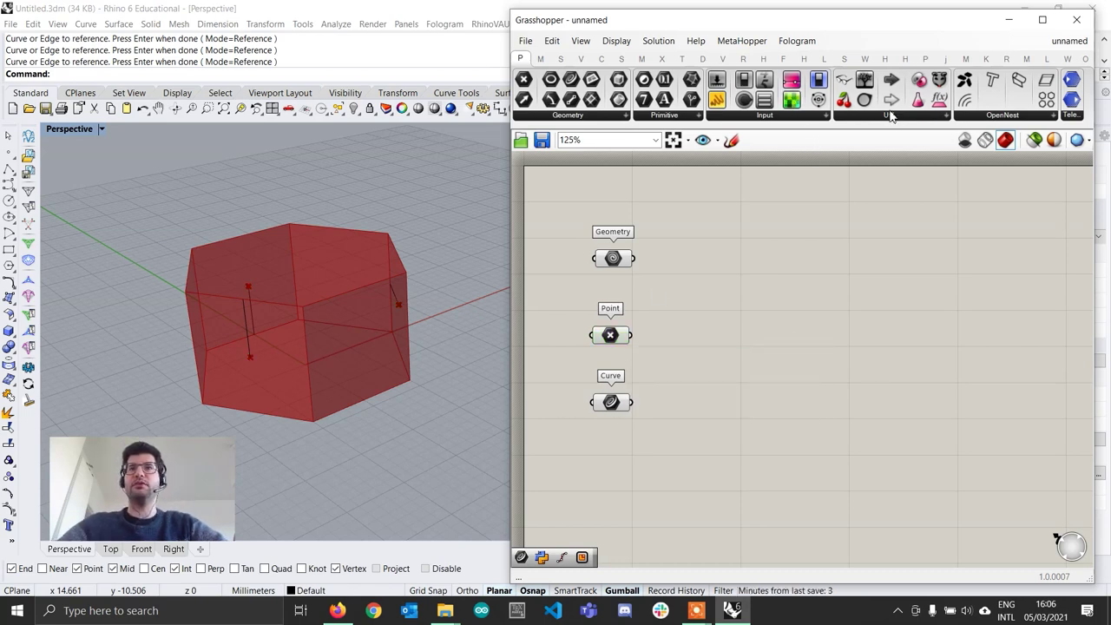
Step: Find the Wasp components and place a Wasp_Basic Part component on the canvas beside the Geometry parameter
click(867, 59)
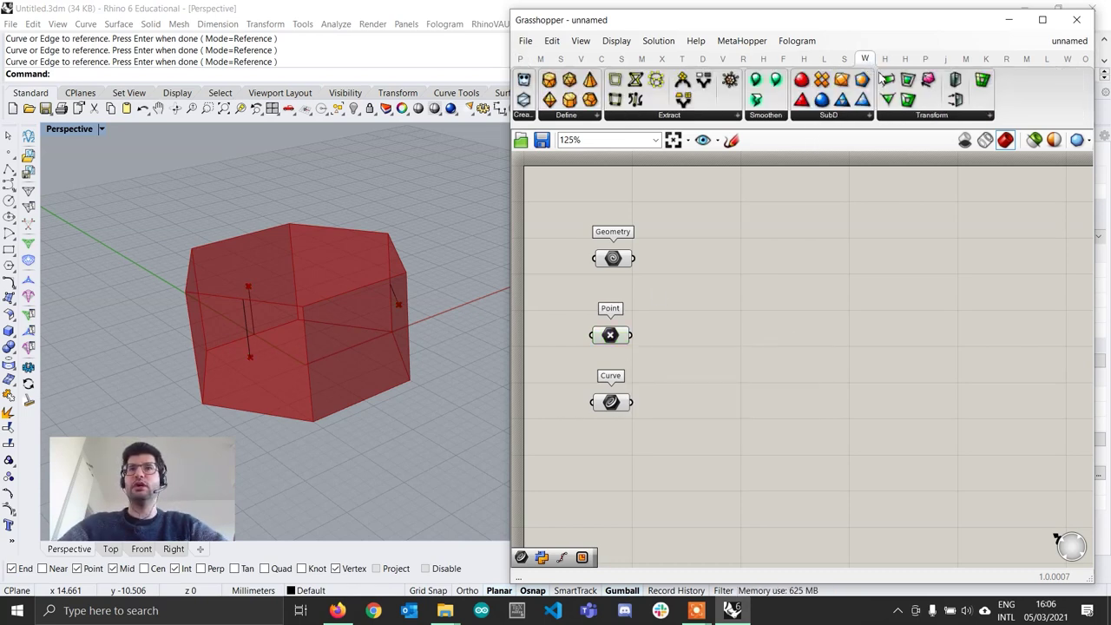
click(1066, 59)
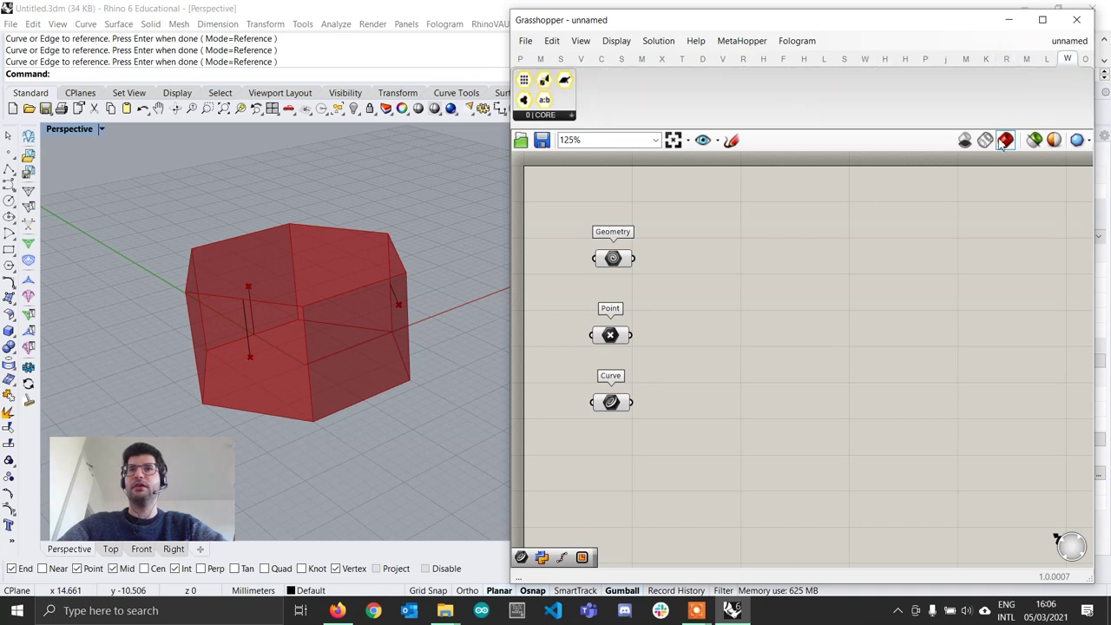
click(865, 59)
click(1043, 19)
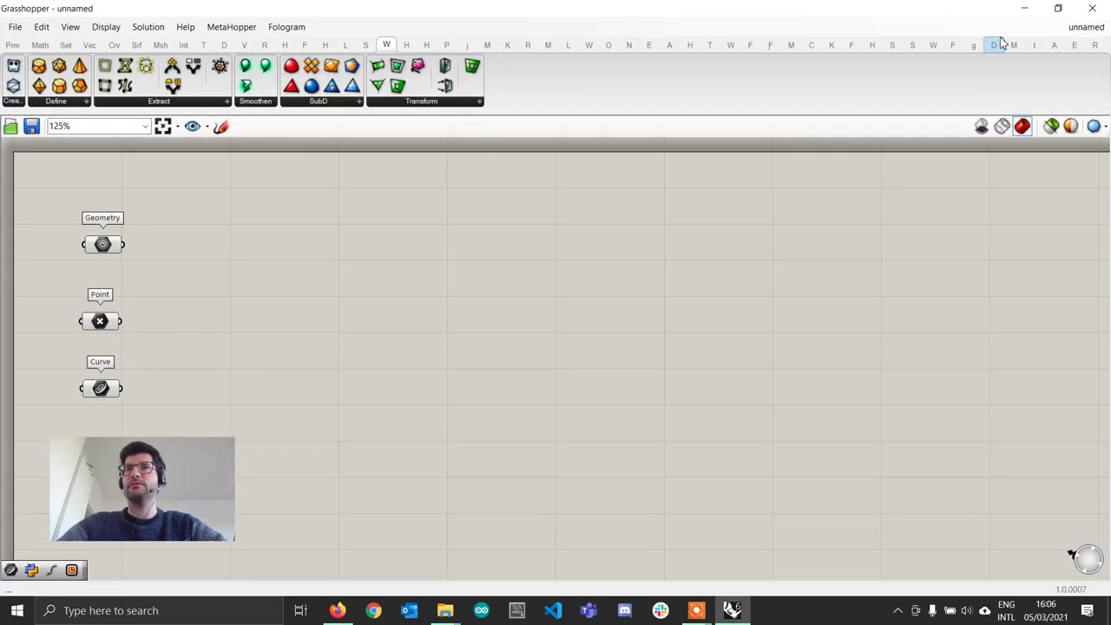
click(935, 46)
click(1058, 7)
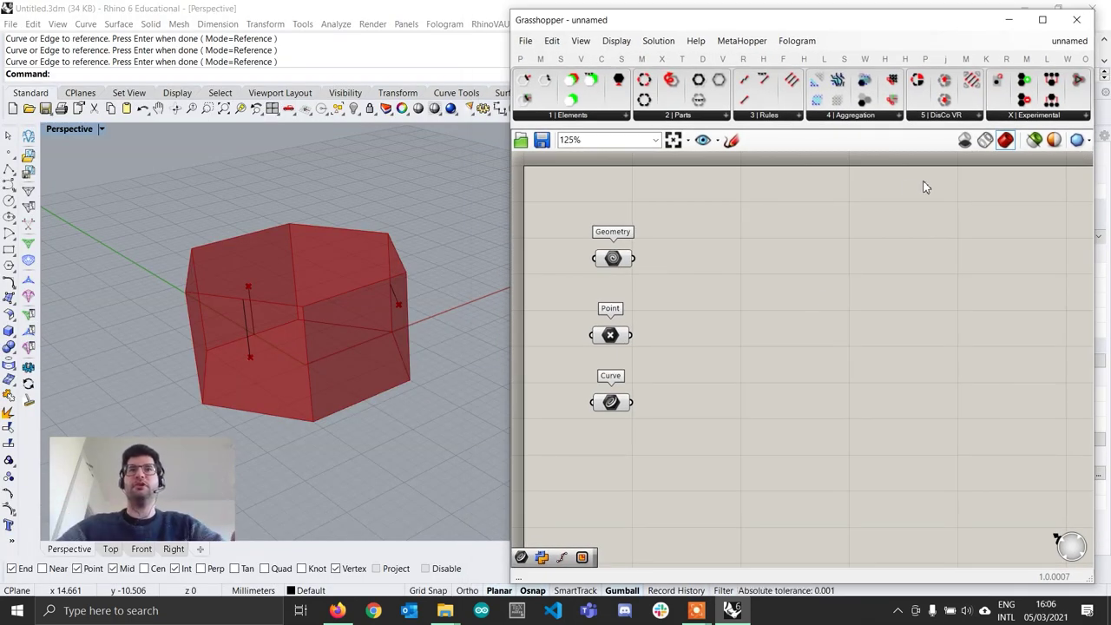
click(692, 116)
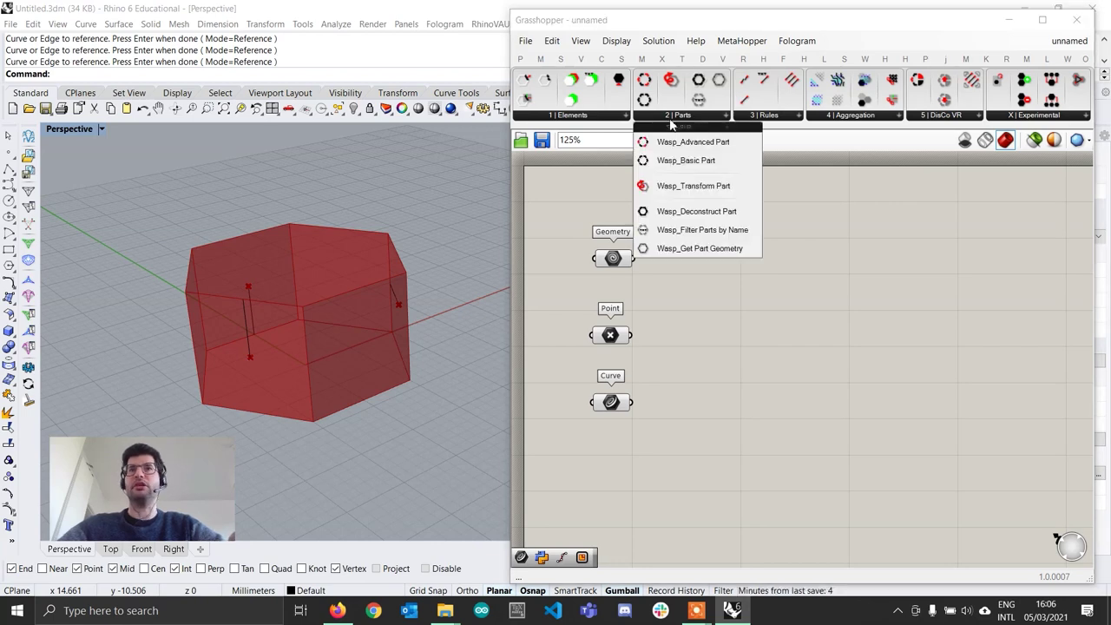
click(705, 161)
click(946, 296)
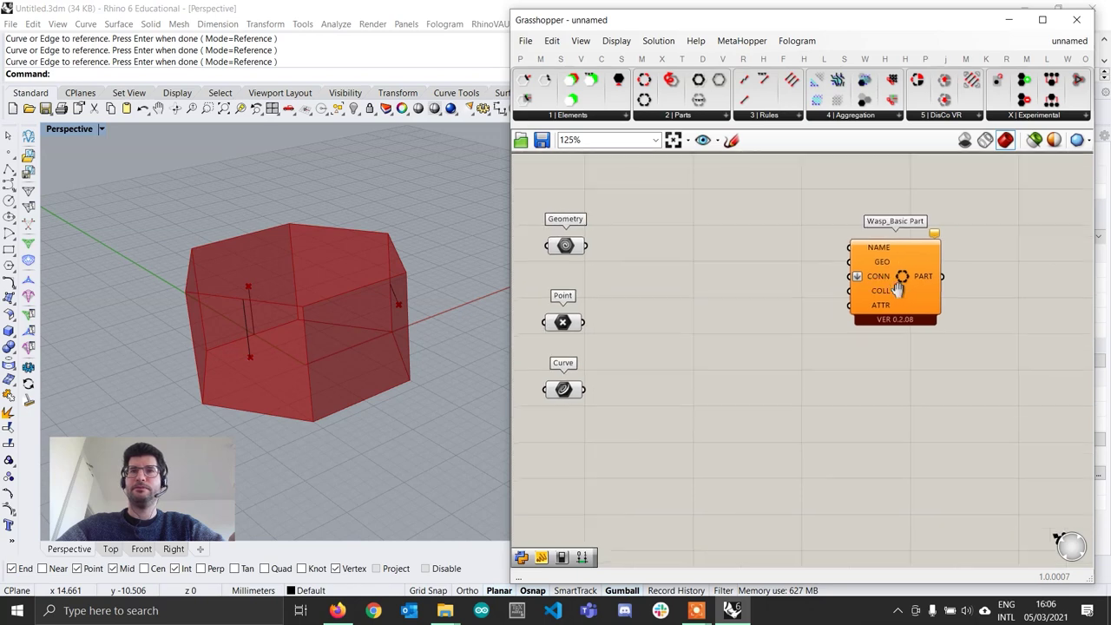
Step: Connect the Geometry parameter to the GEO input of Wasp_Basic Part and align the component with the straight wire
right_drag(719, 275, 723, 272)
drag(638, 254, 912, 282)
drag(971, 301, 988, 285)
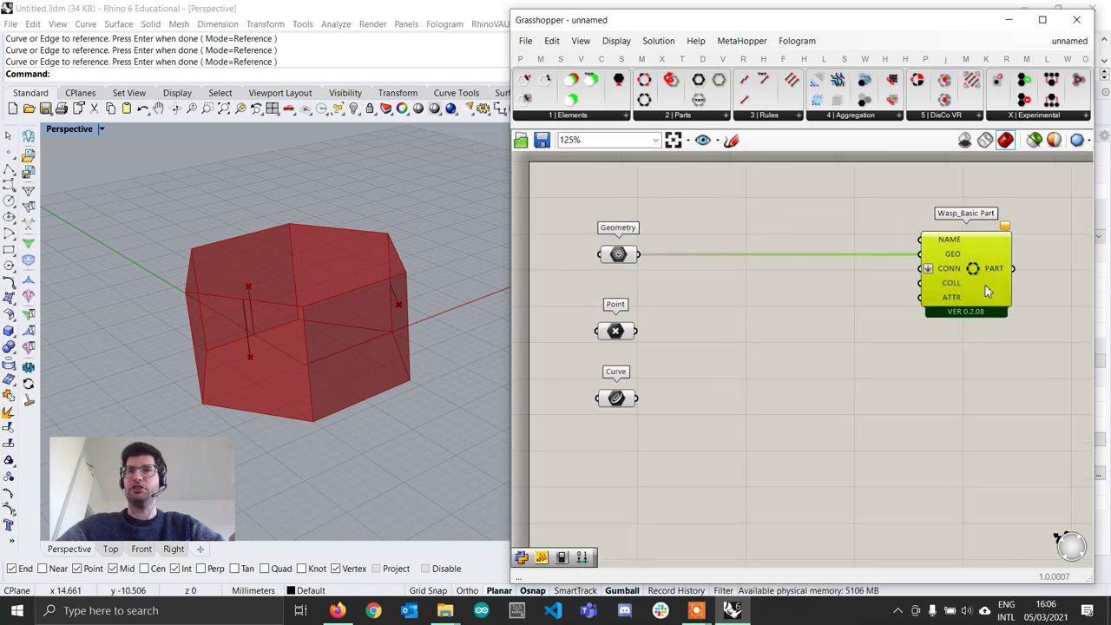
Step: Add a panel containing HEXA, connect it to the NAME input of Wasp_Basic Part and move it close to that component
double_click(834, 224)
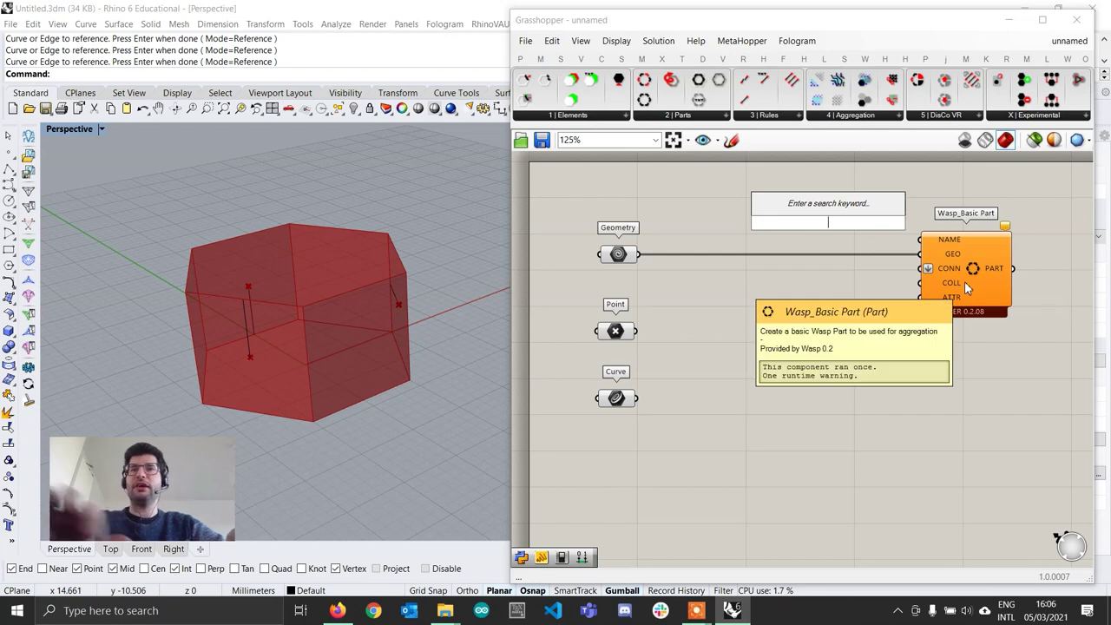
text("HEXA)
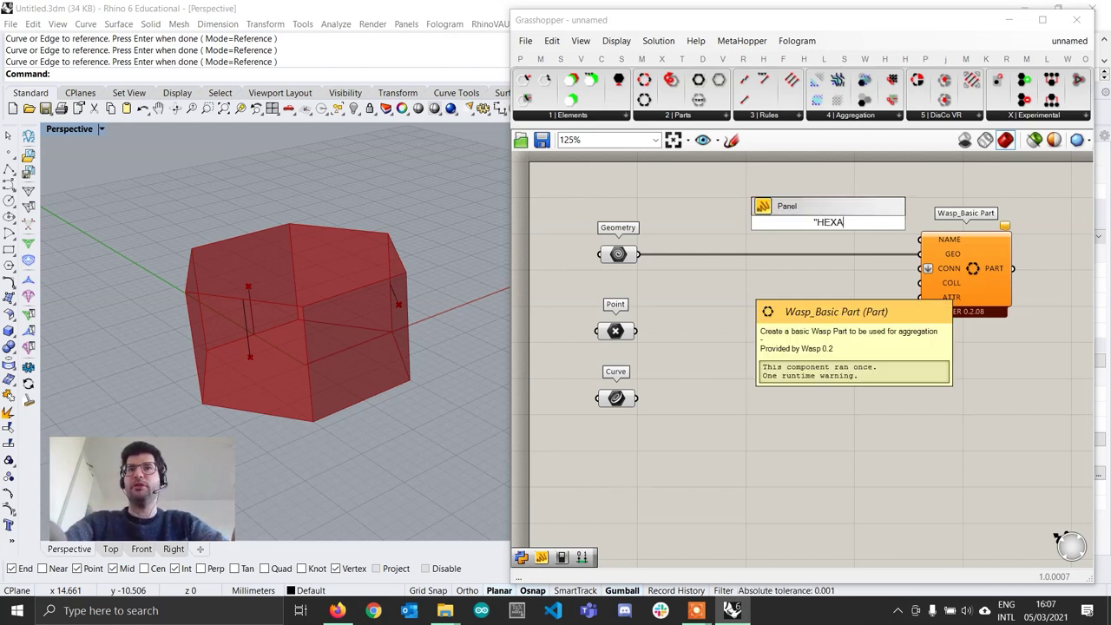
key(Return)
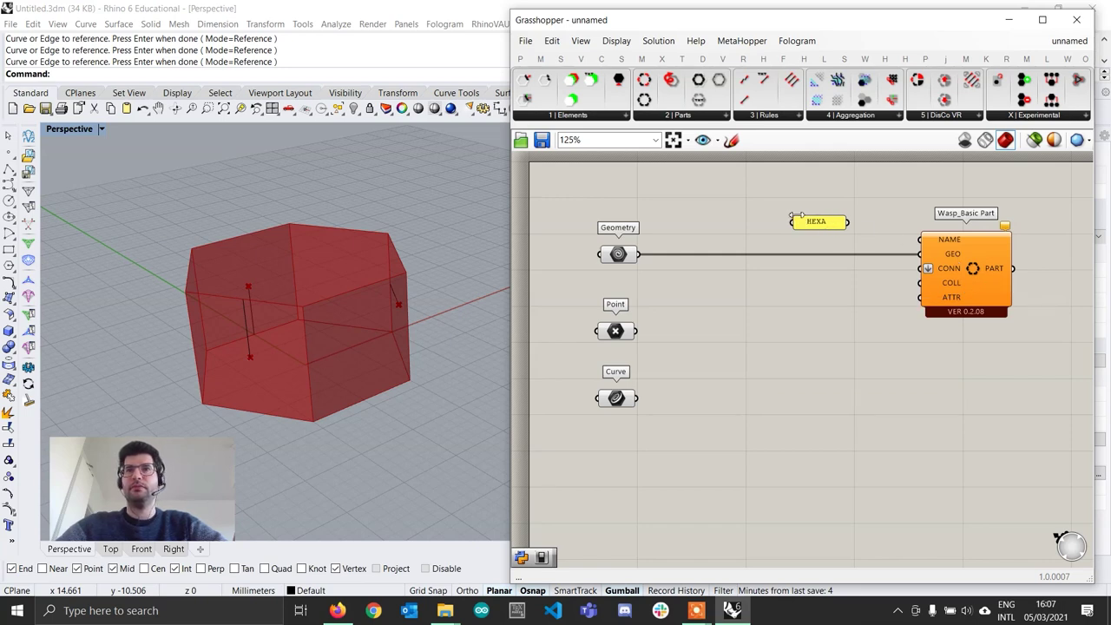
mouse_move(849, 224)
mouse_down()
mouse_move(871, 238)
mouse_move(921, 239)
mouse_up()
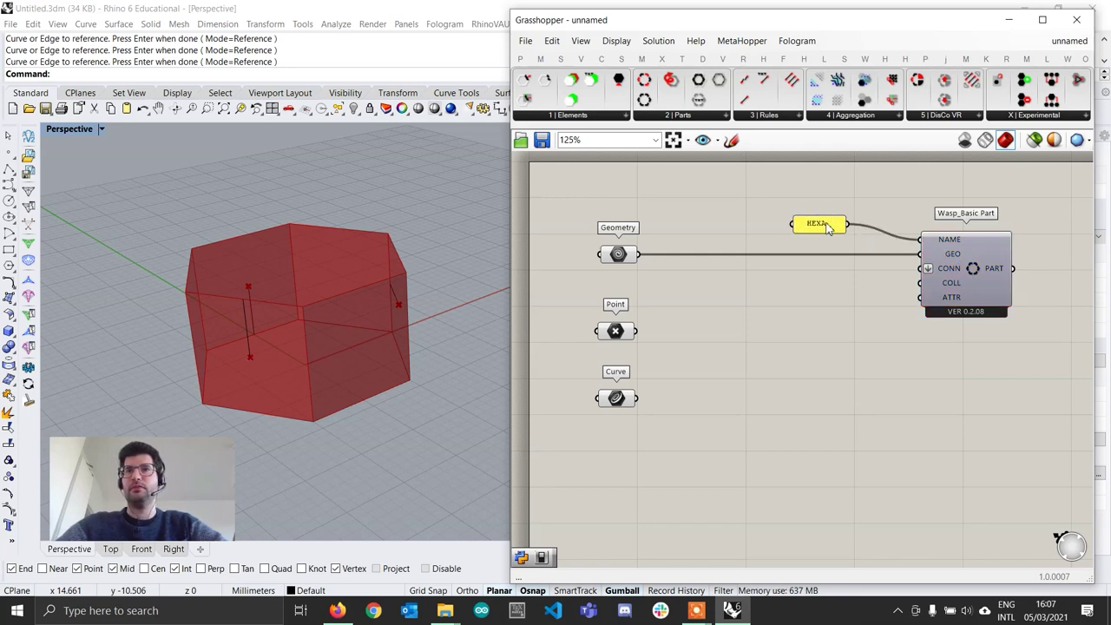
drag(827, 225, 885, 228)
click(853, 318)
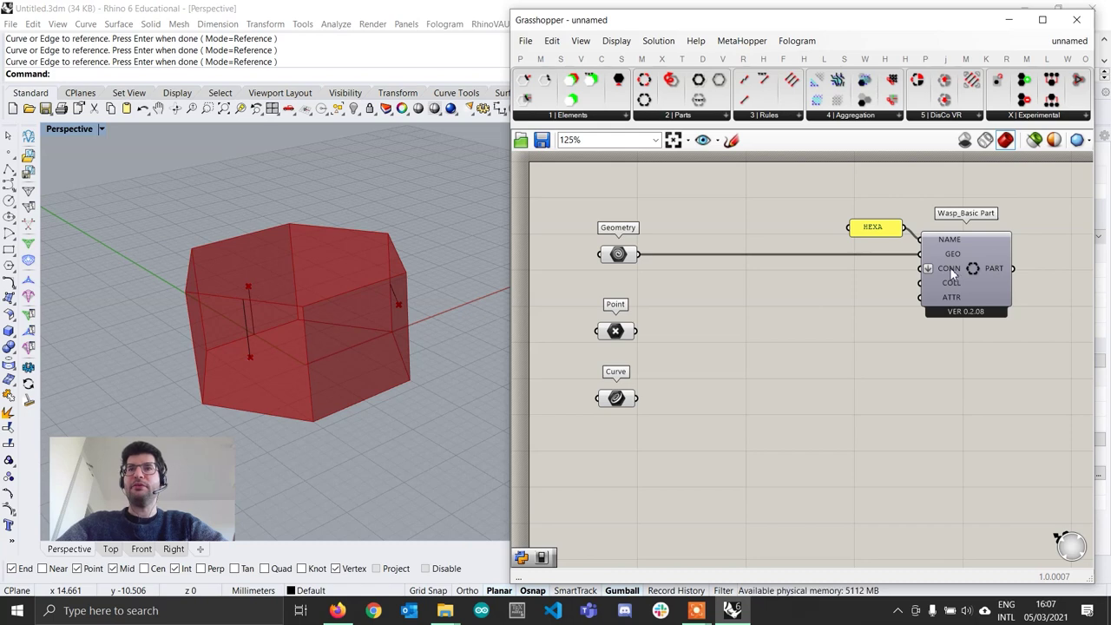
Step: Add a Wasp_Connection From Direction component and connect Geometry to GEO, Point to CEN and Curve to UP
mouse_move(947, 287)
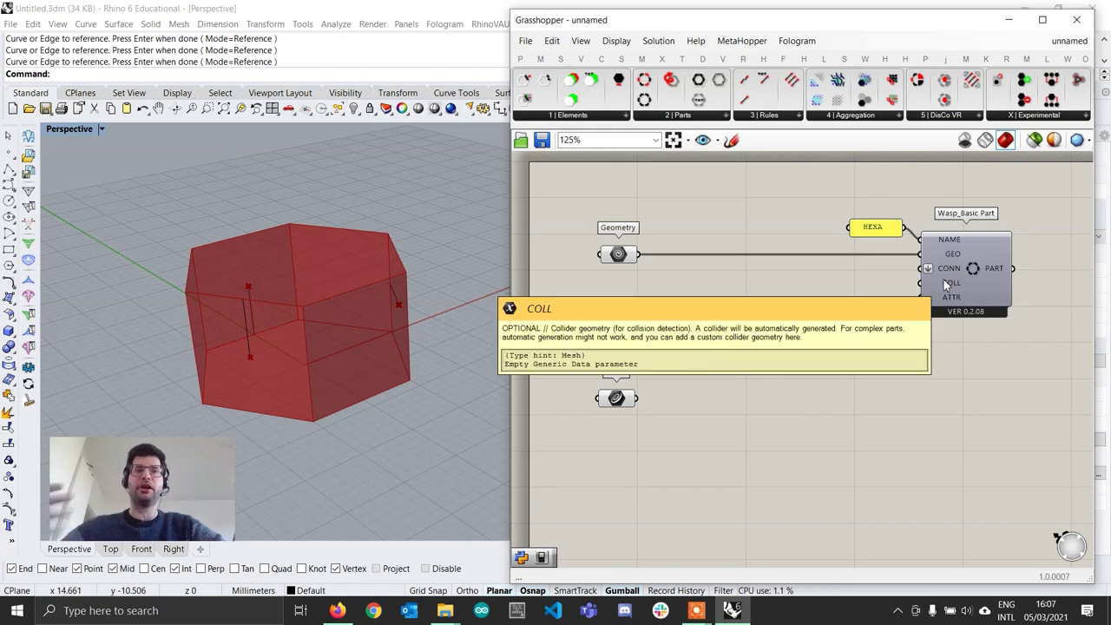
click(608, 117)
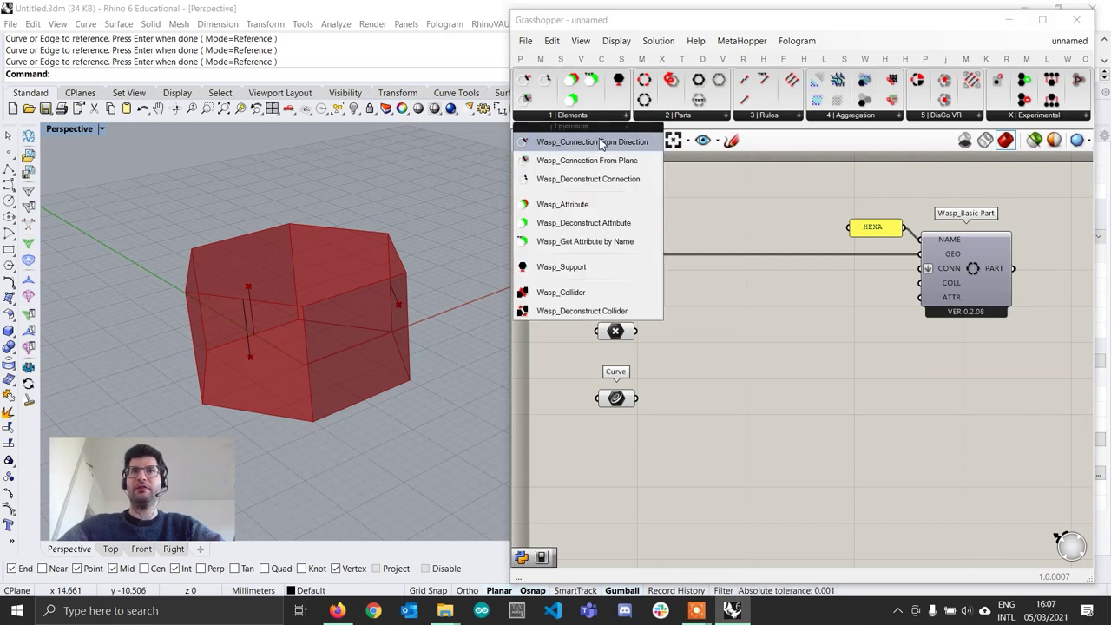
drag(608, 142, 781, 351)
drag(646, 251, 740, 321)
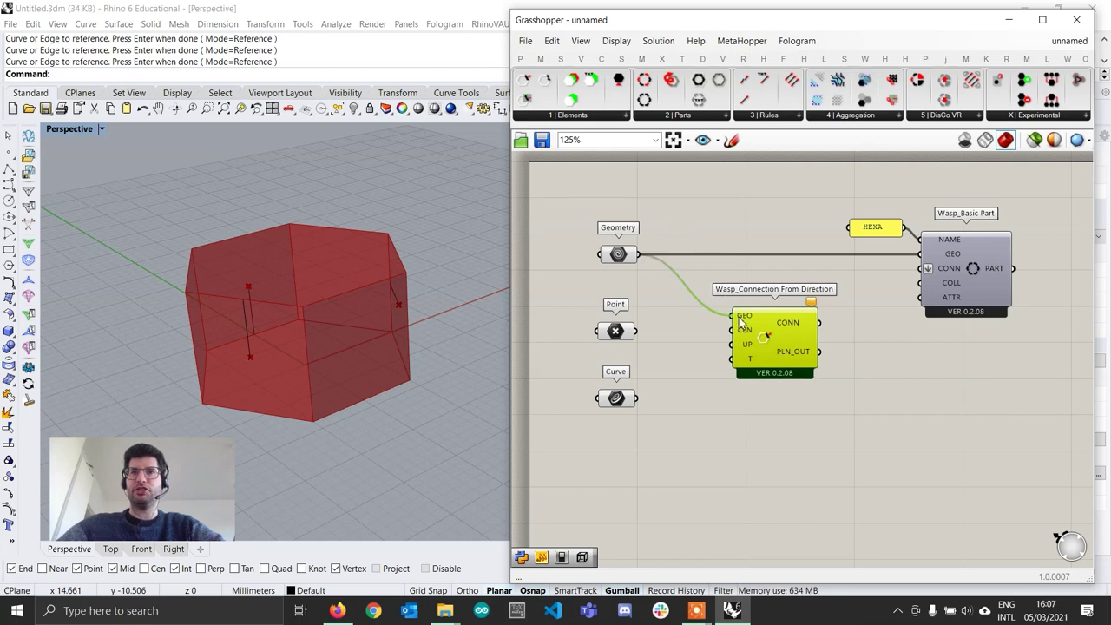
drag(638, 331, 732, 331)
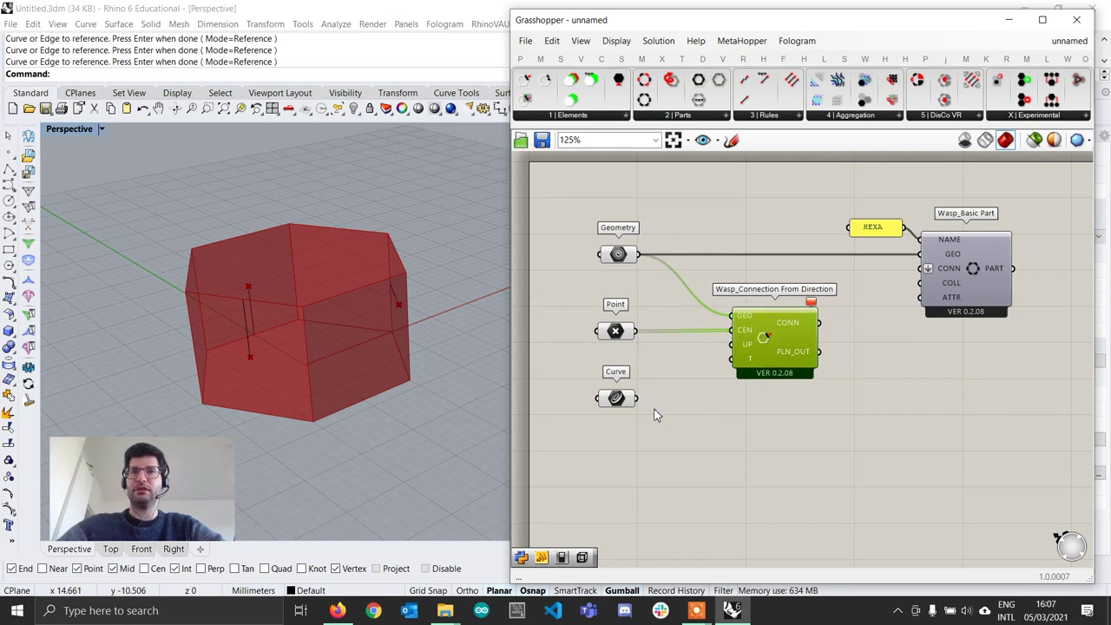
drag(639, 398, 733, 345)
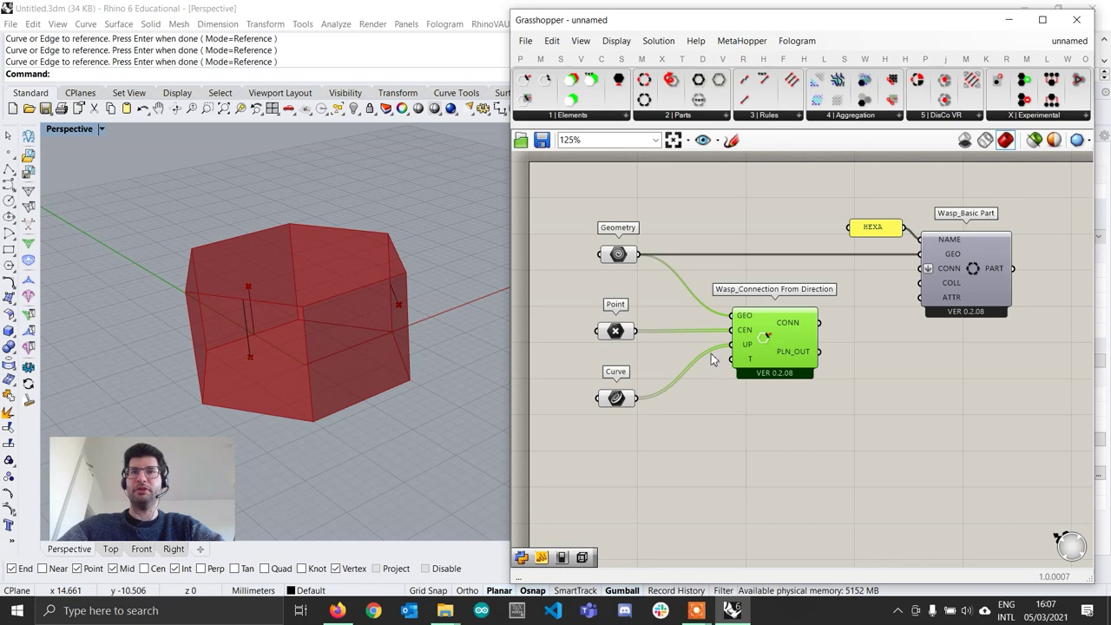
click(608, 406)
click(676, 400)
Step: Set the Grasshopper preview plane size to 2 and select the Wasp_Connection From Direction component to highlight its planes
right_drag(862, 369, 809, 363)
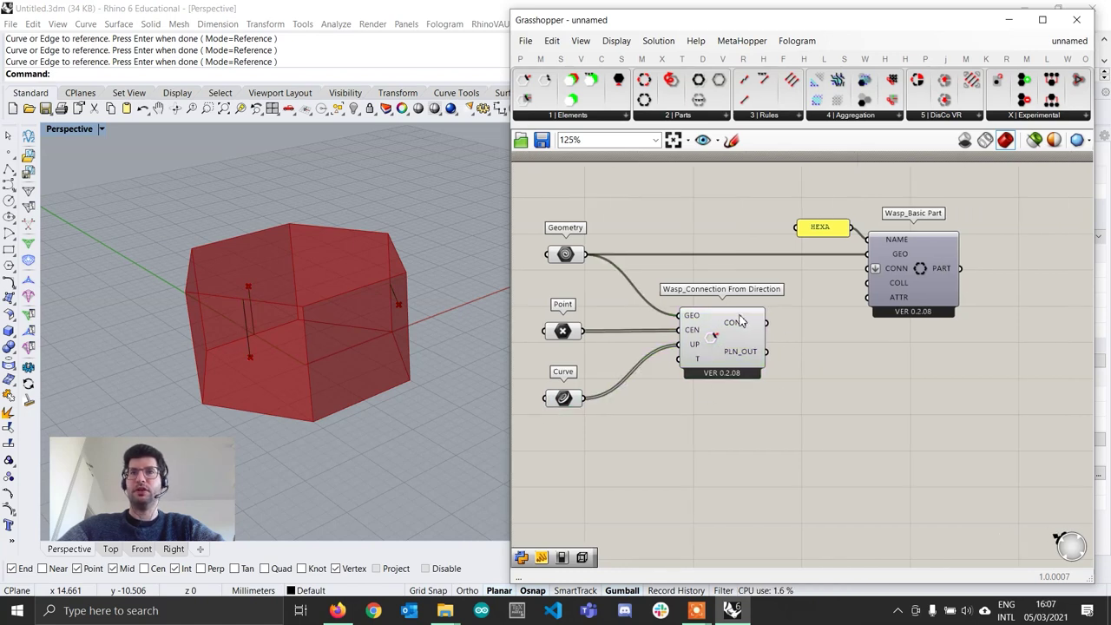
click(742, 328)
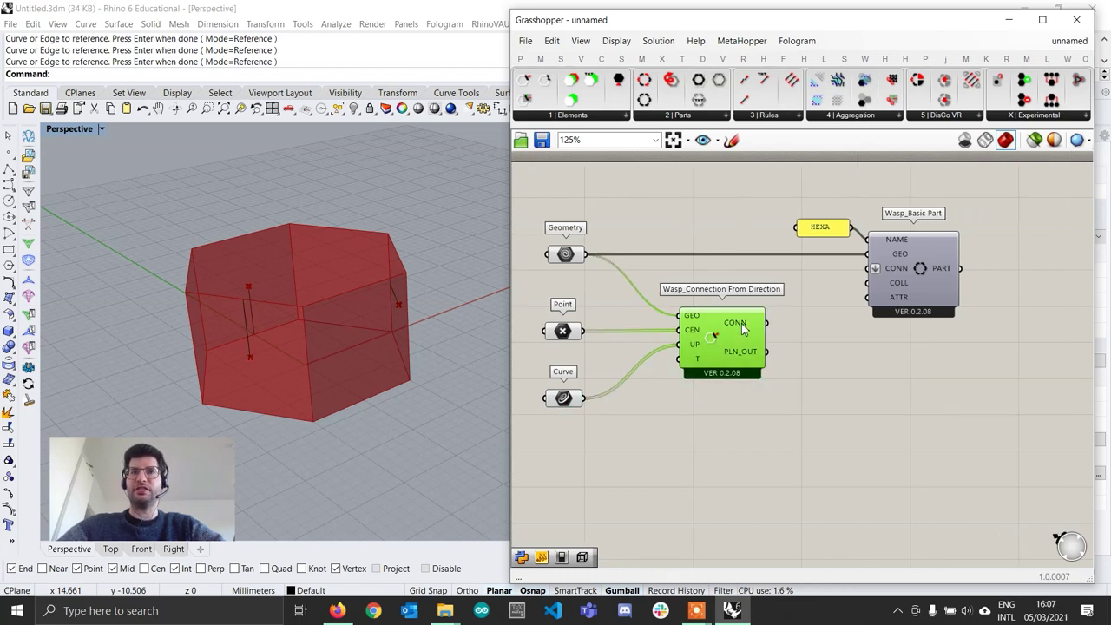
click(615, 41)
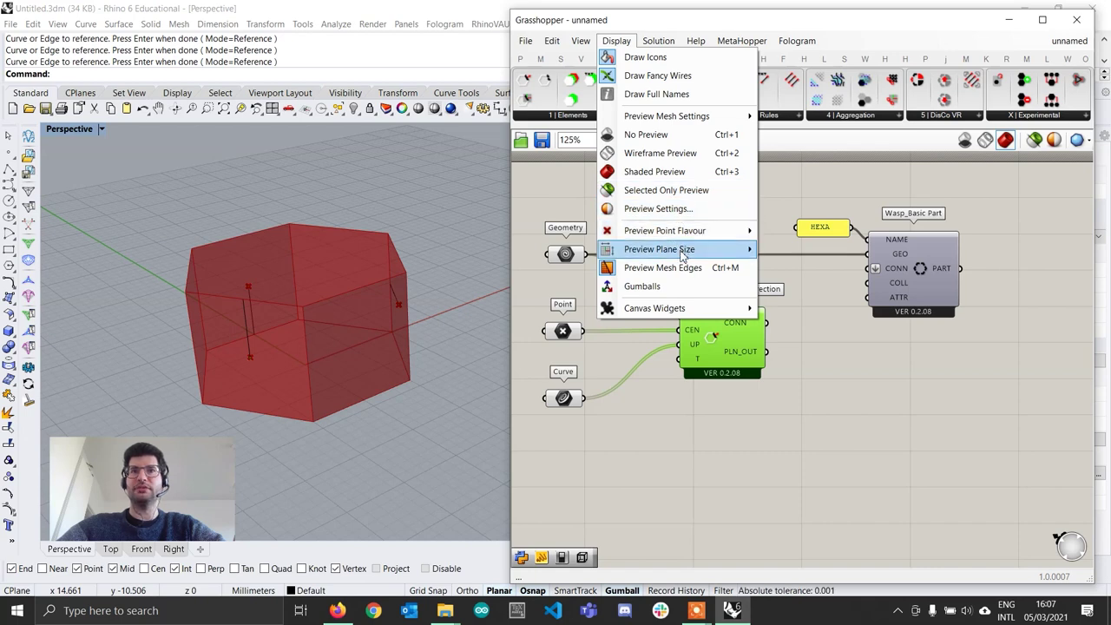
mouse_move(685, 251)
text(2)
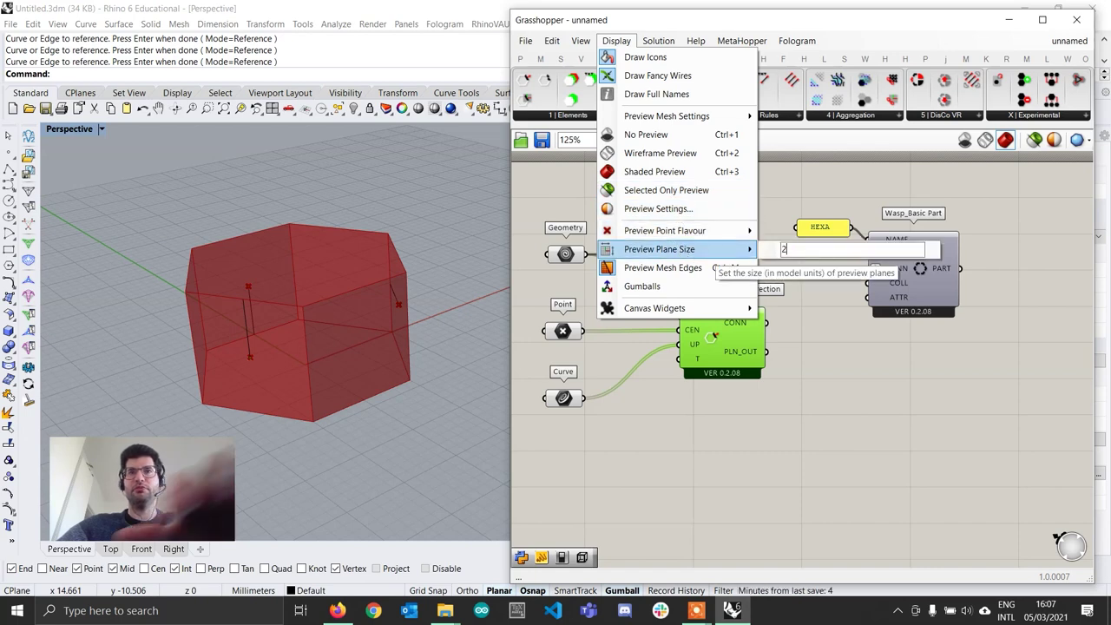
key(Return)
click(806, 332)
click(711, 329)
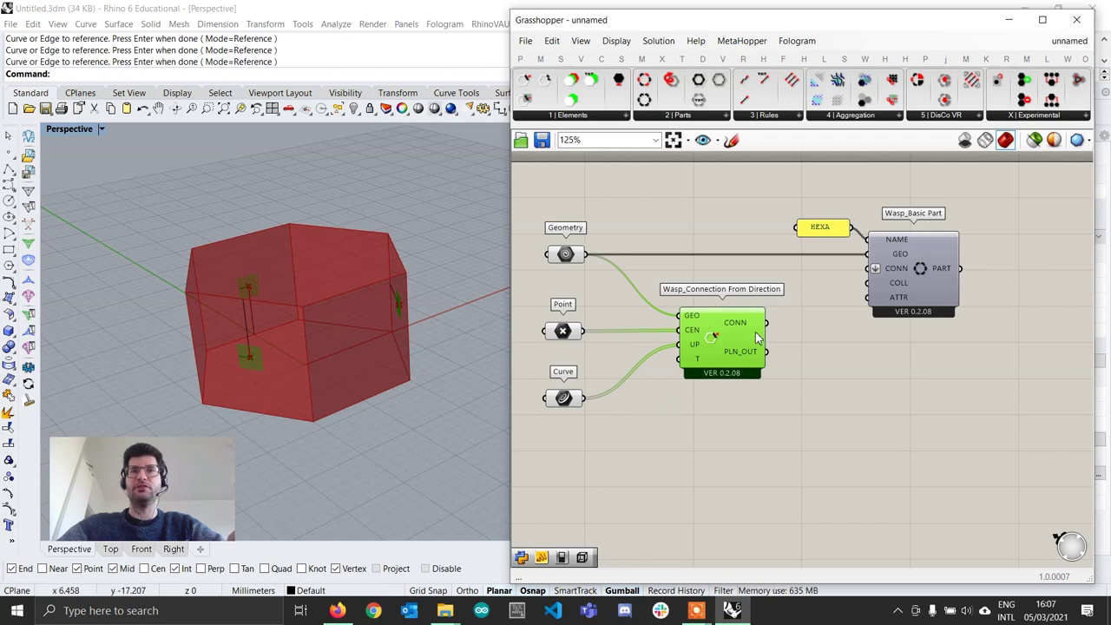
Step: Connect the CONN output of Wasp_Connection From Direction to the CONN input of Wasp_Basic Part and move the connection component slightly closer
drag(733, 348, 903, 282)
drag(724, 364, 744, 364)
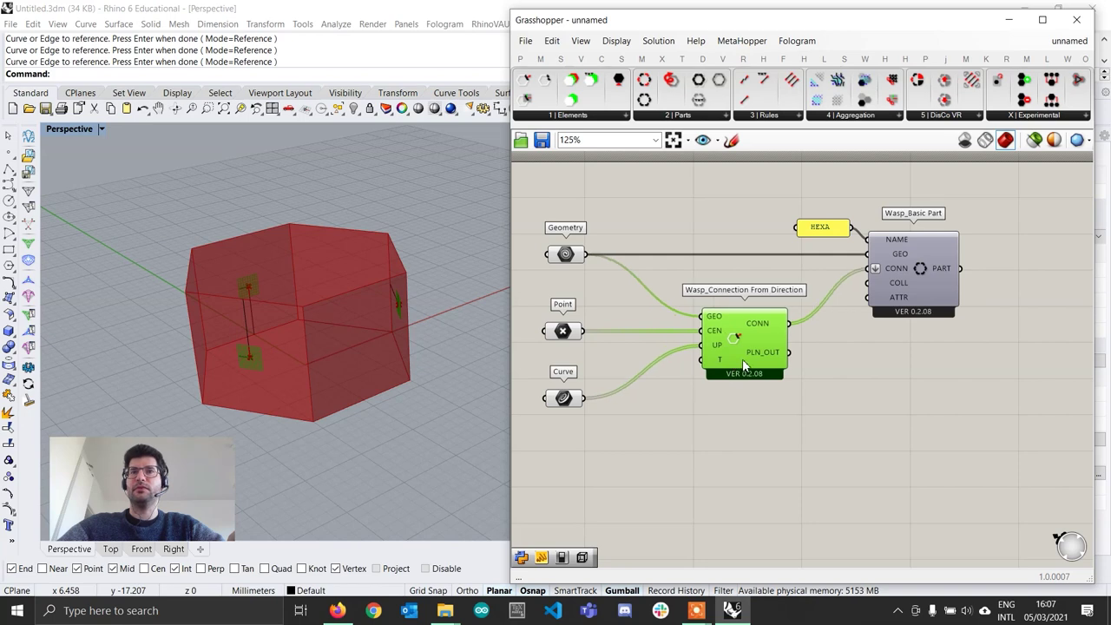
right_drag(888, 327, 840, 328)
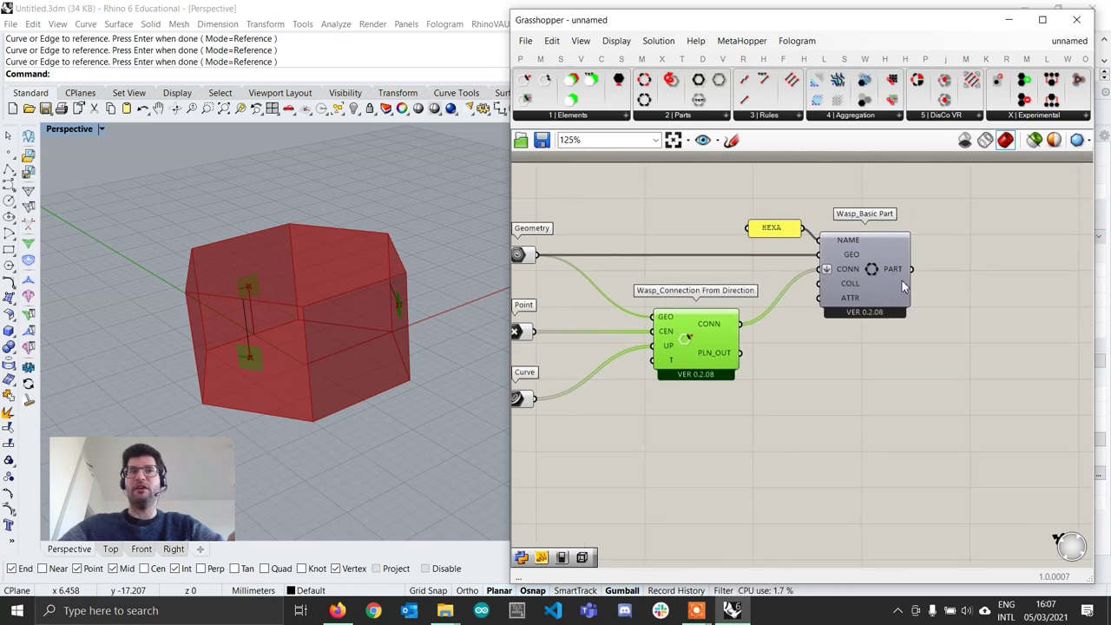
scroll(903, 288, down, 3)
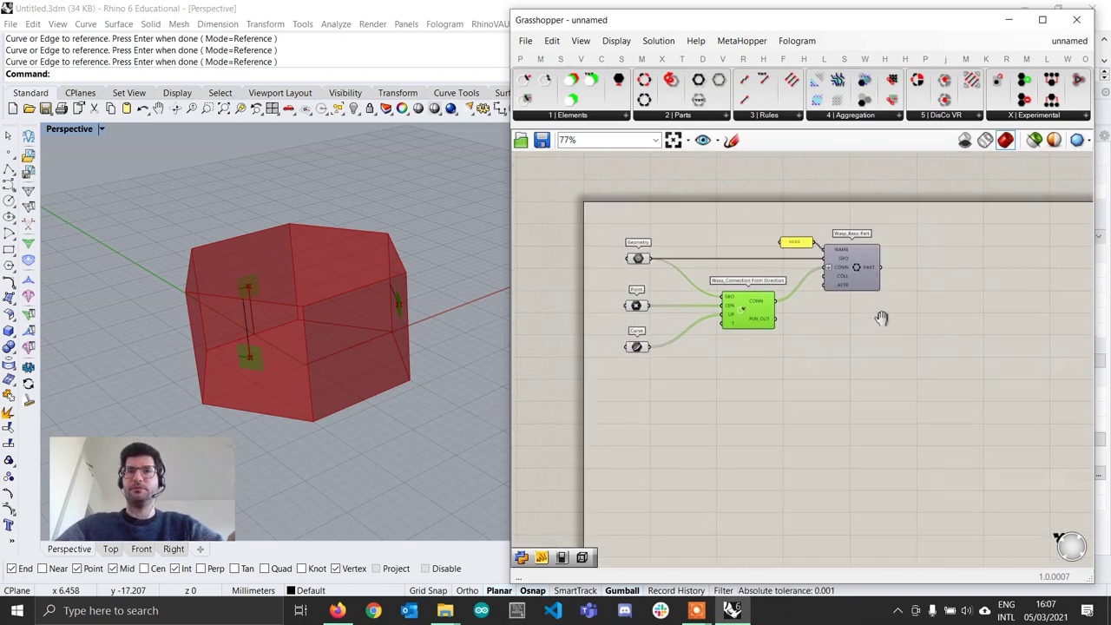
Step: Widen the Grasshopper window over the Rhino viewport, keeping the hexagonal part visible, and deselect the connection component
drag(510, 295, 447, 291)
right_drag(414, 290, 266, 350)
click(773, 365)
right_drag(783, 321, 749, 343)
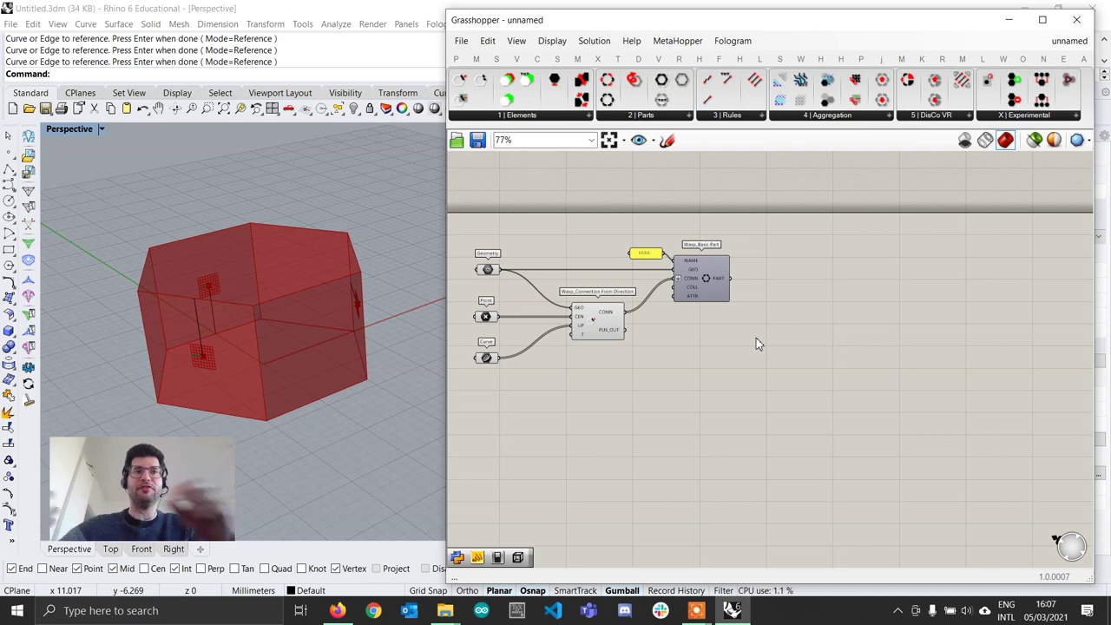
Step: Add a Wasp_Stochastic Aggregation component, connect the Wasp_Basic Part output to its PART input and align it with the wire
click(836, 117)
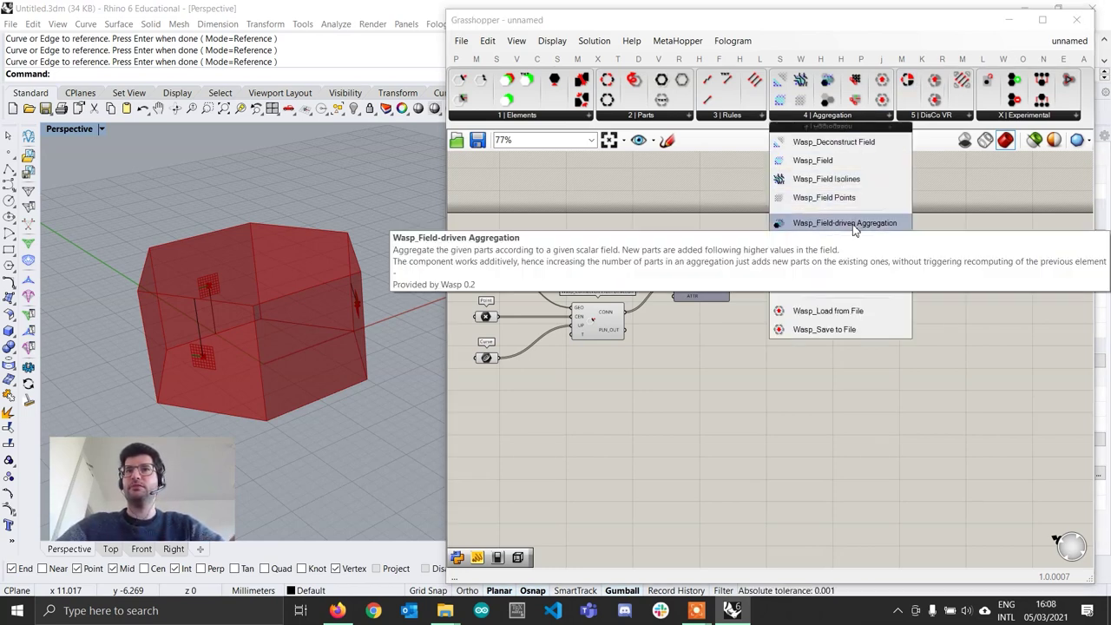
drag(847, 242, 981, 300)
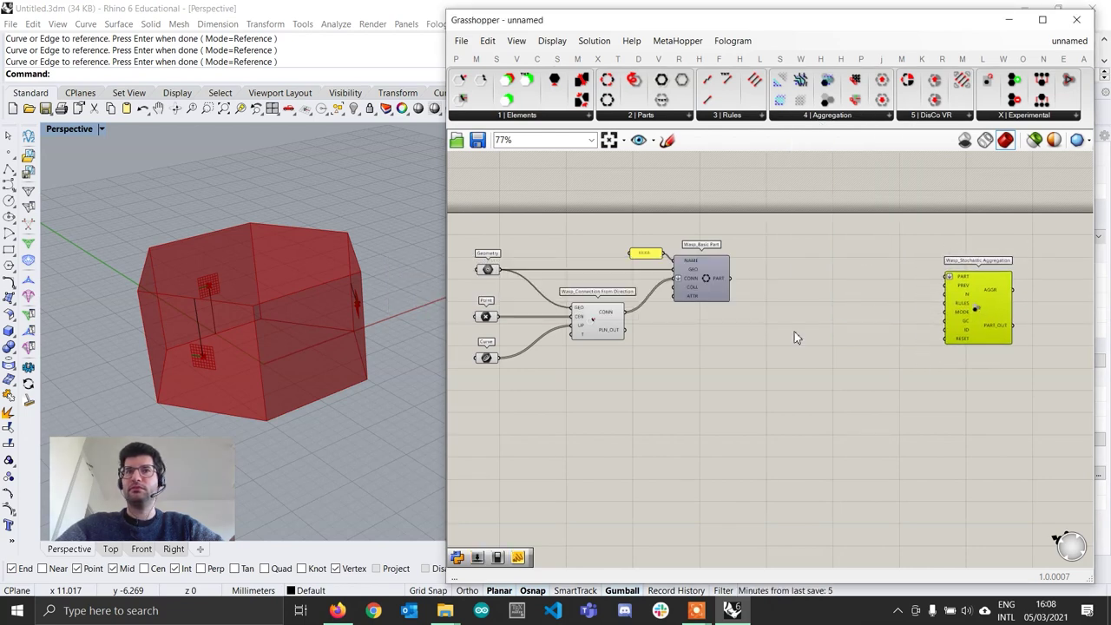
scroll(794, 333, up, 3)
right_drag(773, 330, 769, 327)
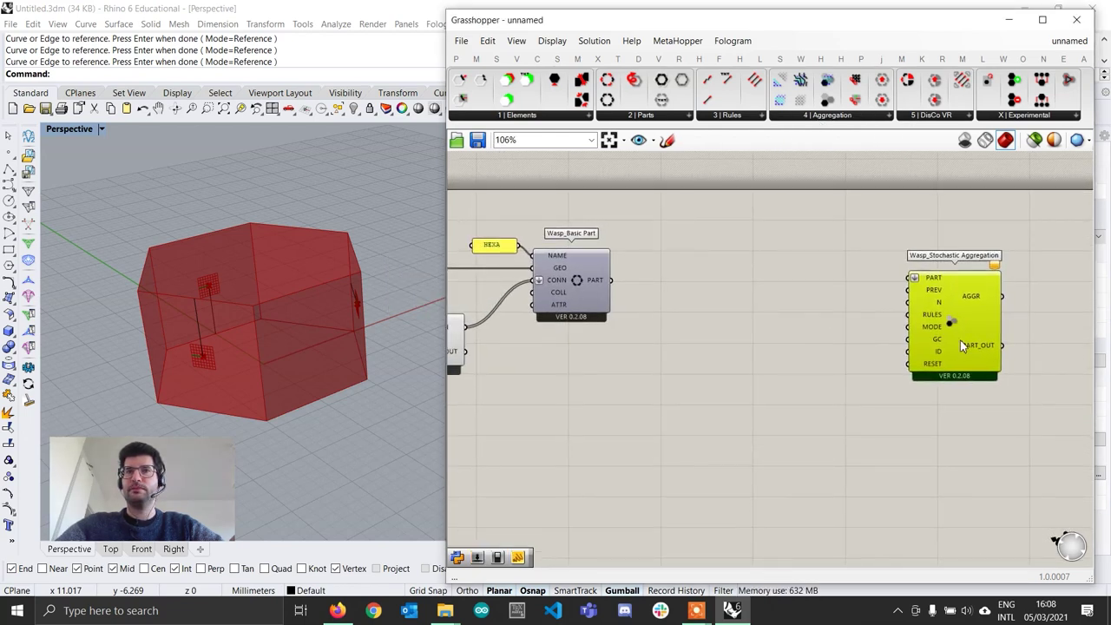
drag(960, 339, 993, 328)
drag(734, 250, 948, 266)
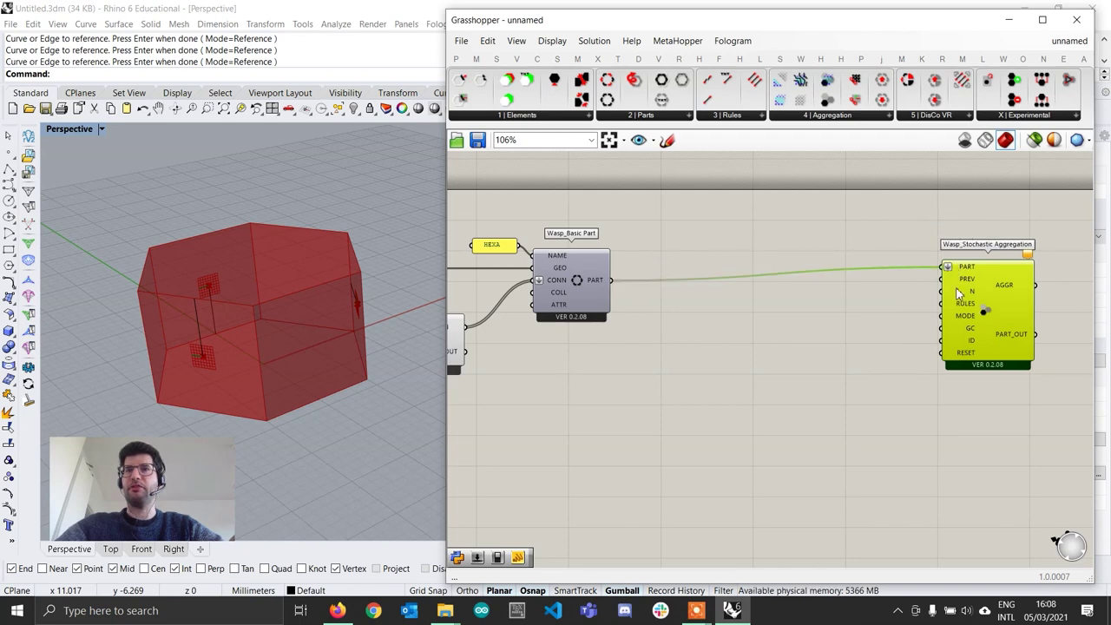
drag(986, 317, 1009, 331)
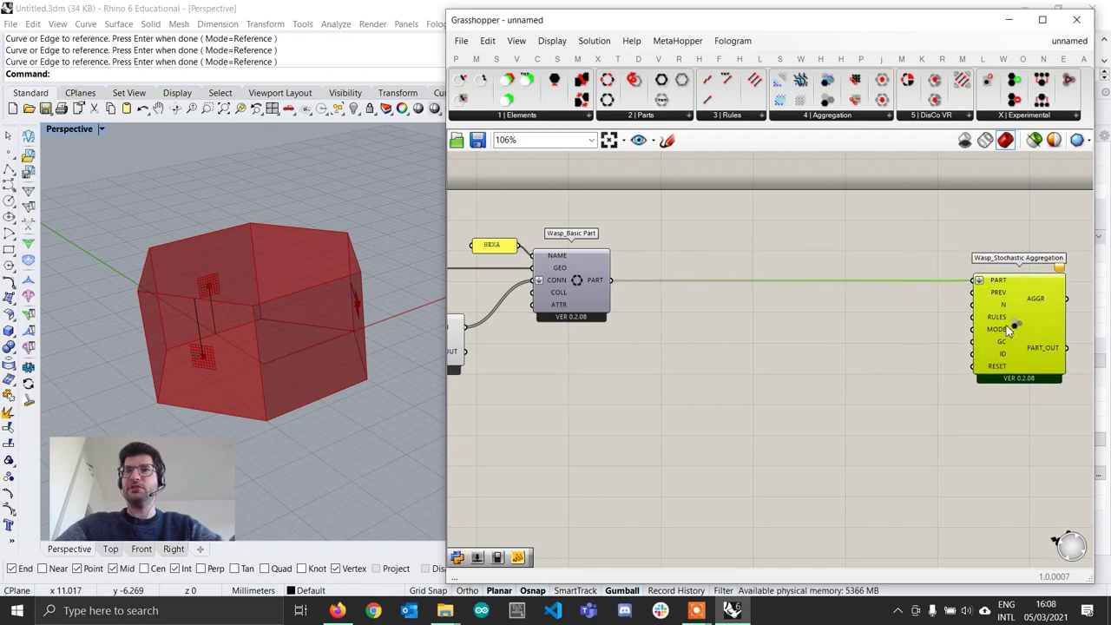
Step: Add a number slider set to 120, connect it to the N input of Wasp_Stochastic Aggregation and move it beside that input
mouse_move(1004, 313)
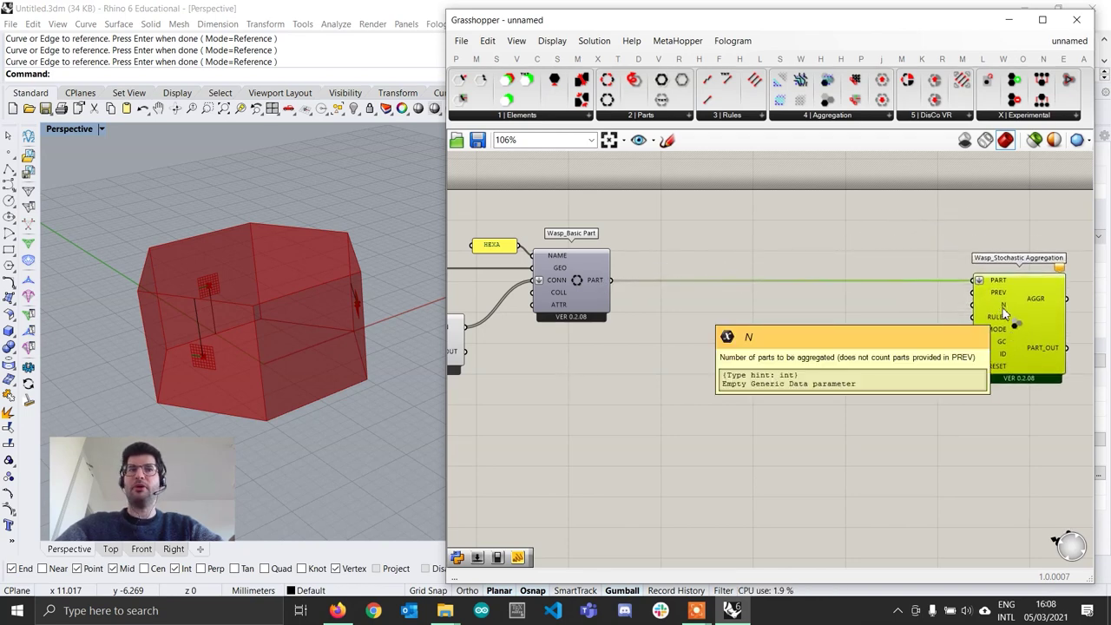
double_click(867, 319)
mouse_move(983, 343)
text(120)
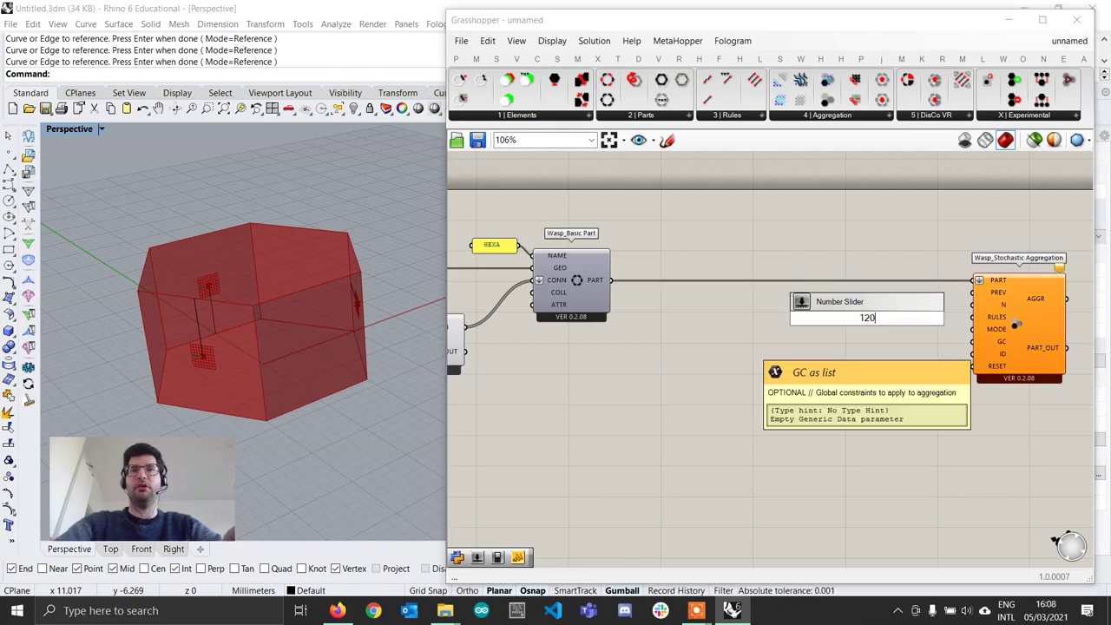
key(Return)
scroll(922, 317, up, 1)
drag(920, 317, 972, 305)
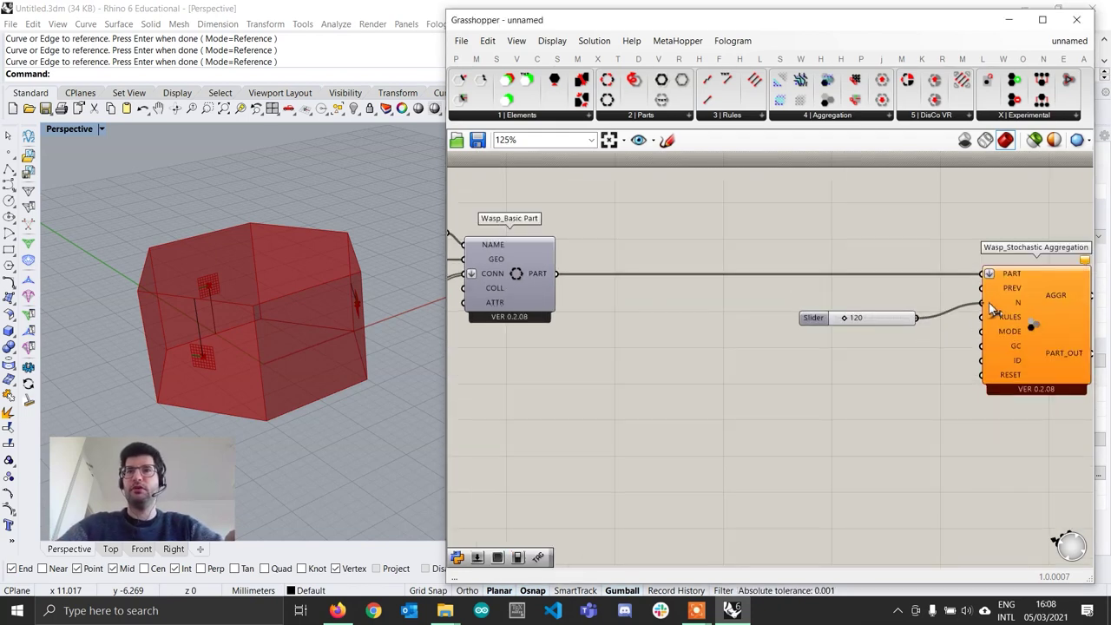
drag(905, 317, 935, 307)
scroll(938, 307, down, 1)
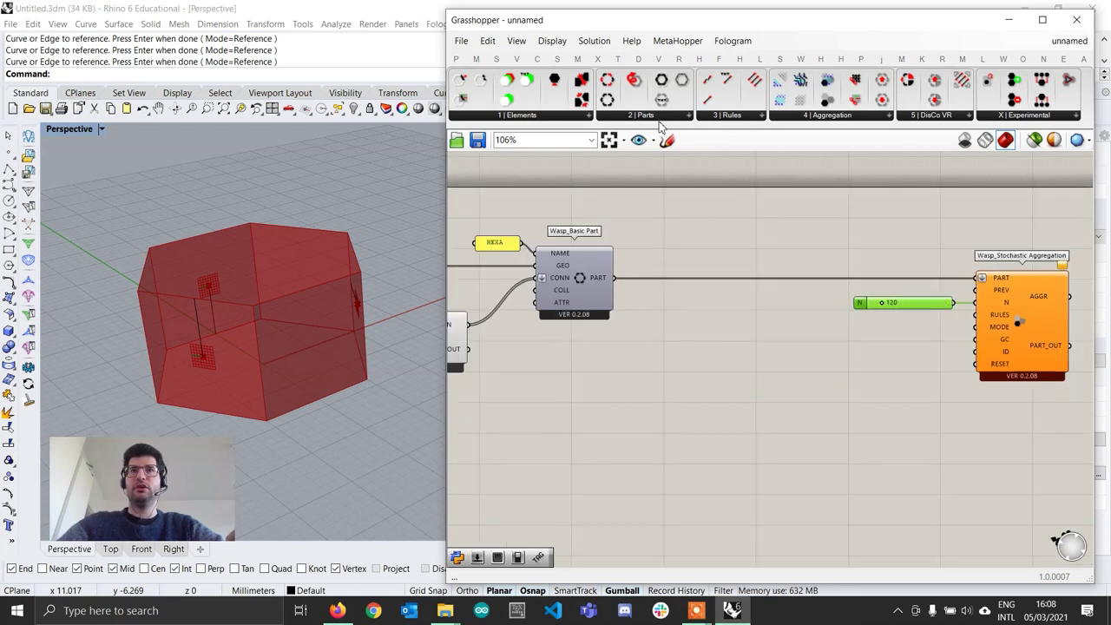
Step: Add a Wasp_Rules Generator fed by the Wasp_Basic Part output and connect its R output to the RULES input of Wasp_Stochastic Aggregation
click(728, 116)
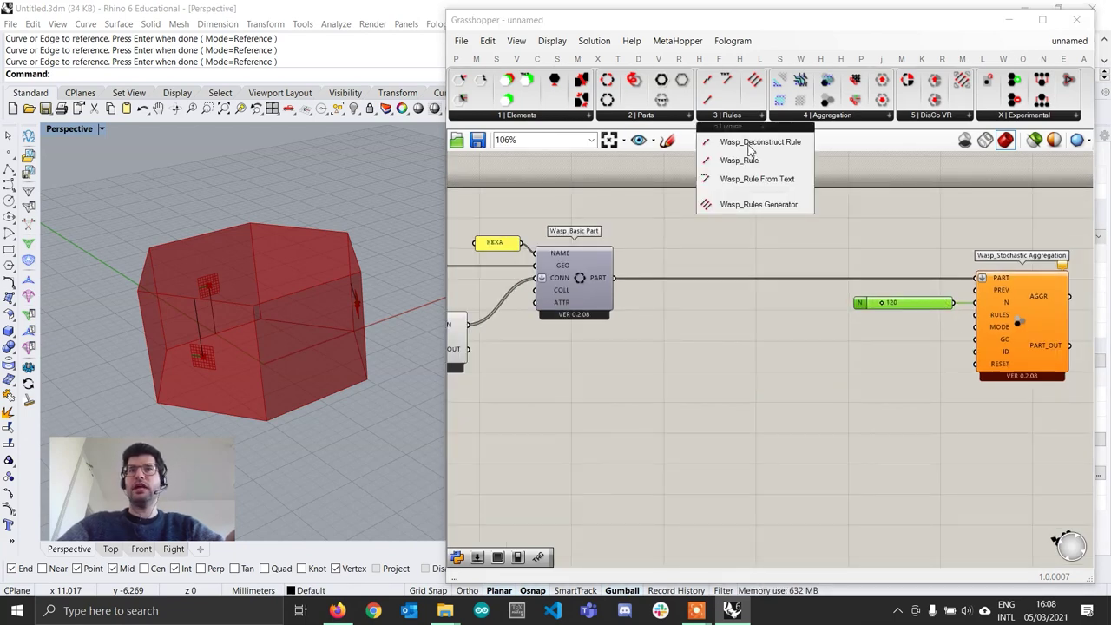
click(758, 204)
click(775, 363)
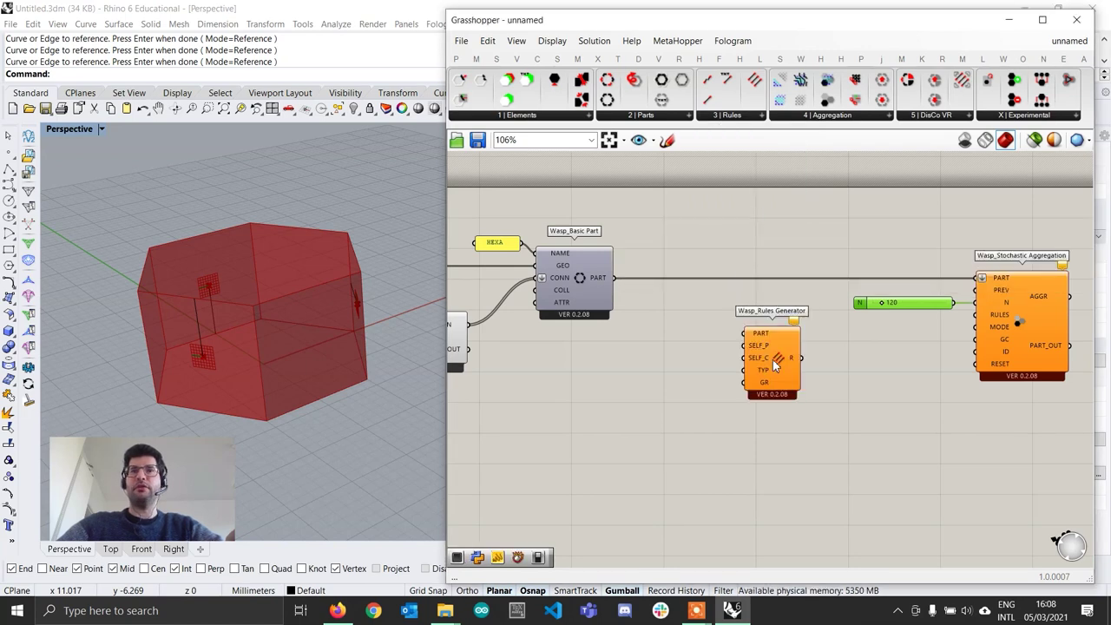
click(775, 365)
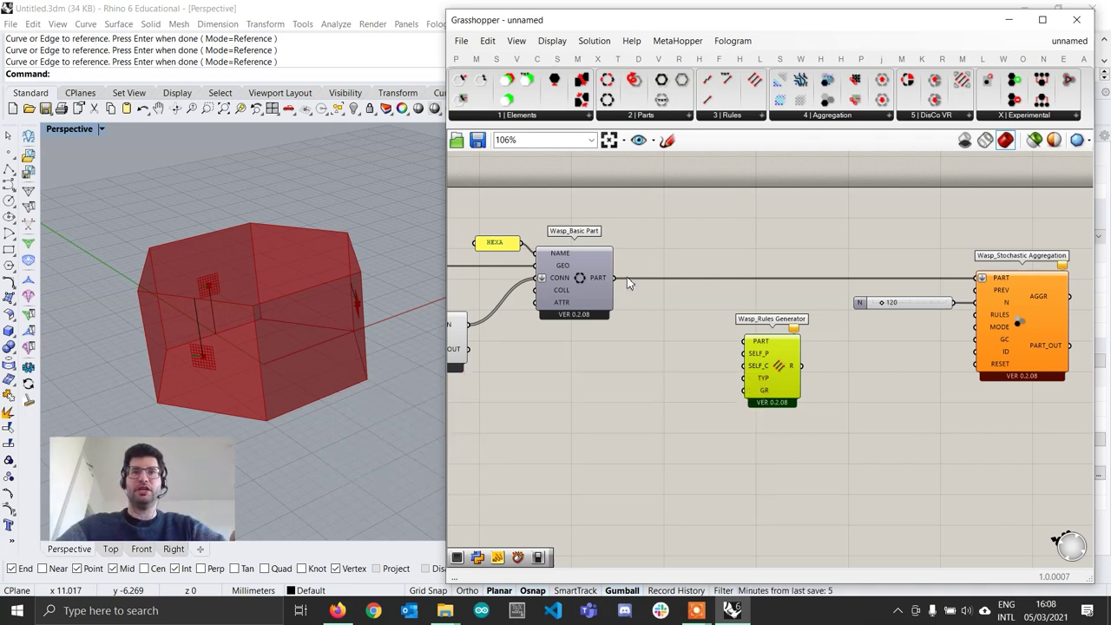
drag(614, 278, 662, 310)
drag(614, 278, 744, 341)
drag(790, 377, 976, 315)
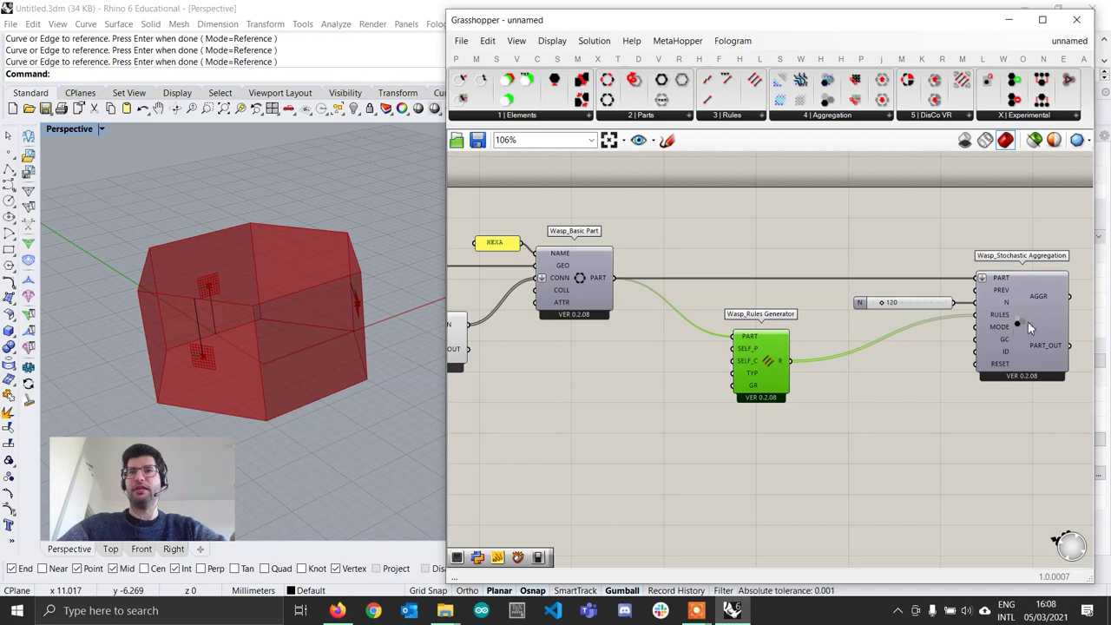
Step: Add a Button, connect it to the RESET input of Wasp_Stochastic Aggregation and align it beside that input
right_drag(1001, 324, 975, 323)
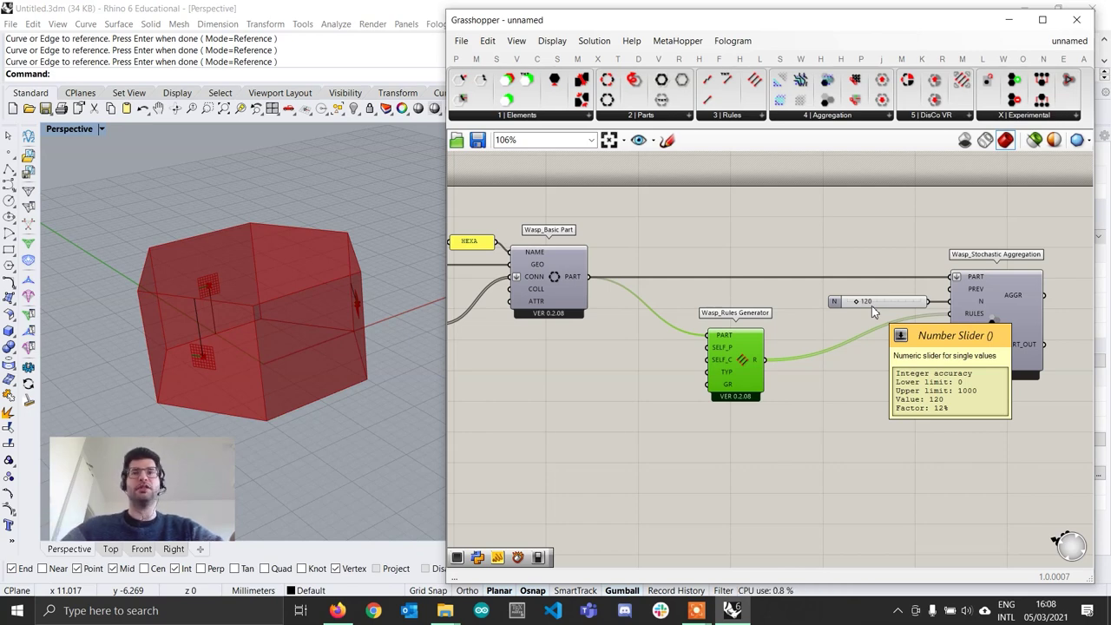
right_drag(994, 401, 968, 396)
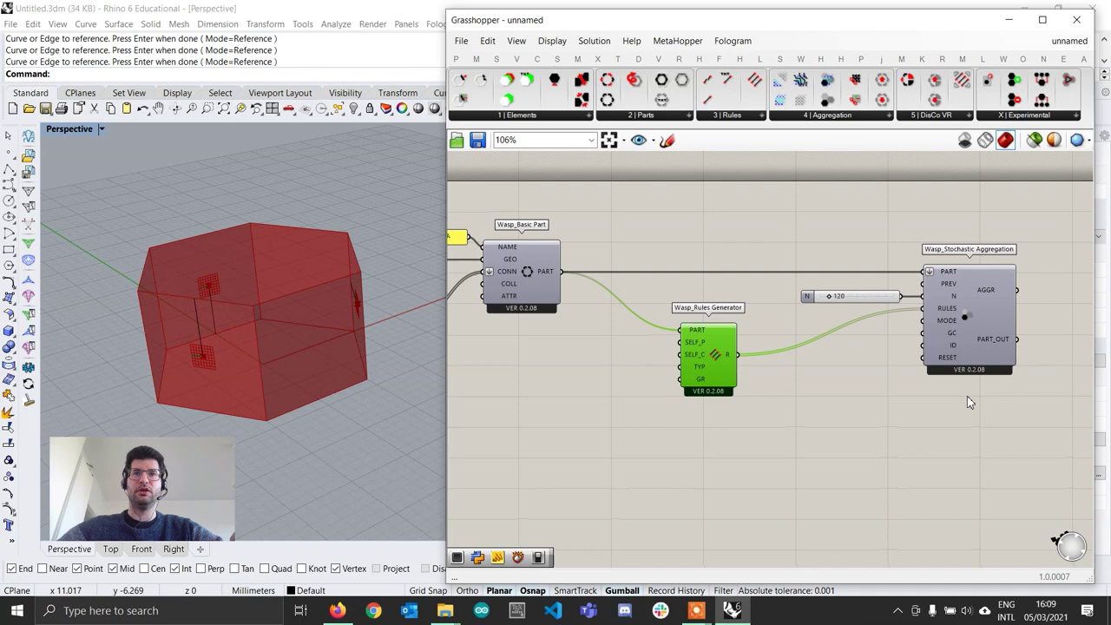
click(877, 375)
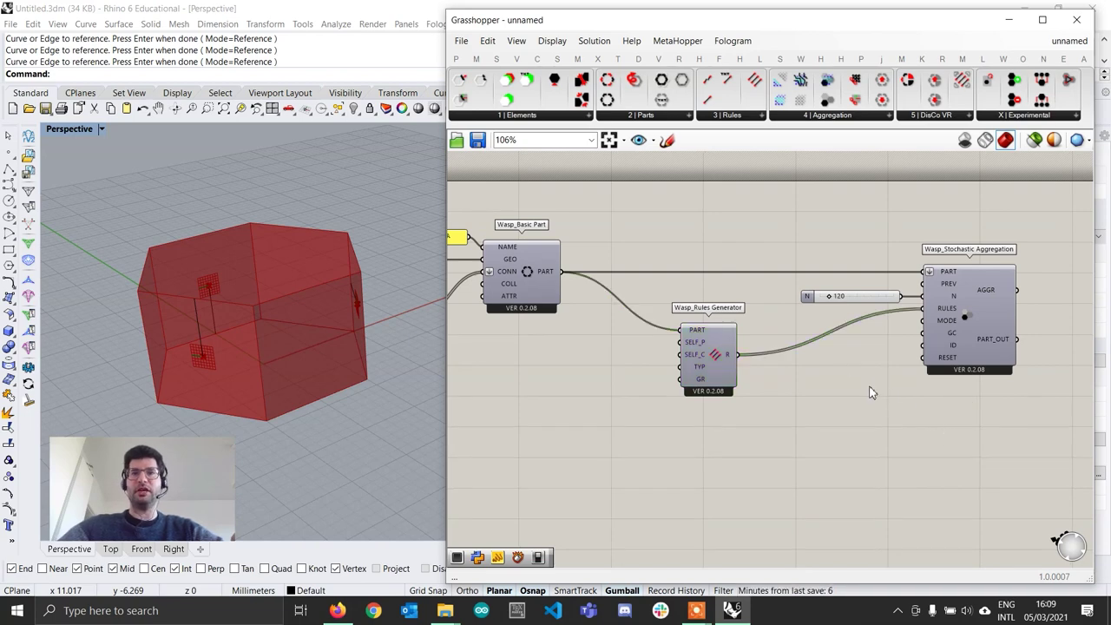
double_click(869, 391)
text(butto)
key(Return)
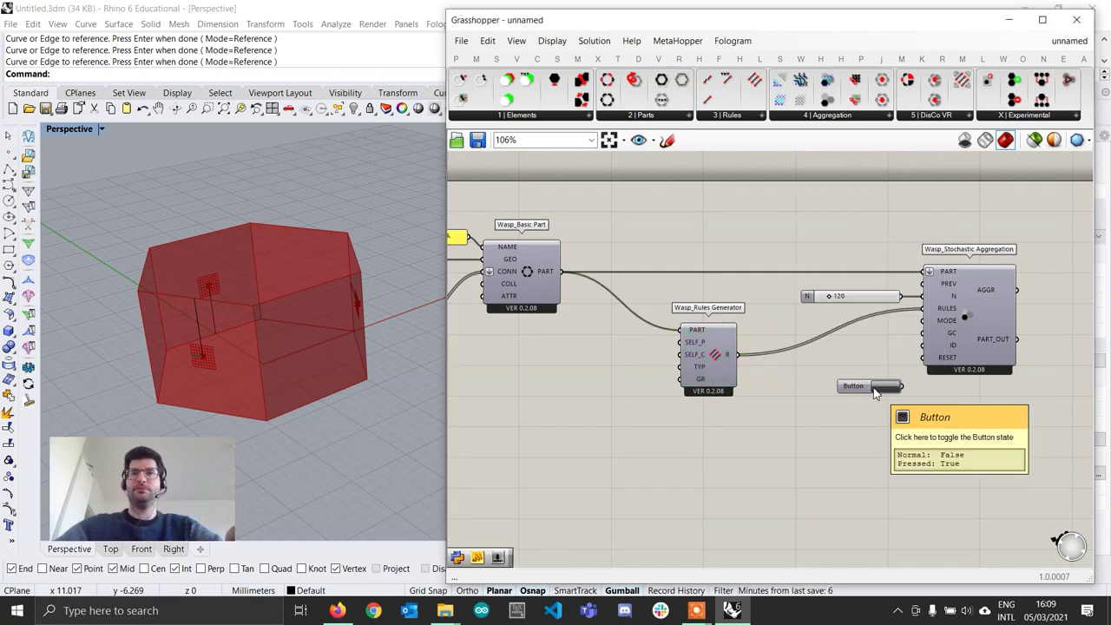
drag(901, 386, 924, 357)
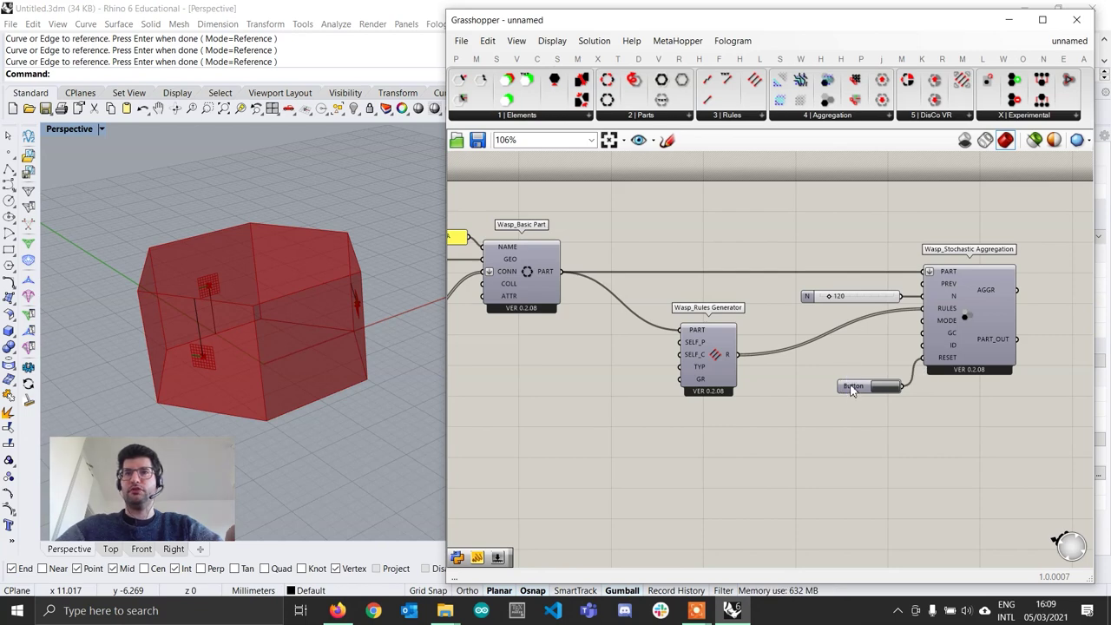
drag(853, 387, 858, 360)
Step: Add a Wasp_Get Part Geometry component, connect PART_OUT of Wasp_Stochastic Aggregation to its PART input and deselect it
right_drag(940, 361, 787, 363)
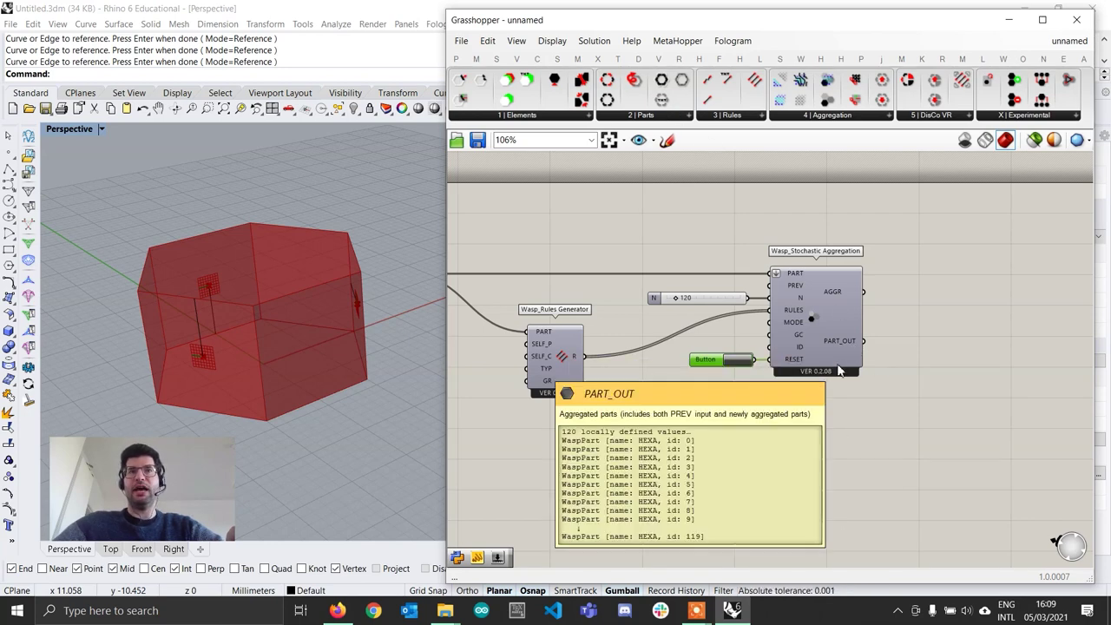
click(659, 120)
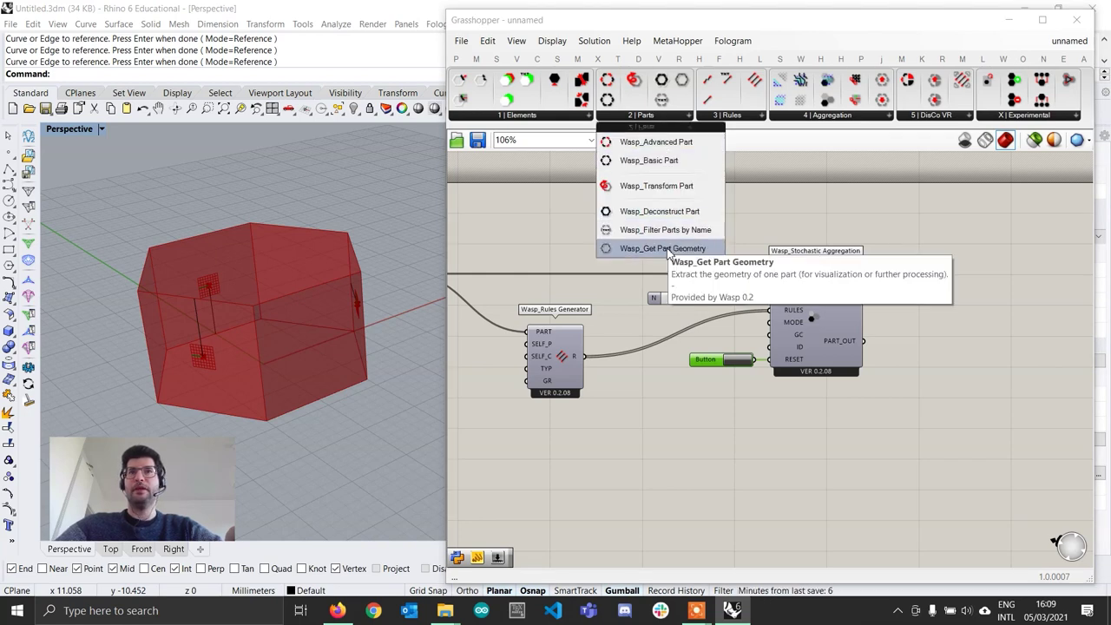
drag(669, 251, 928, 352)
scroll(303, 348, down, 6)
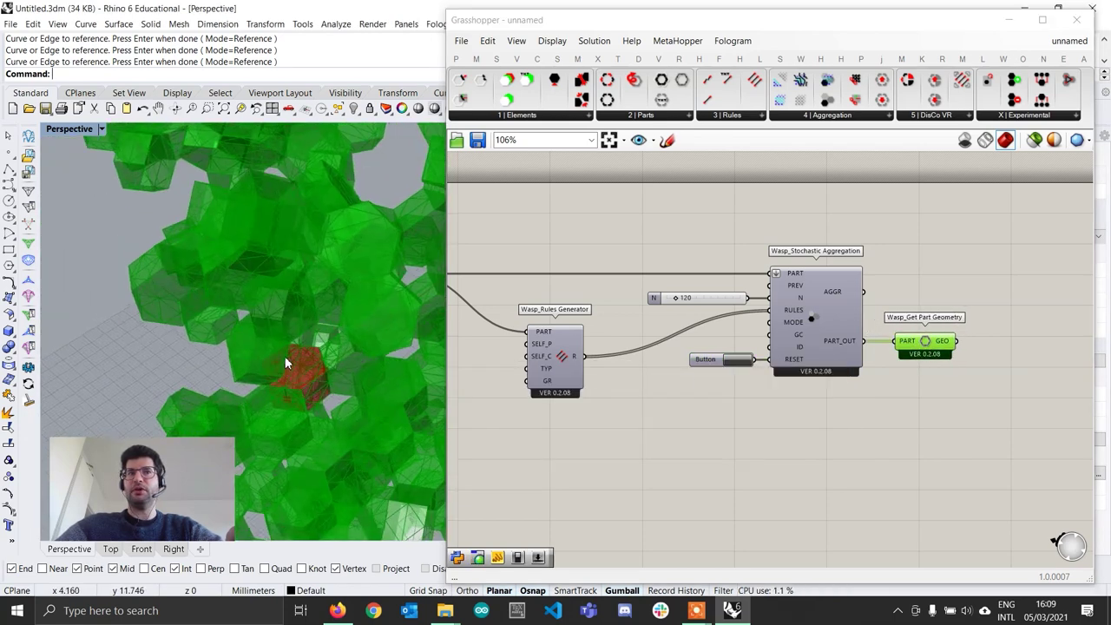
click(908, 449)
Step: Turn off the mesh edge preview for the aggregated hexagonal parts
scroll(338, 390, up, 5)
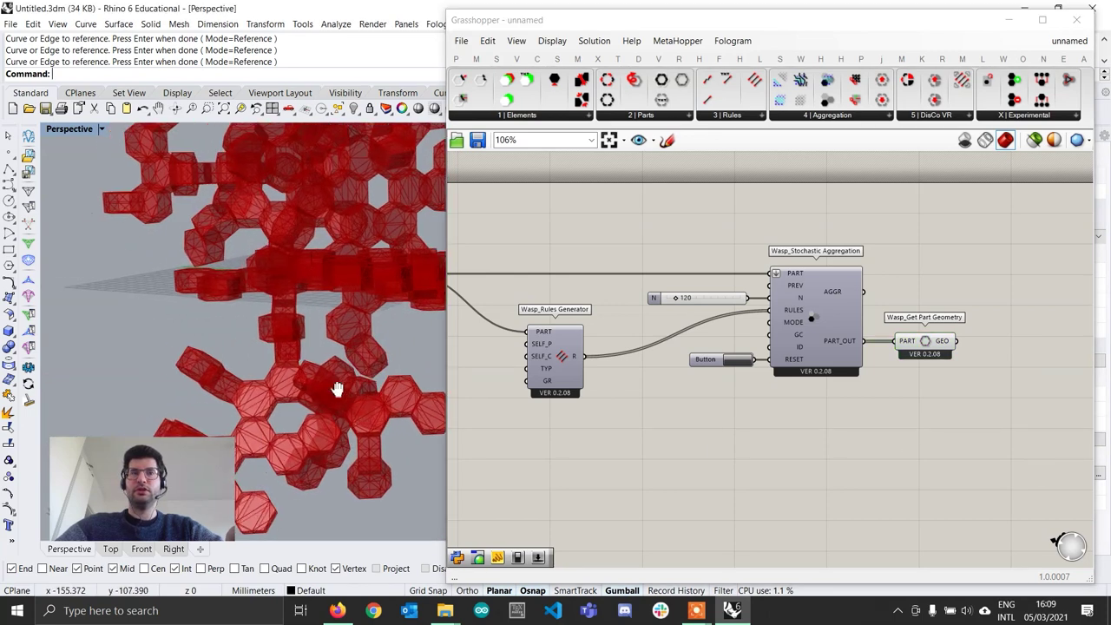
click(552, 41)
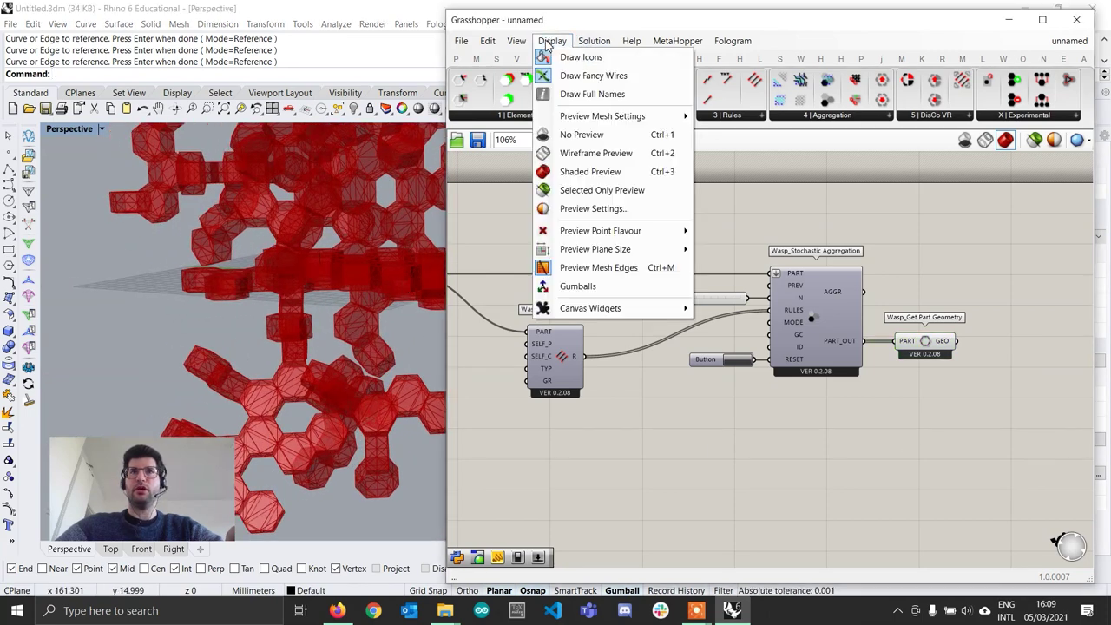
click(634, 268)
scroll(292, 278, down, 8)
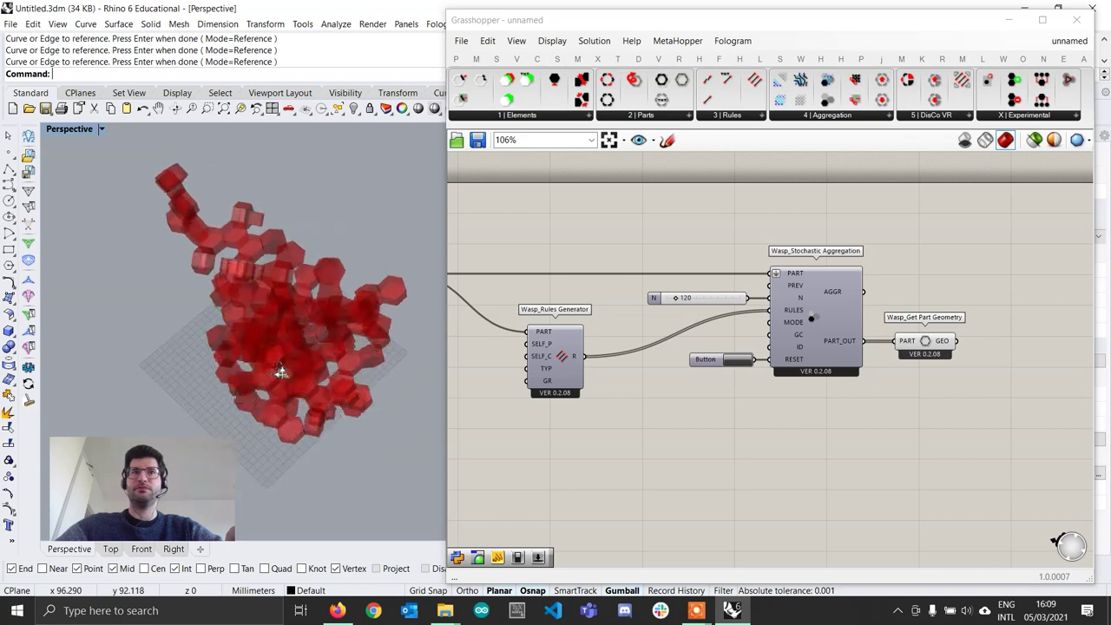
Step: Examine the aggregation of hexagonal parts in the Rhino viewport from several angles and distances
scroll(291, 277, up, 4)
right_drag(292, 277, 336, 228)
scroll(303, 243, down, 5)
scroll(337, 228, up, 3)
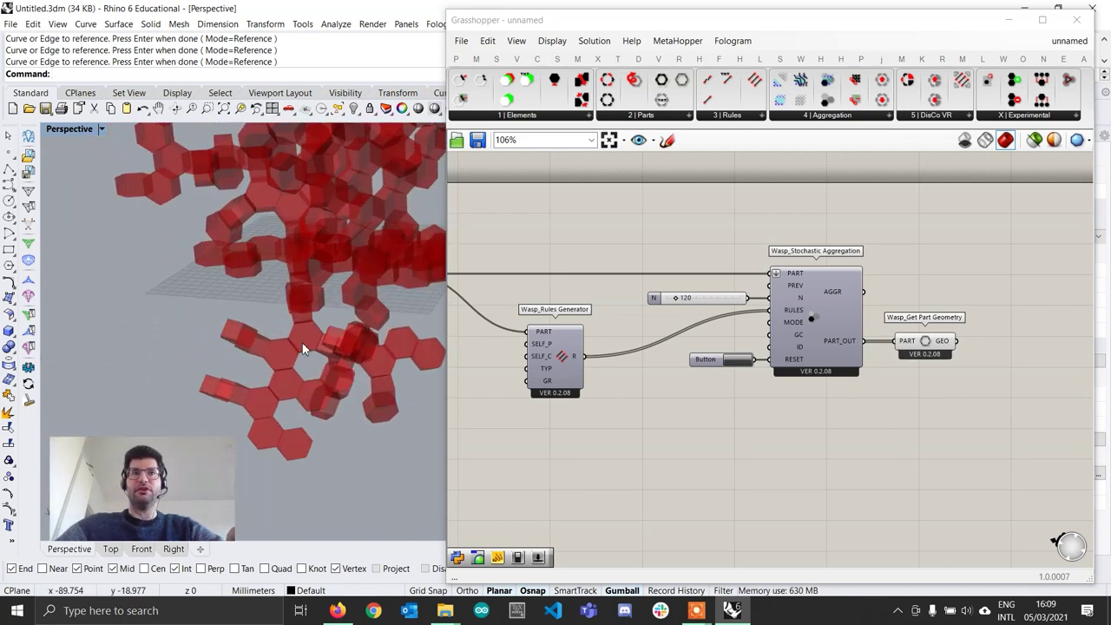
right_drag(303, 347, 328, 337)
scroll(326, 342, up, 2)
scroll(326, 290, down, 5)
shift+right_drag(325, 290, 276, 337)
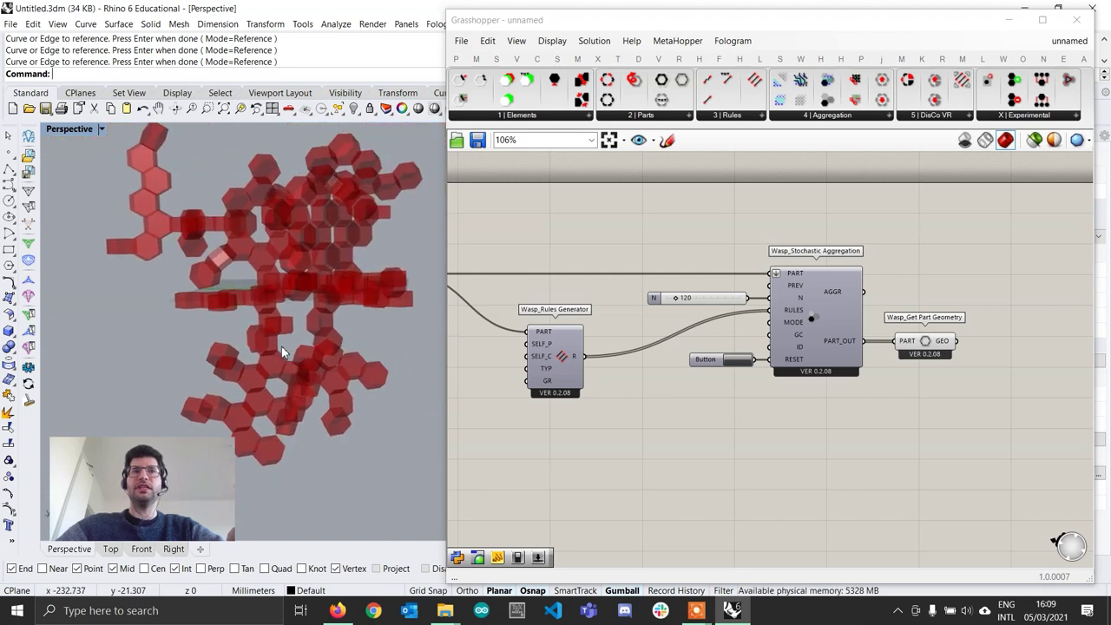
right_drag(267, 265, 306, 286)
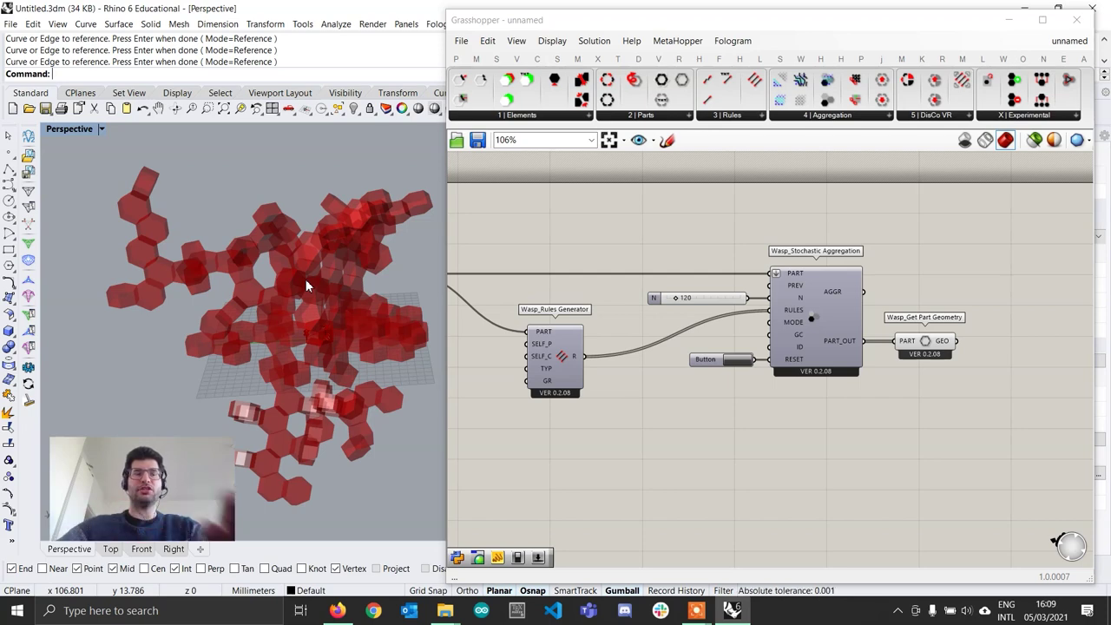
Step: Add a Boolean Toggle set to False and connect it to the SELF_C input of Wasp_Rules Generator, aligned with that input
right_drag(482, 366, 581, 371)
scroll(582, 370, up, 3)
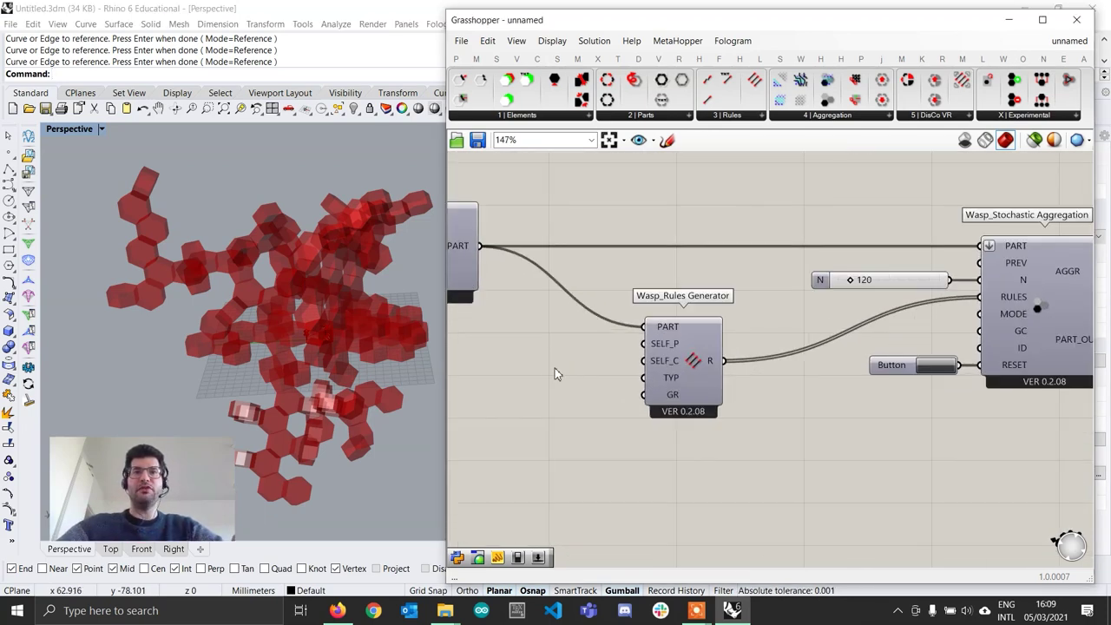
double_click(555, 368)
text(toggle)
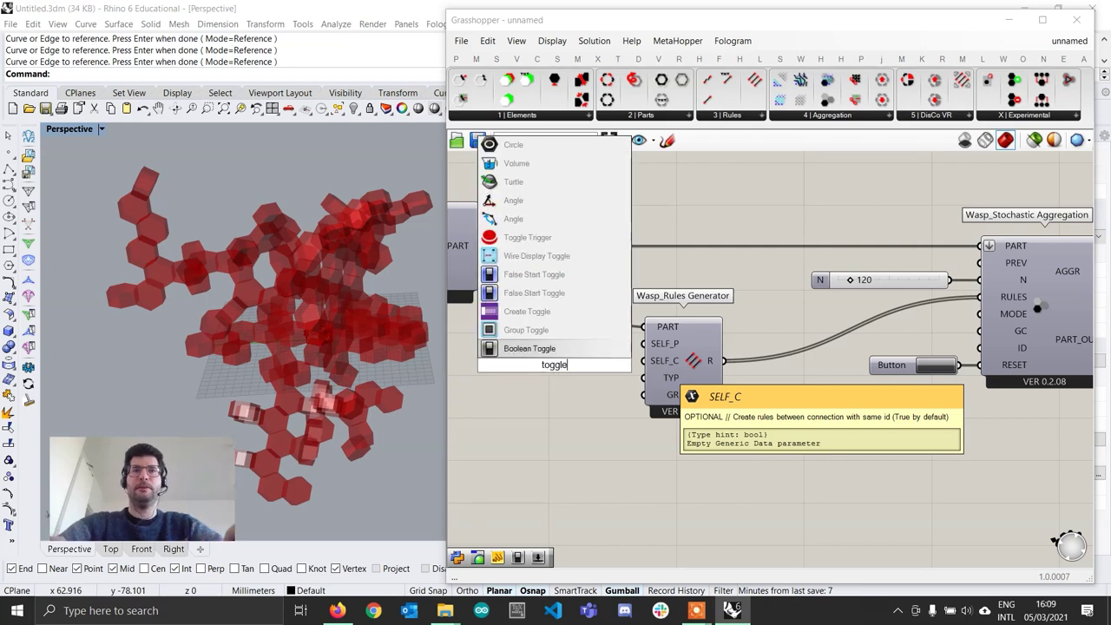
key(Return)
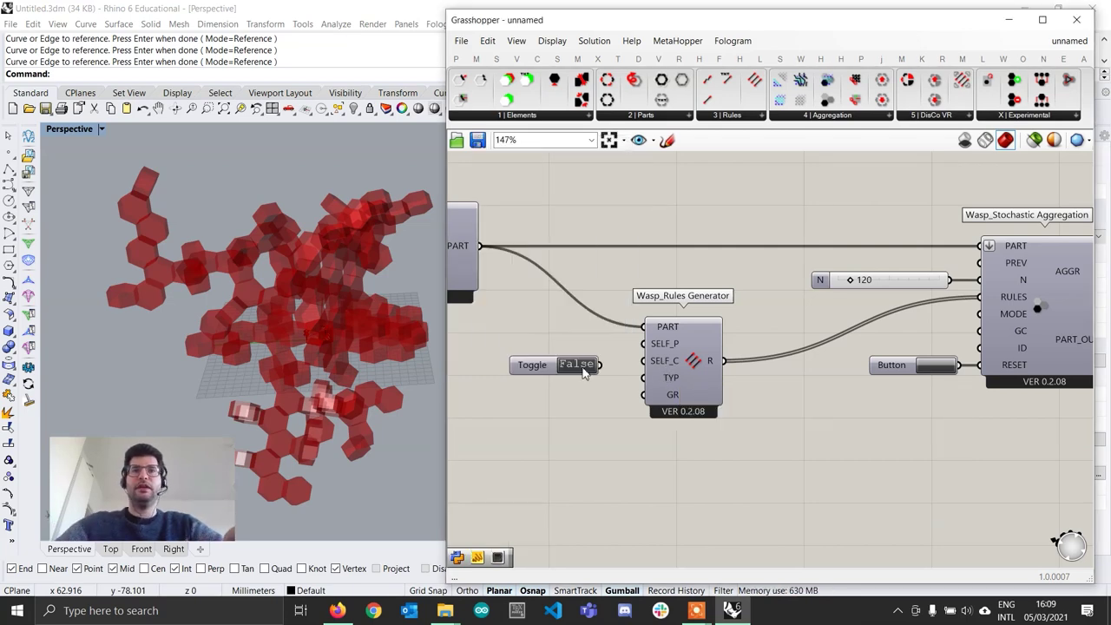
scroll(563, 366, up, 1)
drag(585, 369, 663, 359)
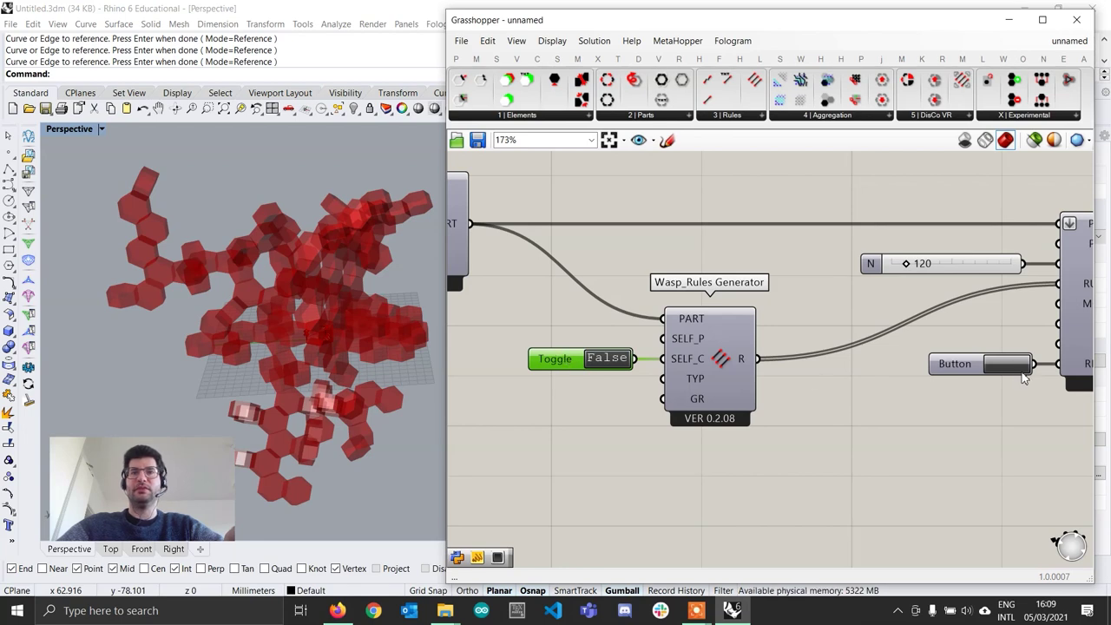
Step: Reset the stochastic aggregation with SELF_C at False and inspect the regenerated parts in the Rhino viewport
scroll(1025, 377, down, 1)
click(846, 345)
click(224, 306)
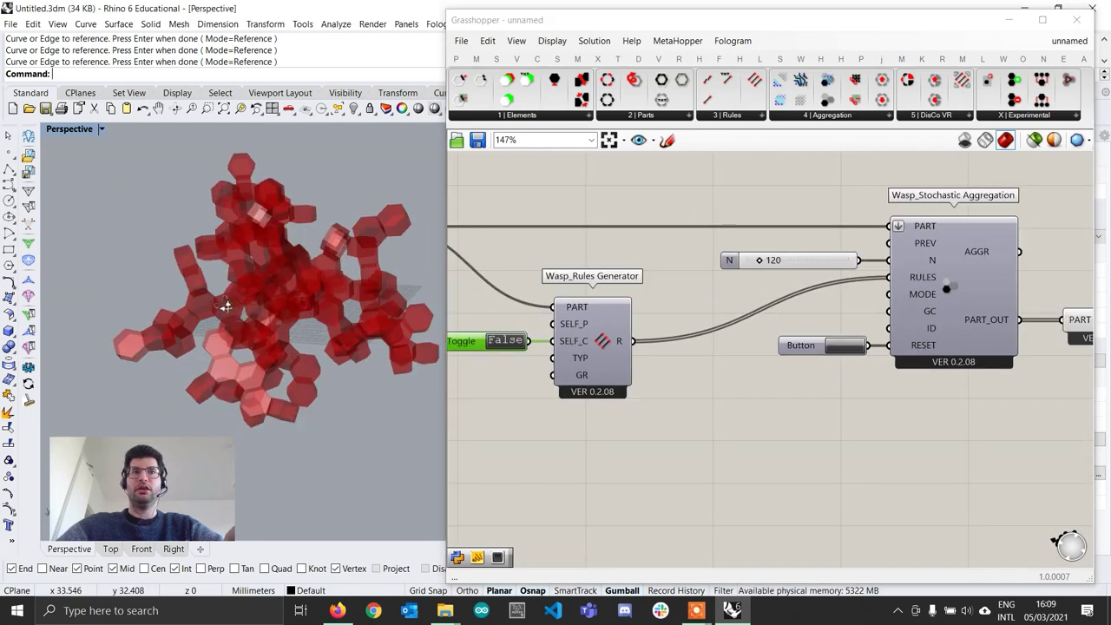
right_drag(224, 306, 265, 330)
scroll(289, 324, down, 2)
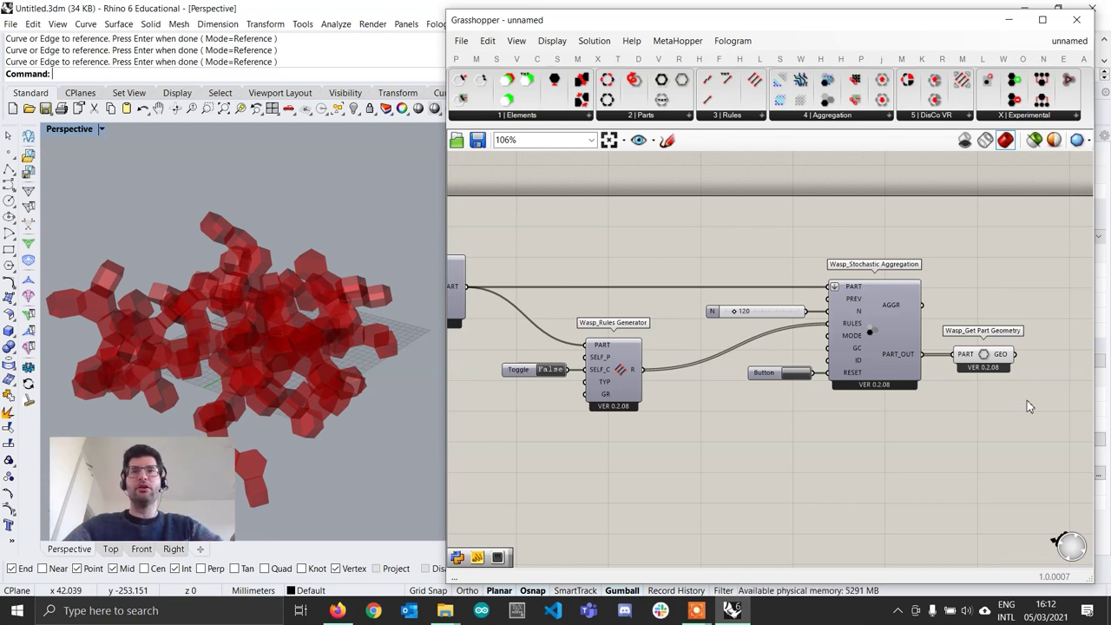
Step: Set the N slider of Wasp_Stochastic Aggregation to 87 and view the aggregation from another angle
scroll(769, 318, up, 3)
mouse_move(705, 305)
mouse_down()
mouse_move(735, 306)
mouse_move(702, 307)
mouse_up()
right_drag(149, 407, 210, 380)
Step: Regenerate the aggregation with the SELF_C toggle at True, and return the toggle to False
right_drag(602, 418, 845, 392)
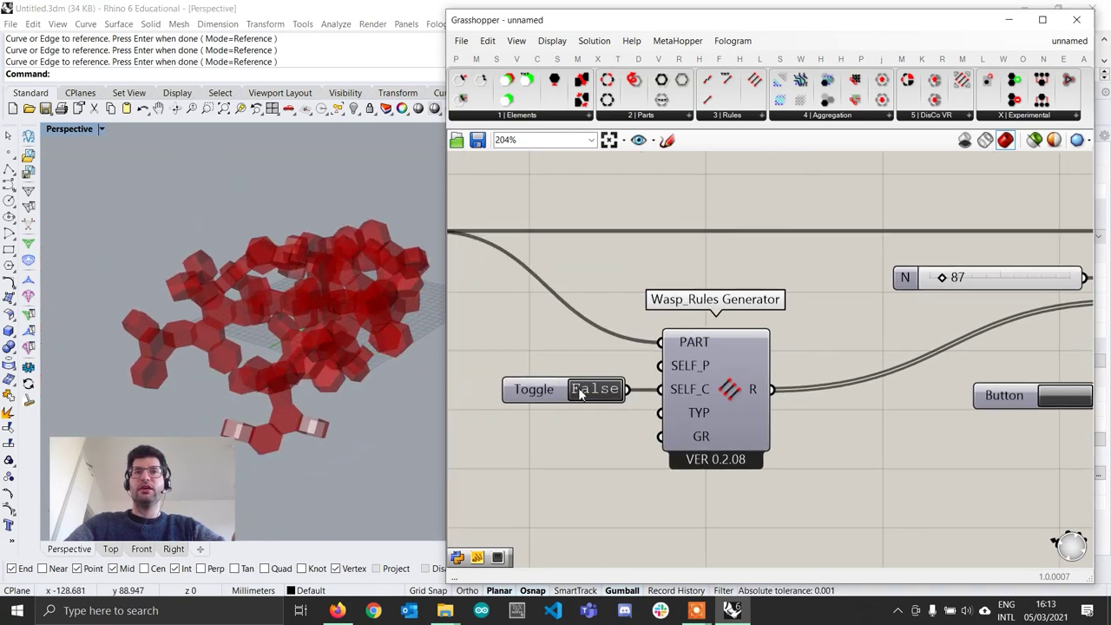
double_click(578, 389)
click(1059, 395)
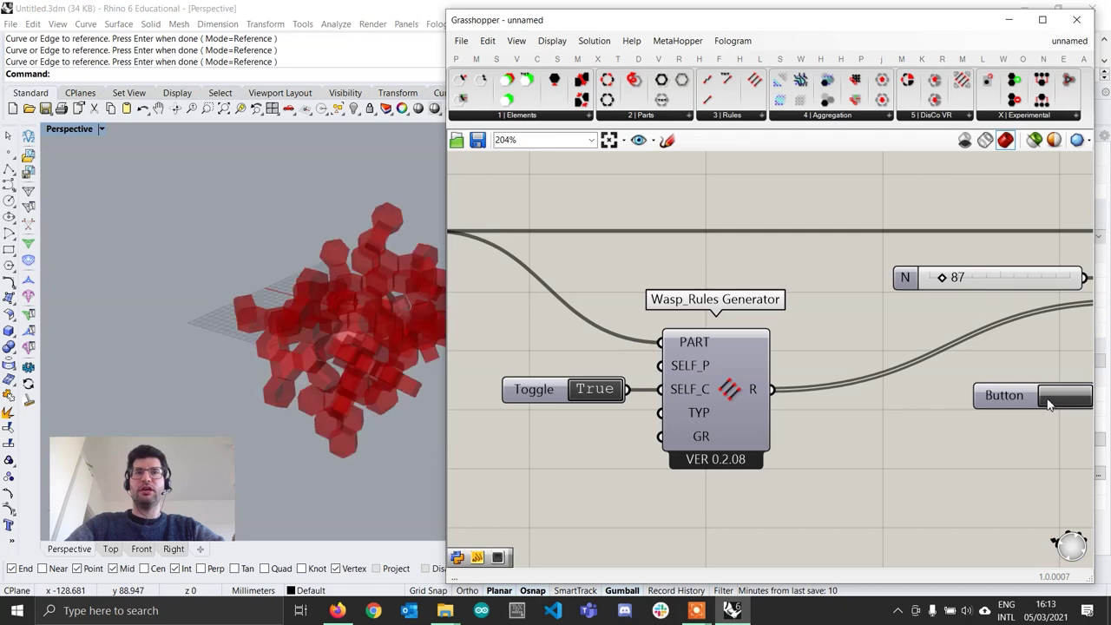
double_click(593, 391)
scroll(564, 417, down, 5)
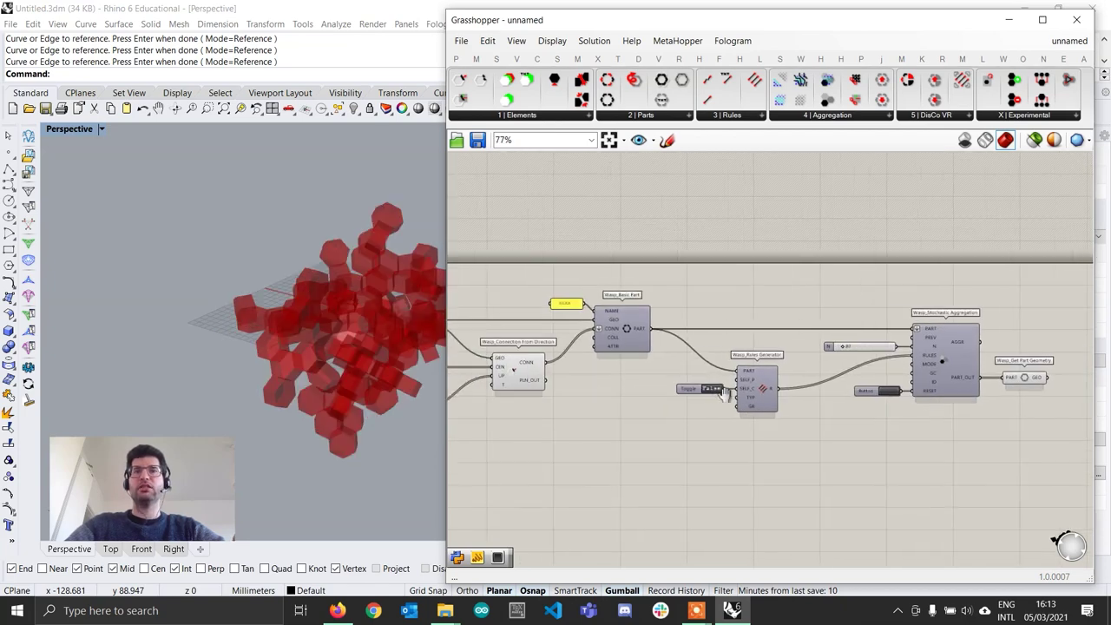
Step: Review the aggregation and trace the definition from Wasp_Stochastic Aggregation back to the Geometry, Point and Curve parameters
shift+right_drag(317, 397, 233, 397)
right_drag(863, 429, 755, 433)
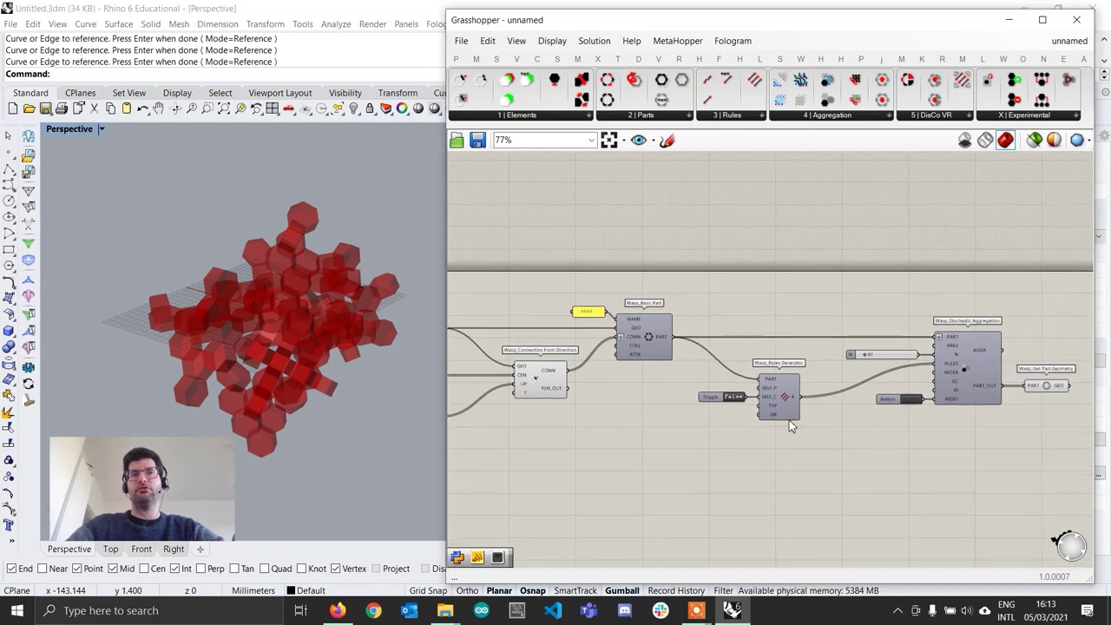
scroll(938, 390, up, 1)
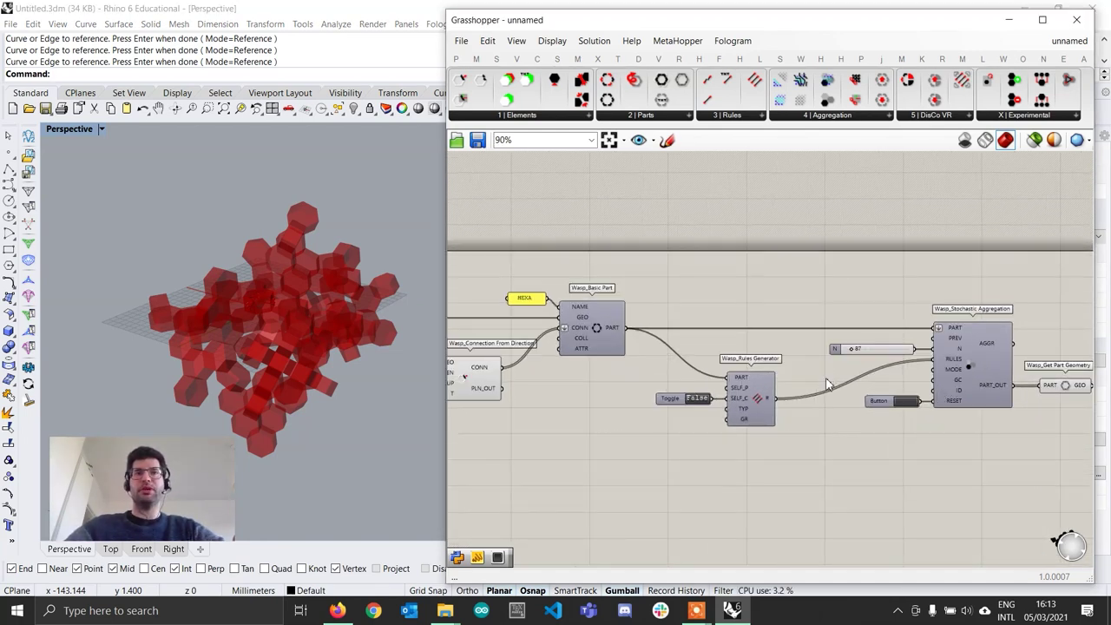
right_drag(891, 394, 788, 390)
scroll(790, 391, up, 1)
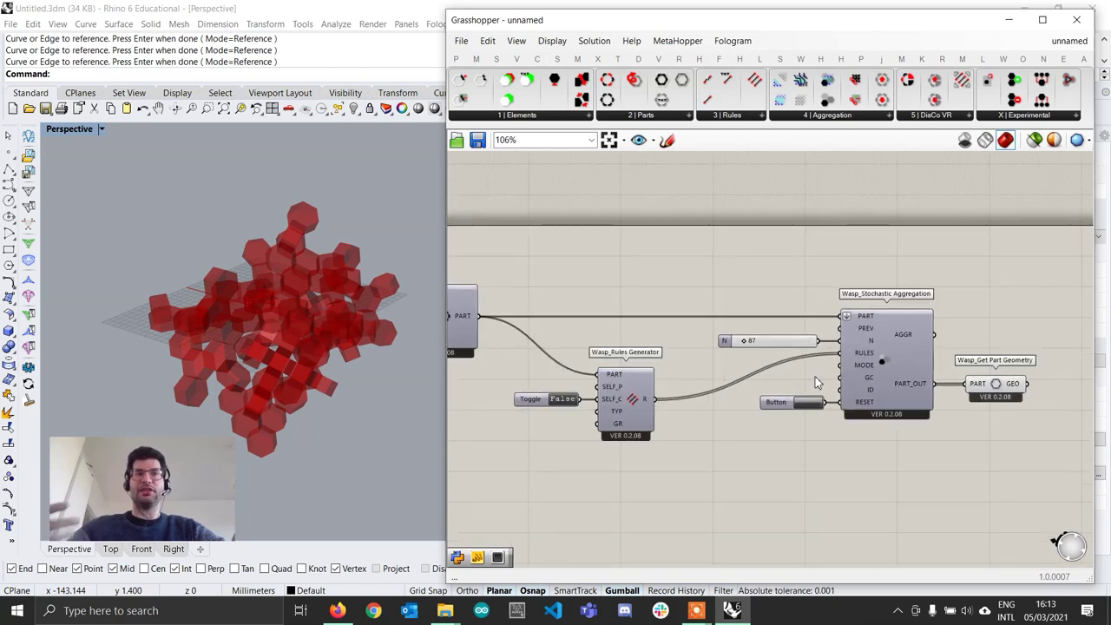
scroll(816, 378, down, 4)
right_drag(684, 397, 848, 370)
scroll(755, 402, up, 3)
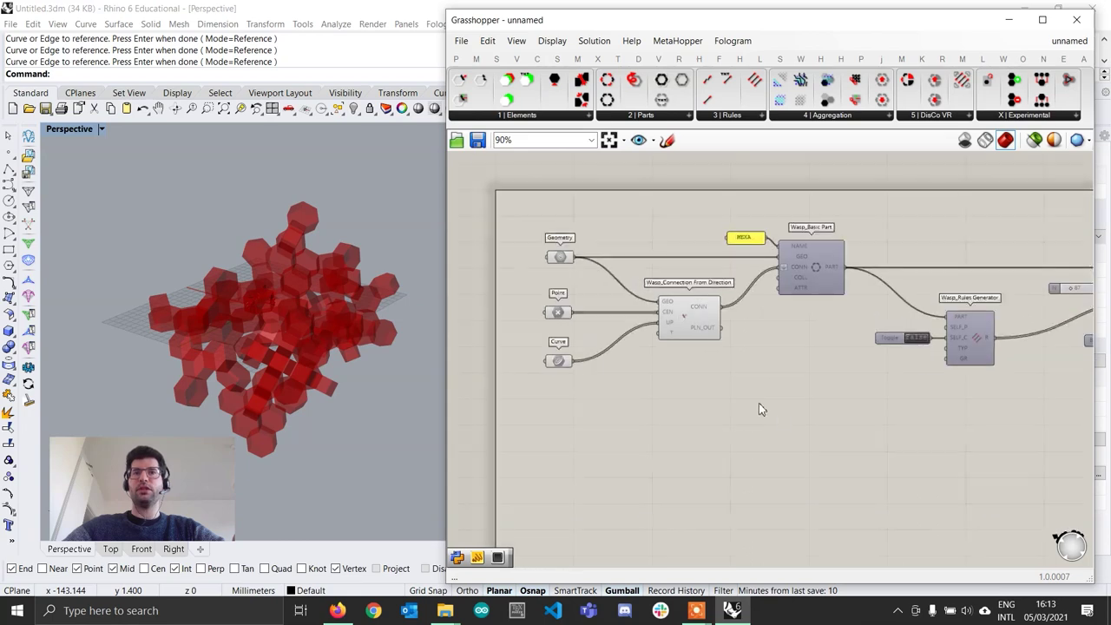
scroll(787, 401, up, 1)
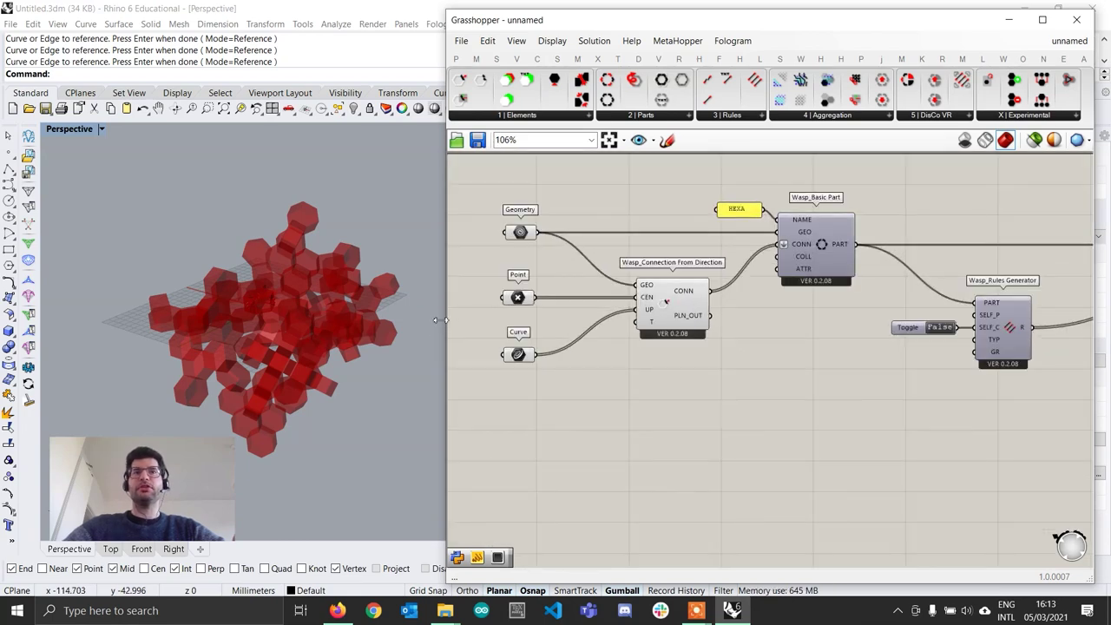
Step: Widen the Grasshopper window slightly over the Rhino viewport and inspect the aggregated parts up close
drag(436, 320, 411, 321)
right_drag(689, 442, 702, 456)
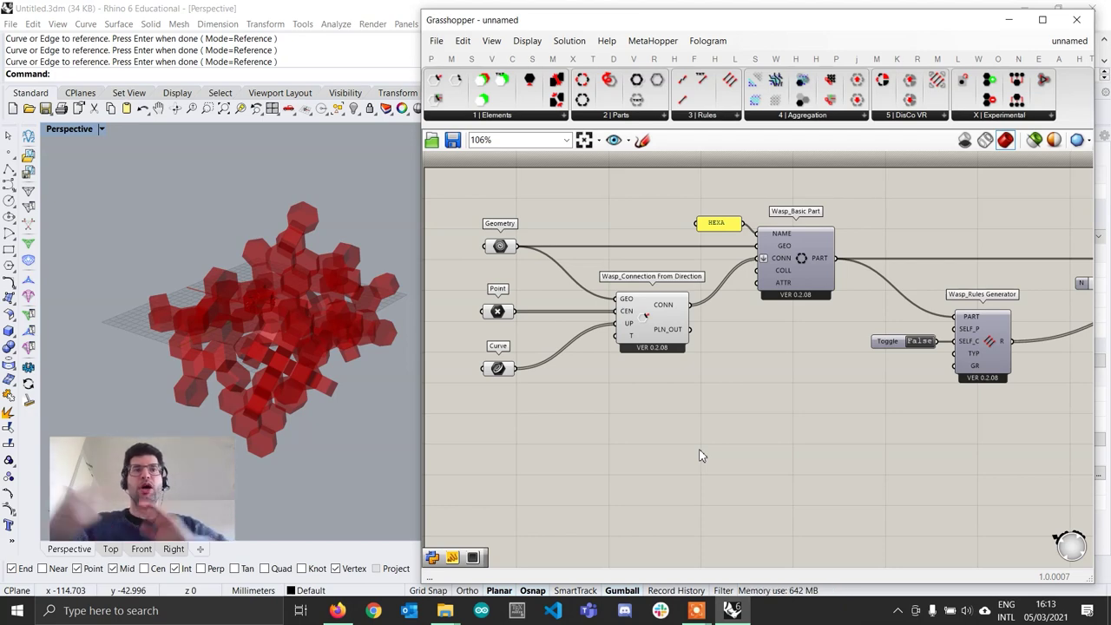
scroll(265, 331, up, 6)
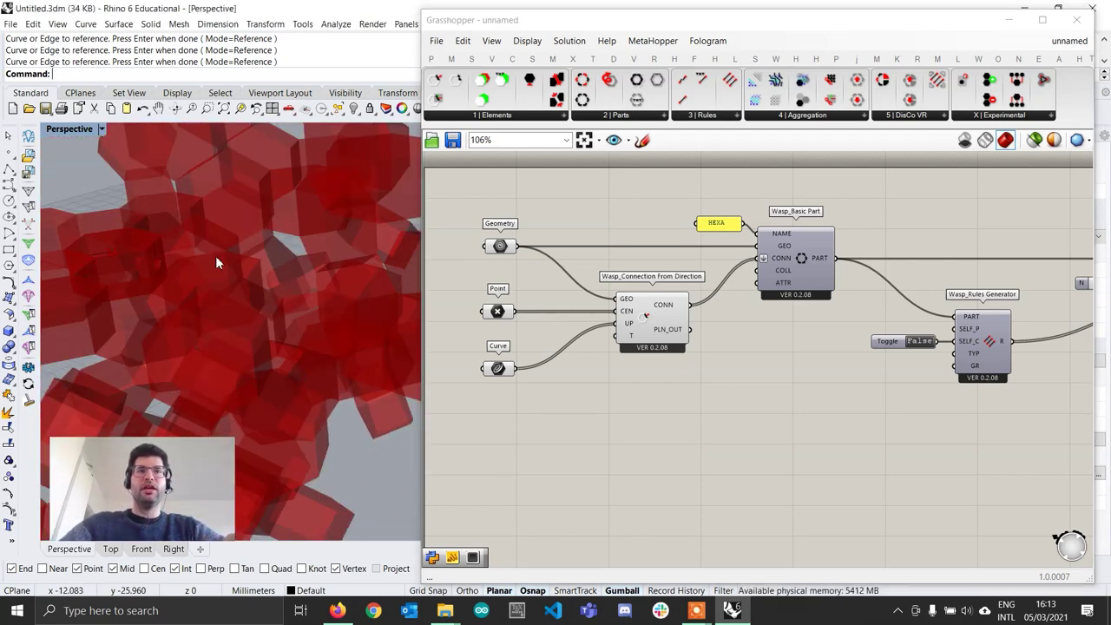
scroll(247, 318, down, 6)
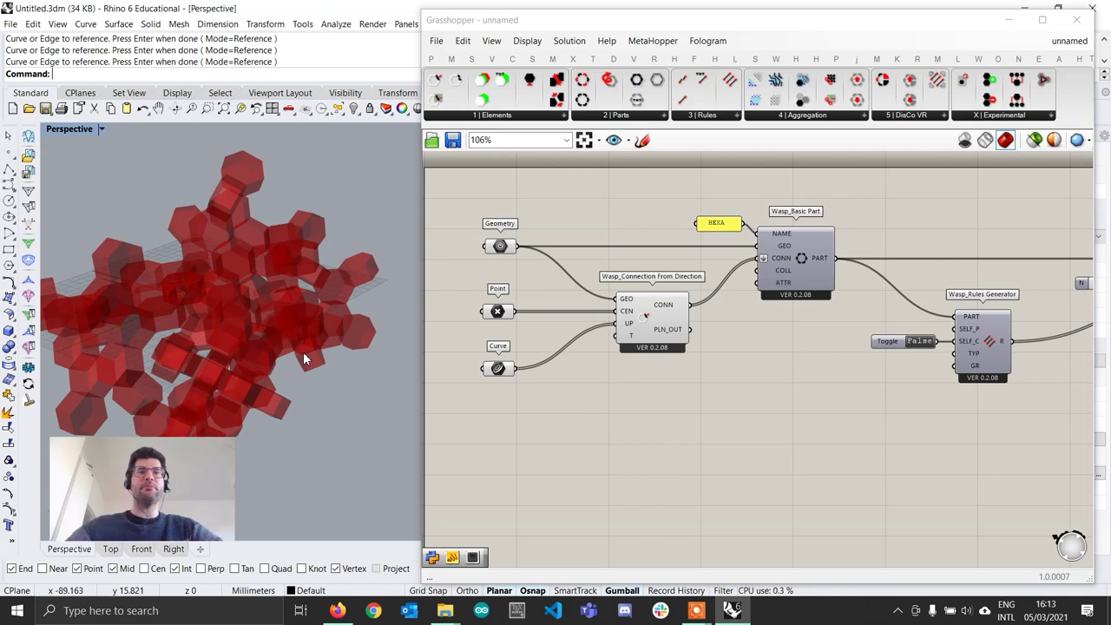
Step: Turn off the preview of the Wasp_Get Part Geometry component connected to PART_OUT of the stochastic aggregation
scroll(748, 428, down, 2)
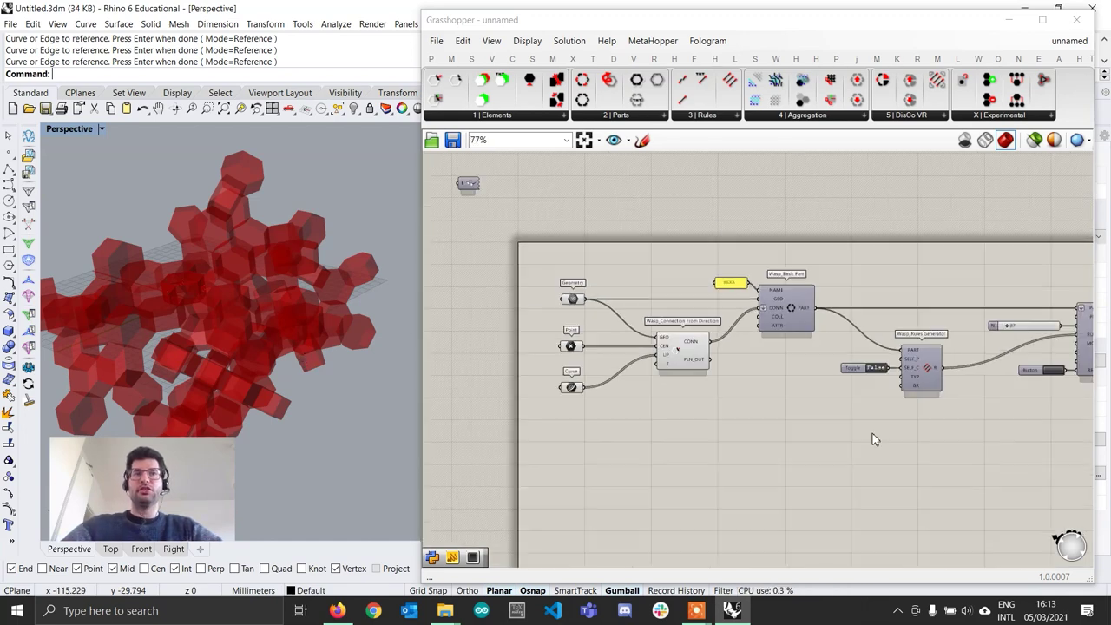
right_drag(1024, 441, 717, 441)
scroll(884, 361, up, 4)
drag(883, 365, 887, 360)
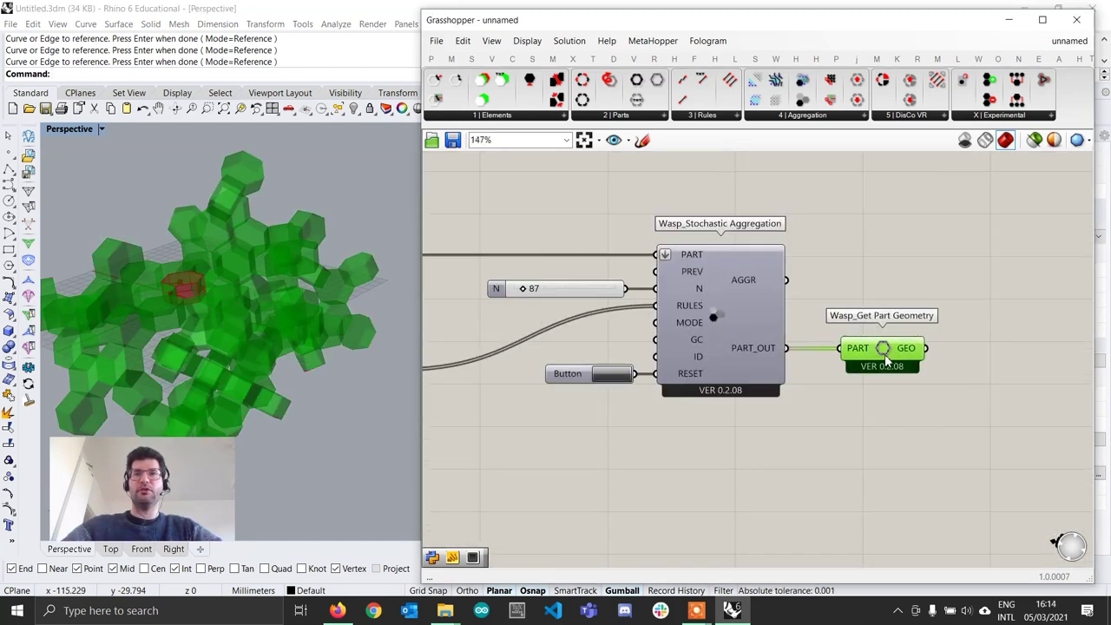
right_click(886, 350)
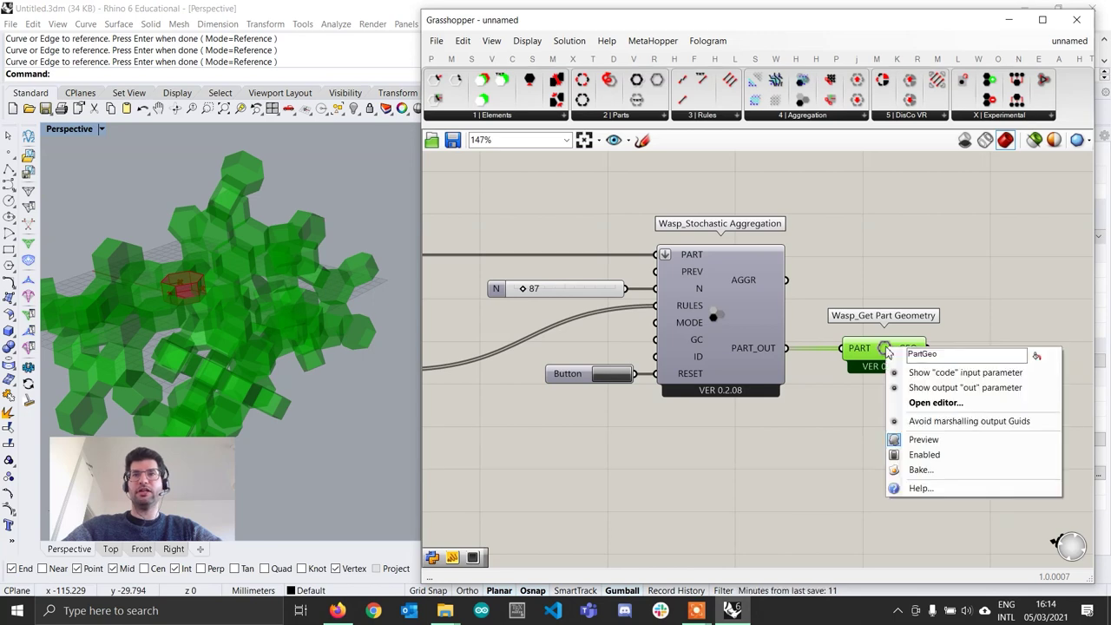
click(910, 440)
Step: Inspect the single hexagonal part and its connections up close and return to the input parameters of the definition
right_drag(652, 412, 865, 420)
scroll(200, 318, up, 5)
right_drag(201, 318, 235, 382)
scroll(271, 360, up, 6)
scroll(622, 412, down, 4)
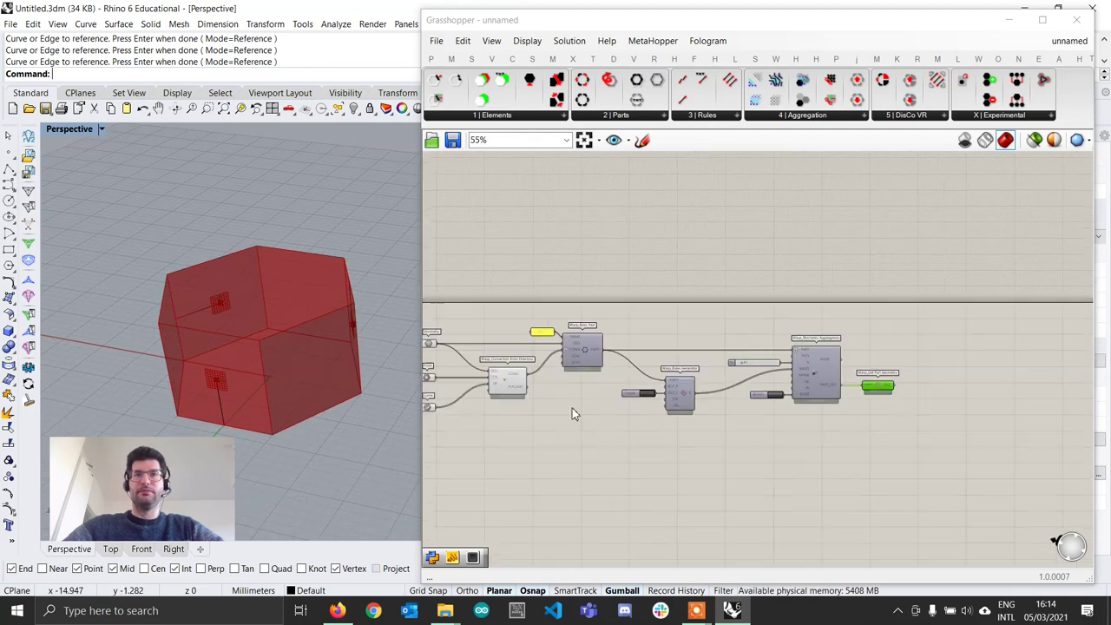
scroll(572, 408, up, 3)
right_drag(694, 406, 650, 362)
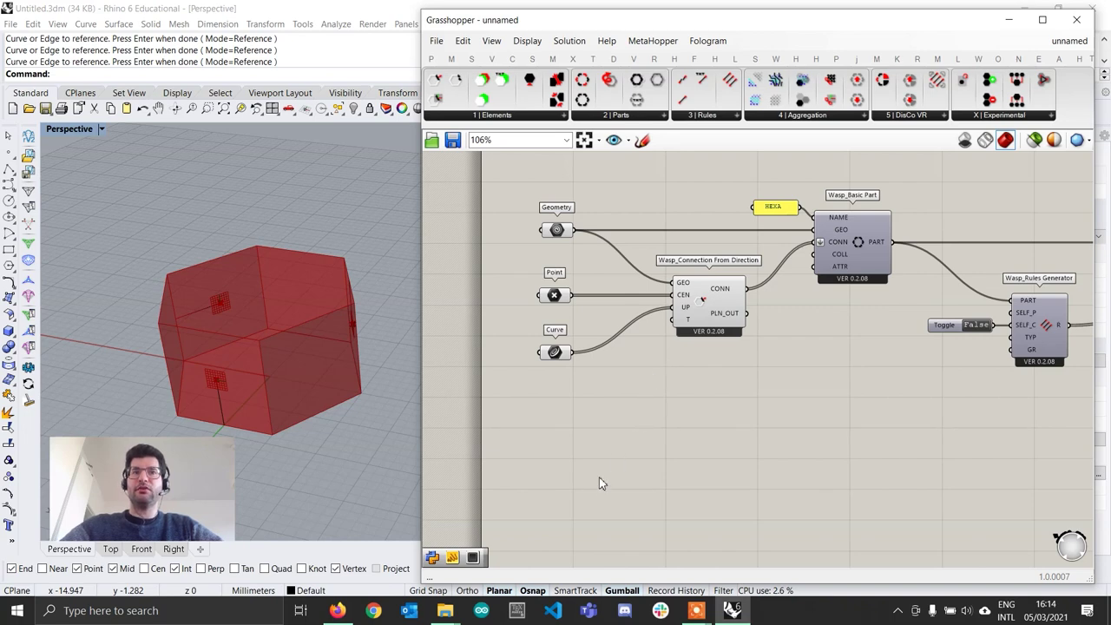
right_drag(599, 476, 540, 452)
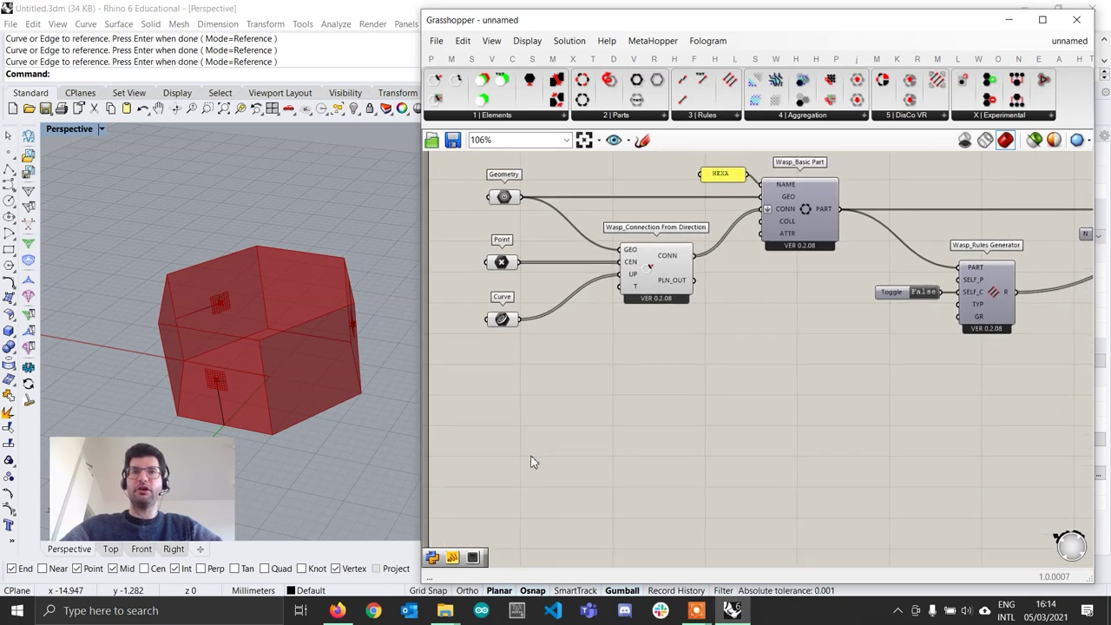
Step: Add a second Geometry parameter below the existing definition and wire the original Geometry parameter into it
double_click(533, 463)
text(geom)
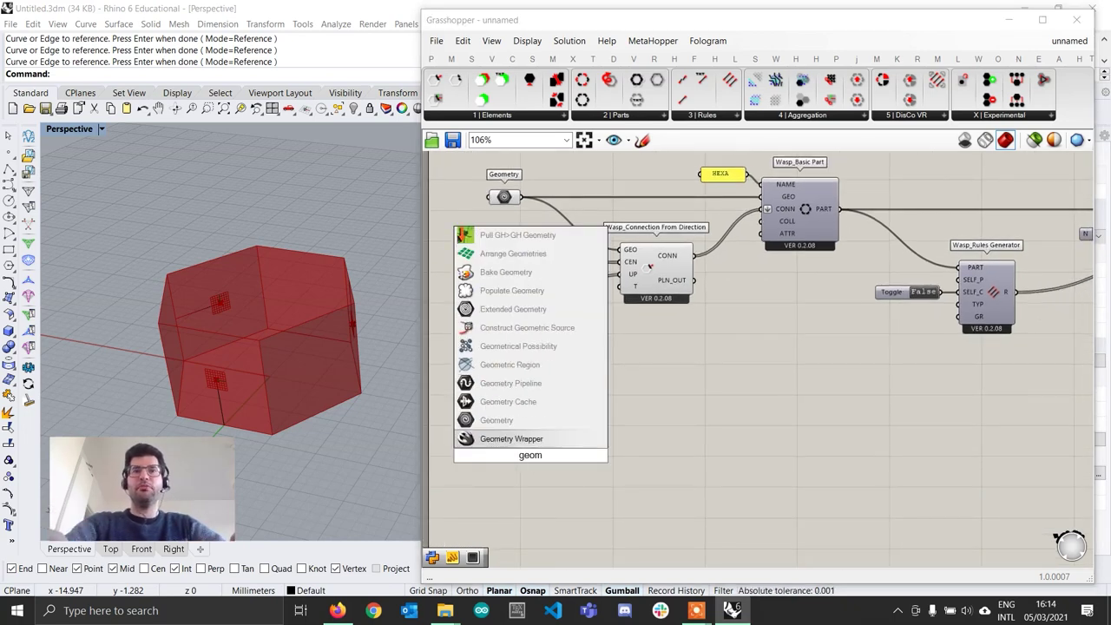
click(564, 420)
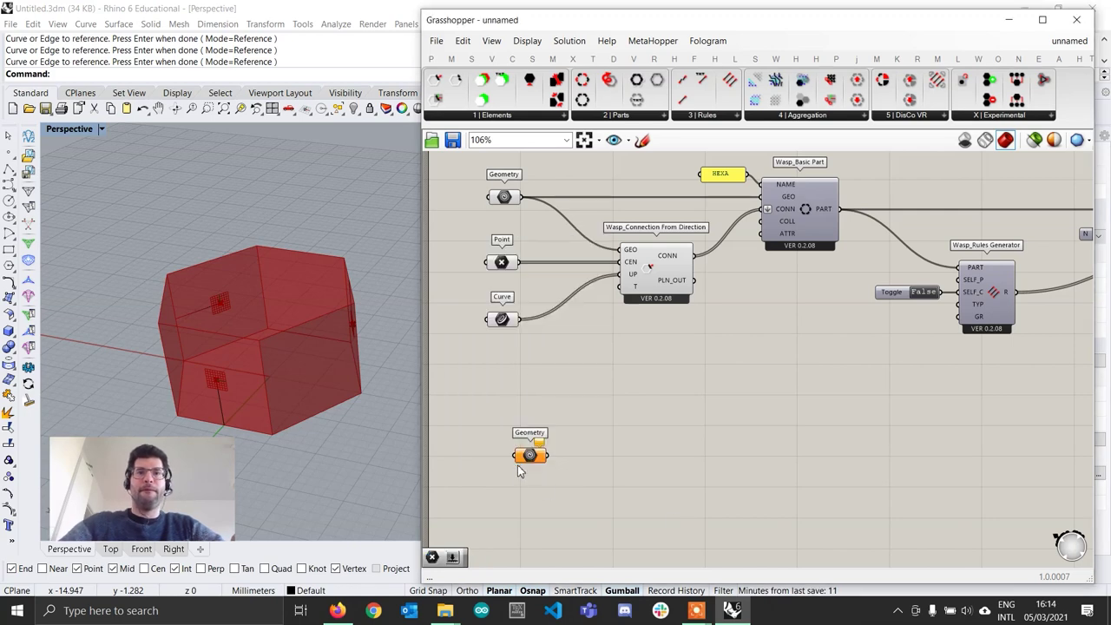
drag(519, 465, 511, 469)
mouse_move(518, 204)
mouse_down()
mouse_move(534, 177)
mouse_move(515, 202)
mouse_up()
drag(518, 195, 523, 476)
right_drag(576, 473, 554, 400)
drag(514, 404, 509, 406)
click(623, 452)
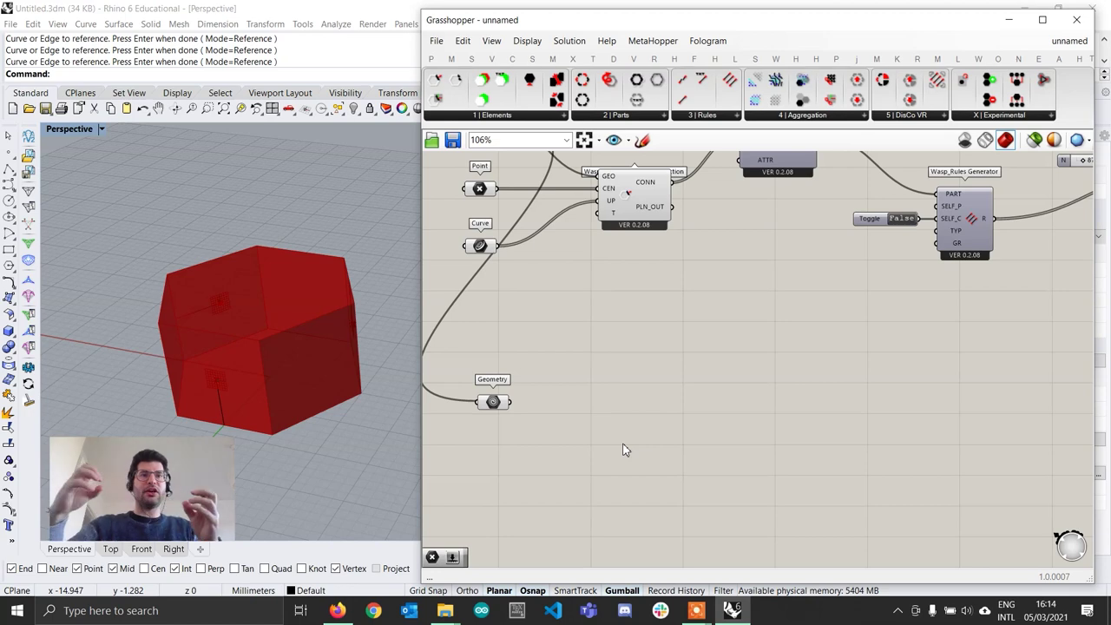
Step: Add a Deconstruct Brep component fed by the new Geometry parameter, and turn off that parameter's preview
click(221, 377)
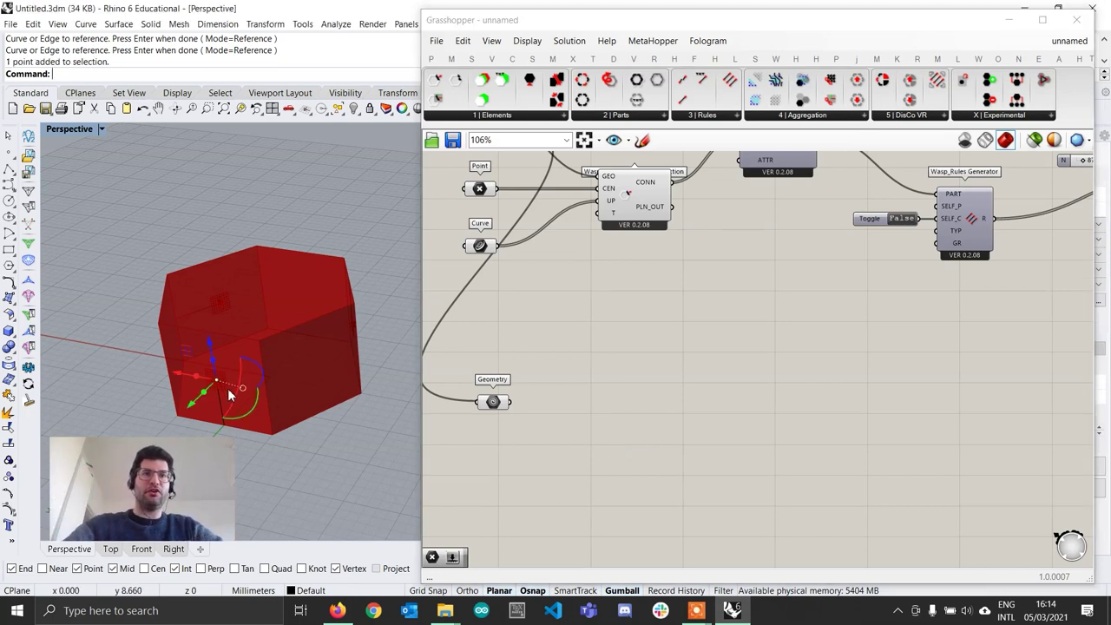
click(630, 388)
scroll(521, 395, up, 1)
click(504, 414)
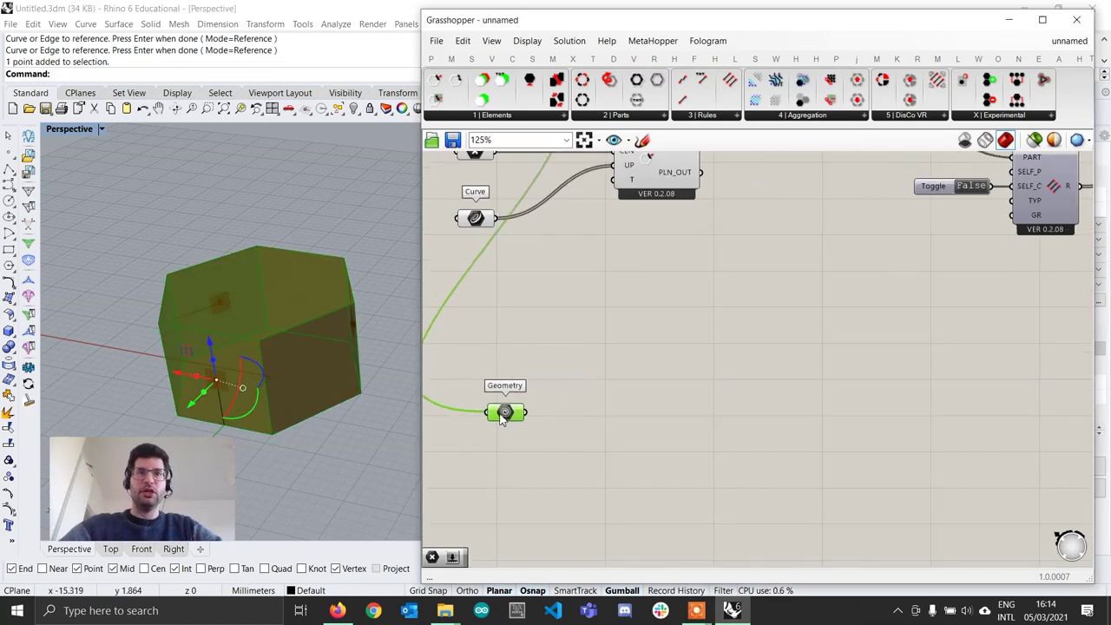
double_click(586, 432)
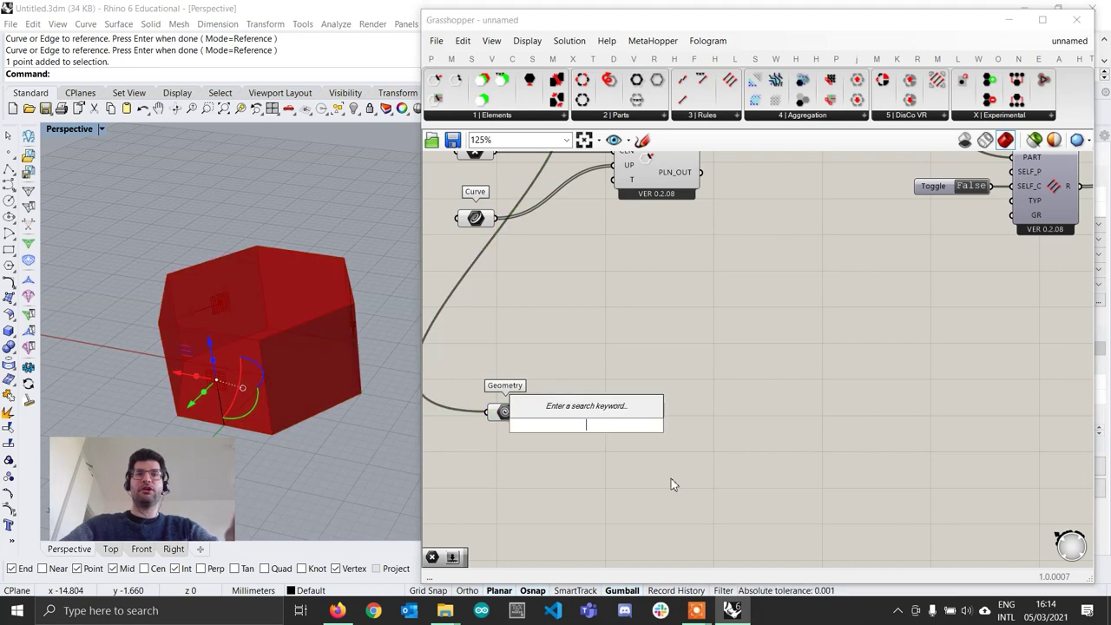
text(de)
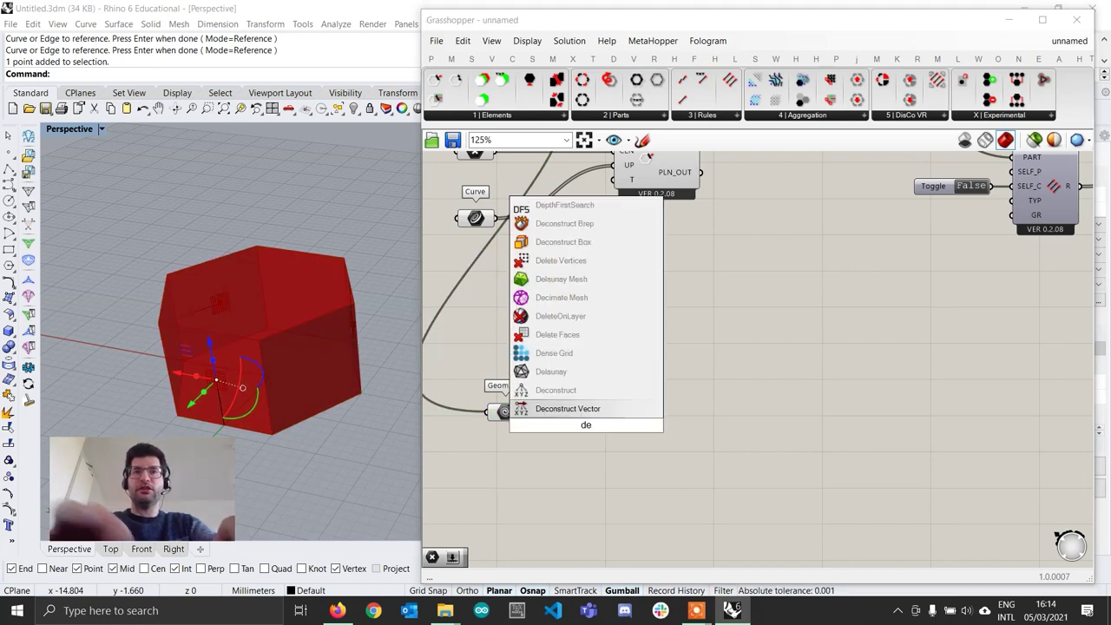
text(con)
key(Return)
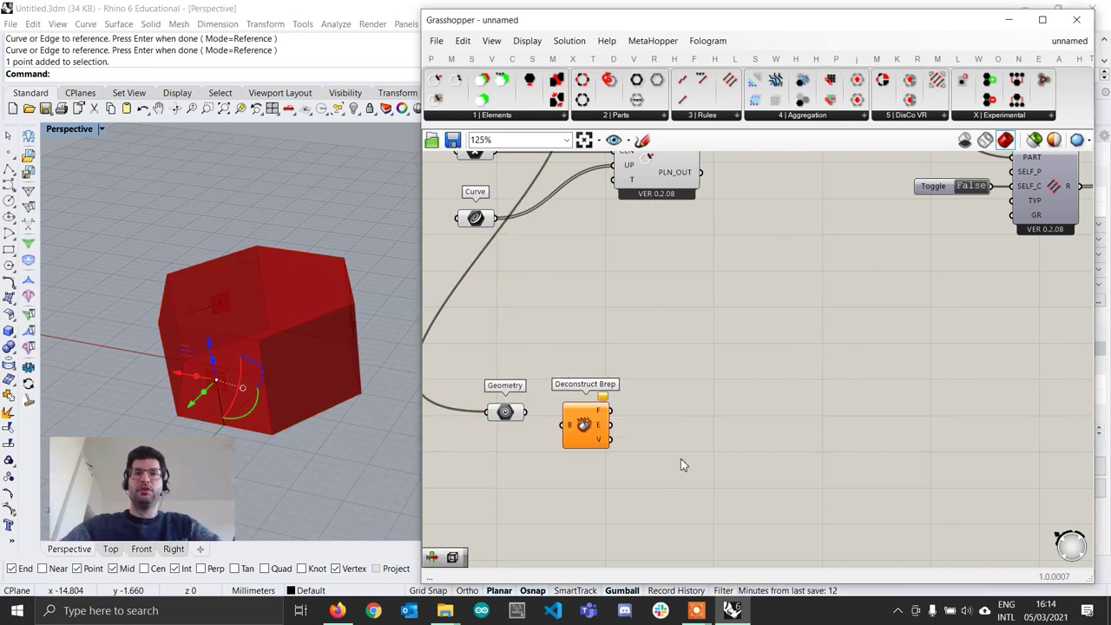
mouse_move(563, 427)
mouse_down()
mouse_move(511, 429)
mouse_move(563, 429)
mouse_up()
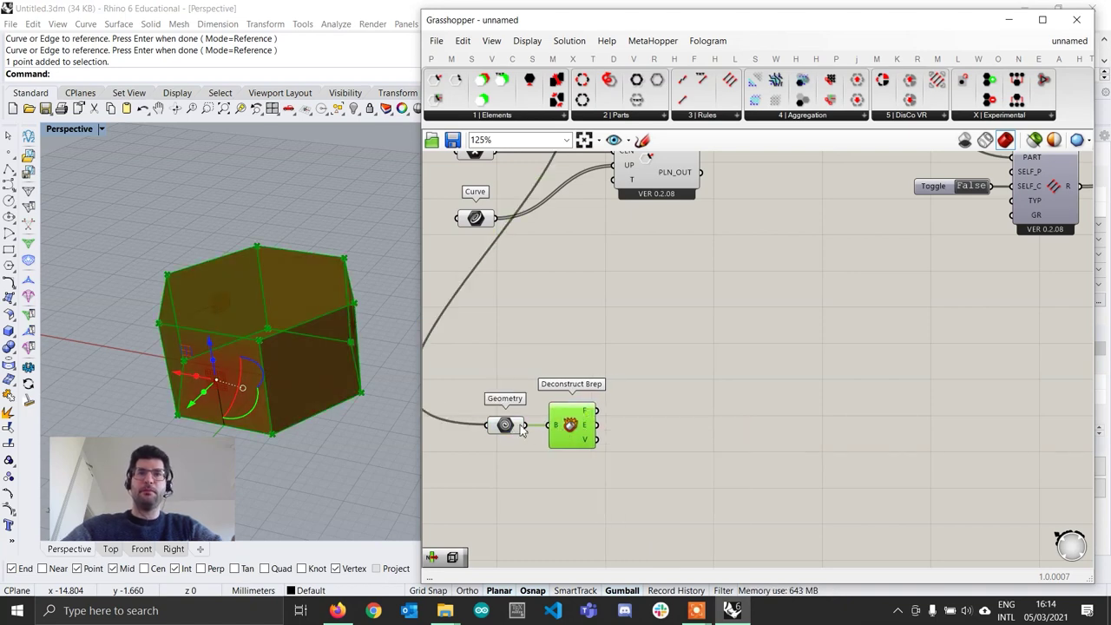
right_click(506, 425)
click(560, 349)
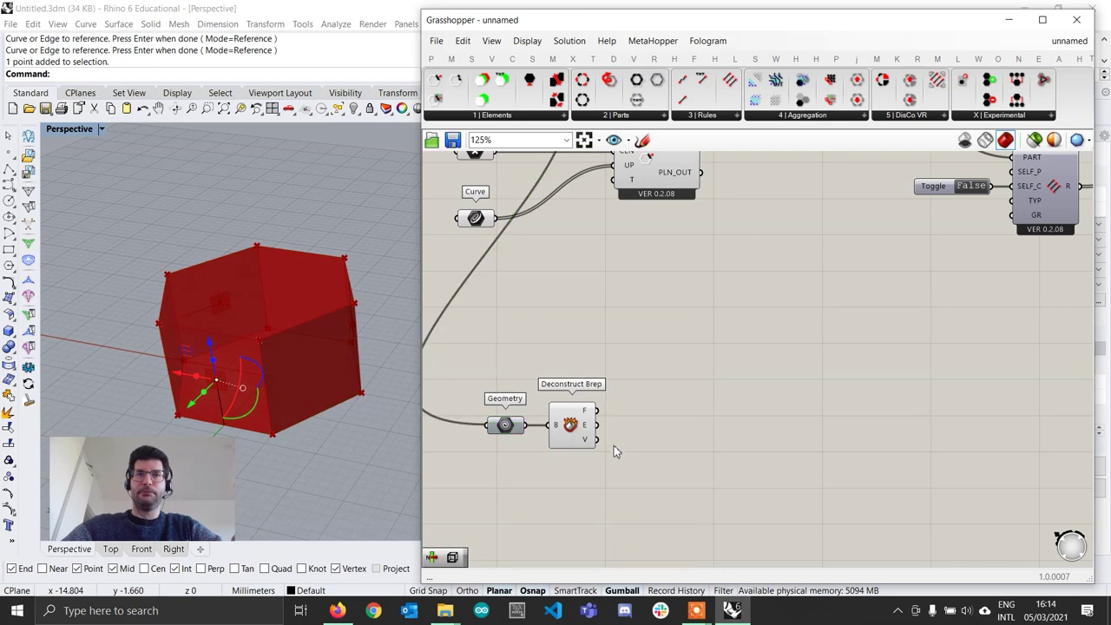
Step: Examine the faces output of Deconstruct Brep and view the deconstructed hexagonal part from different distances
scroll(614, 446, up, 1)
click(577, 419)
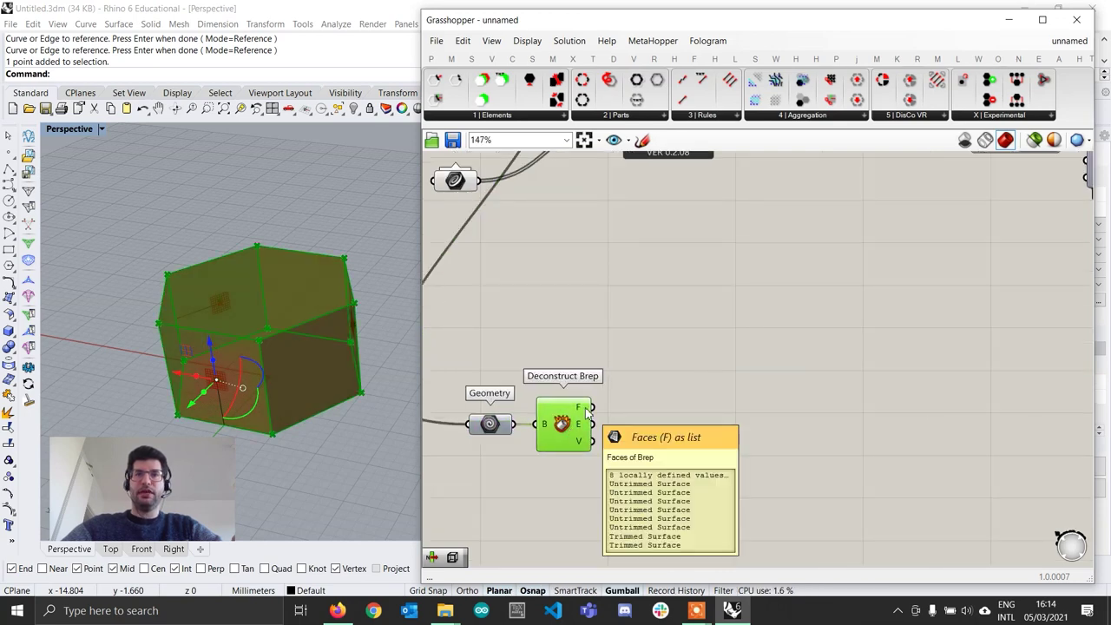
right_drag(587, 415, 651, 414)
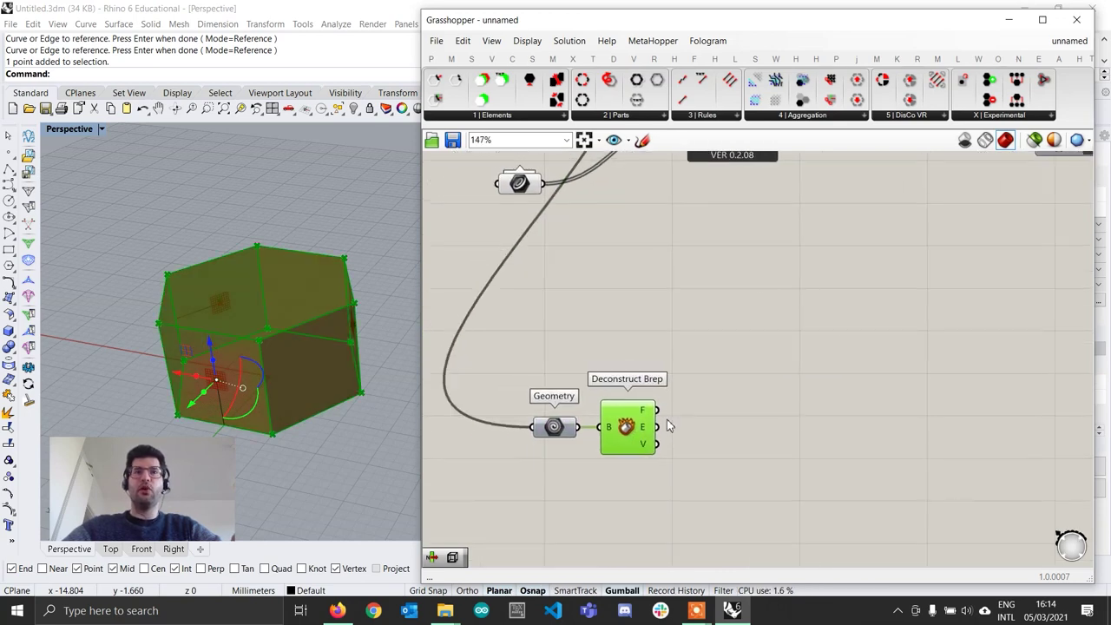
right_drag(737, 459, 698, 435)
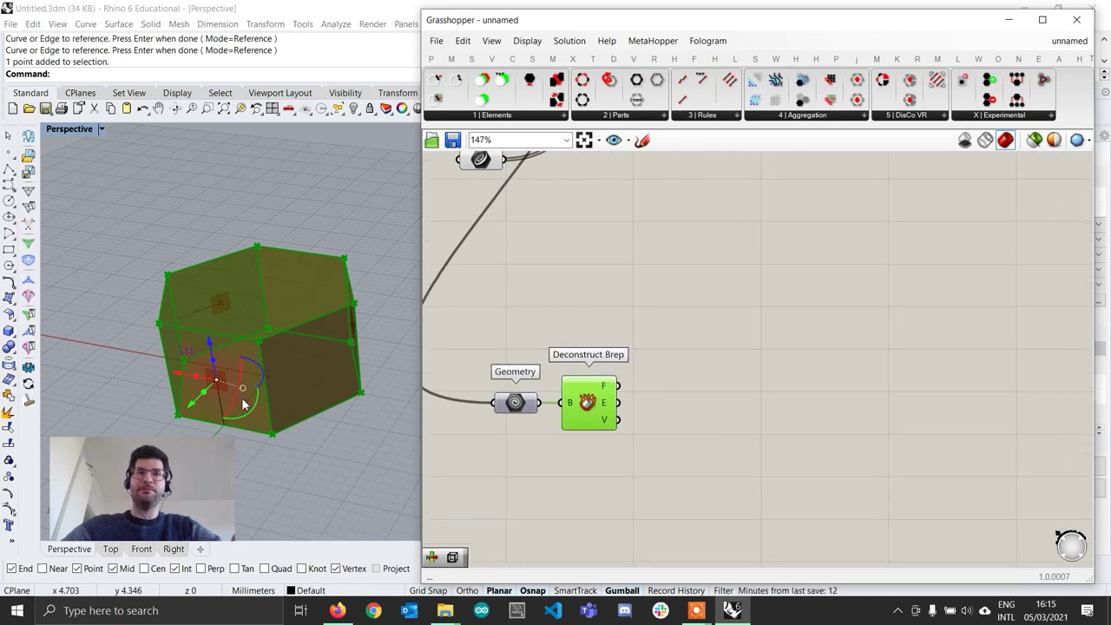
mouse_move(266, 323)
right_down()
mouse_move(308, 322)
mouse_move(281, 295)
mouse_move(272, 316)
right_up()
scroll(309, 322, down, 6)
scroll(287, 309, up, 8)
scroll(271, 316, down, 6)
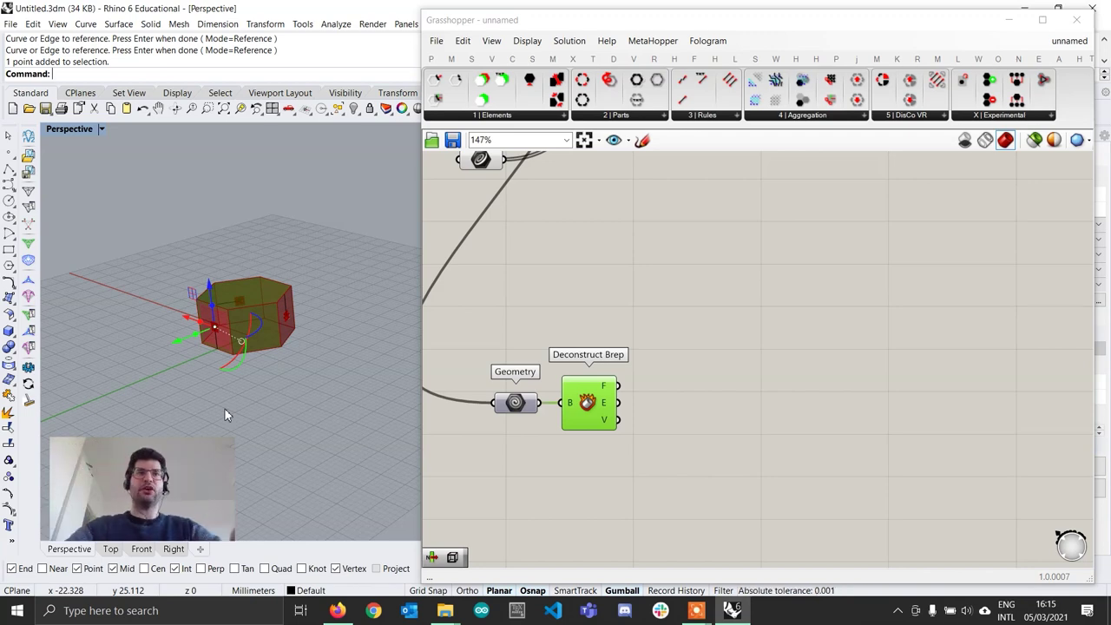
scroll(214, 318, up, 8)
scroll(214, 318, down, 8)
shift+right_drag(305, 350, 258, 367)
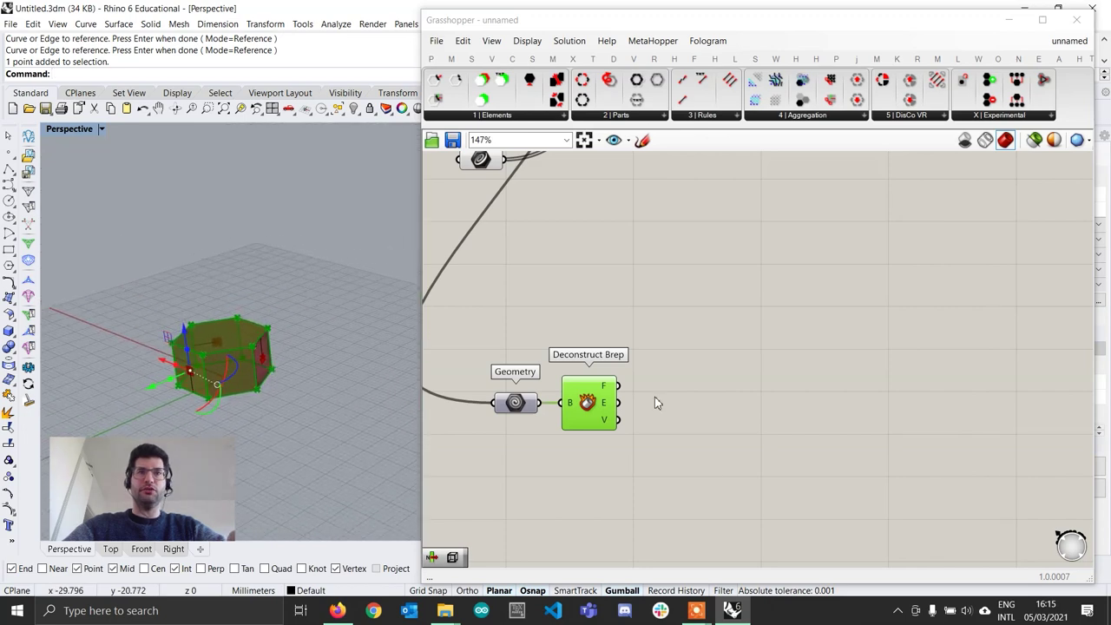
Step: Add a List Item component and connect the F output of Deconstruct Brep to its L input
scroll(655, 402, up, 1)
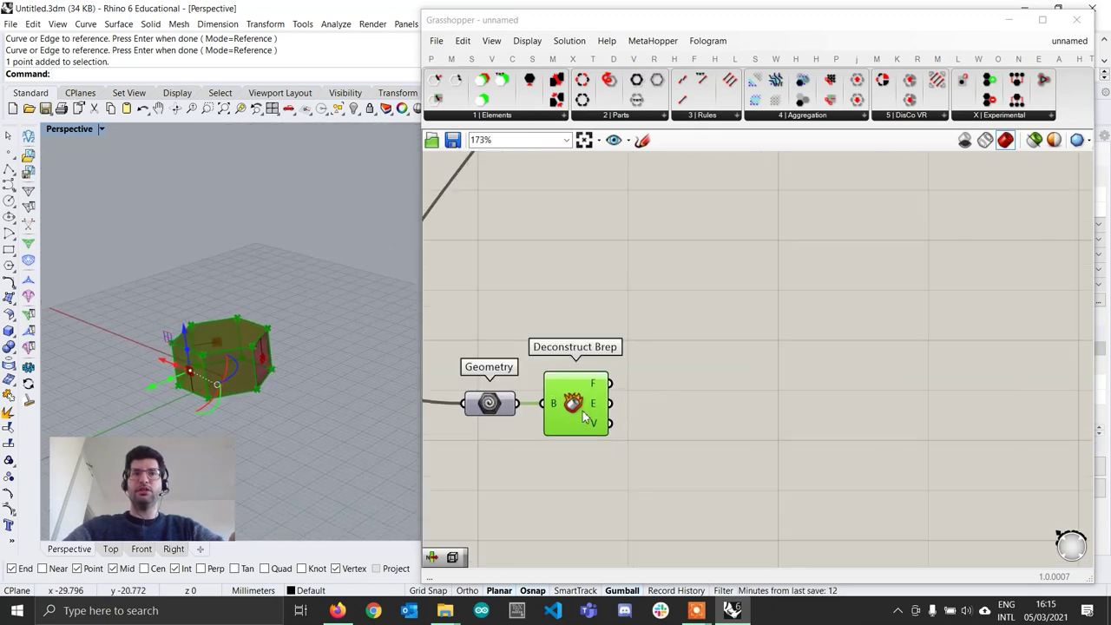
double_click(725, 392)
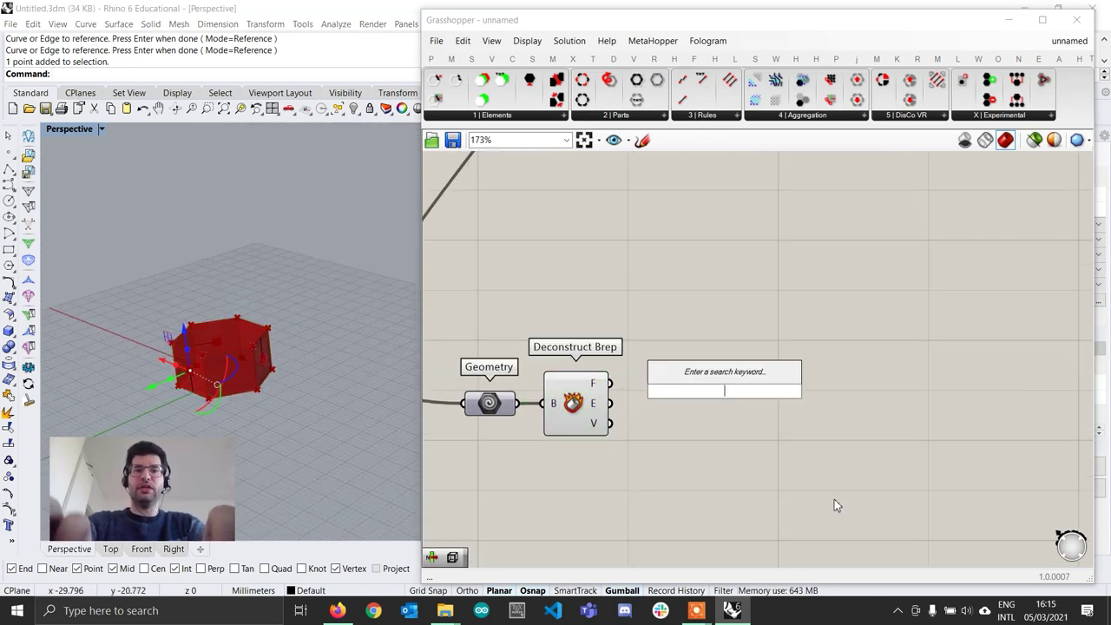
text(list item)
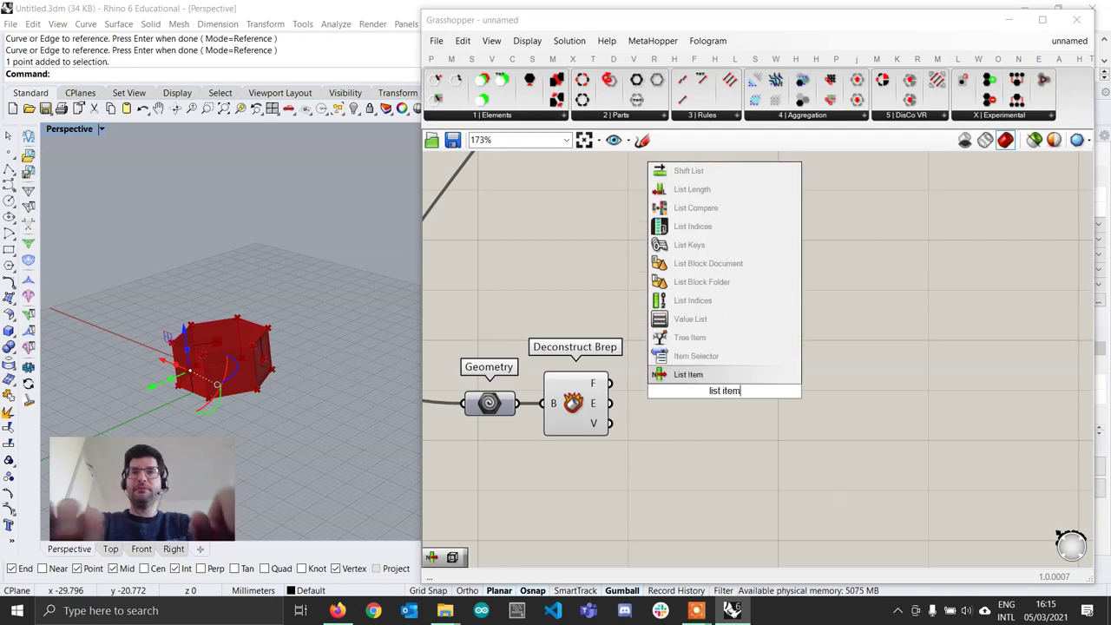
key(Return)
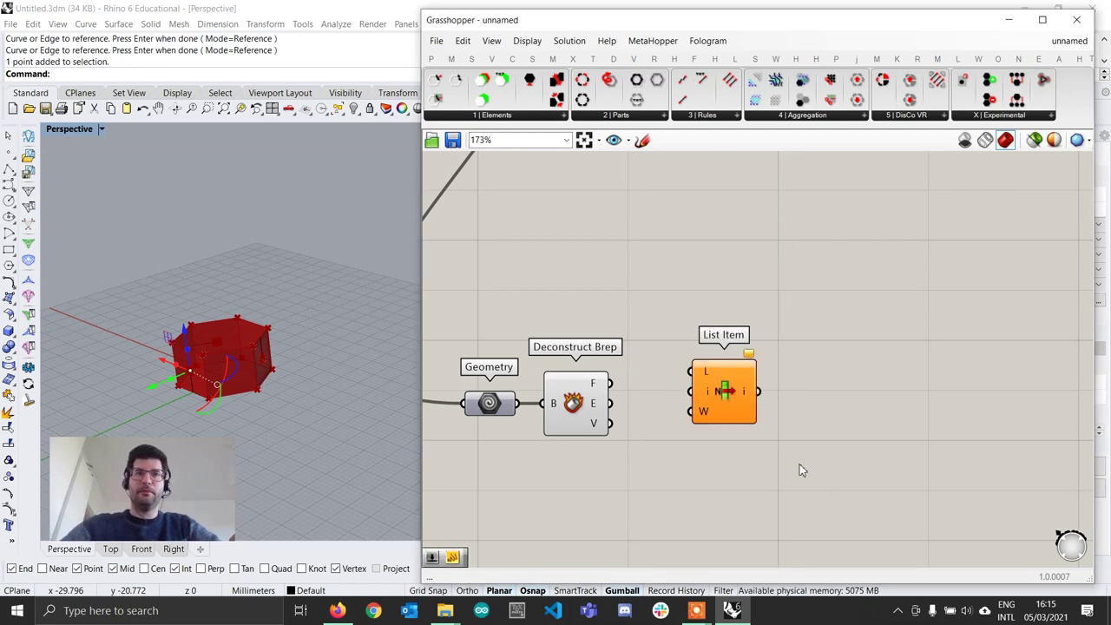
click(717, 388)
scroll(616, 401, up, 1)
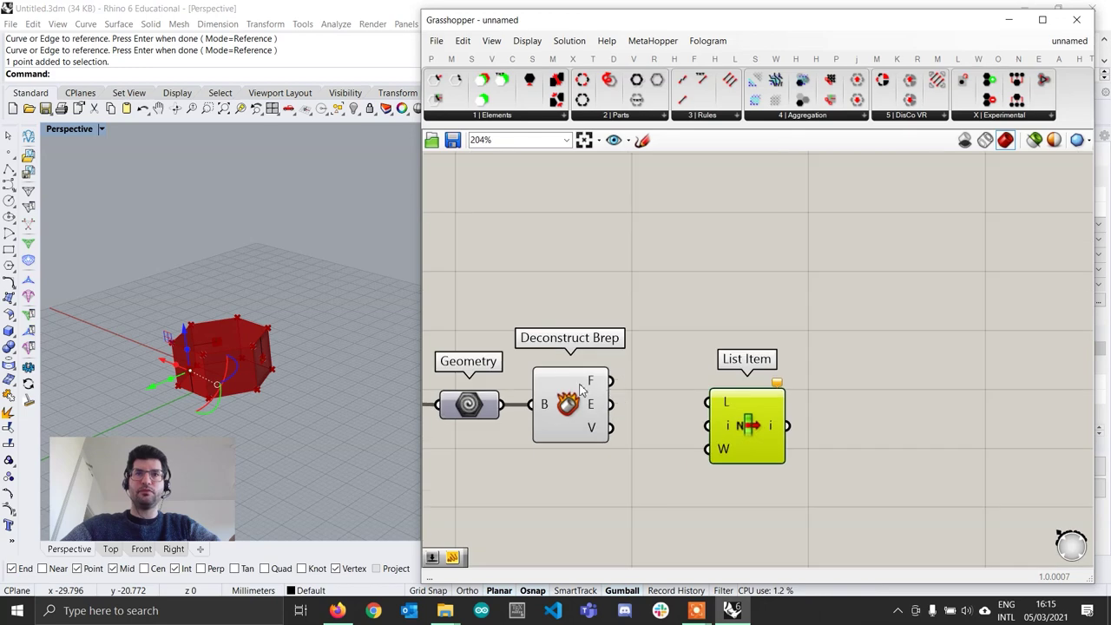
click(608, 392)
drag(616, 391, 821, 391)
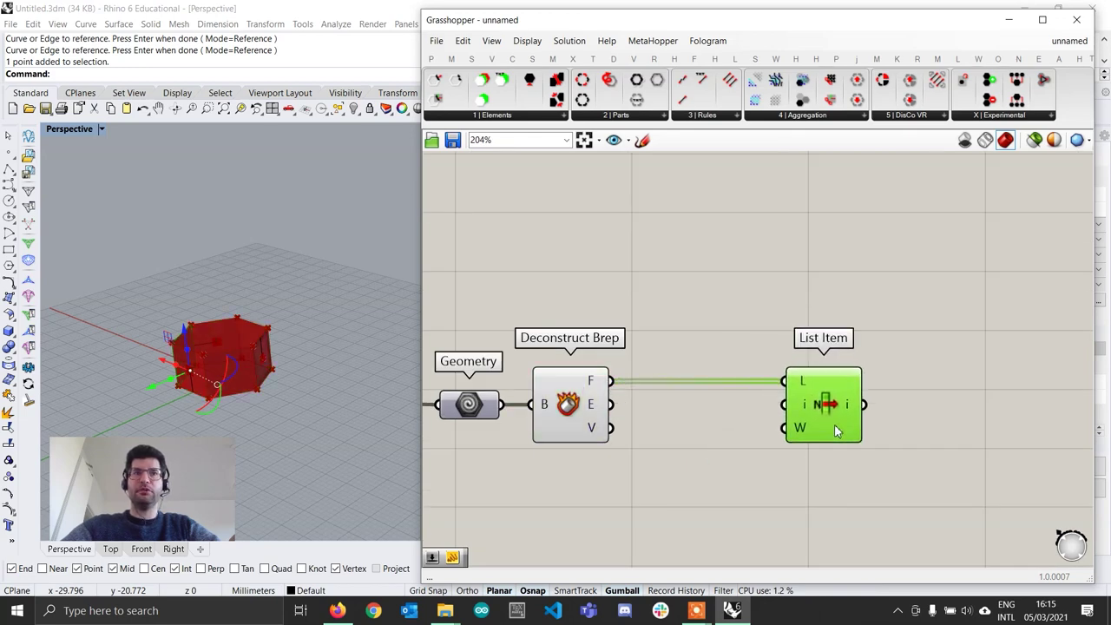
Step: Check which face List Item picks on the hexagonal part and move the component farther from Deconstruct Brep
shift+right_drag(322, 356, 156, 377)
scroll(257, 343, up, 3)
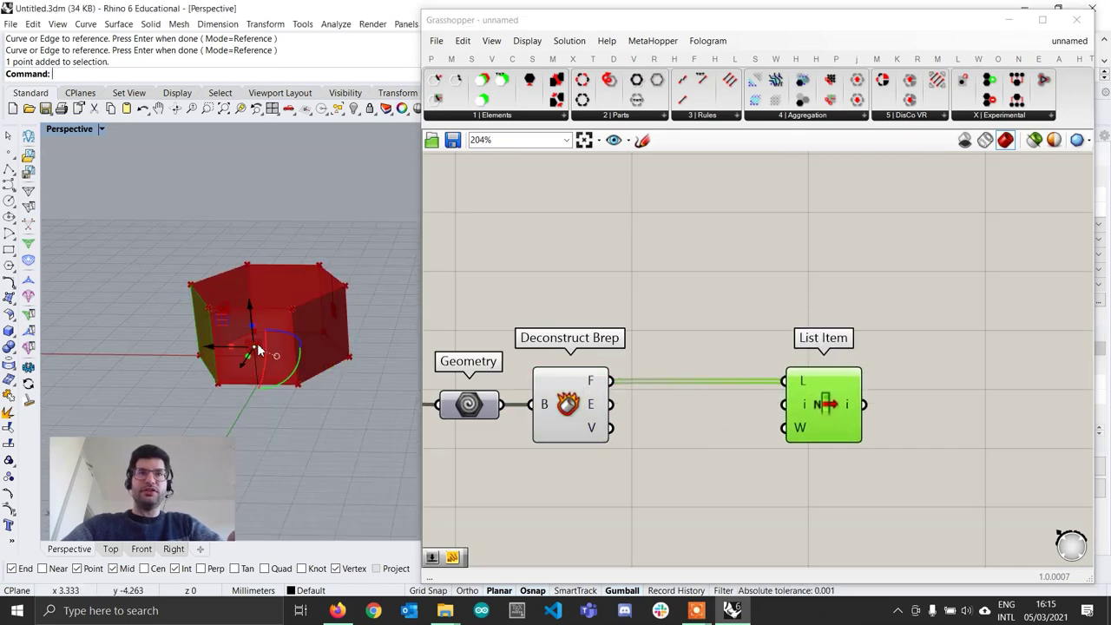
shift+right_drag(261, 344, 283, 350)
shift+right_drag(198, 343, 297, 338)
click(708, 460)
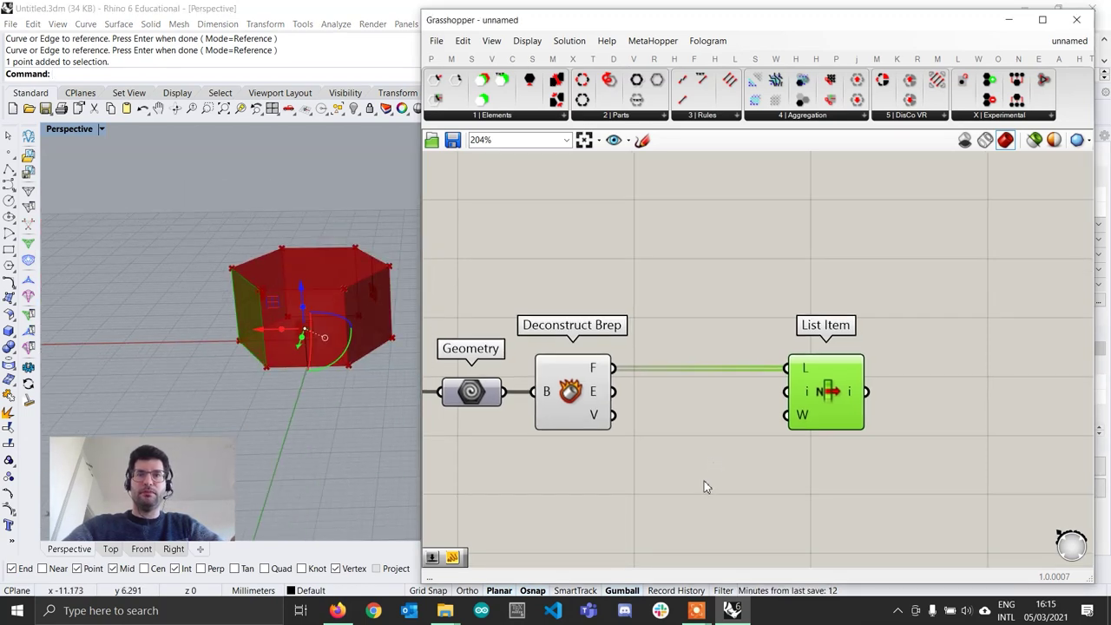
drag(838, 410, 882, 414)
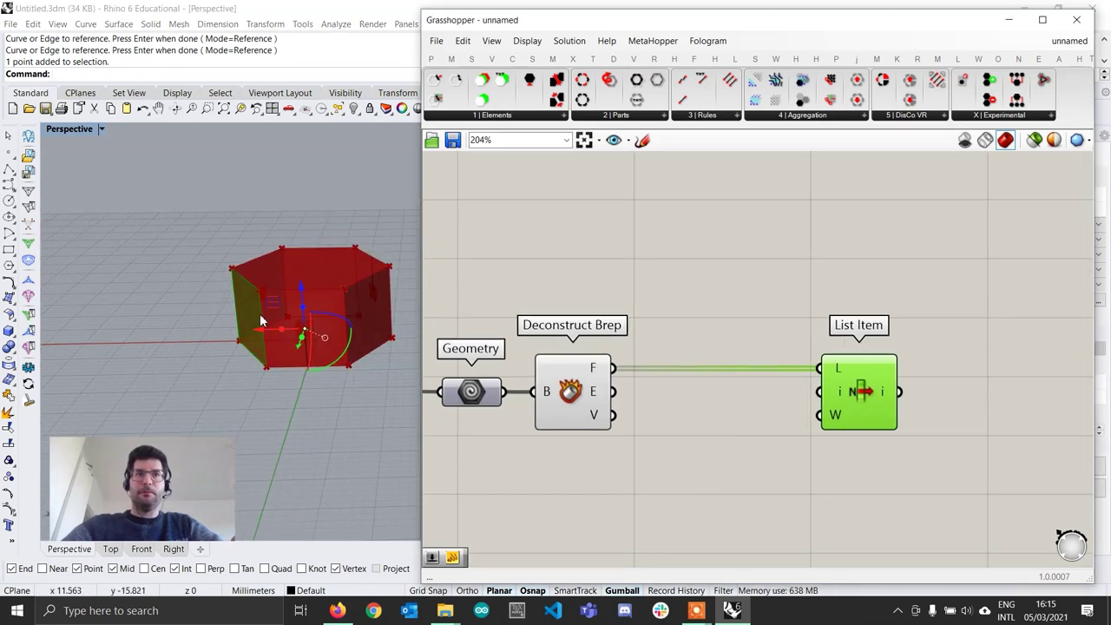
Step: Add a number slider with value 1, connect it to the i input of List Item and view the picked face
double_click(682, 493)
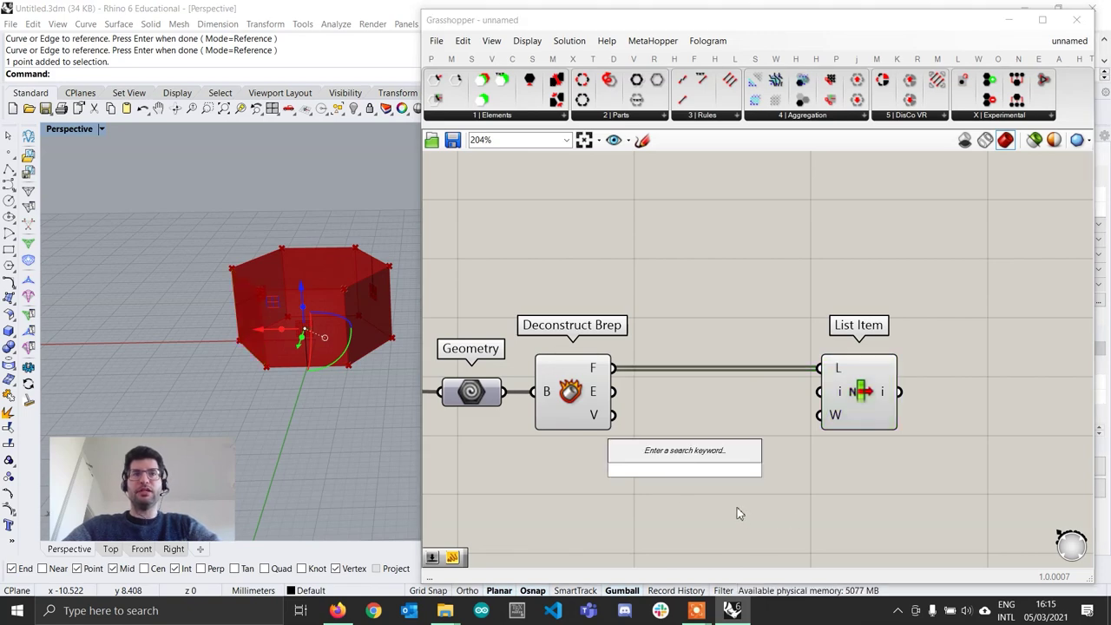
text(1)
key(Return)
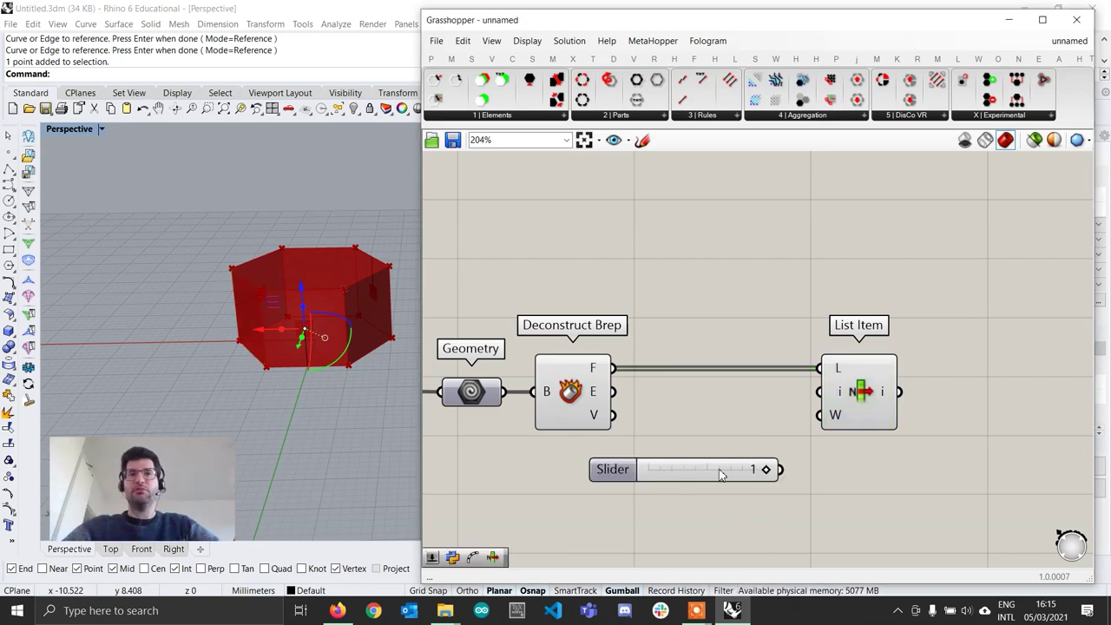
drag(719, 475, 819, 392)
click(851, 404)
right_drag(344, 374, 275, 342)
scroll(189, 338, down, 4)
scroll(276, 336, up, 5)
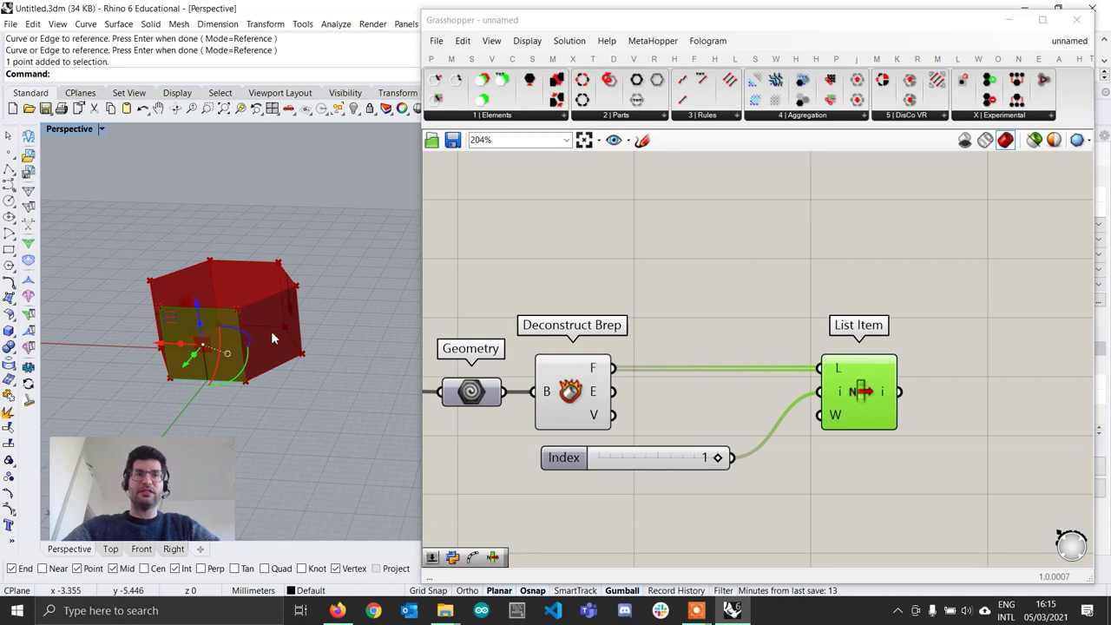
Step: Add another number slider with value 3 below the Index slider
click(807, 483)
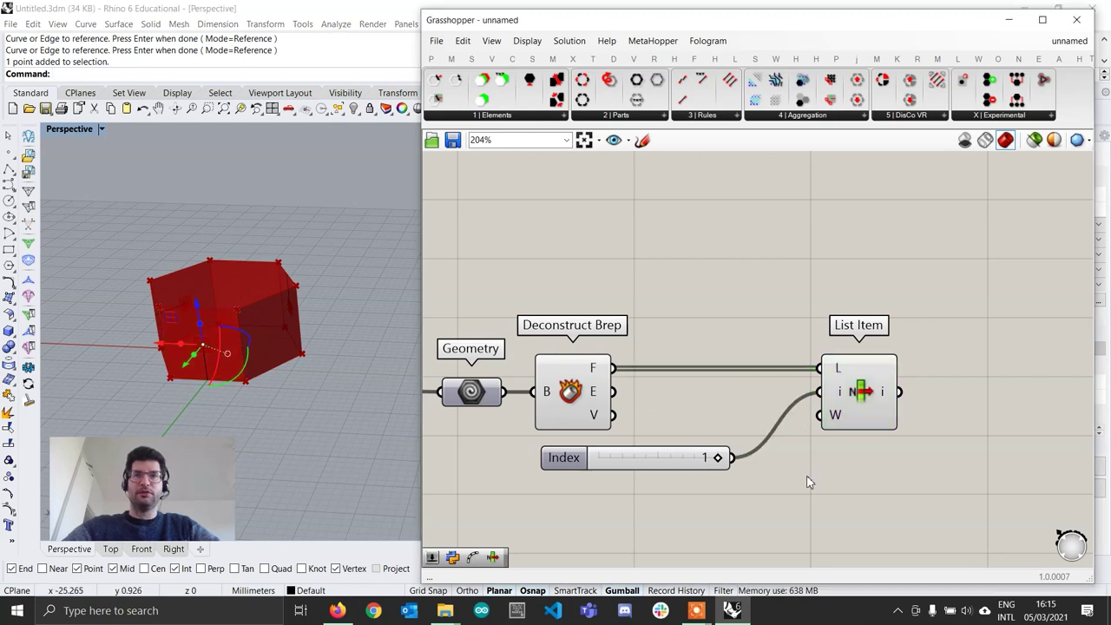
double_click(633, 490)
text(3)
key(Return)
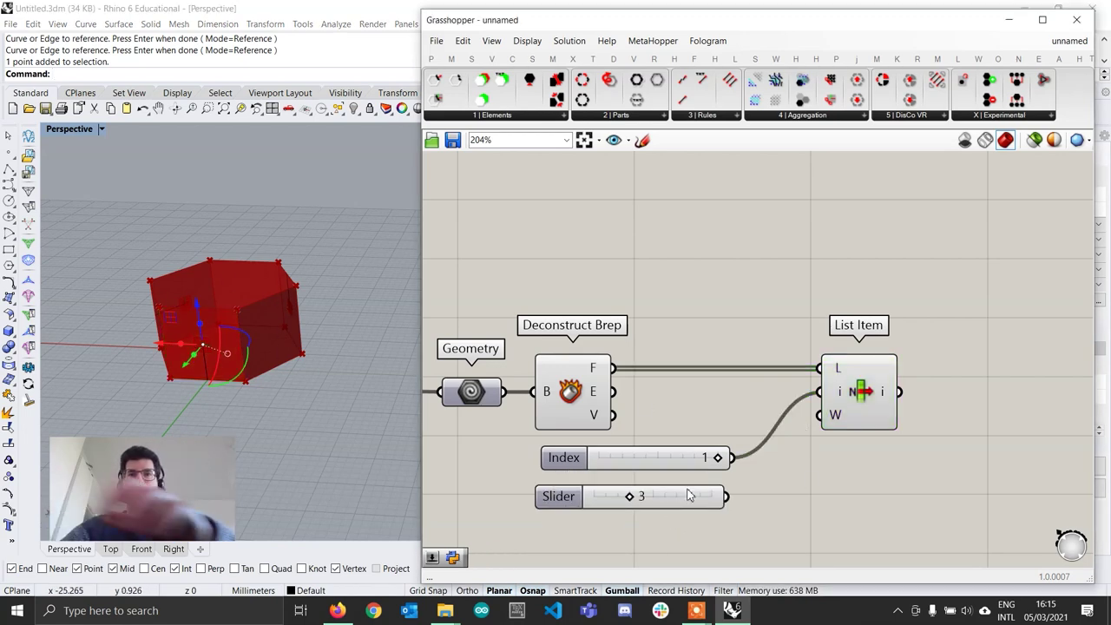
Step: Add a third number slider with value 5 and line it up below the other two sliders
drag(692, 495, 698, 492)
click(643, 530)
double_click(642, 536)
text(5)
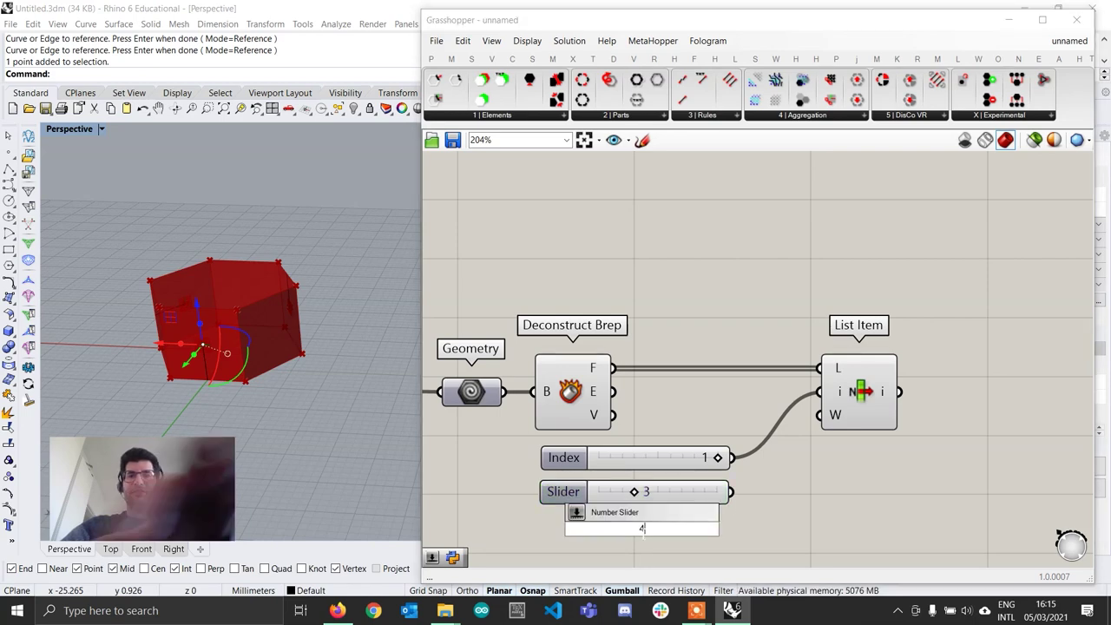
key(Return)
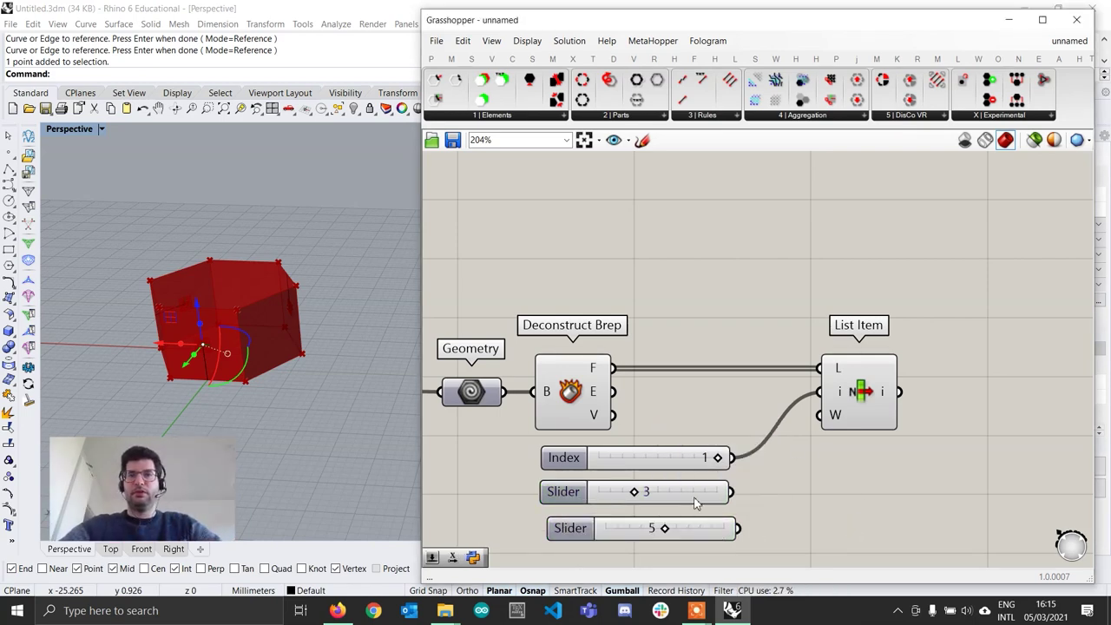
drag(708, 538, 700, 536)
Step: Connect the sliders with values 3 and 5 to the i input of List Item alongside the existing slider
drag(731, 491, 819, 392)
drag(729, 528, 814, 528)
drag(815, 395, 702, 412)
shift+drag(775, 465, 815, 395)
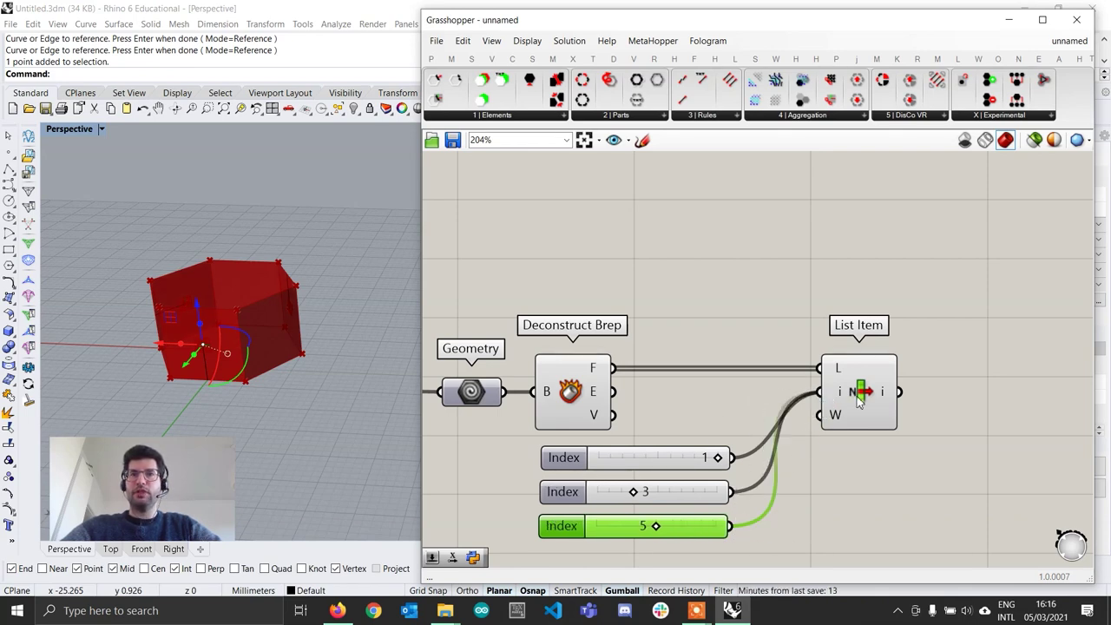
Step: Zoom to the selected geometry and examine which faces List Item picks on the hexagonal part
click(862, 397)
right_drag(208, 346, 248, 389)
scroll(209, 322, down, 3)
drag(319, 431, 184, 347)
text(Zd)
key(Return)
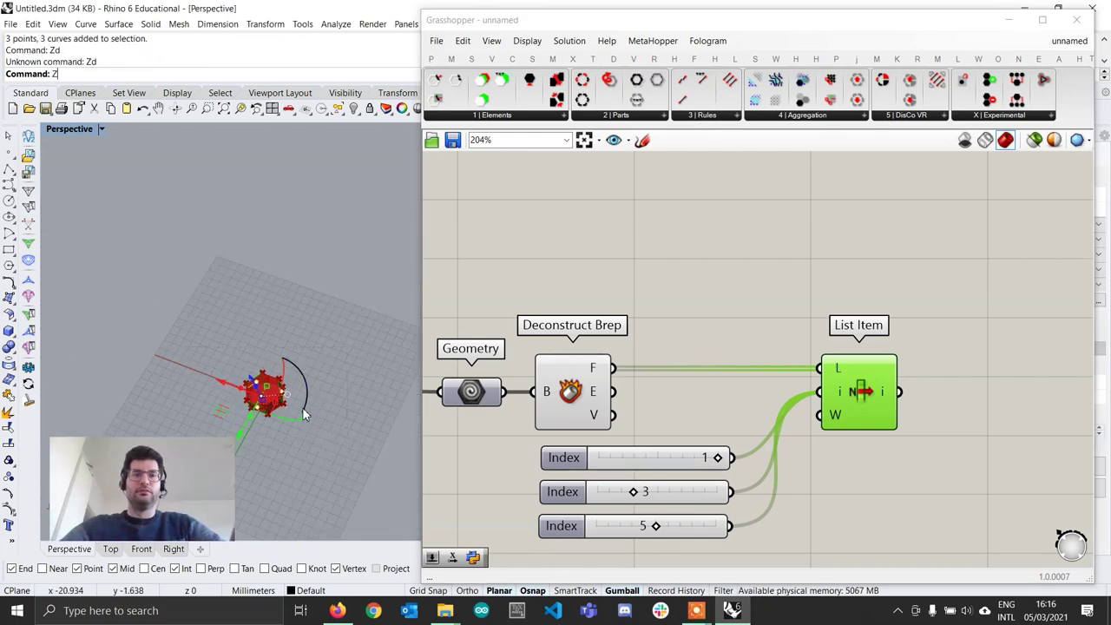
key(Return)
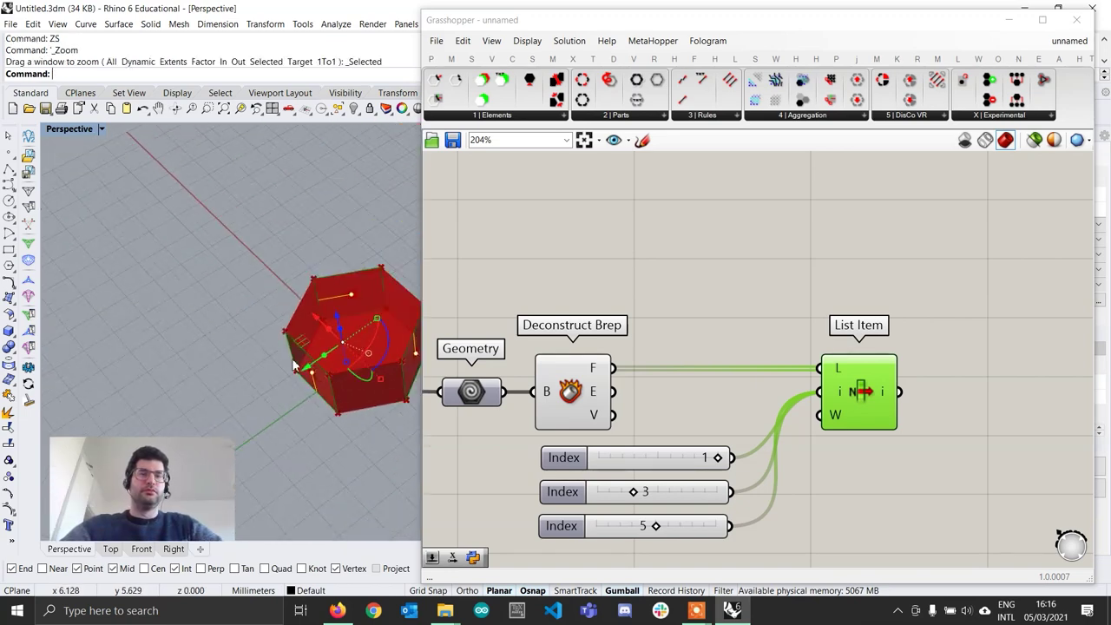
right_drag(306, 401, 313, 367)
right_drag(904, 439, 820, 396)
drag(709, 513, 519, 418)
click(773, 345)
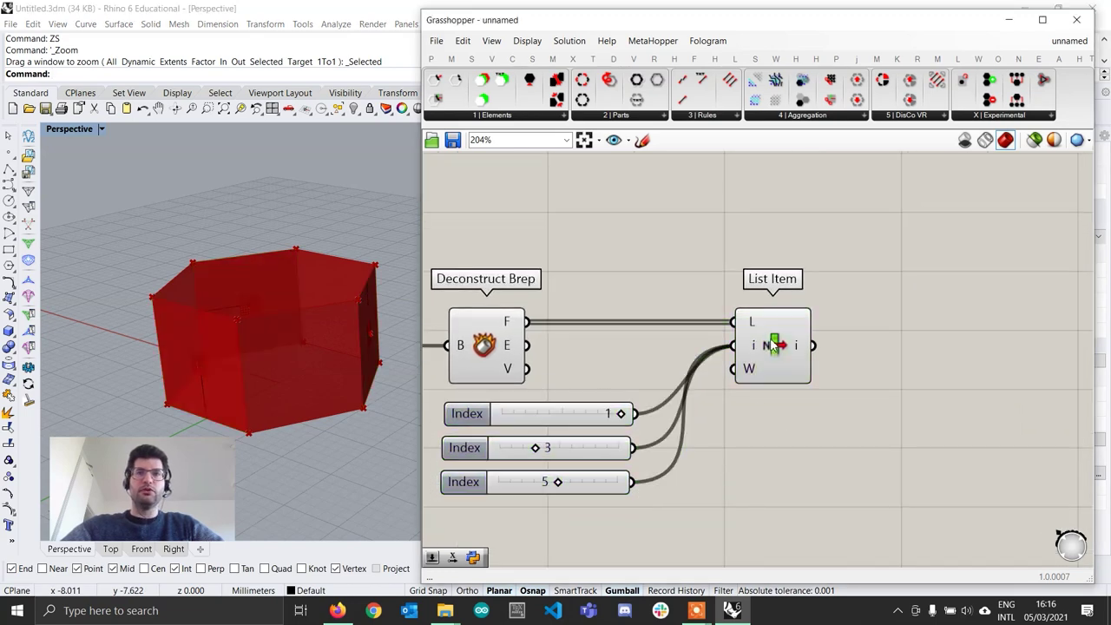
Step: Add a Cull Index component below List Item and connect the F output of Deconstruct Brep to its L input
double_click(770, 517)
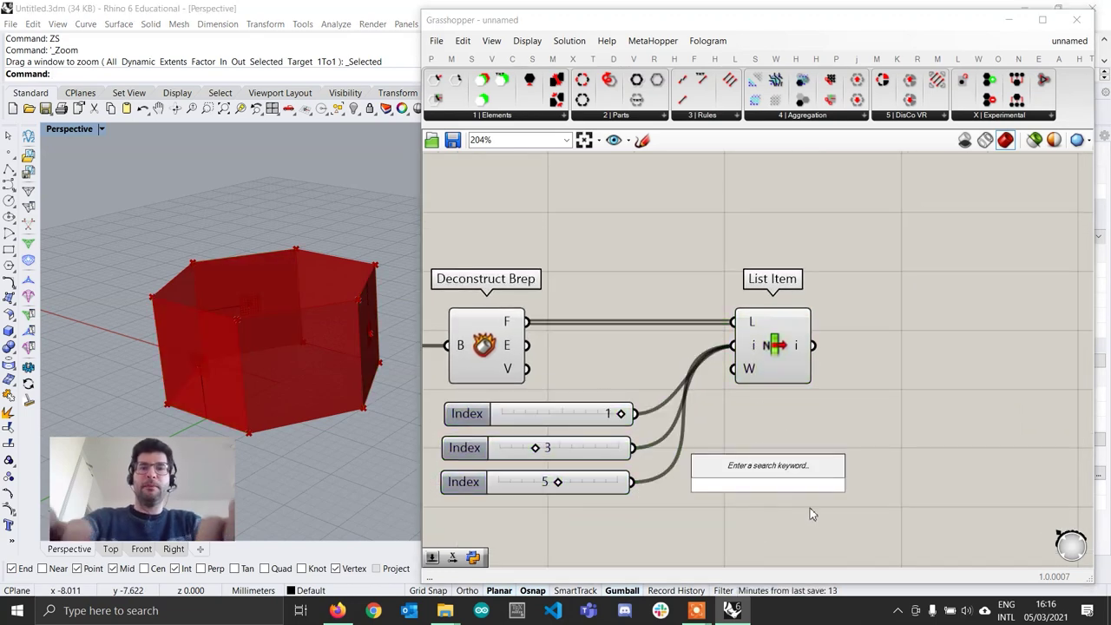
text(cull index)
key(Return)
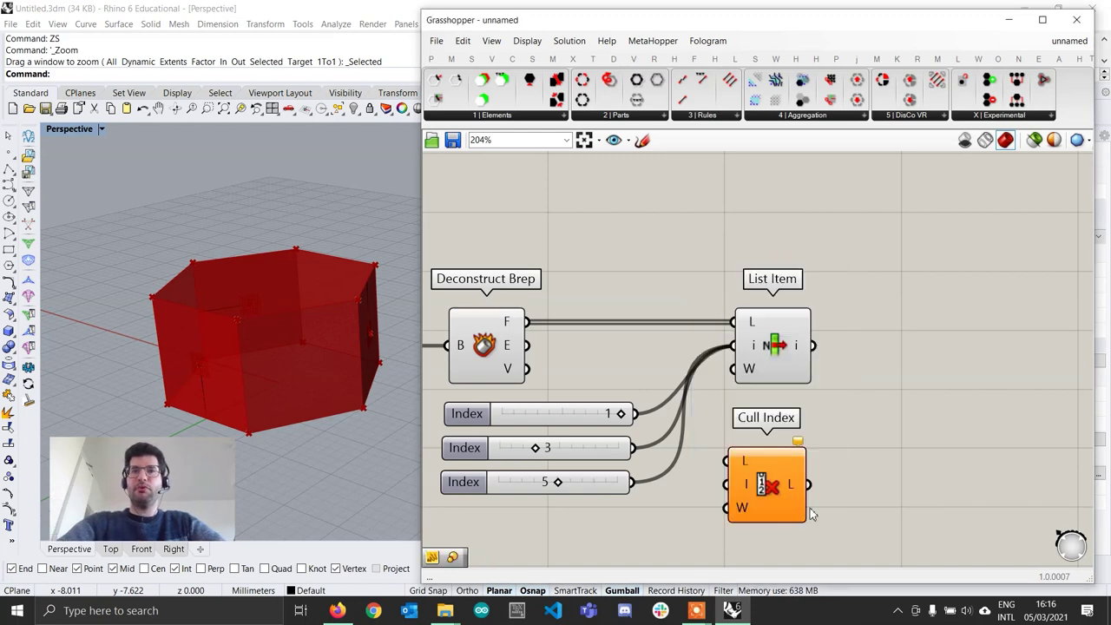
drag(780, 487, 779, 478)
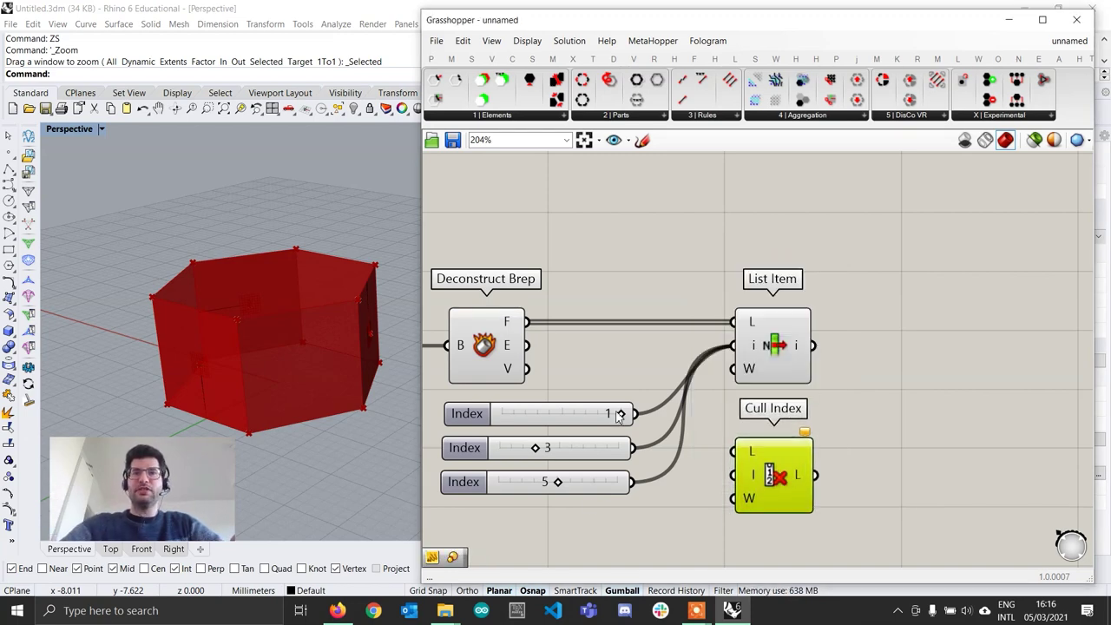
click(488, 331)
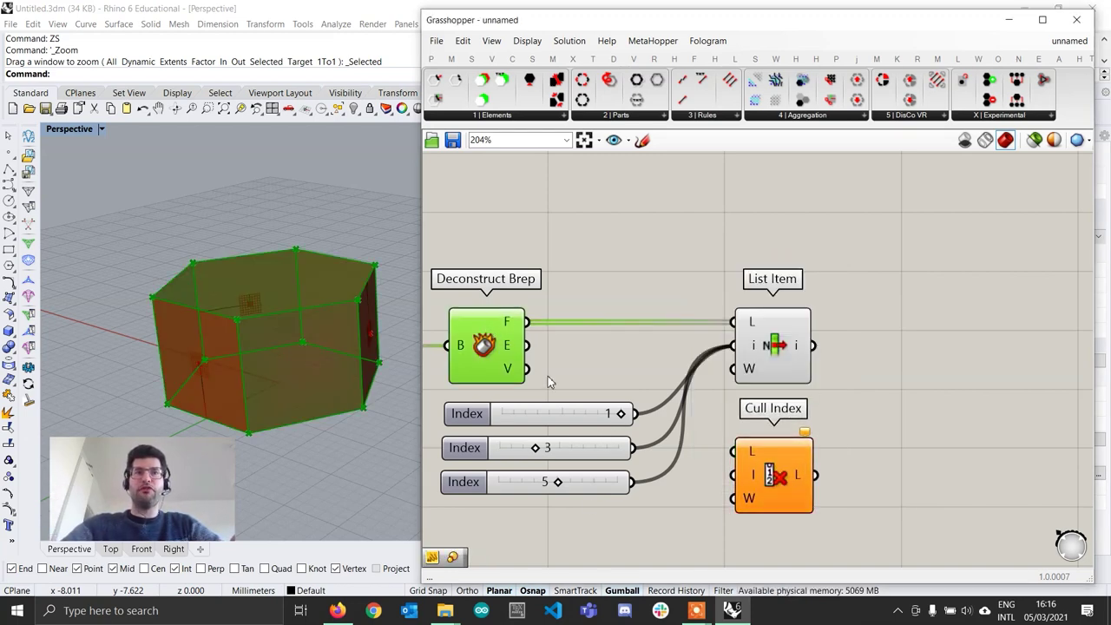
drag(531, 322, 740, 451)
click(770, 494)
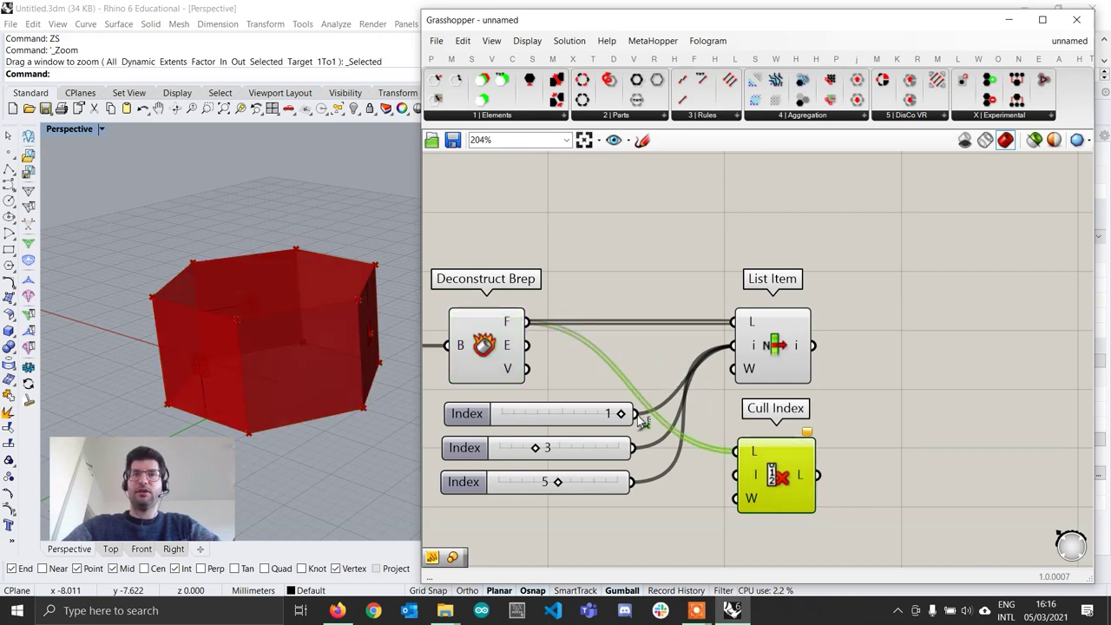
Step: Connect all three index sliders to the I input of Cull Index
drag(637, 415, 736, 475)
drag(633, 447, 736, 475)
drag(633, 482, 736, 475)
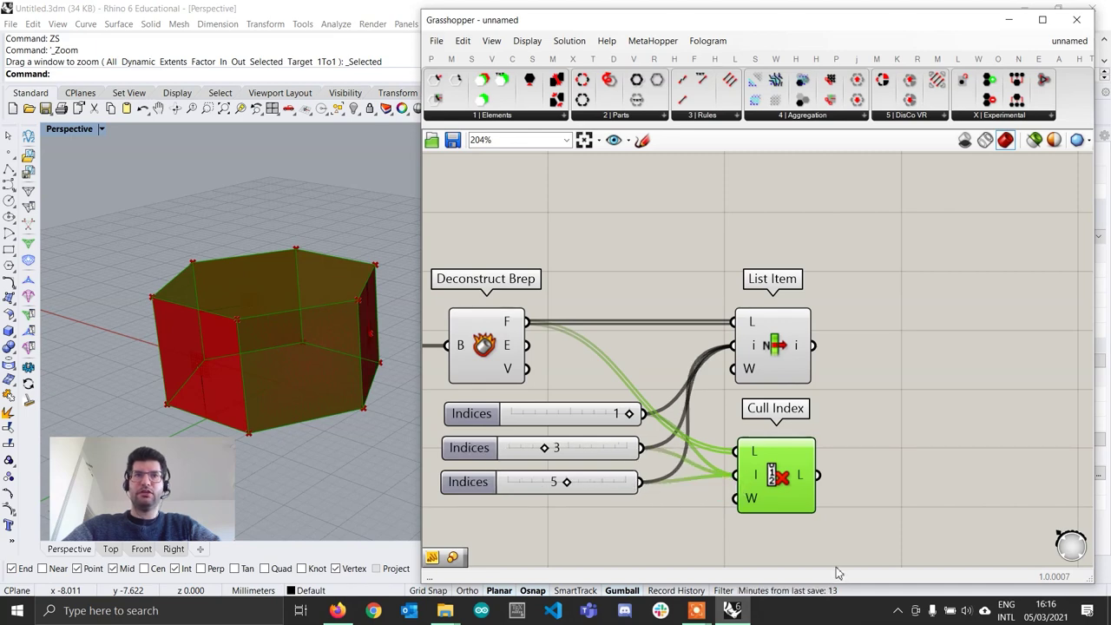
Step: Compare the faces kept by Cull Index with those picked by List Item on the hexagonal part
click(838, 573)
click(770, 469)
right_drag(365, 312, 341, 186)
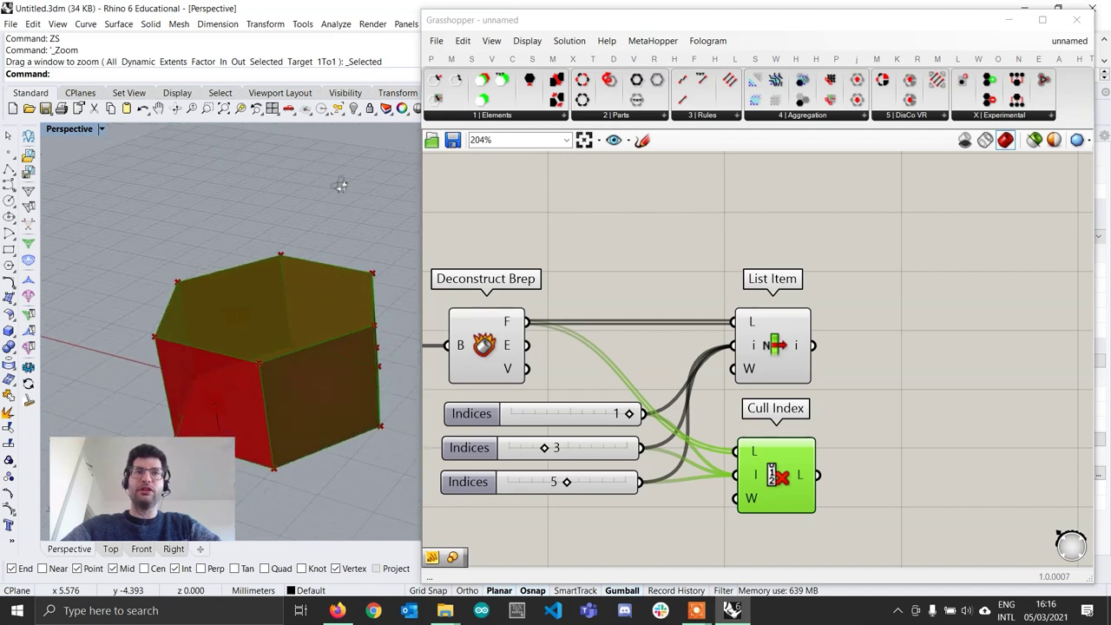
click(775, 334)
mouse_move(310, 379)
right_down()
mouse_move(303, 293)
mouse_move(255, 344)
mouse_move(330, 373)
right_up()
click(891, 450)
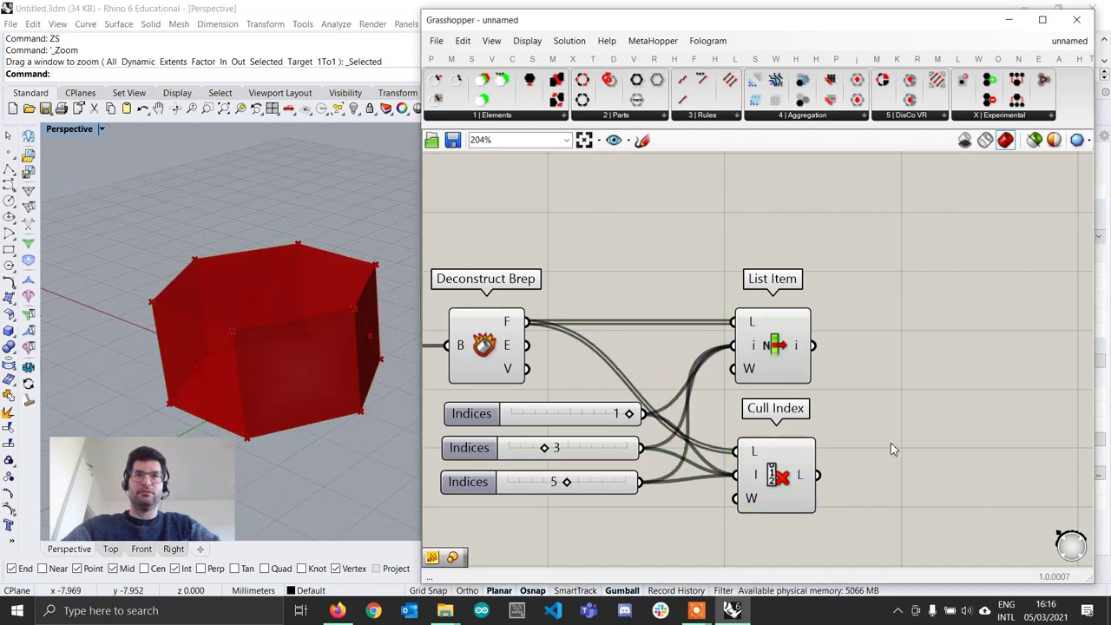
right_drag(891, 450, 828, 395)
click(720, 434)
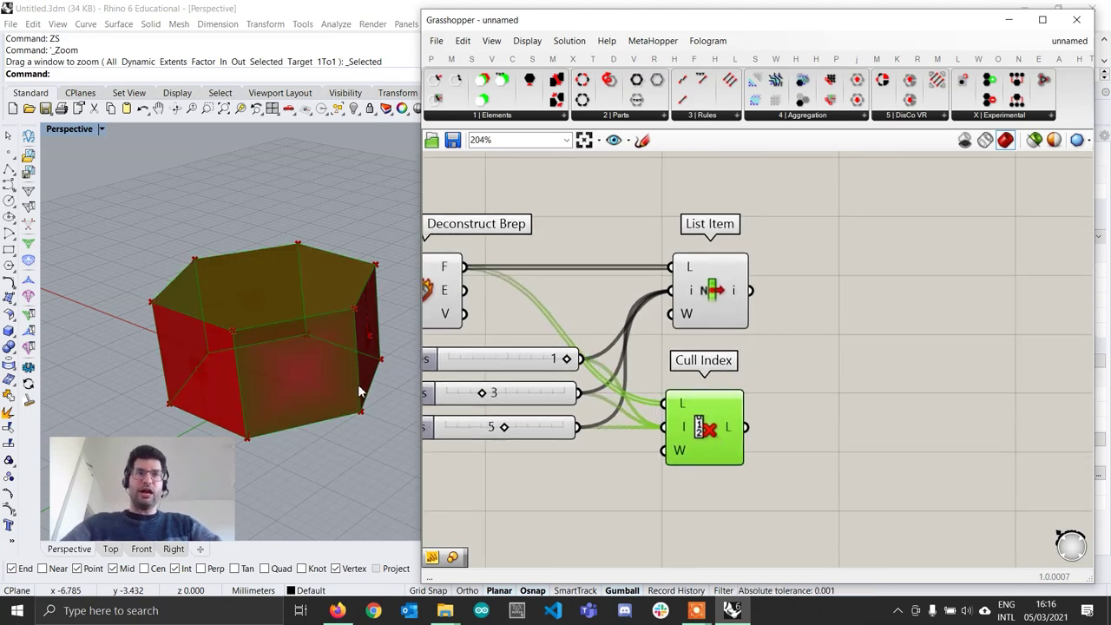
right_drag(877, 425, 832, 406)
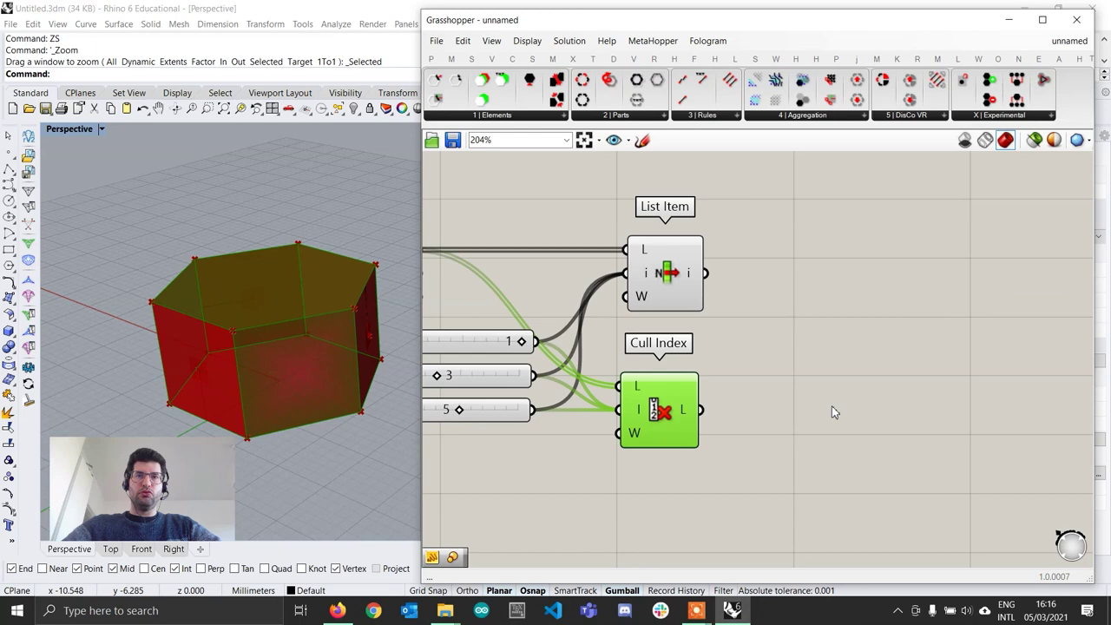
double_click(756, 424)
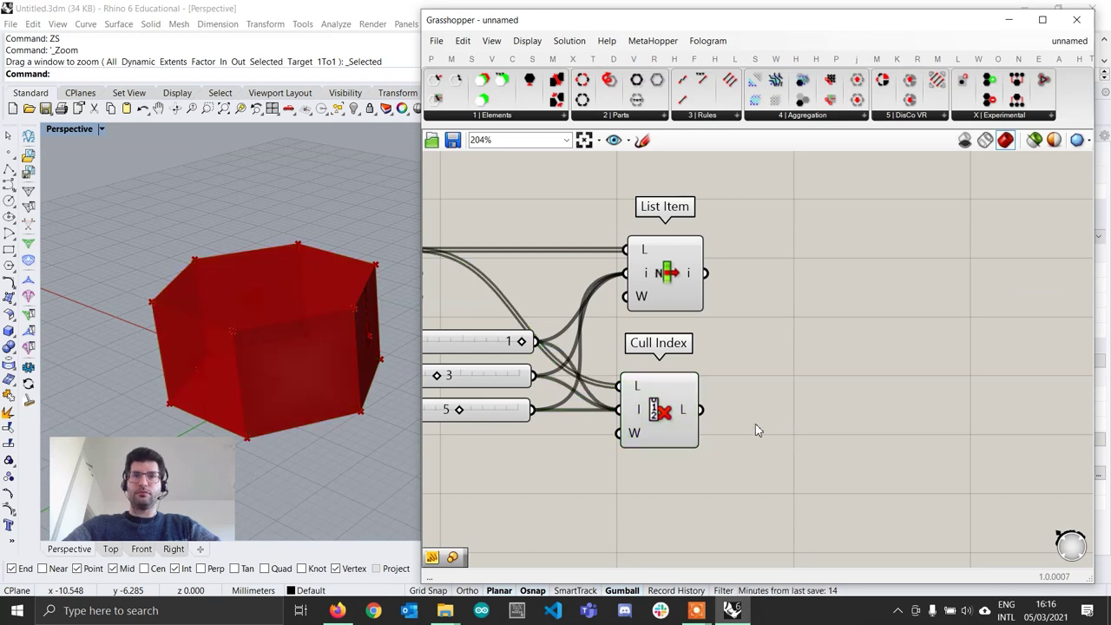
click(668, 420)
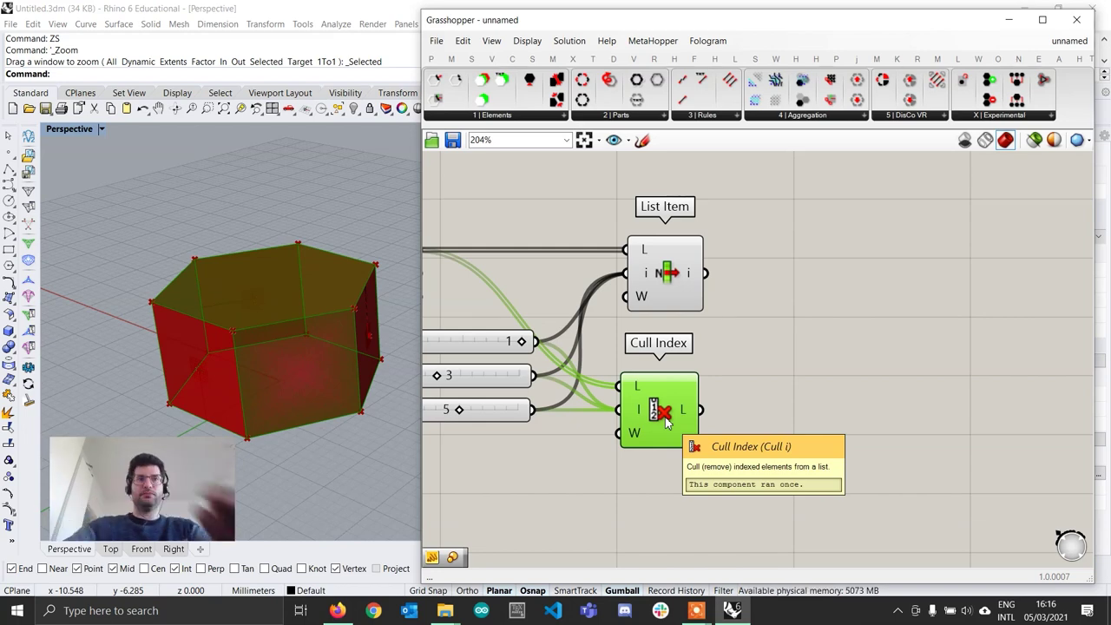
right_drag(282, 308, 299, 295)
click(850, 462)
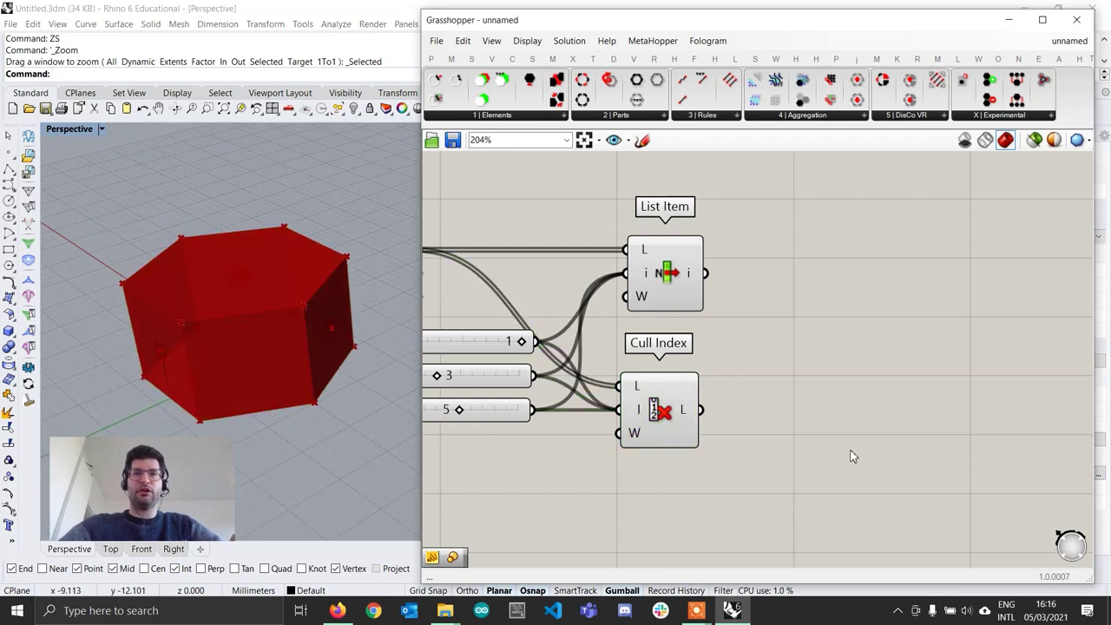
Step: Add a Scale component, connect the L output of Cull Index to its G input and place it farther from Cull Index
double_click(852, 456)
text(scal)
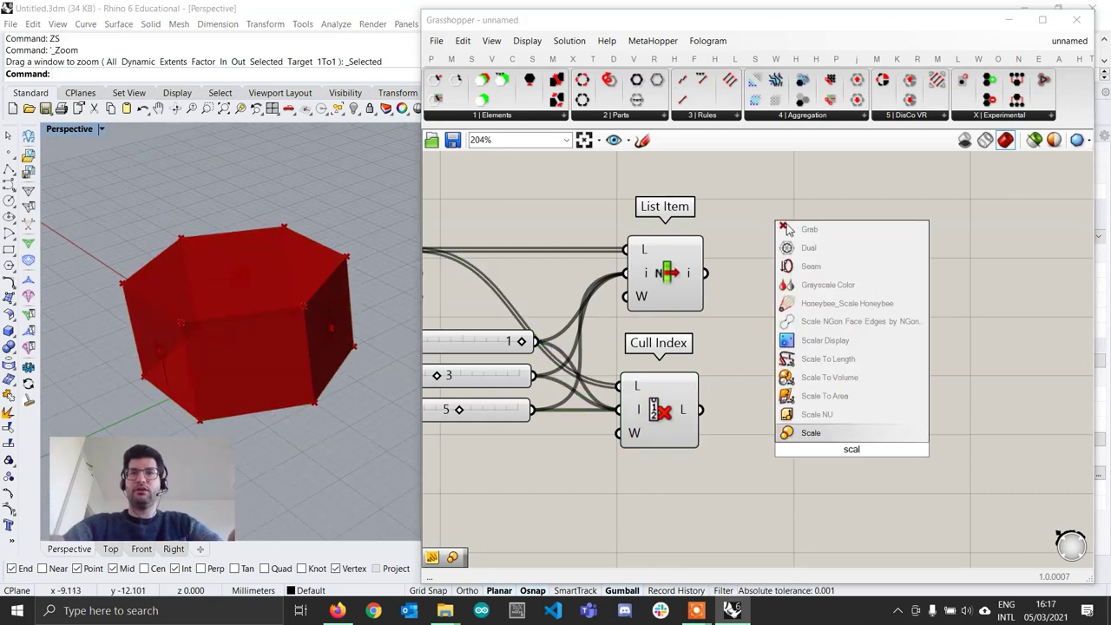
key(Return)
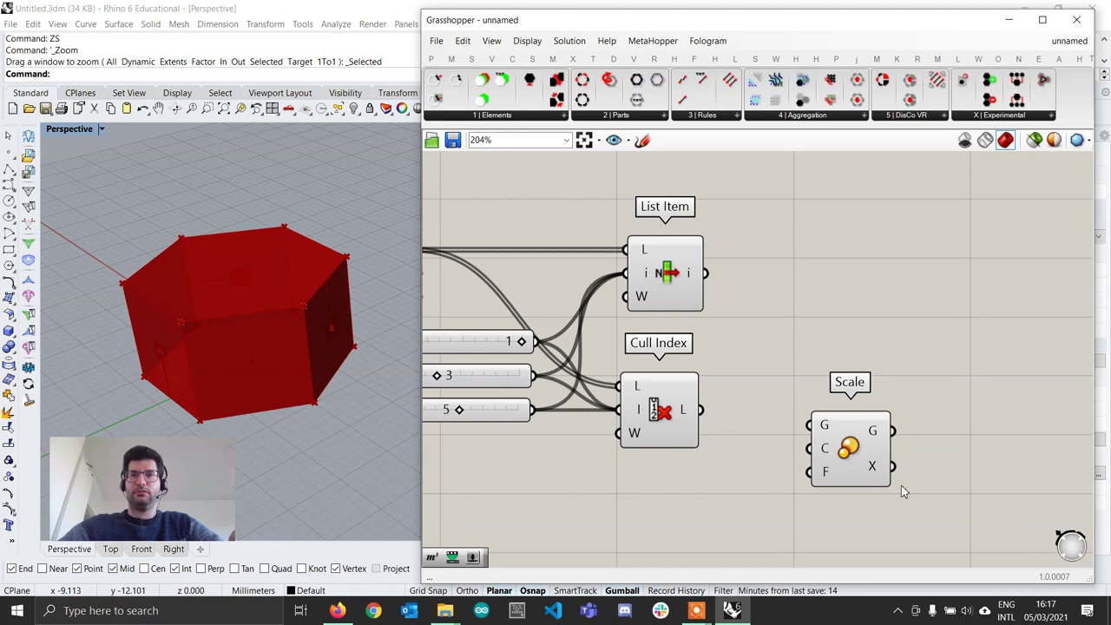
drag(811, 431, 832, 428)
drag(849, 439, 843, 418)
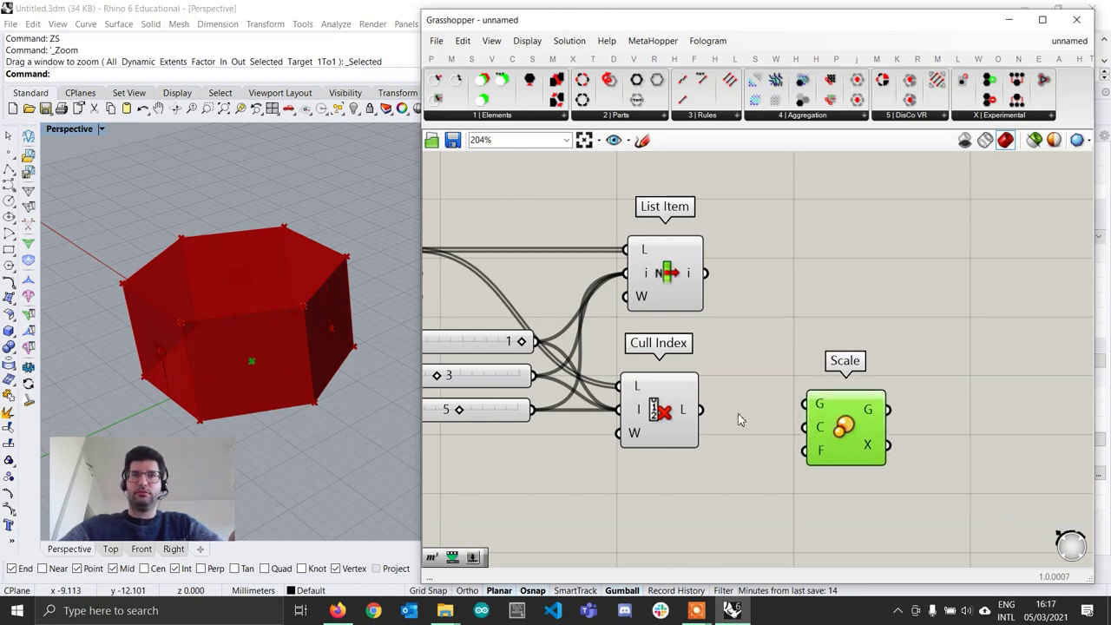
drag(703, 410, 813, 406)
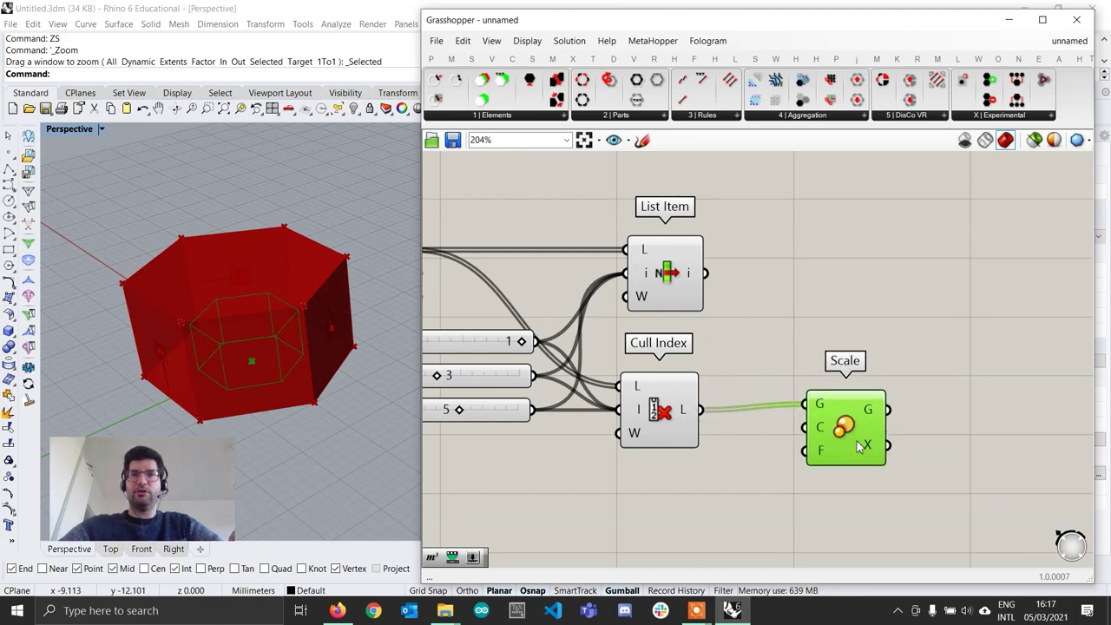
drag(858, 445, 949, 452)
right_drag(169, 329, 270, 370)
scroll(270, 370, down, 2)
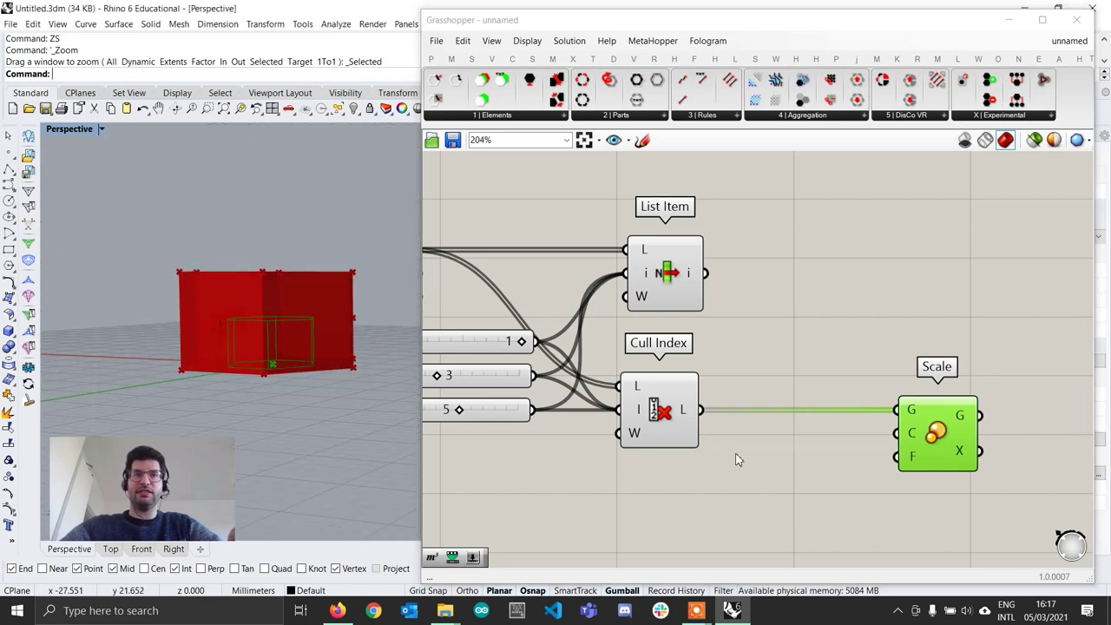
Step: Add a Volume component below Cull Index and connect the Geometry parameter to its G input
right_drag(671, 438, 820, 439)
scroll(820, 440, down, 1)
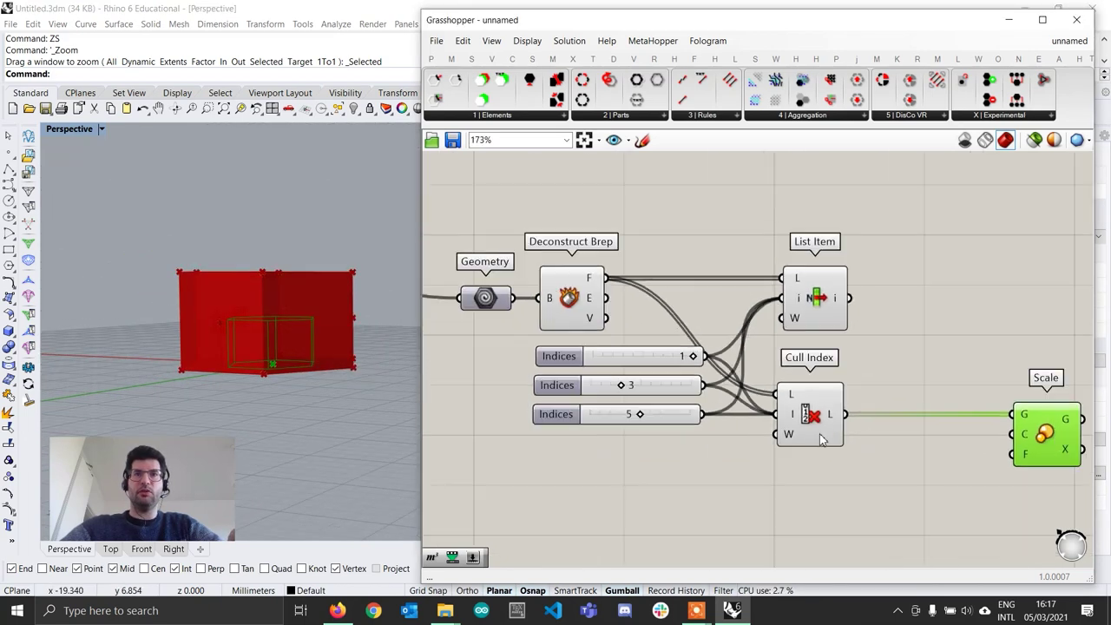
double_click(787, 504)
text(v)
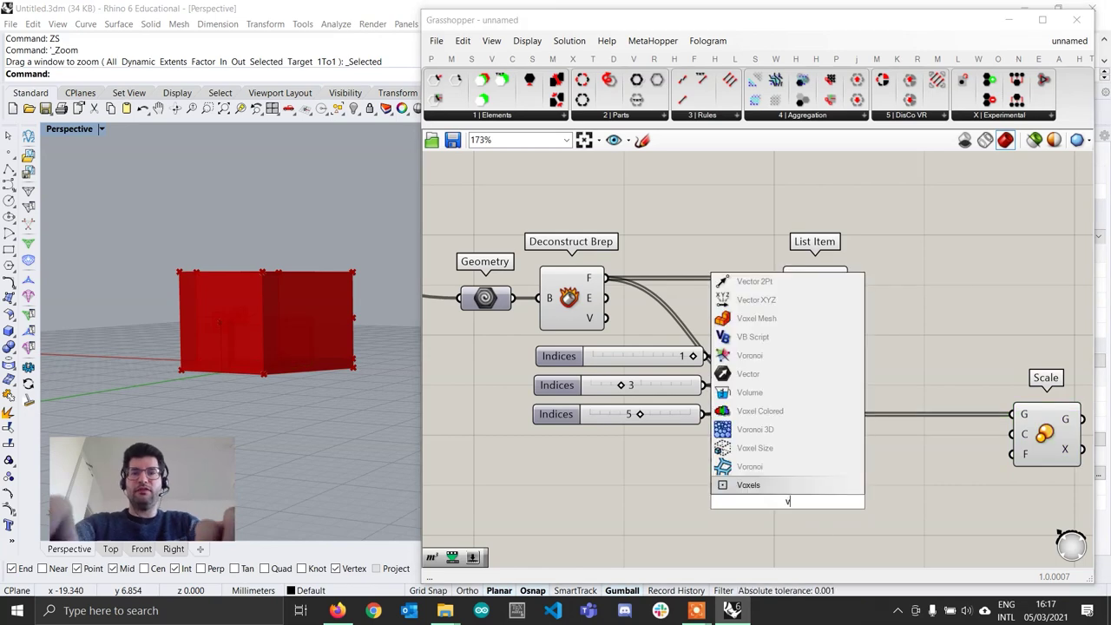
text(olume)
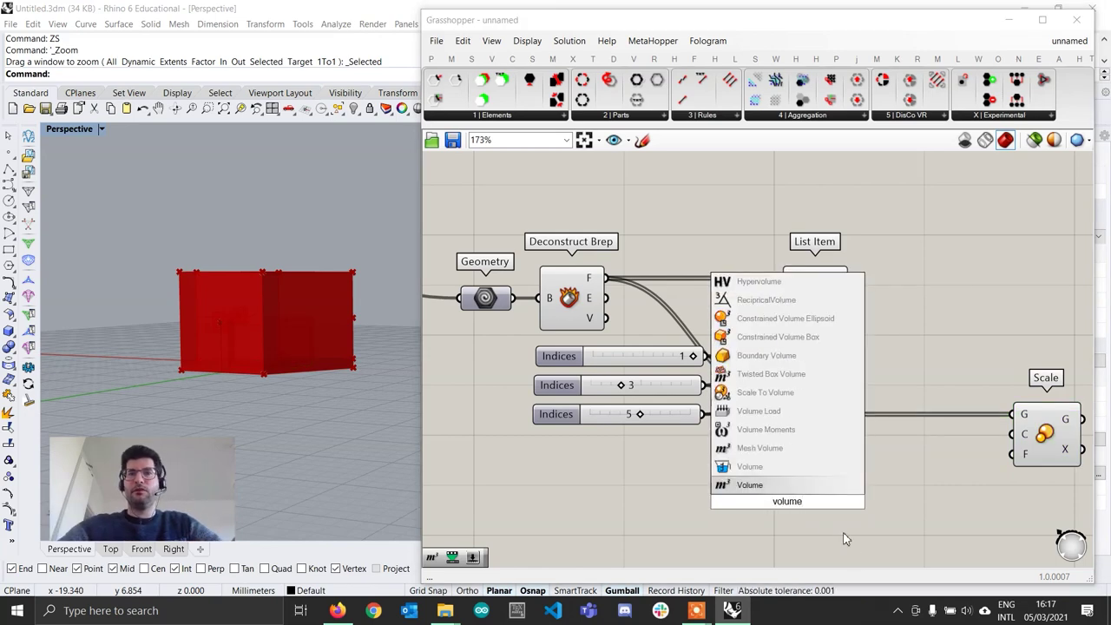
click(784, 485)
drag(789, 508, 815, 519)
right_drag(394, 365, 303, 360)
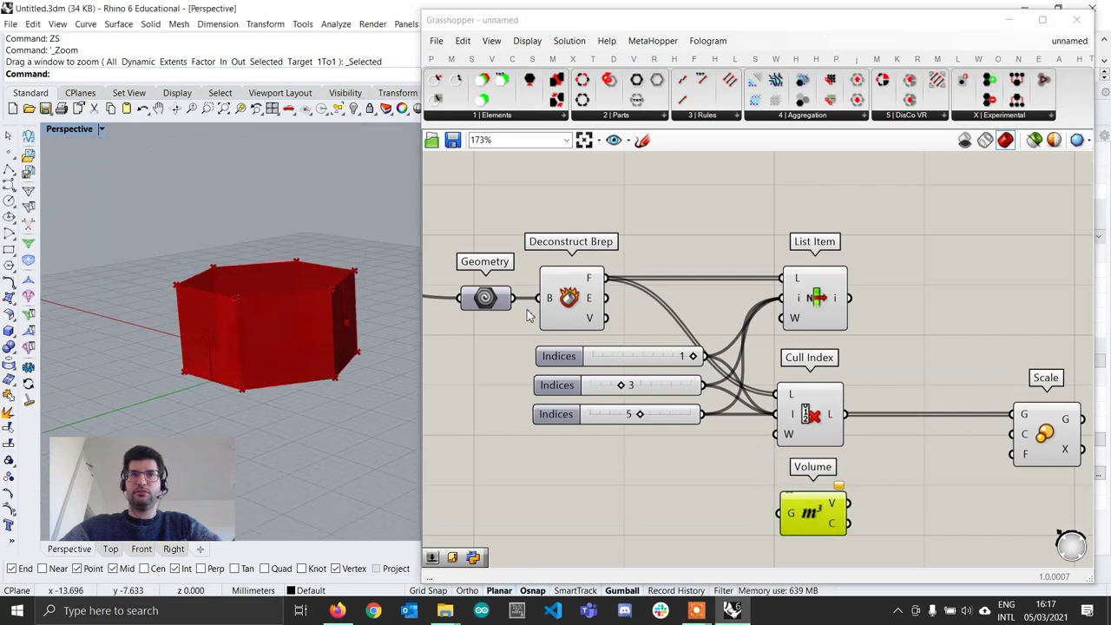
drag(514, 298, 778, 514)
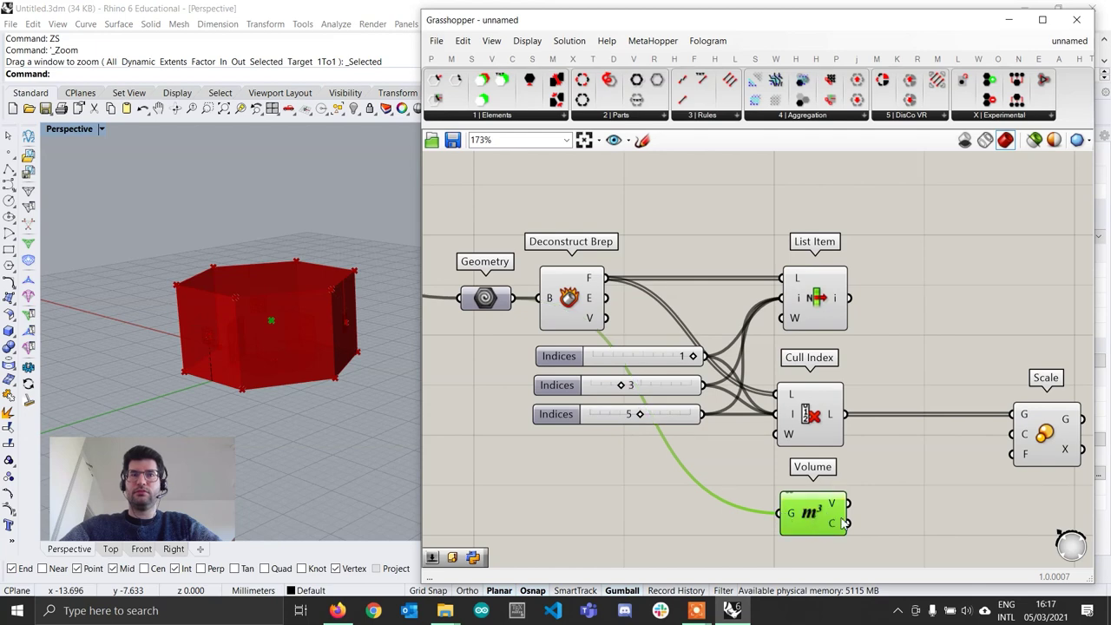
Step: Connect the C output of Volume to the C input of Scale and tidy the Volume component's position under Cull Index
right_drag(847, 523, 732, 495)
drag(732, 495, 895, 408)
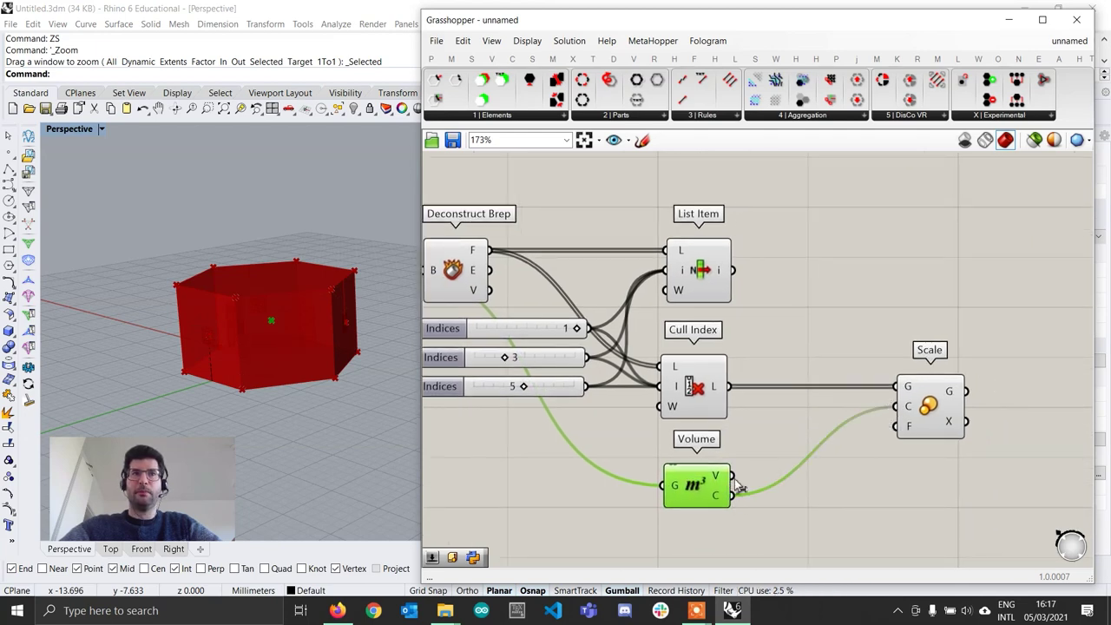
drag(698, 485, 684, 491)
right_drag(235, 355, 234, 401)
drag(690, 492, 684, 491)
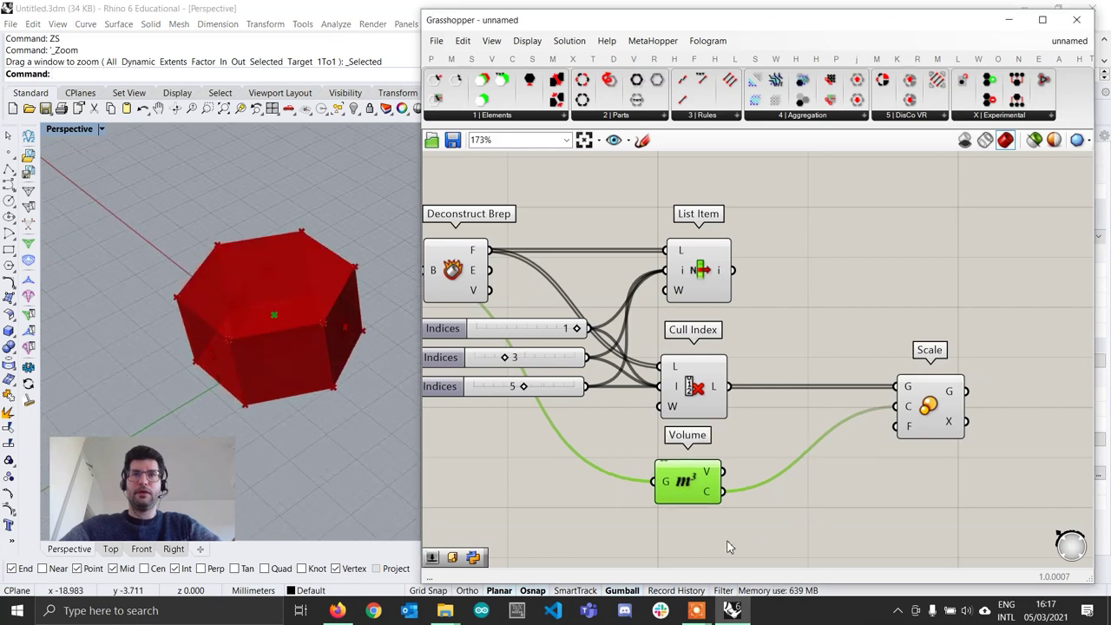
Step: Add a default number slider below Volume and connect it to the F input of Scale
double_click(667, 535)
text(slicer)
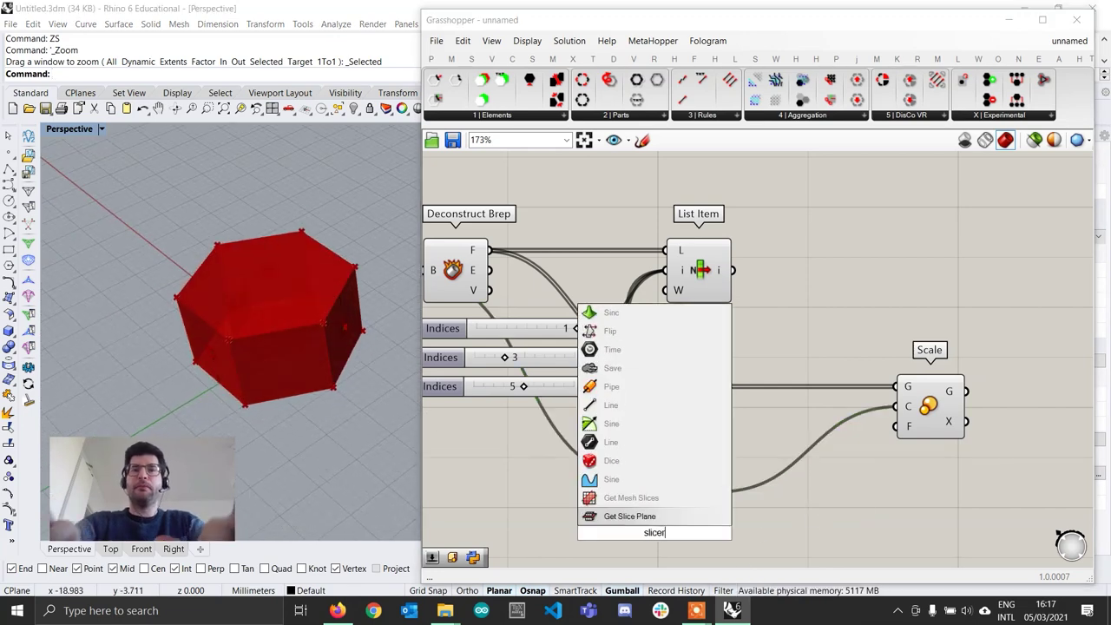
key(BackSpace)
key(BackSpace)
key(BackSpace)
text(der)
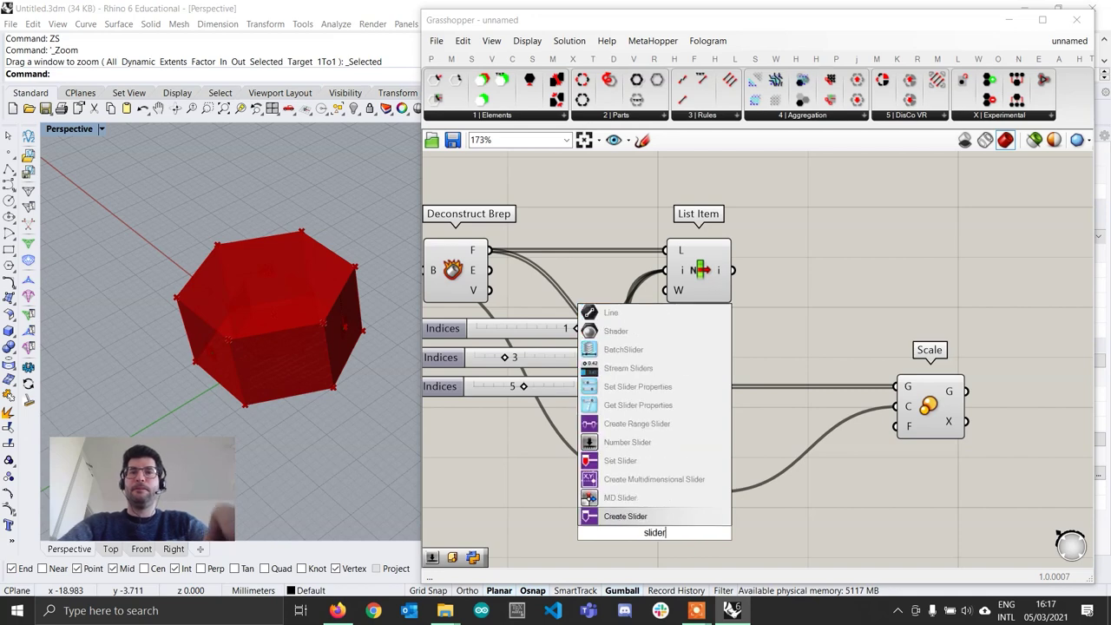
key(Up)
key(Up)
key(Up)
key(Up)
key(Return)
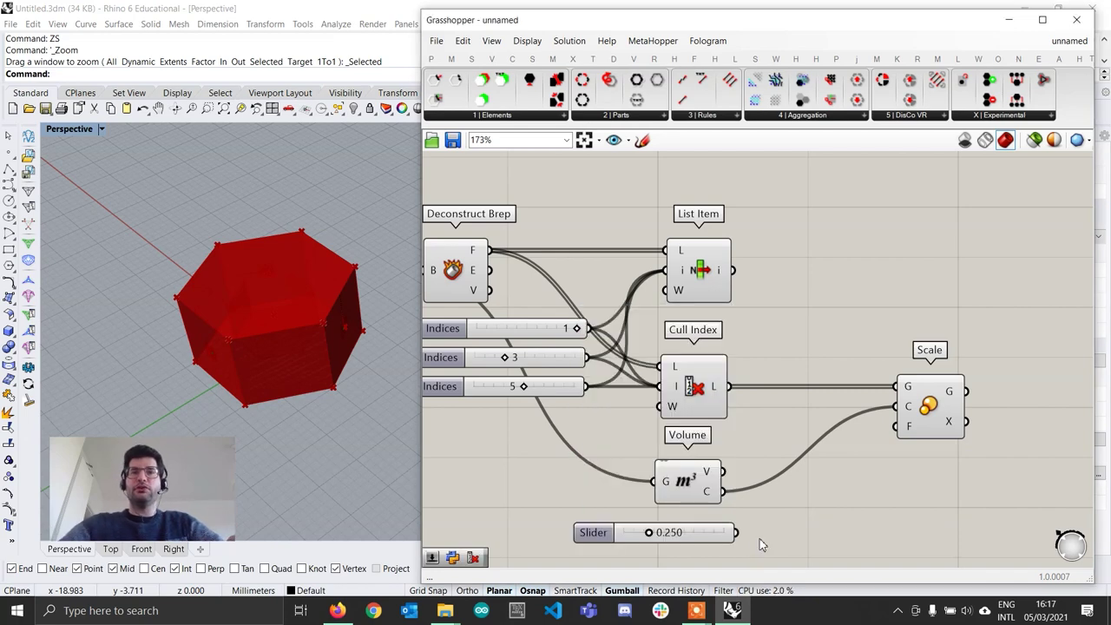
drag(841, 483, 897, 426)
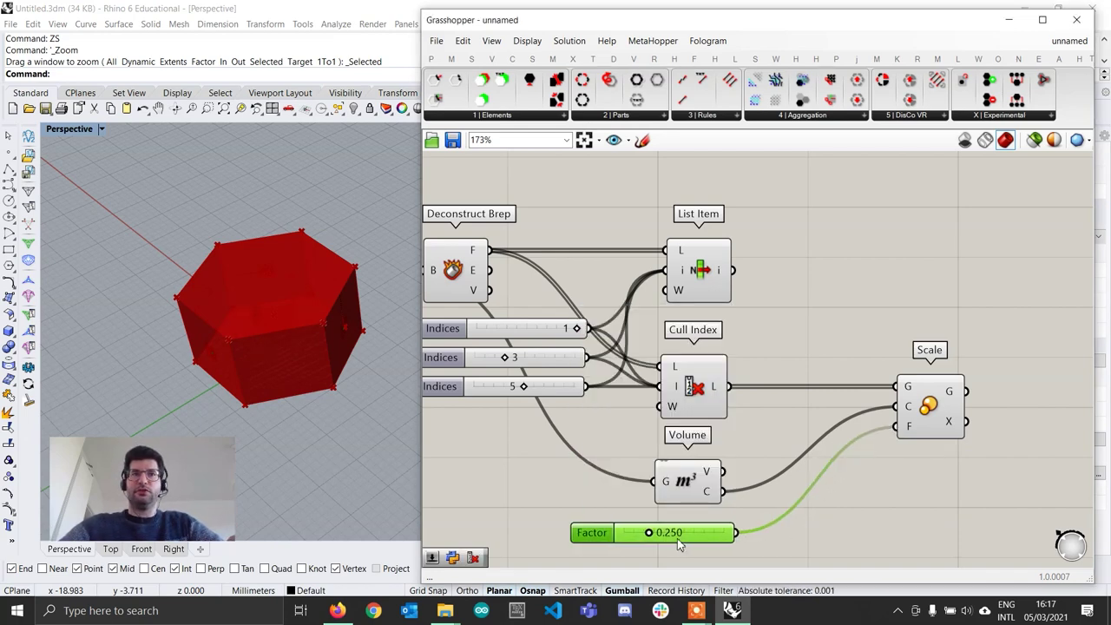
Step: Set the Factor slider feeding the Scale component to 0.302
click(936, 402)
mouse_move(644, 538)
mouse_down()
mouse_move(727, 534)
mouse_move(653, 534)
mouse_up()
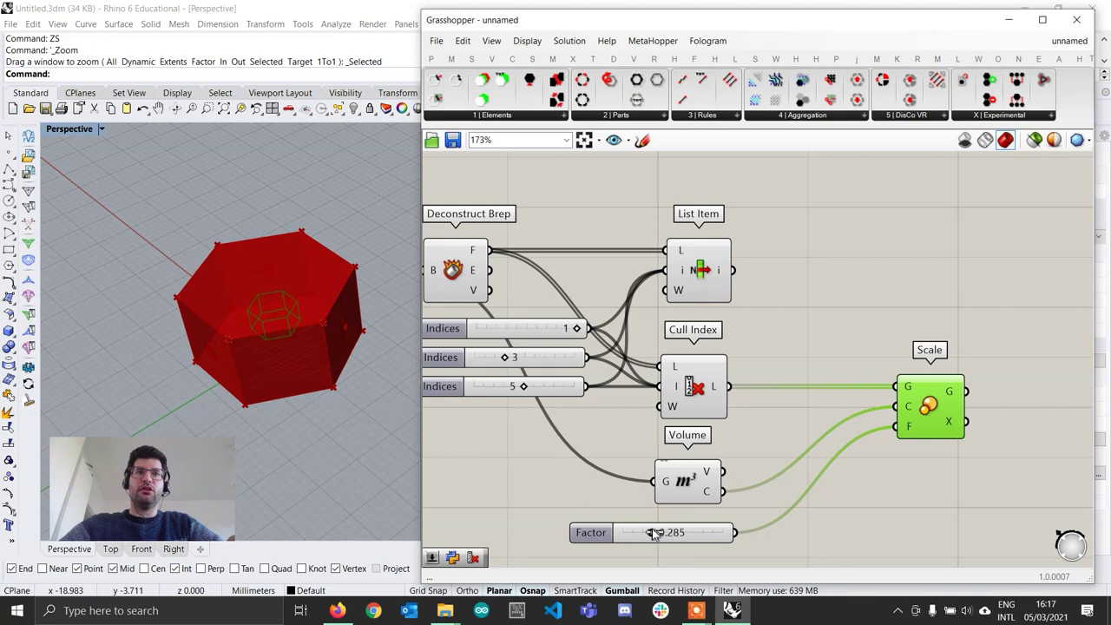
drag(636, 536, 669, 538)
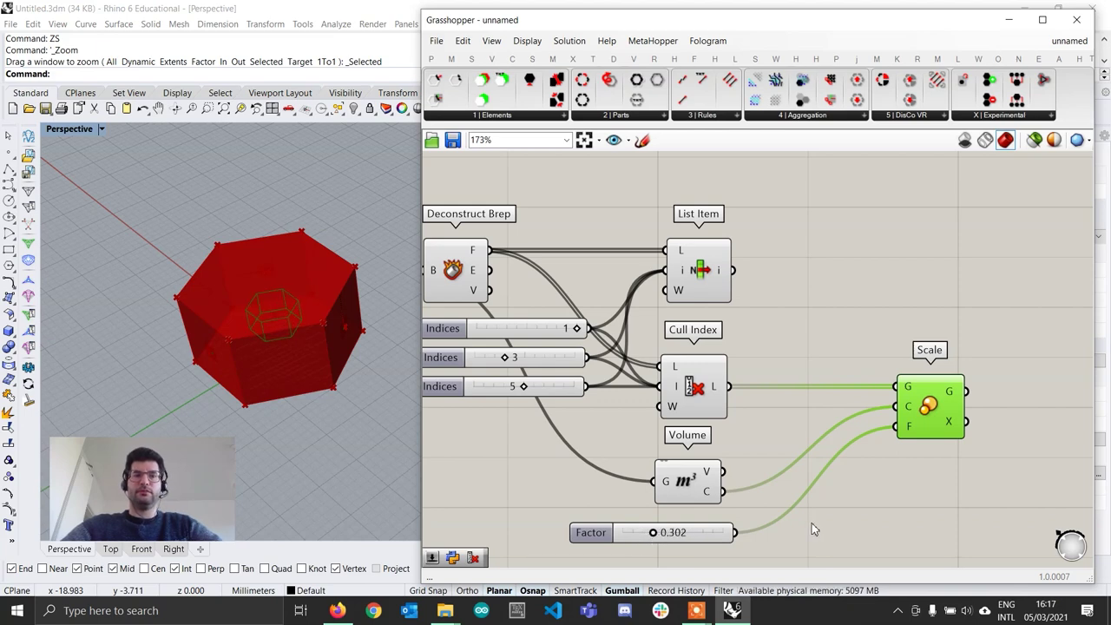
Step: Examine the previews of the scaled inner faces and of the List Item faces from several angles in the Perspective view
scroll(293, 284, up, 5)
scroll(892, 360, down, 3)
right_drag(891, 360, 799, 400)
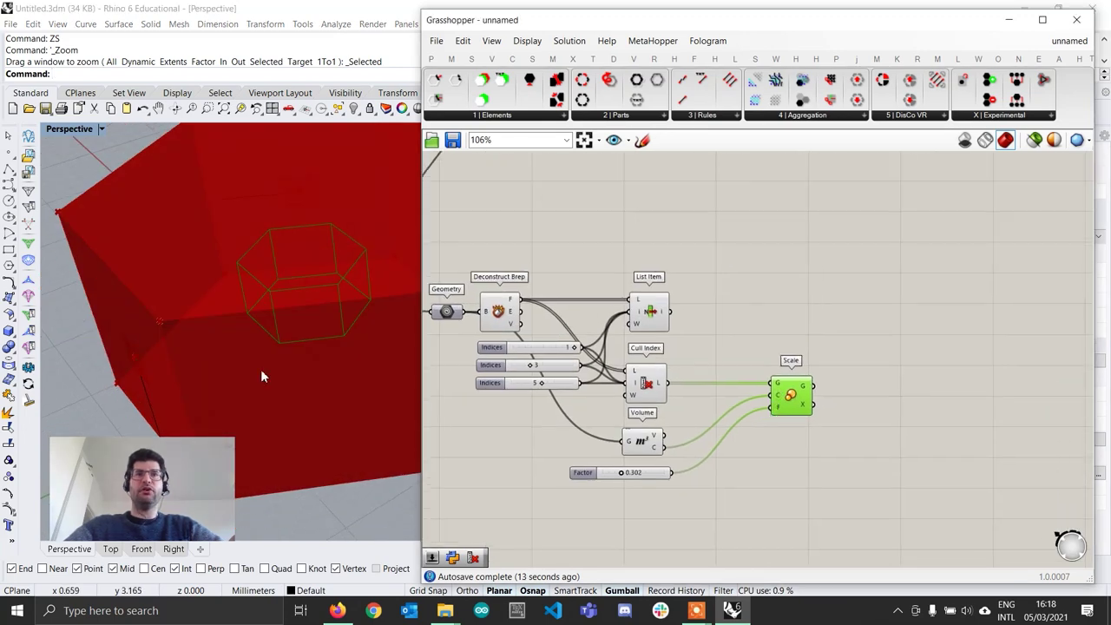
scroll(260, 369, down, 5)
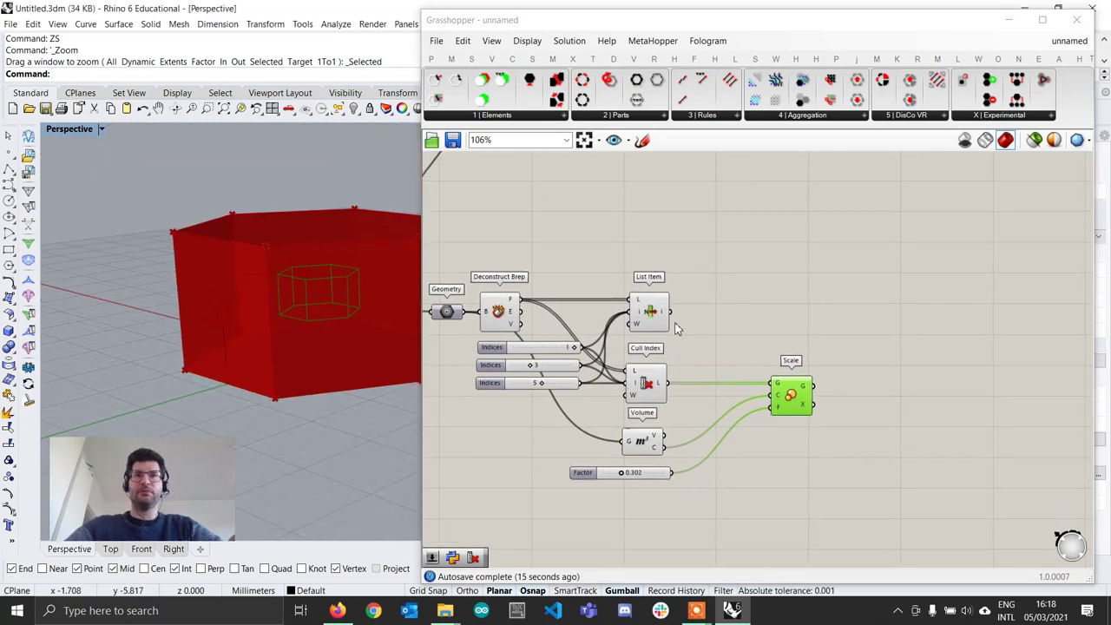
scroll(672, 319, up, 1)
click(649, 311)
mouse_move(307, 259)
right_down()
mouse_move(321, 272)
mouse_move(278, 267)
mouse_move(294, 276)
right_up()
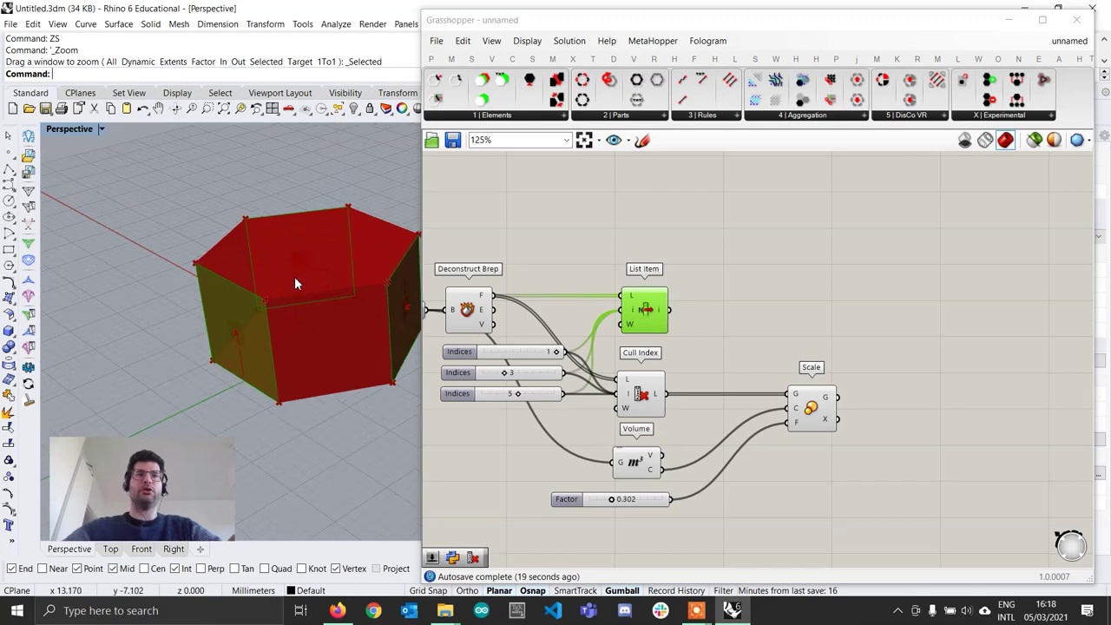
scroll(291, 310, up, 4)
right_drag(295, 342, 367, 345)
click(816, 421)
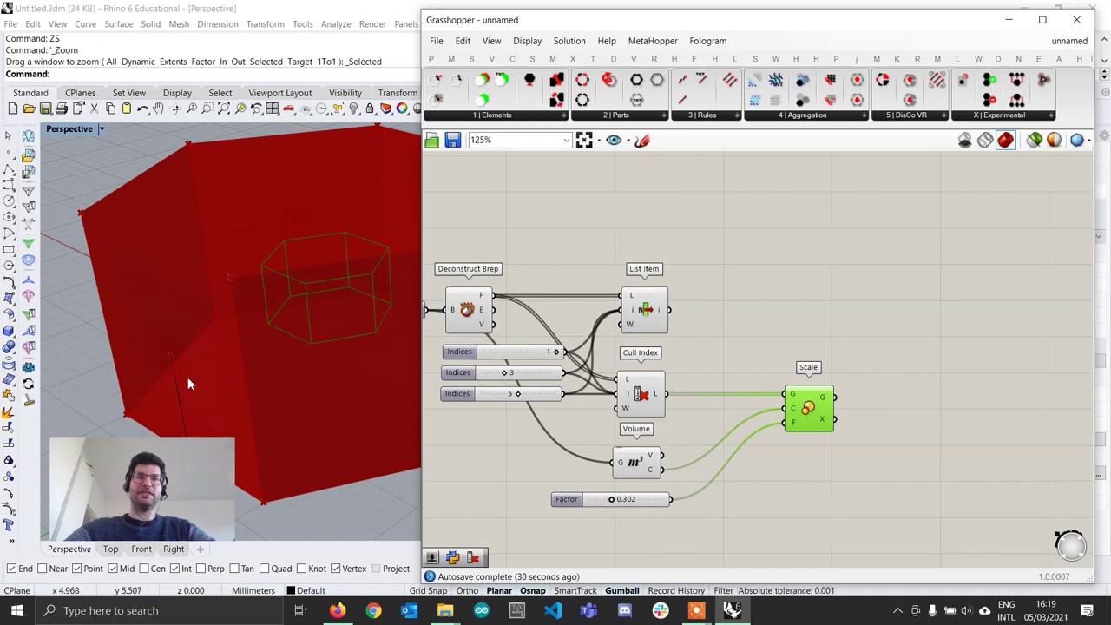
right_drag(119, 393, 124, 322)
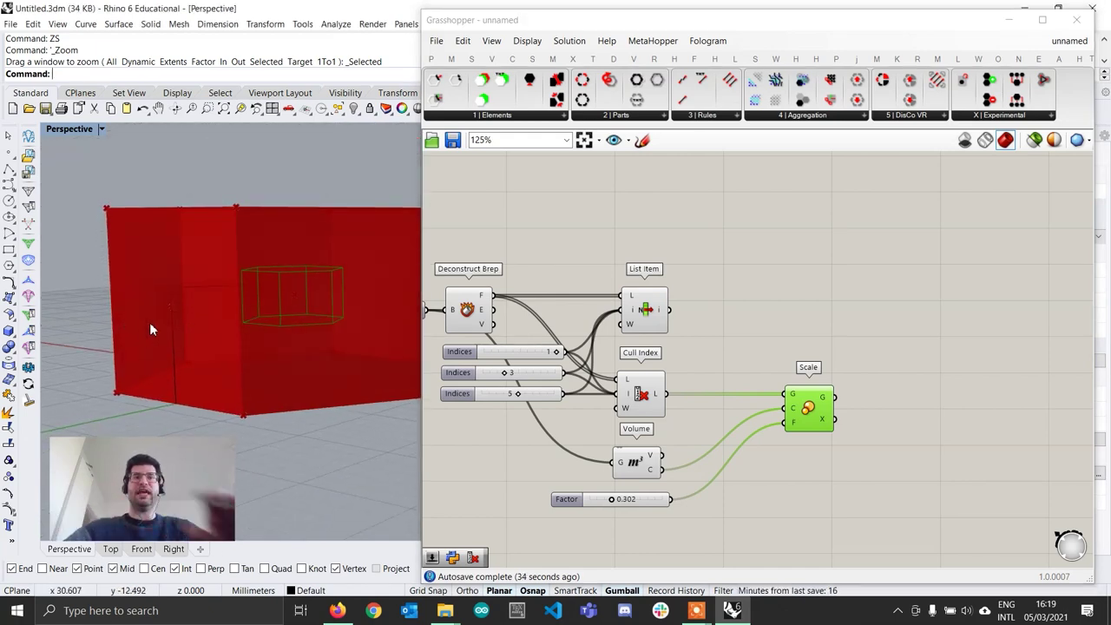
Step: Move the Scale component down beside Volume, closer to the Factor slider
right_drag(919, 434, 864, 424)
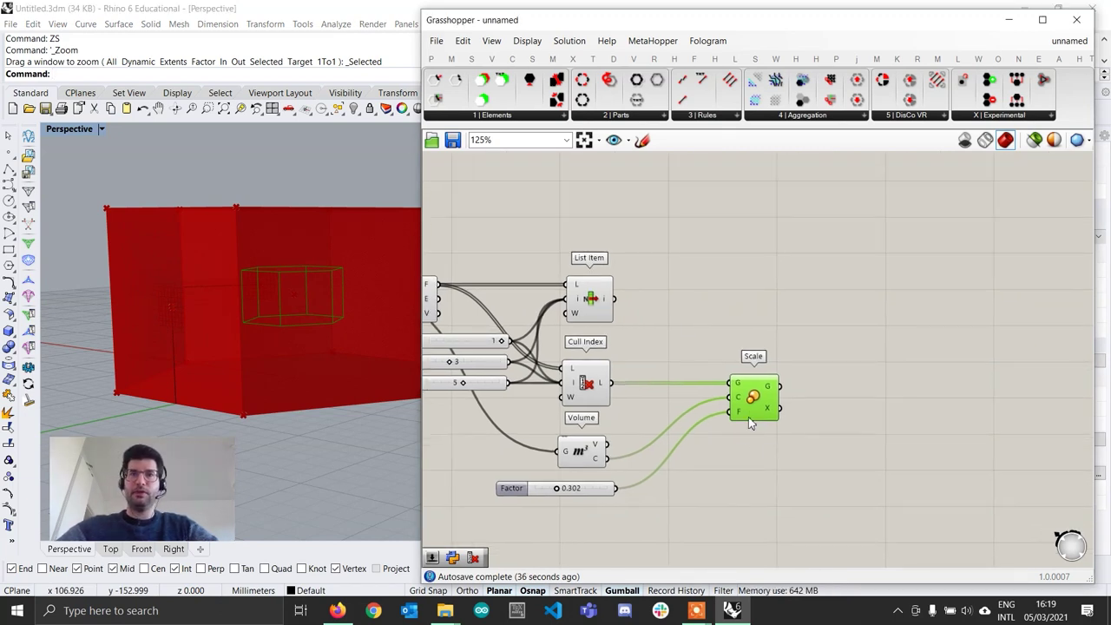
drag(748, 417, 710, 480)
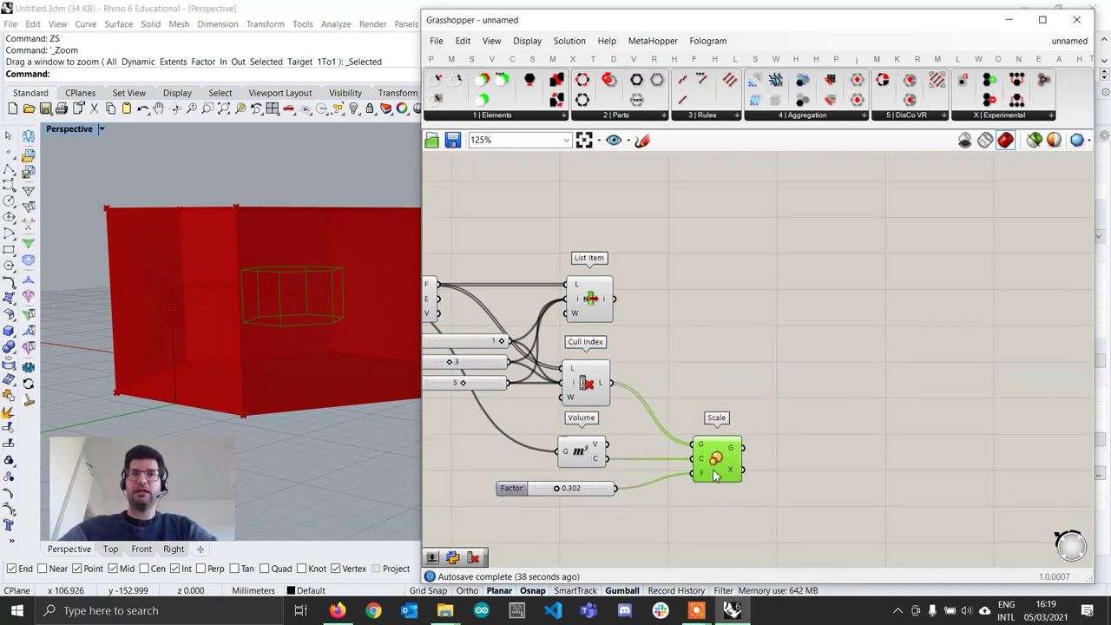
click(859, 408)
right_drag(820, 378, 800, 386)
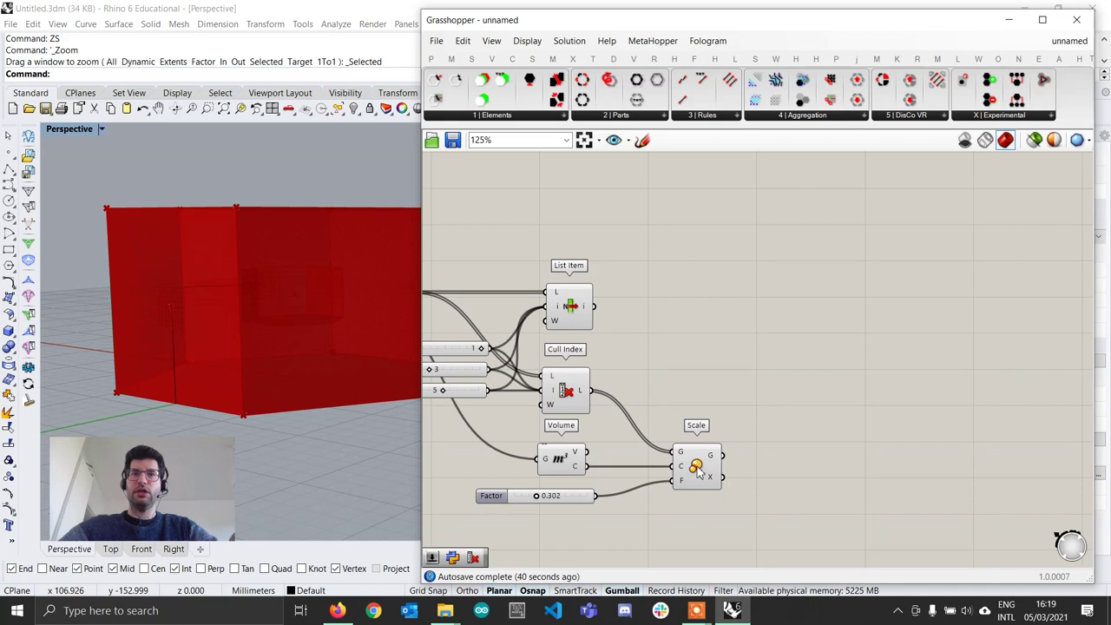
Step: Duplicate the Scale component with its connections and place the copy above and beyond the original
click(697, 466)
alt+drag(697, 467, 763, 356)
click(582, 297)
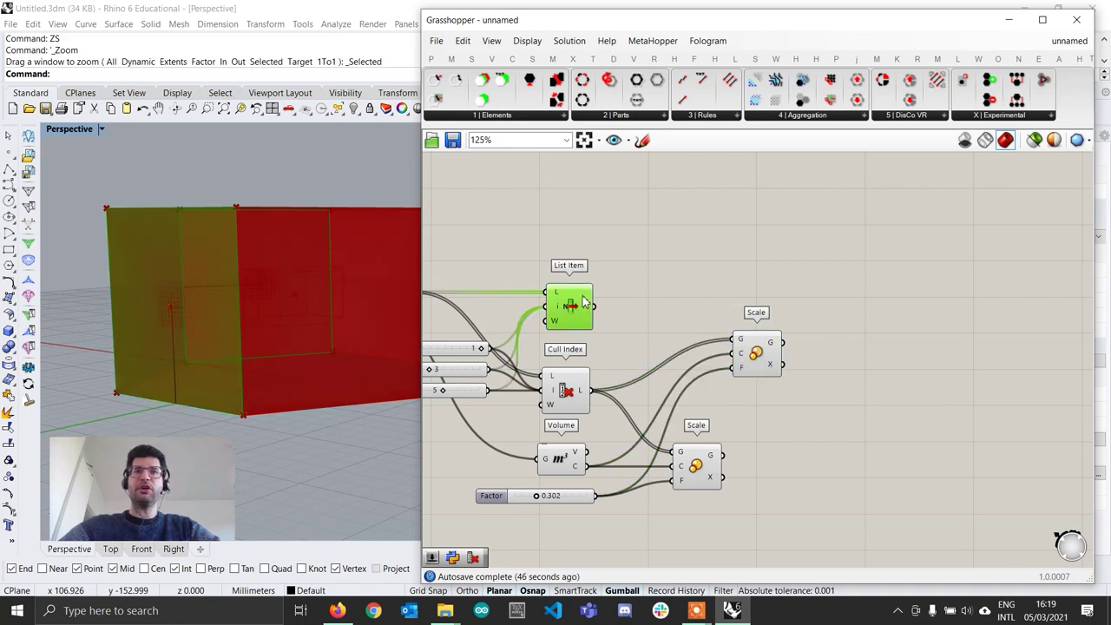
click(660, 300)
drag(756, 351, 788, 359)
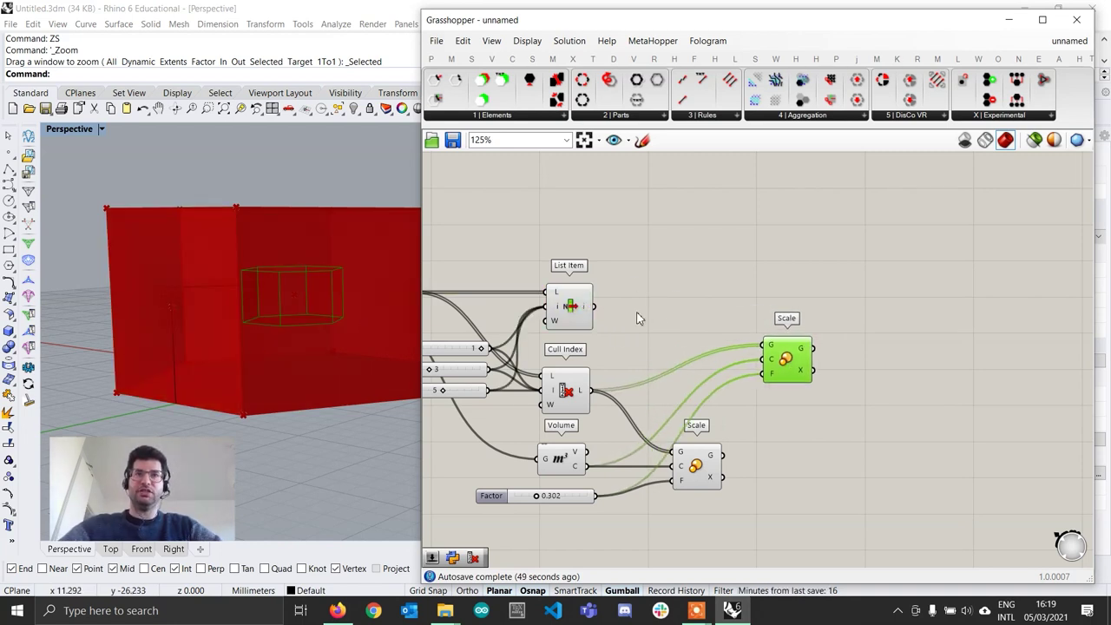
Step: Add a Brep Wireframe component beside List Item and connect the List Item output to its B input
double_click(659, 312)
text(wire)
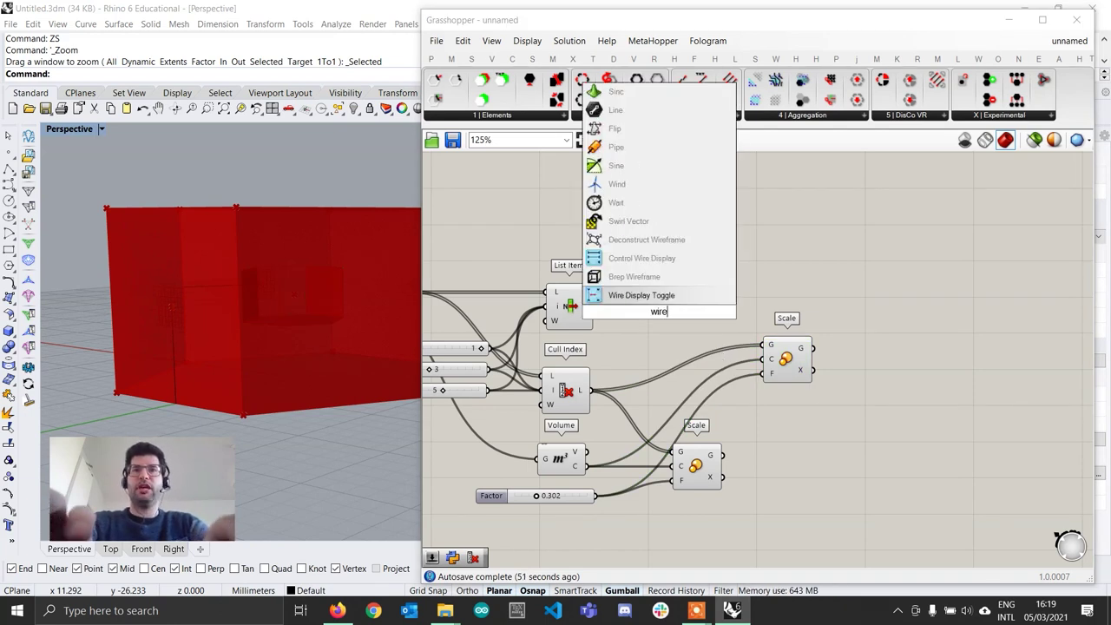
key(Up)
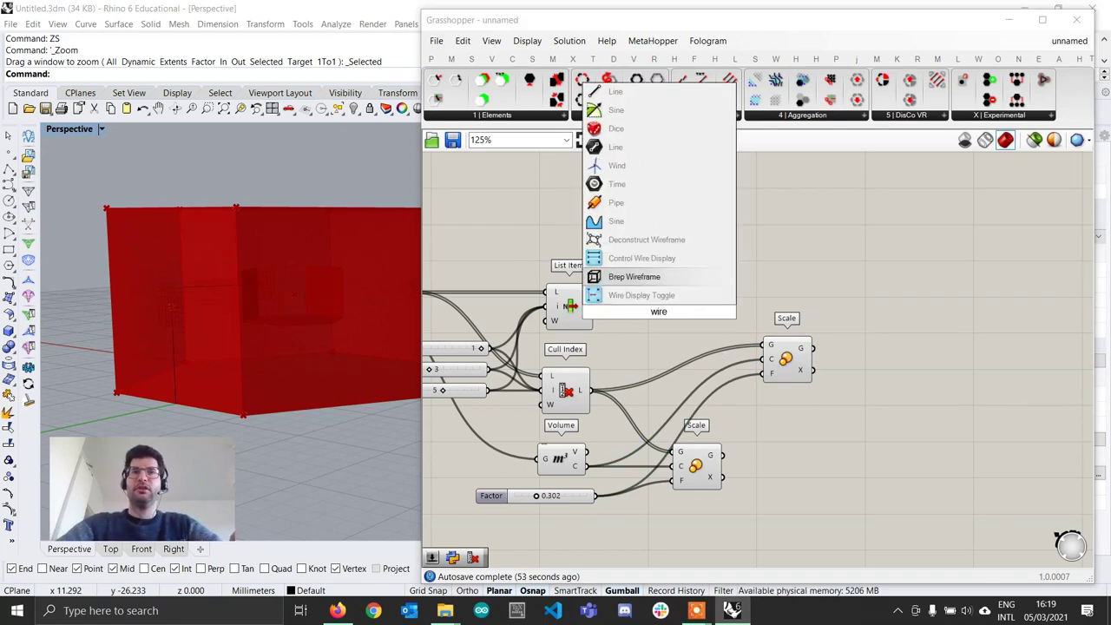
key(Return)
drag(594, 307, 657, 317)
right_drag(287, 252, 95, 219)
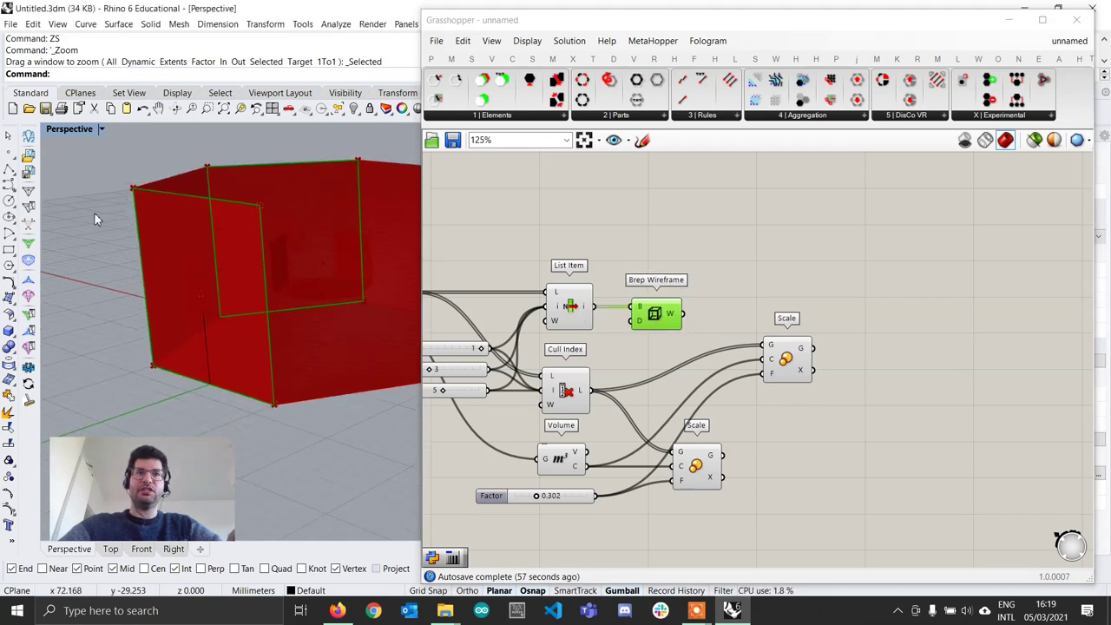
Step: Add a Join Curves component after Brep Wireframe, connect W to its C input and move both closer to List Item
right_drag(792, 295, 715, 285)
drag(707, 352, 753, 366)
double_click(677, 294)
mouse_move(769, 348)
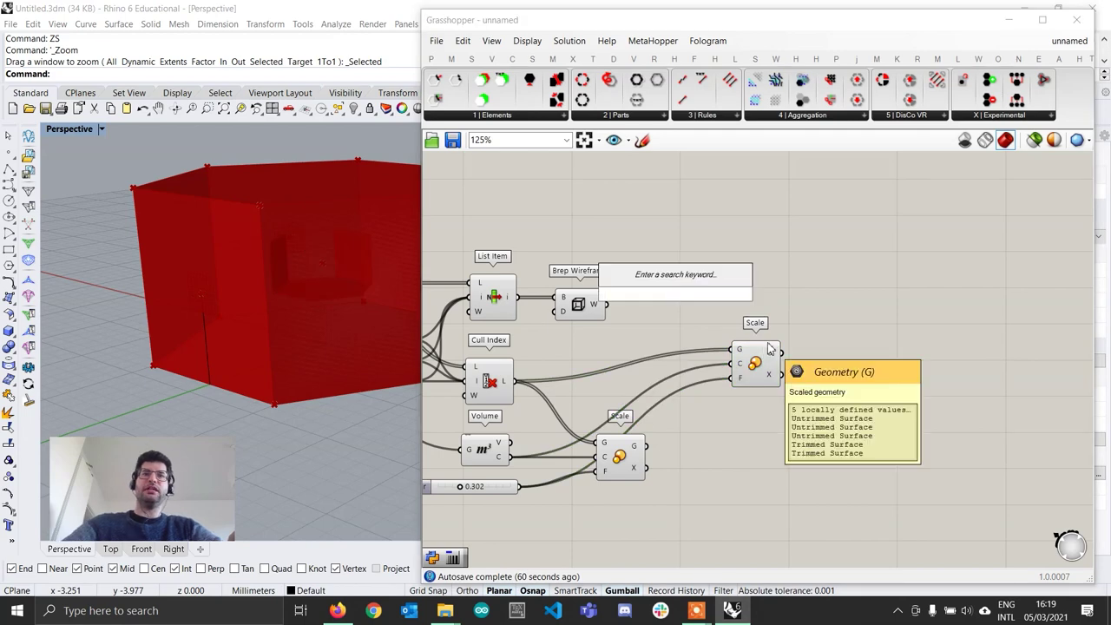
text(join curv)
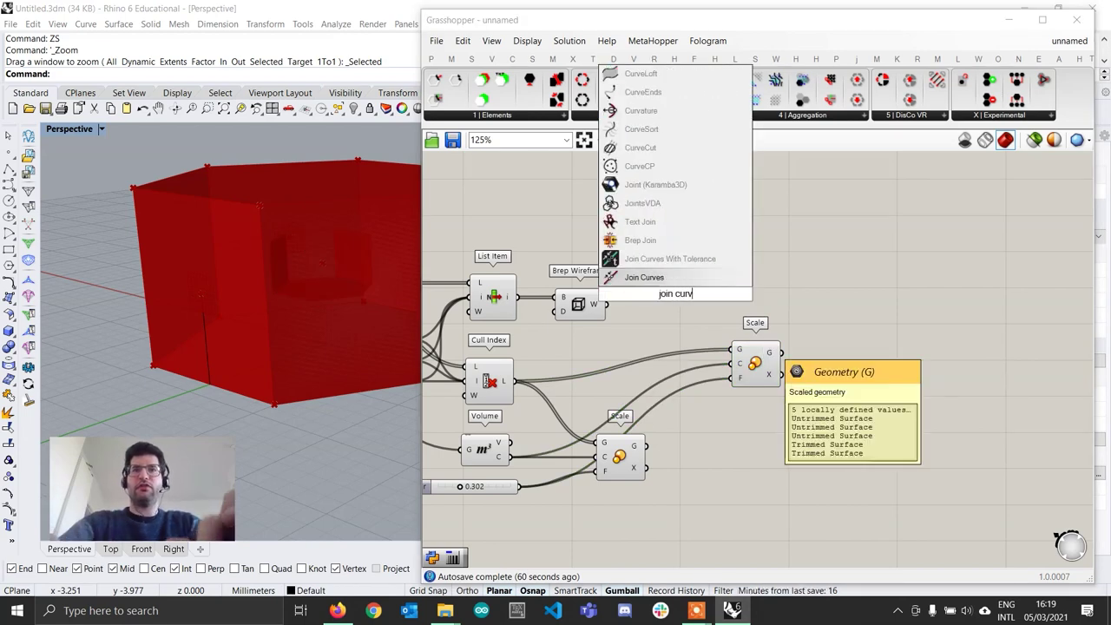
key(Return)
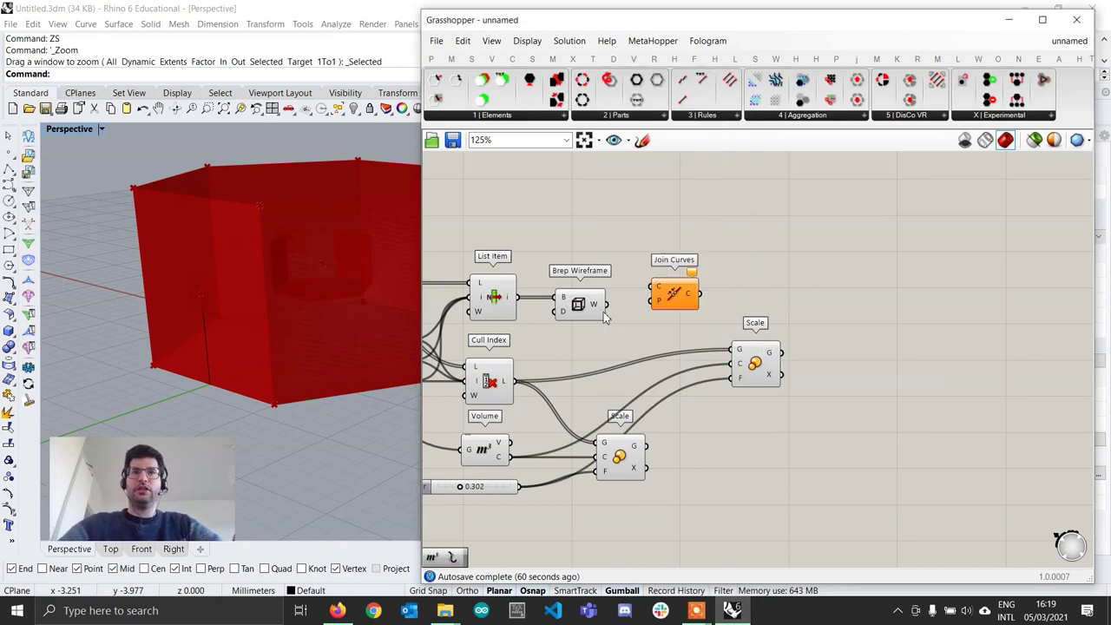
drag(606, 303, 575, 310)
drag(679, 302, 582, 290)
drag(580, 307, 640, 292)
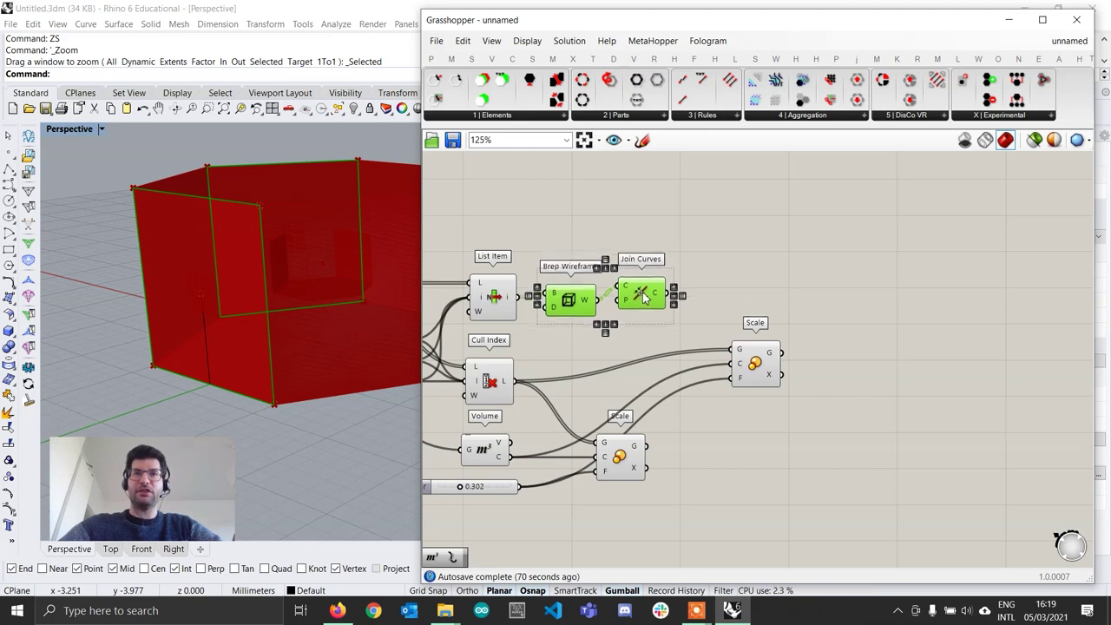
Step: Replace the G input of the duplicated Scale with the C output of Join Curves, inspect the scaled outlines and lower the component slightly
click(721, 286)
right_drag(721, 286, 741, 278)
drag(656, 289, 765, 342)
click(779, 371)
right_drag(261, 234, 296, 314)
shift+right_drag(295, 314, 221, 250)
scroll(308, 288, up, 5)
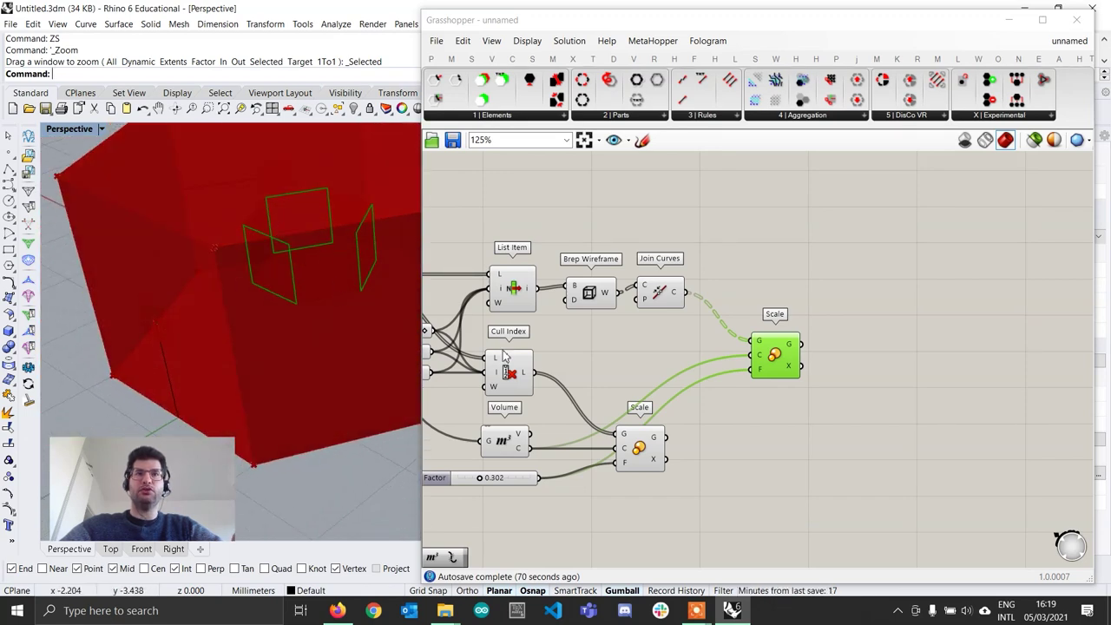
drag(780, 368, 775, 379)
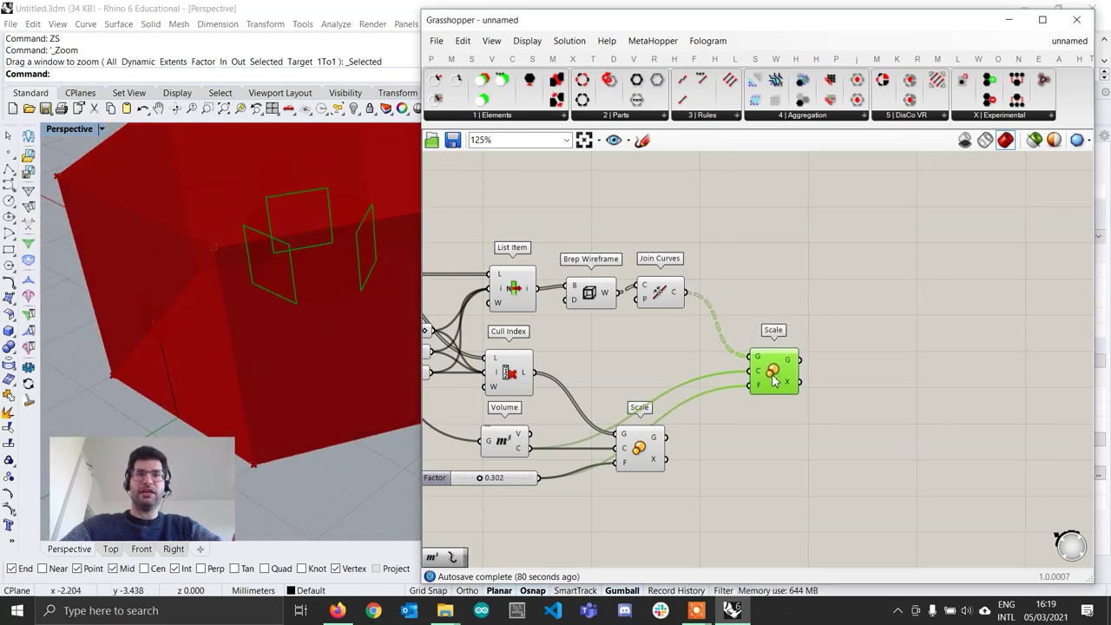
Step: Add another Scale component above the duplicated one, connect the C output of Join Curves to its G input and align the two components
right_drag(761, 340, 685, 339)
click(733, 422)
double_click(706, 295)
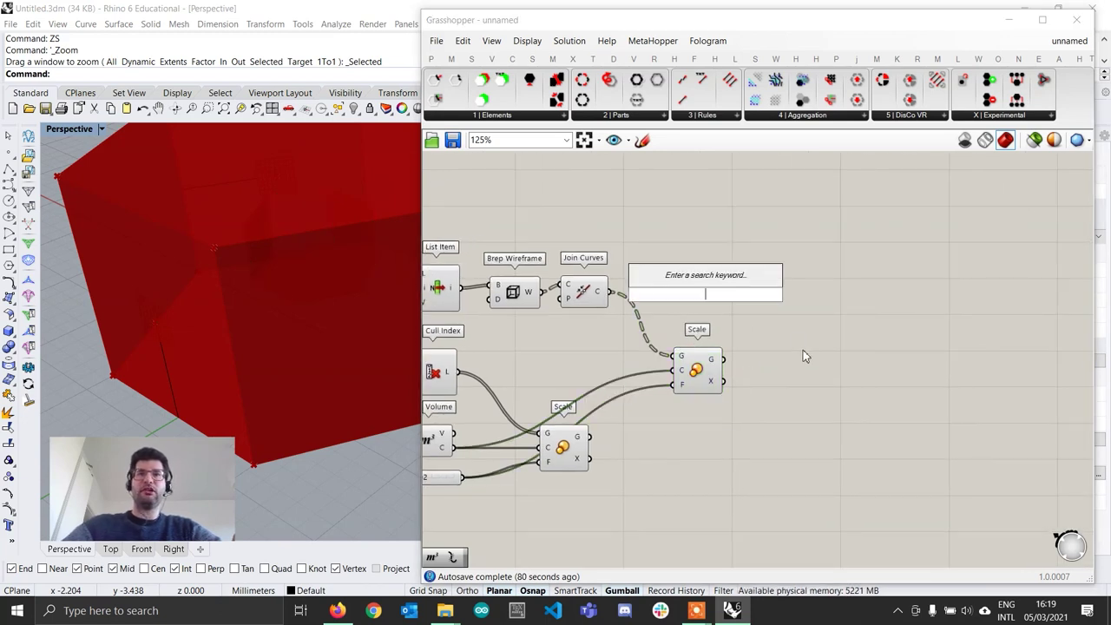
text(scale)
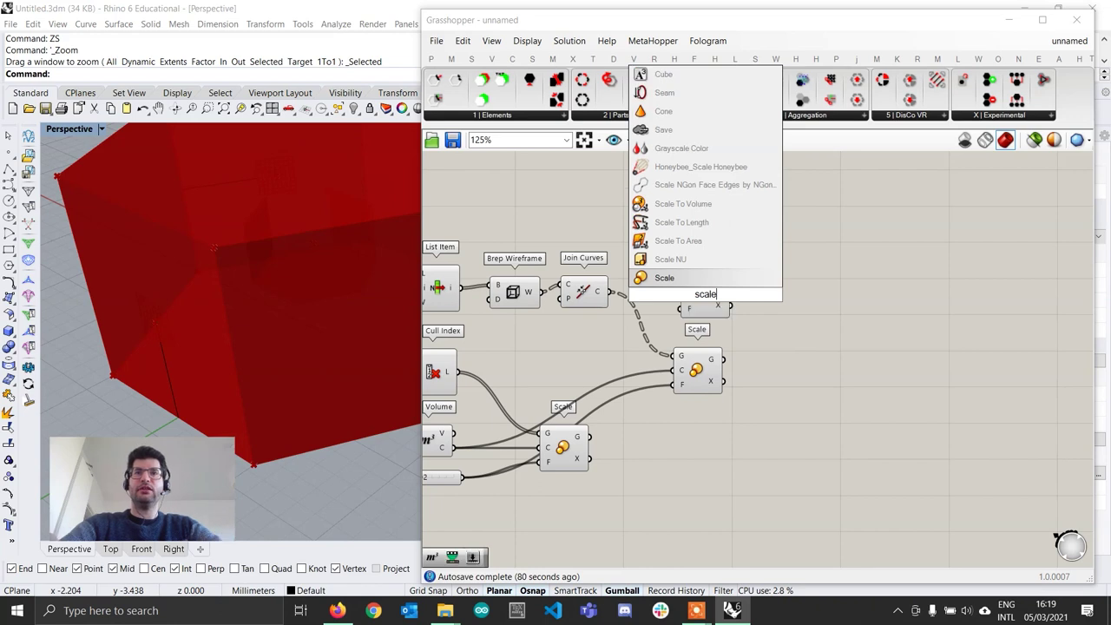
key(Return)
drag(705, 382, 738, 386)
drag(712, 300, 738, 308)
drag(612, 292, 758, 292)
drag(731, 376, 750, 389)
drag(761, 295, 756, 312)
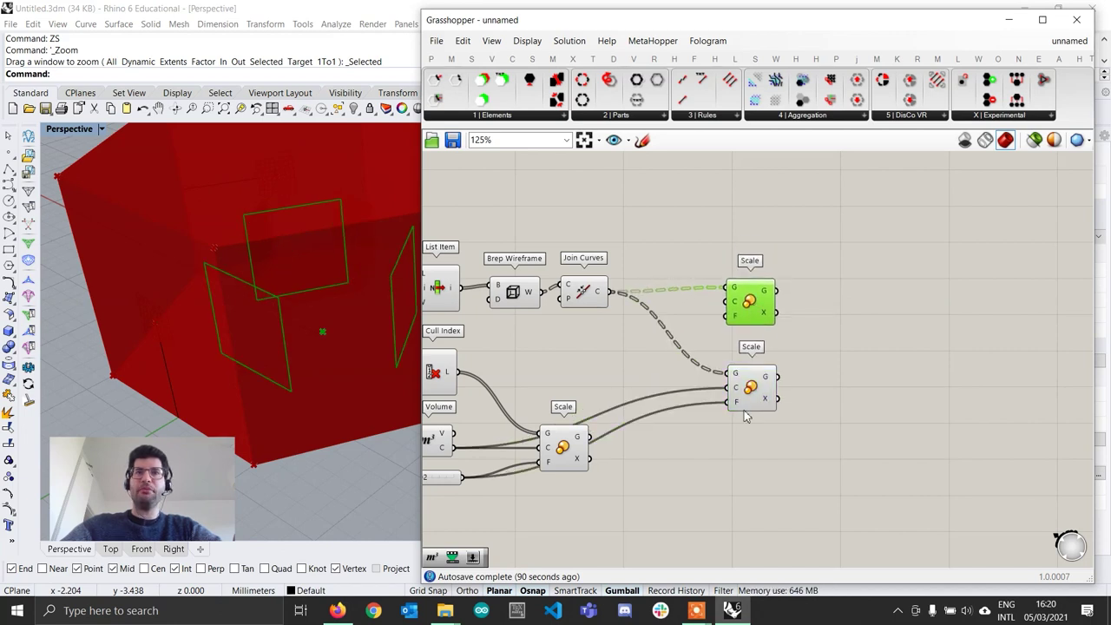
Step: Check the Volume centroid, add a Polygon Center component after Join Curves and connect the C output of Join Curves to its P input
right_drag(552, 412, 589, 401)
click(469, 429)
scroll(261, 354, down, 2)
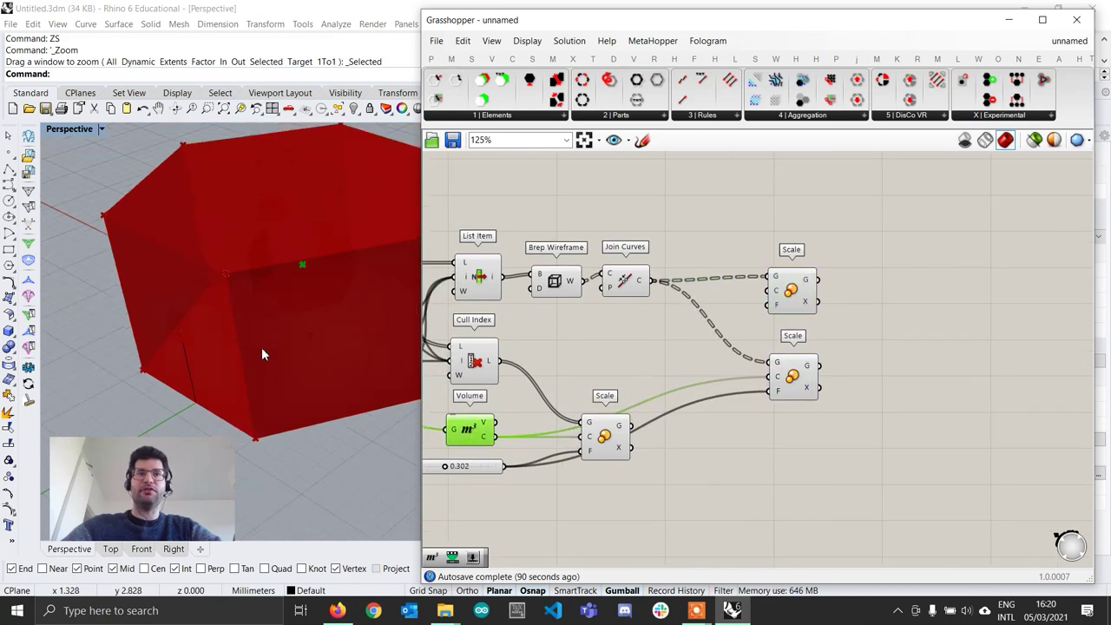
double_click(668, 340)
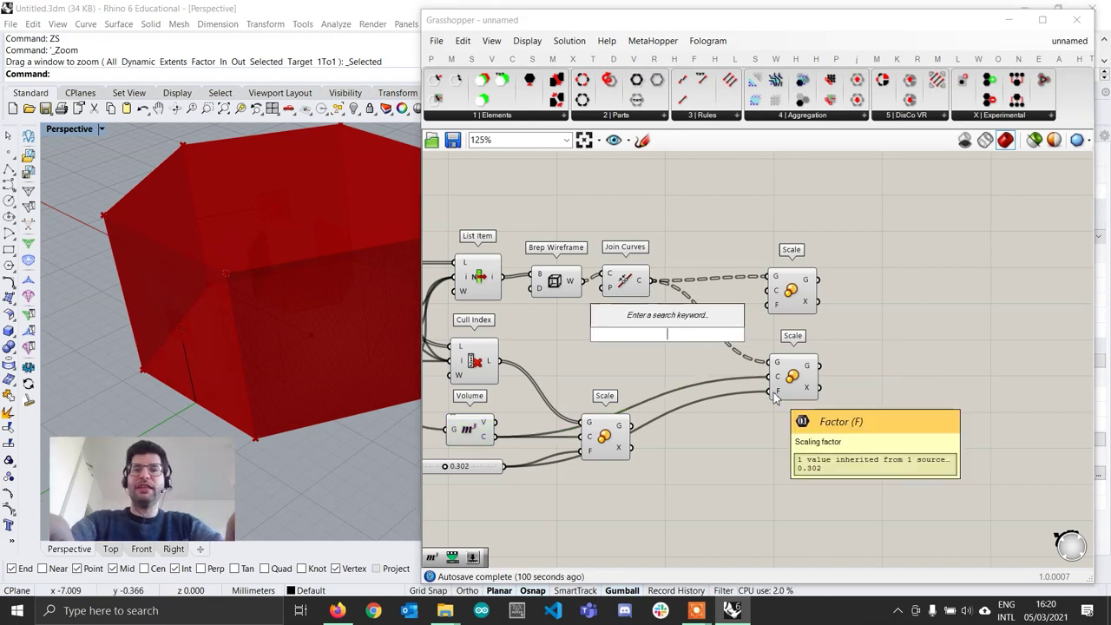
text(polygo)
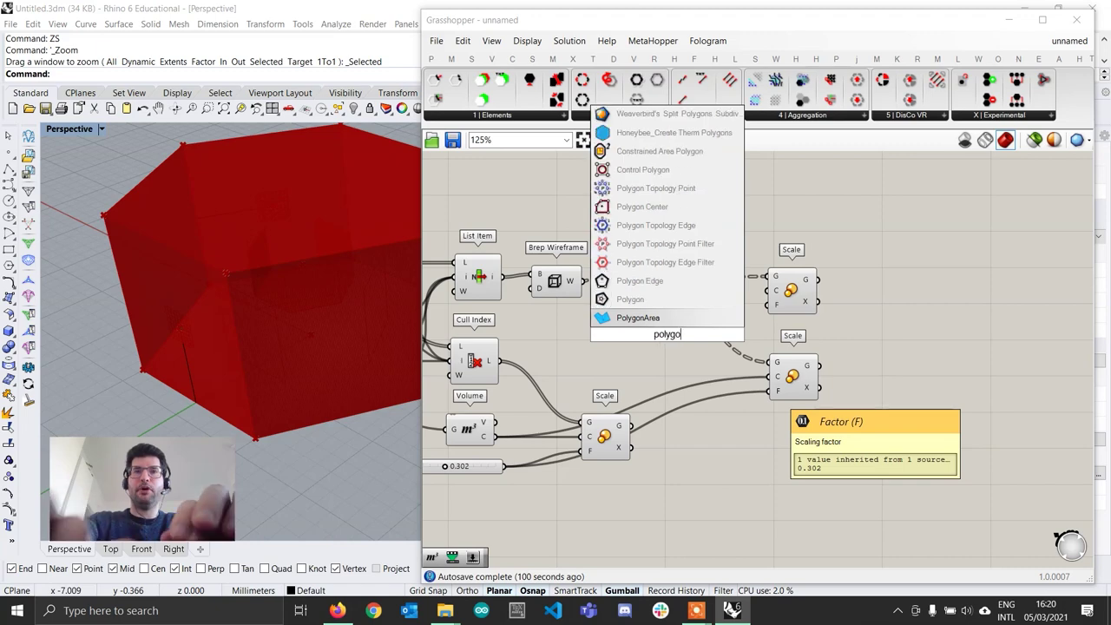
text(n cen)
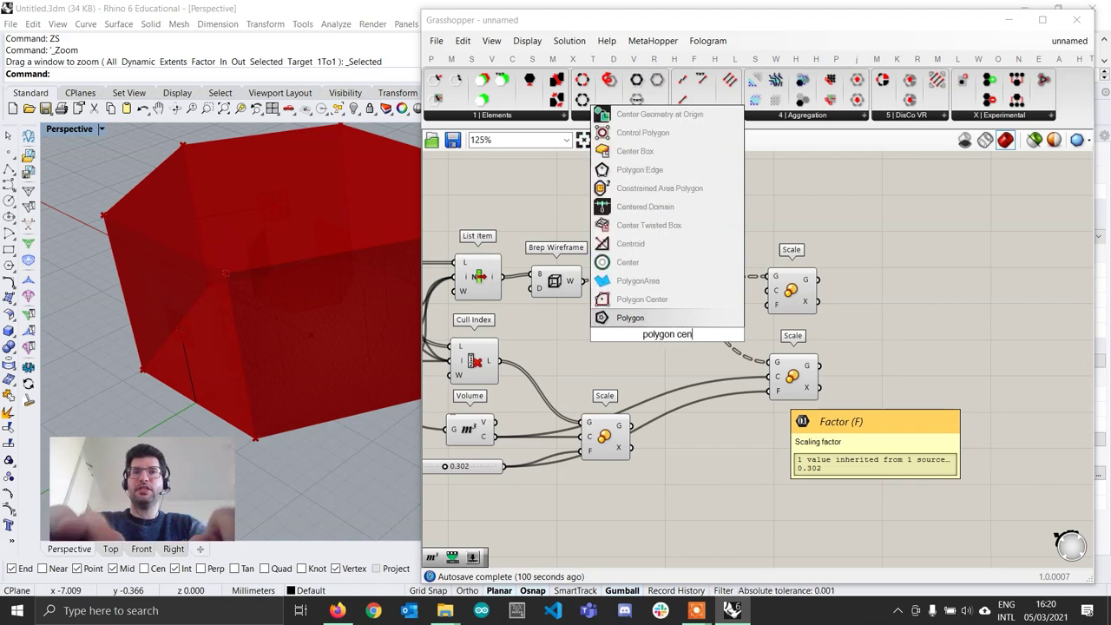
click(673, 298)
drag(647, 276, 639, 280)
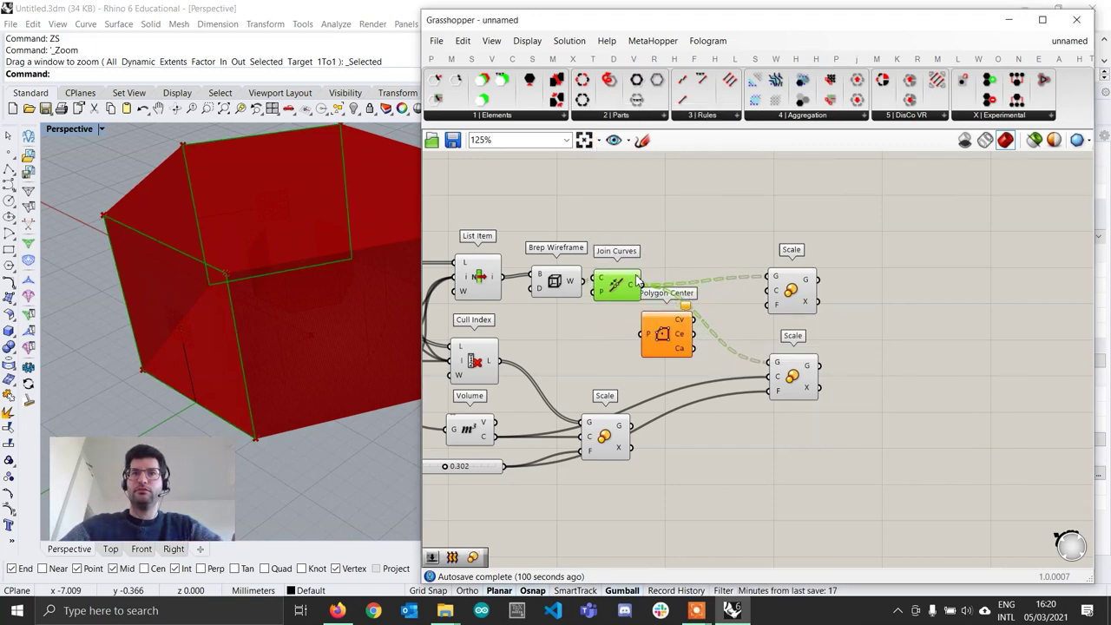
drag(649, 328, 701, 315)
Step: Raise the upper Scale component, connect the Cv output of Polygon Center to its C input and inspect the scaled outlines
drag(785, 299, 783, 262)
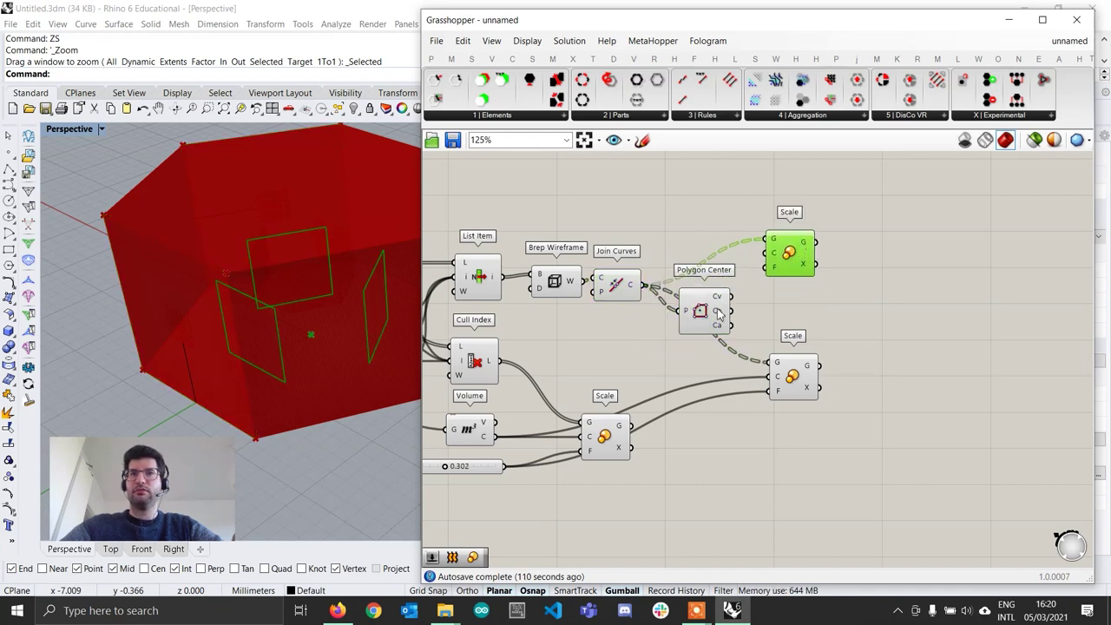
drag(719, 318, 715, 312)
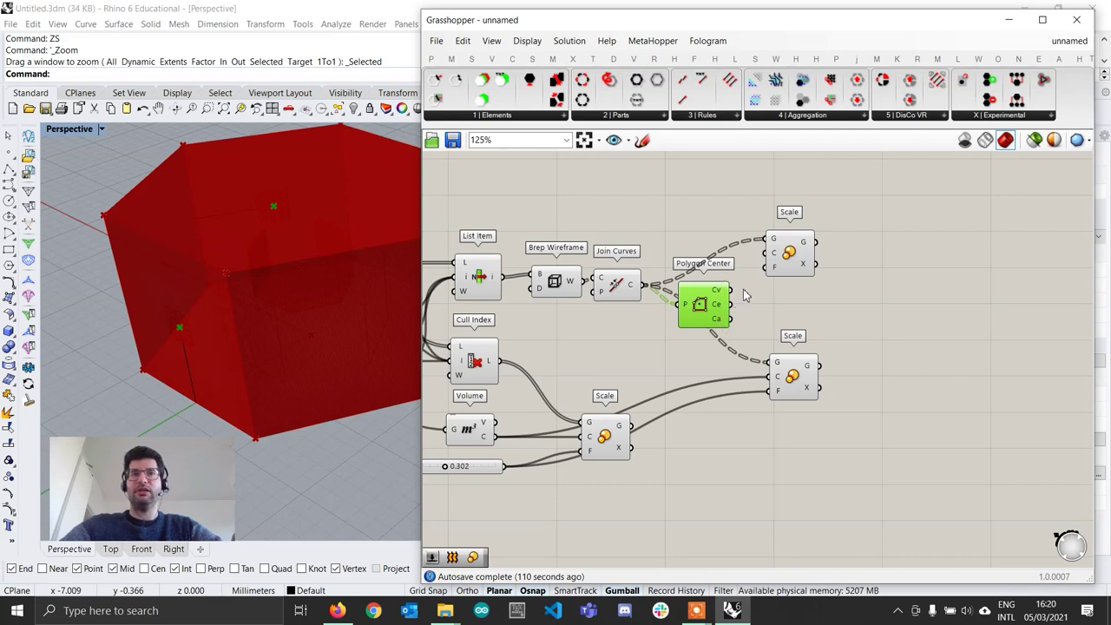
drag(736, 302, 797, 248)
click(797, 248)
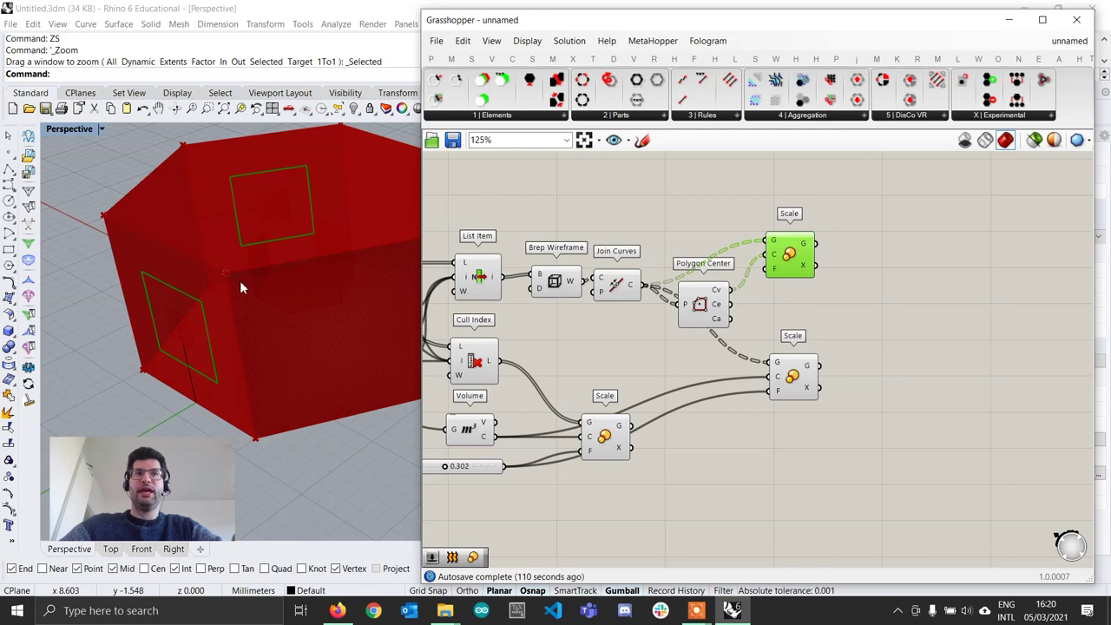
scroll(239, 280, down, 5)
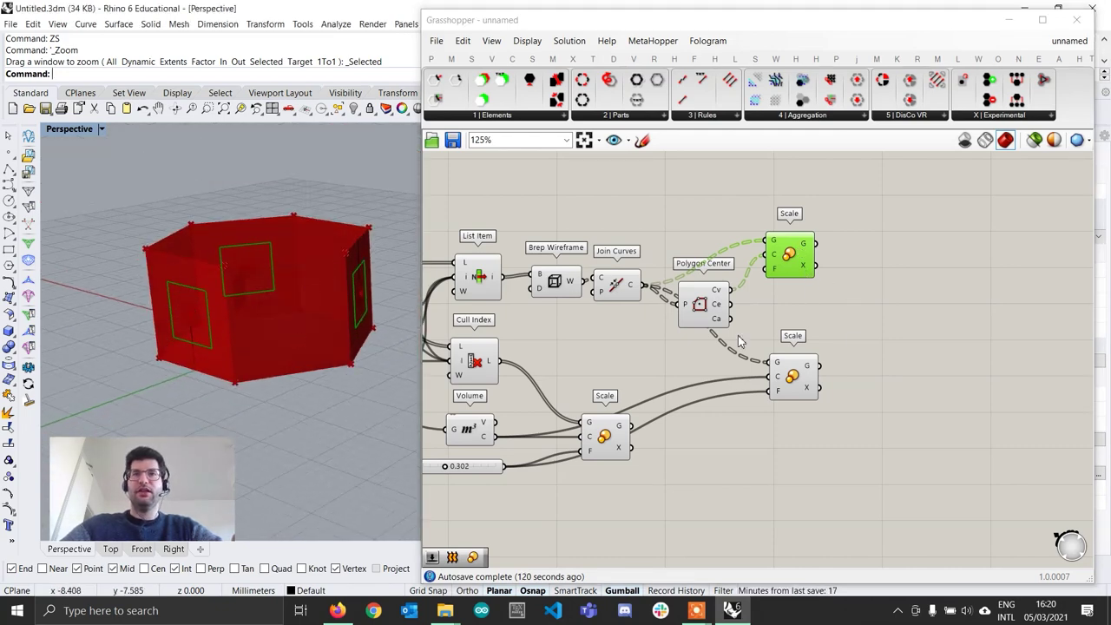
Step: Add a default number slider of 0.250 above Join Curves and Polygon Center
right_drag(744, 328, 784, 336)
double_click(704, 223)
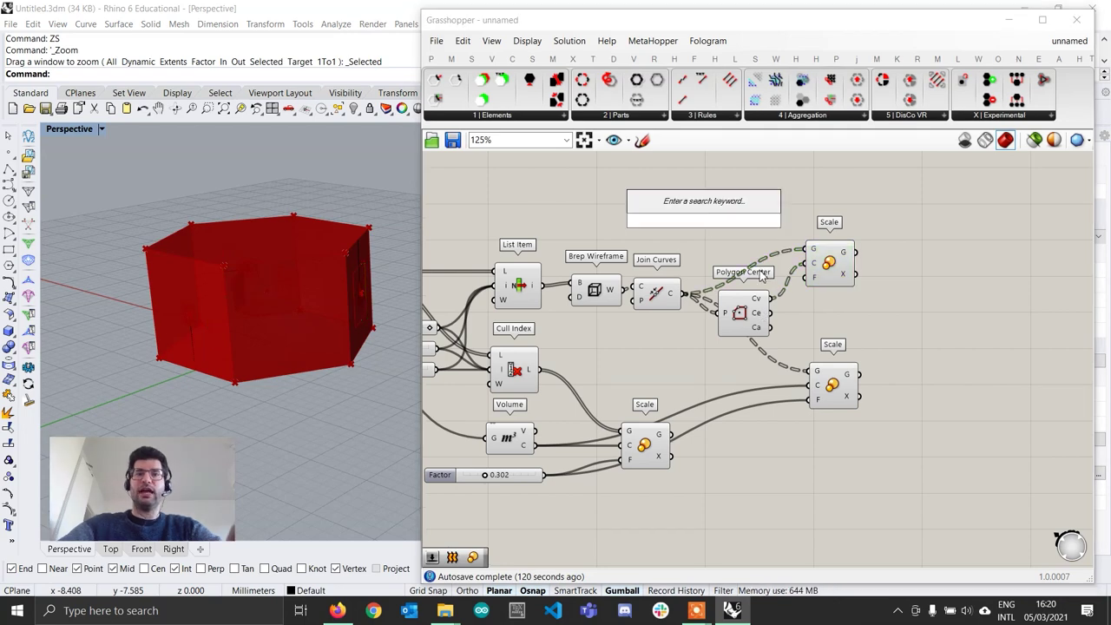
text(slider)
click(694, 146)
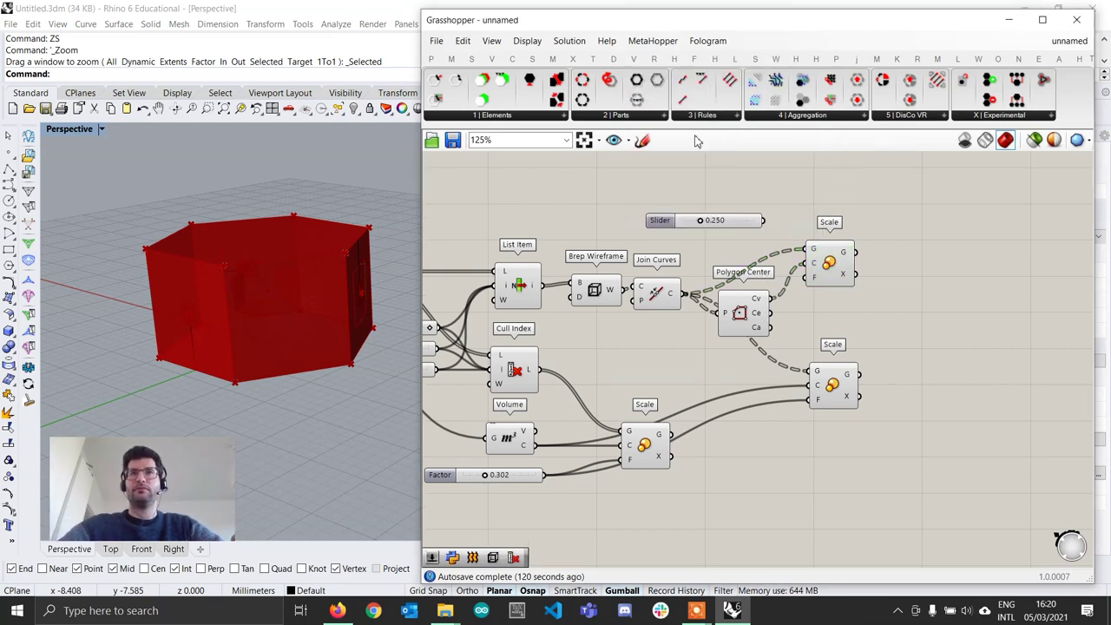
Step: Connect the 0.250 slider to the upper Scale's F input, move it beneath the existing Factor slider and group both sliders
scroll(182, 338, up, 3)
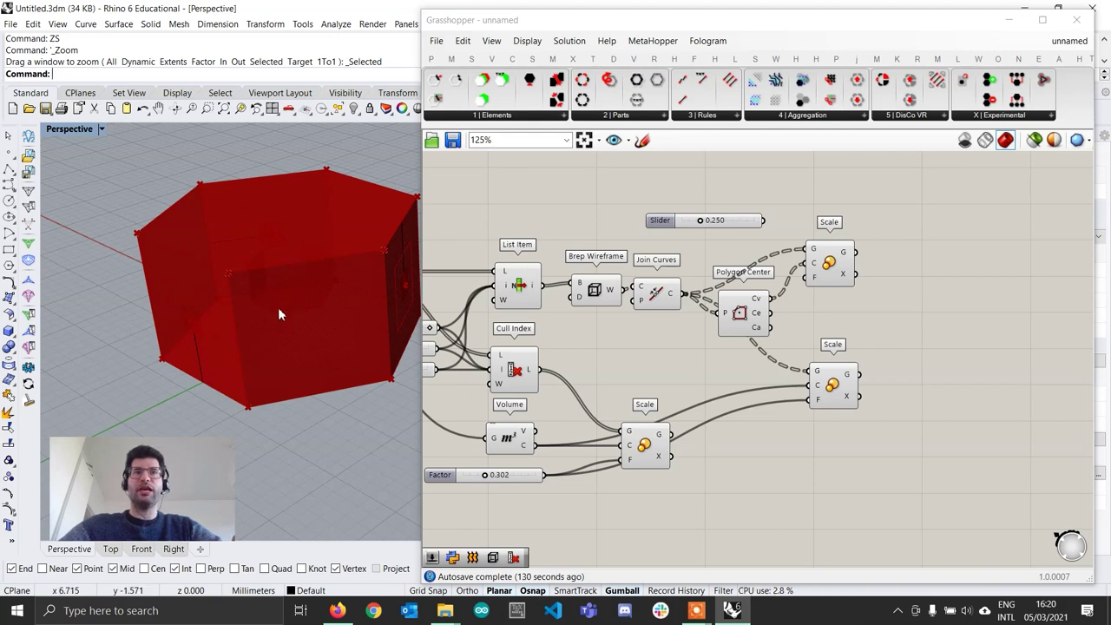
drag(764, 223, 804, 278)
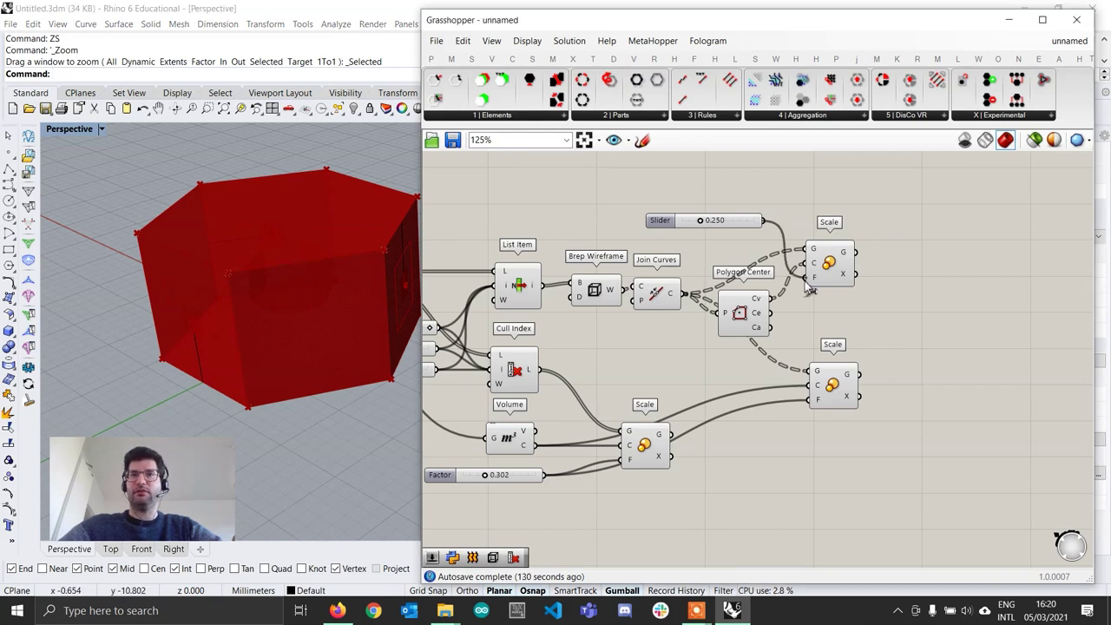
drag(734, 226, 541, 434)
scroll(743, 210, down, 1)
drag(549, 437, 551, 458)
key(ctrl+g)
click(512, 507)
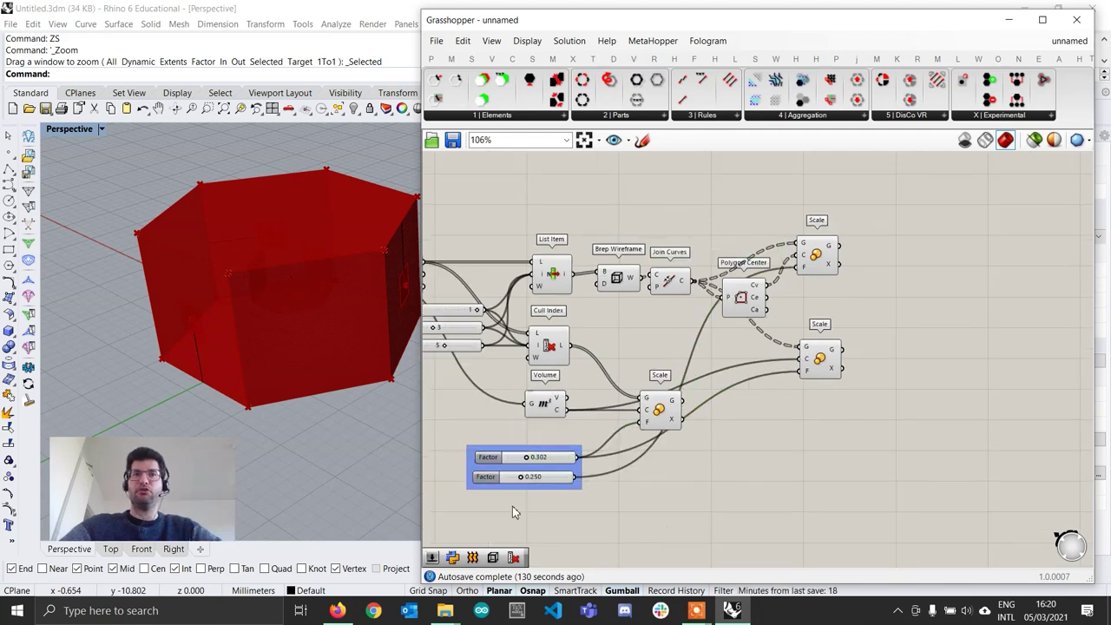
Step: Set the lower Factor slider to 0.314, then align the upper Scale with Join Curves and place Polygon Center slightly lower
scroll(512, 506, up, 1)
click(563, 473)
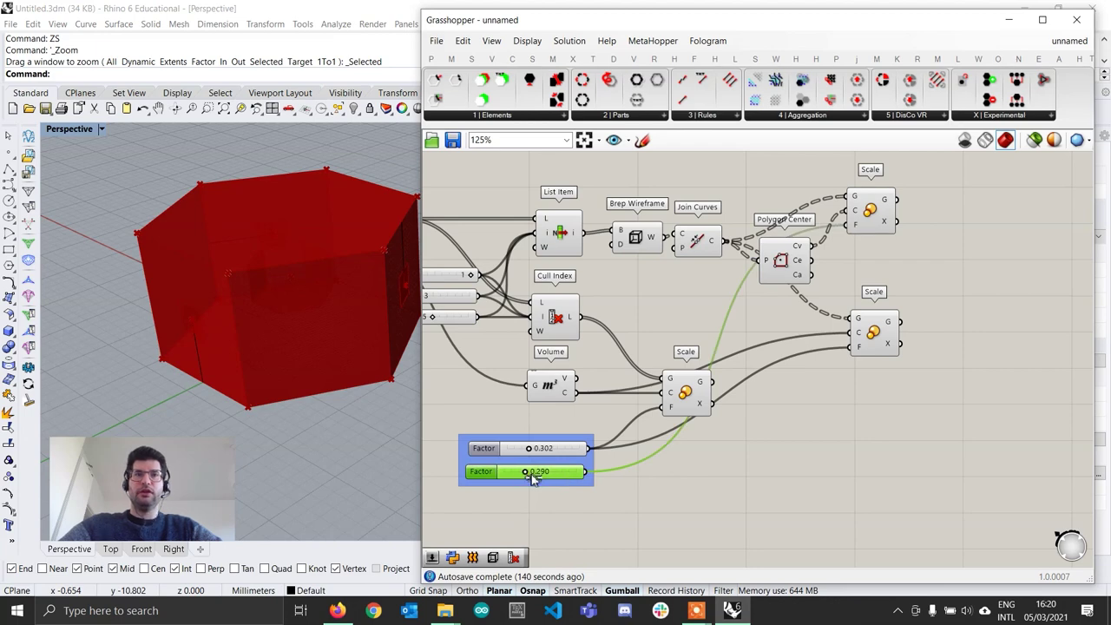
drag(860, 215, 865, 268)
drag(784, 265, 783, 279)
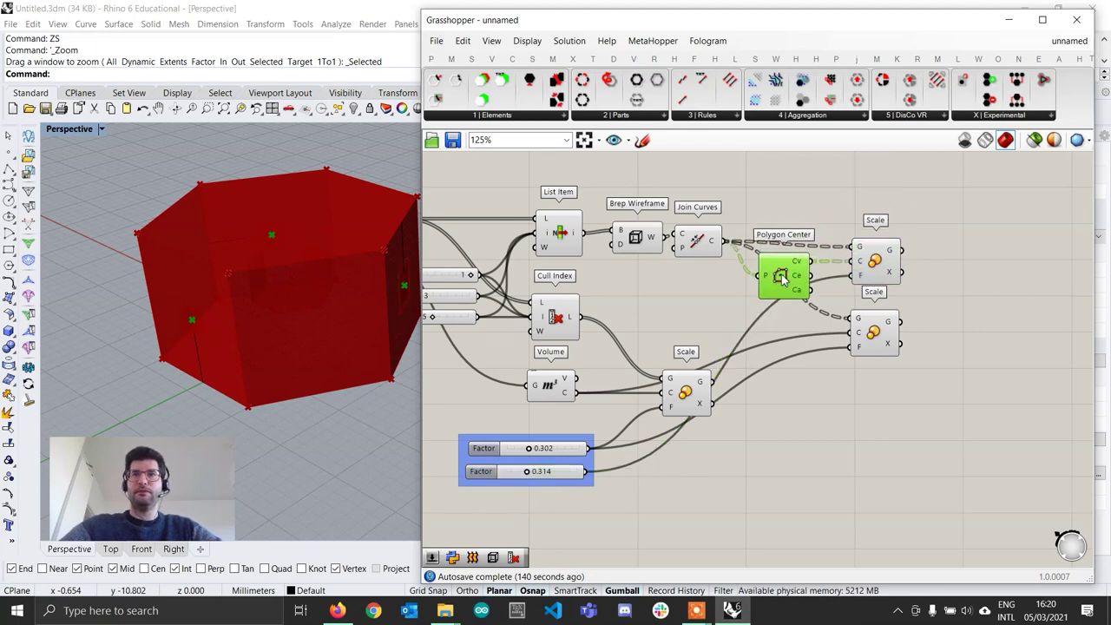
drag(886, 276, 884, 270)
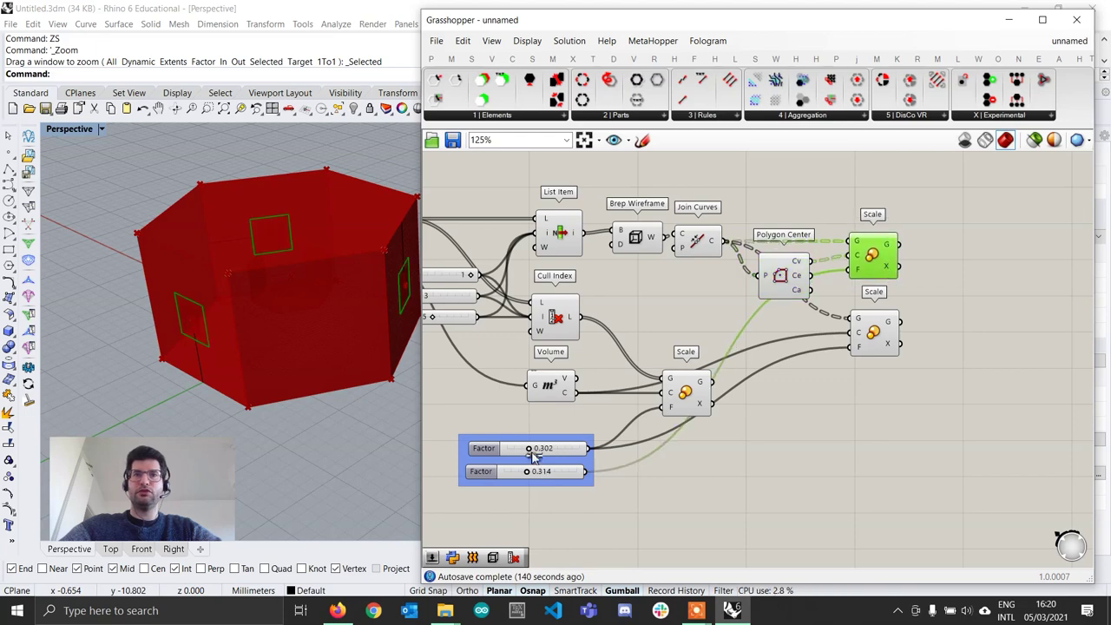
Step: Set the upper Factor slider to 0.678 and the lower one to 0.490, comparing the outlines of the two outline Scale components
drag(562, 449, 553, 450)
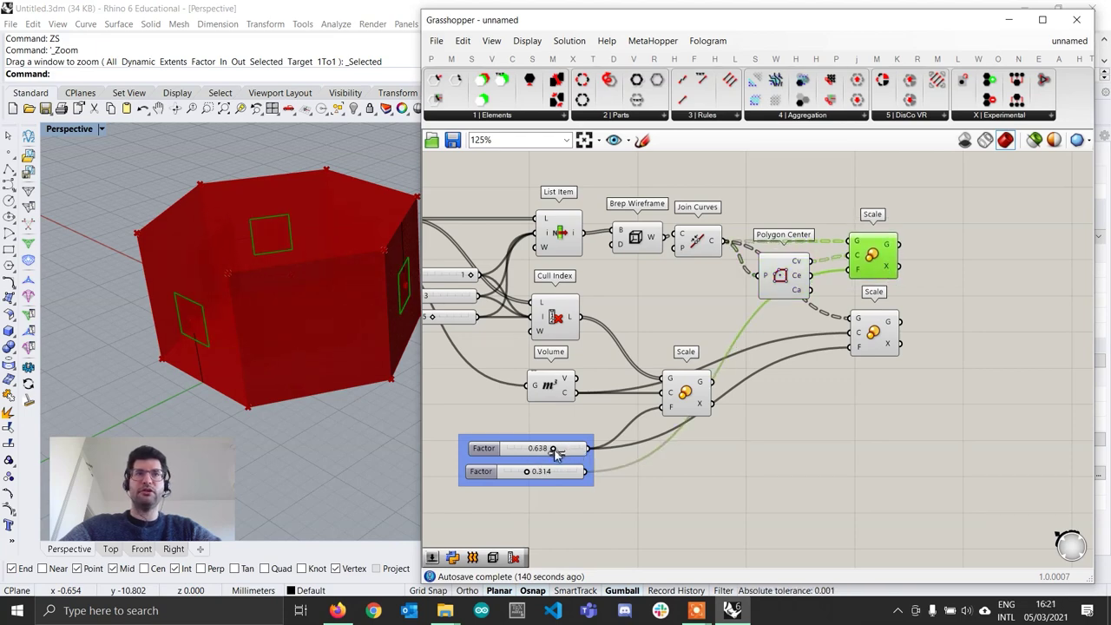
click(875, 327)
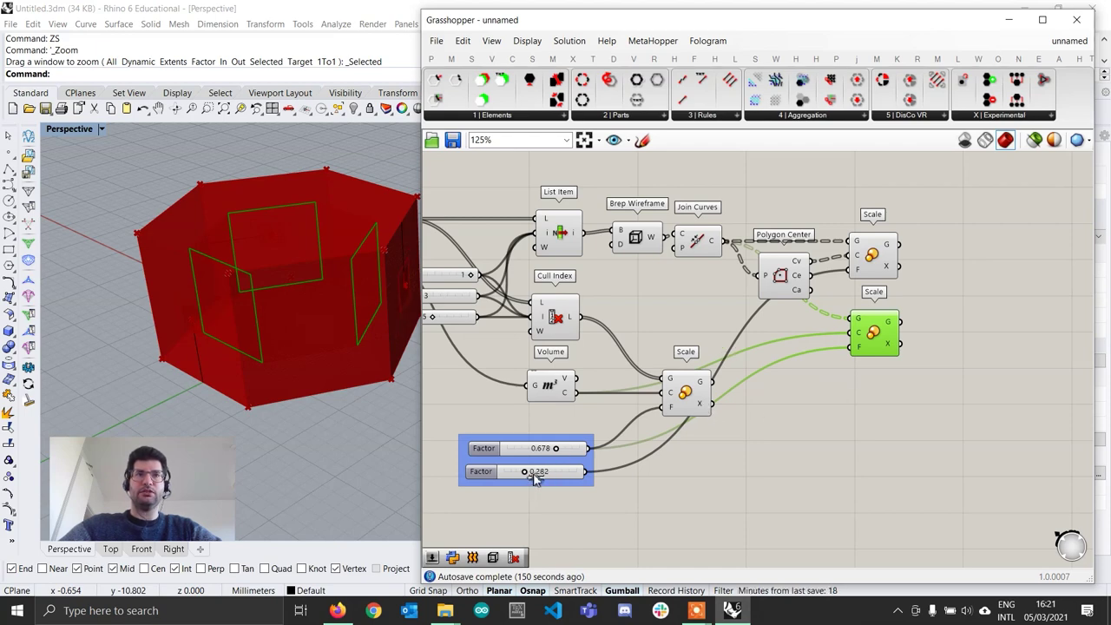
click(866, 426)
right_drag(947, 367, 766, 396)
mouse_move(706, 362)
mouse_down()
mouse_move(716, 361)
mouse_move(708, 369)
mouse_up()
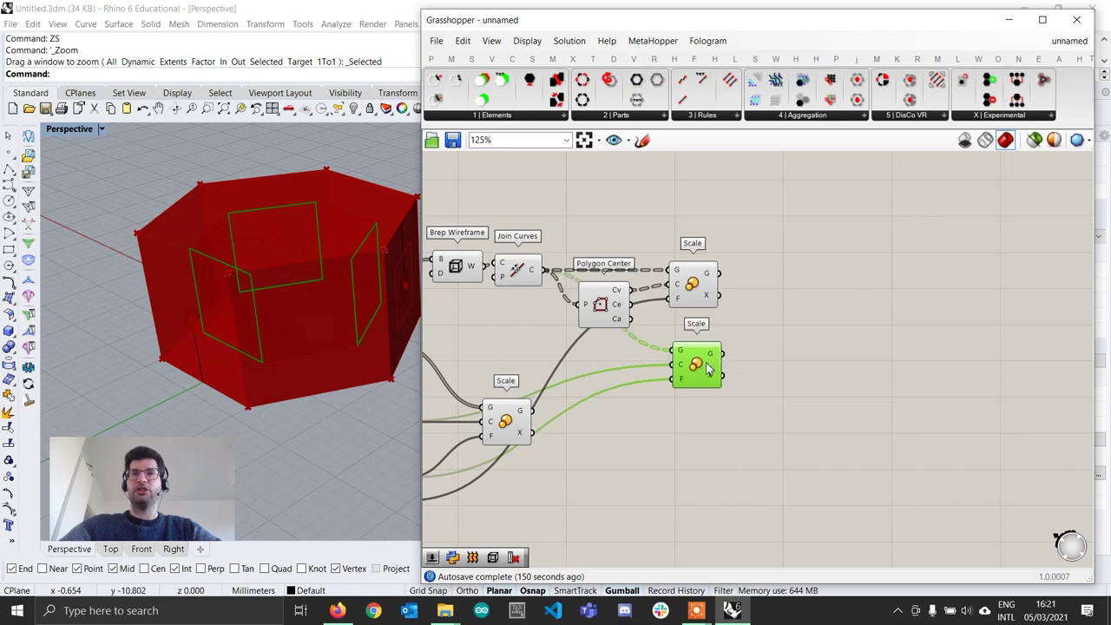
click(709, 297)
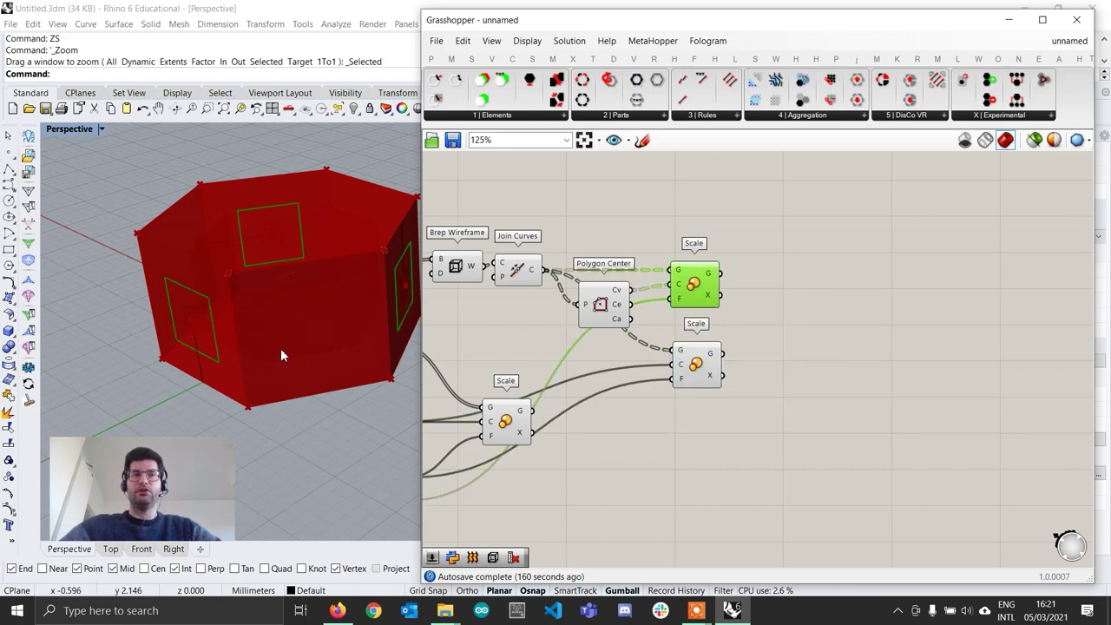
Step: Add a Loft component after the two outline Scale components
right_drag(824, 383, 762, 404)
double_click(744, 352)
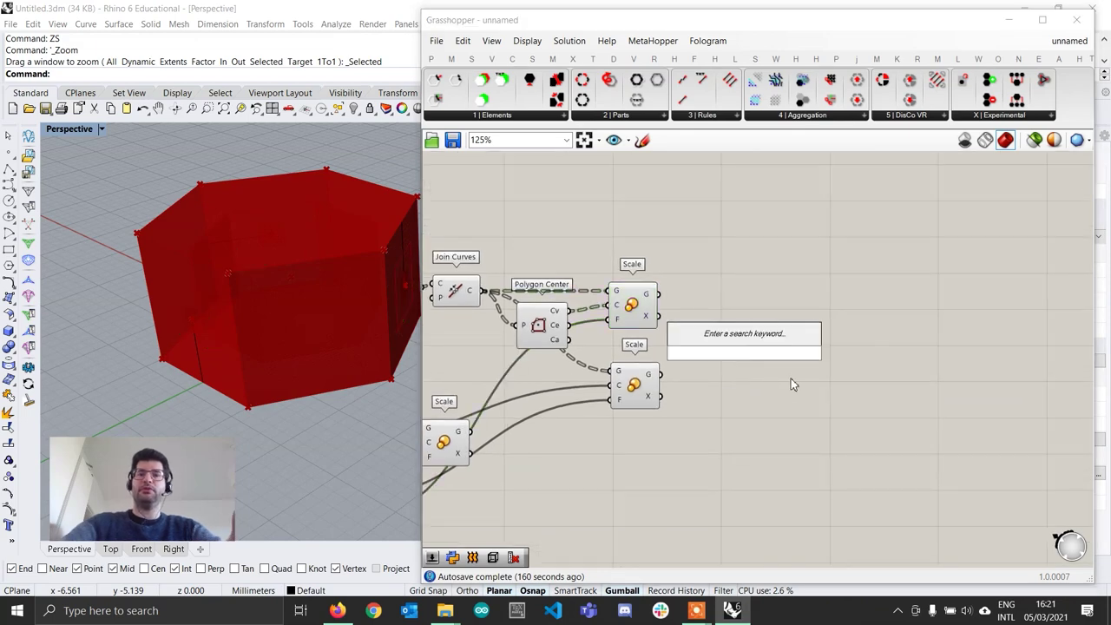
text(loft)
key(Return)
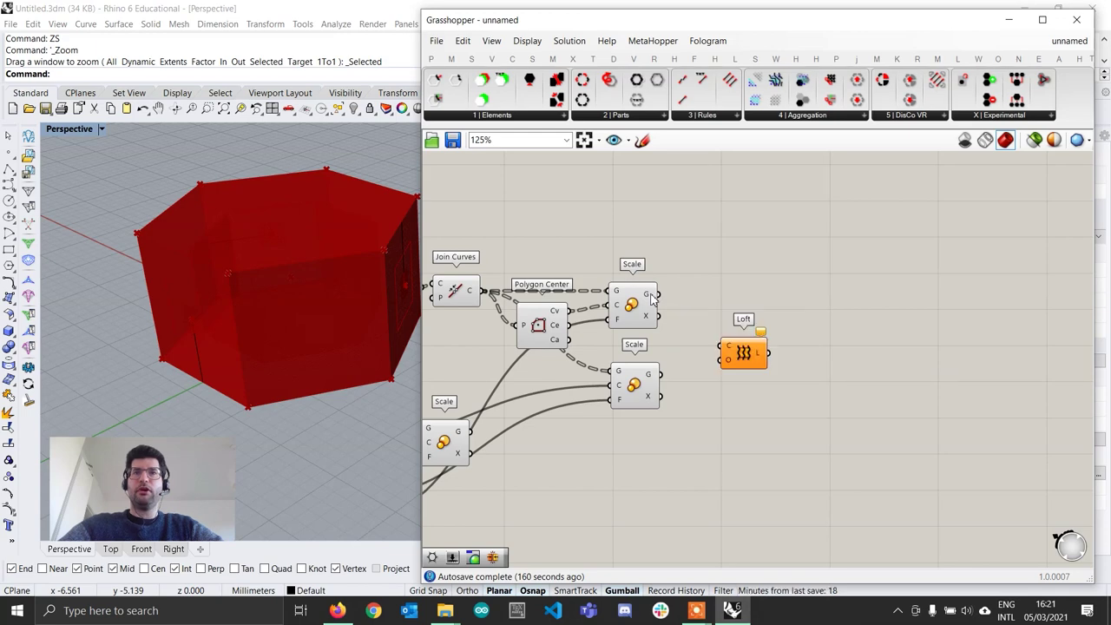
Step: Simplify the G outputs of both outline Scale components and connect them together to the C input of Loft
right_click(654, 298)
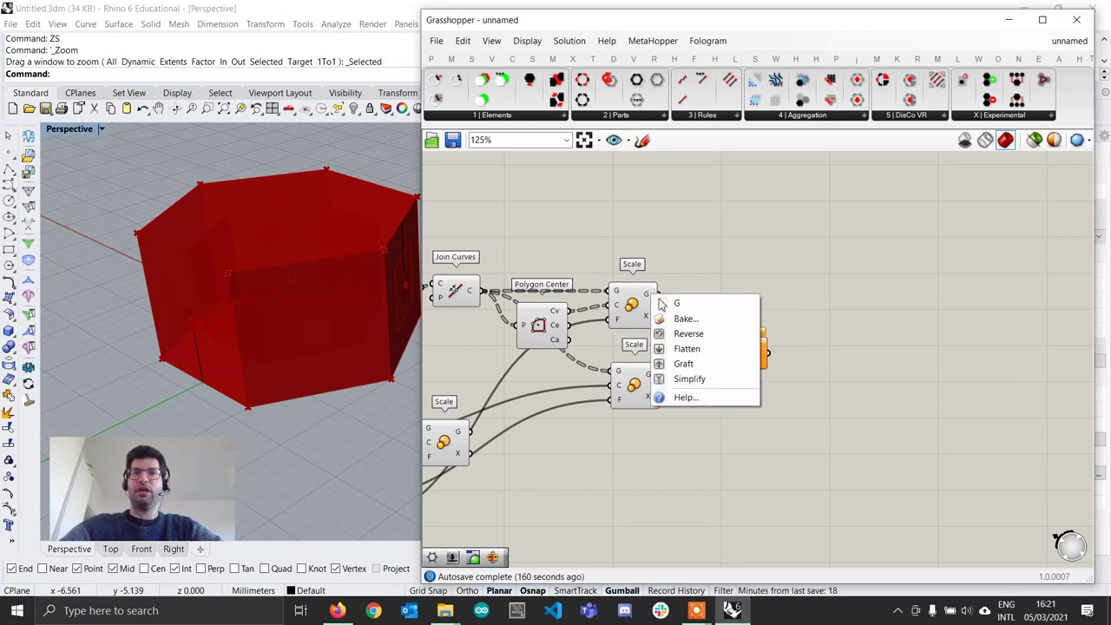
click(708, 379)
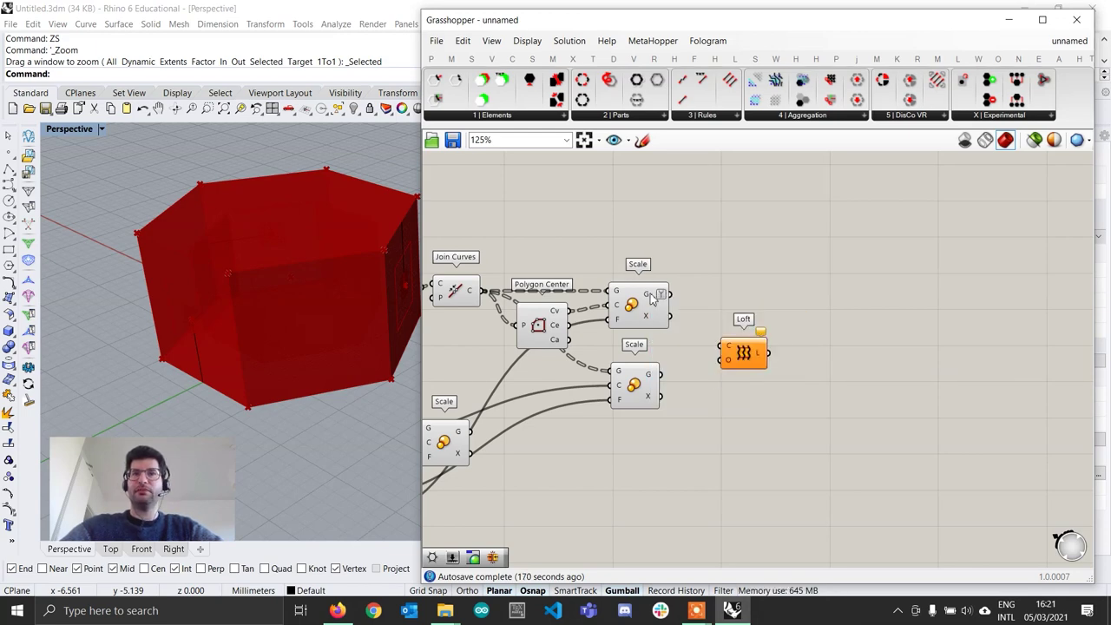
right_click(655, 378)
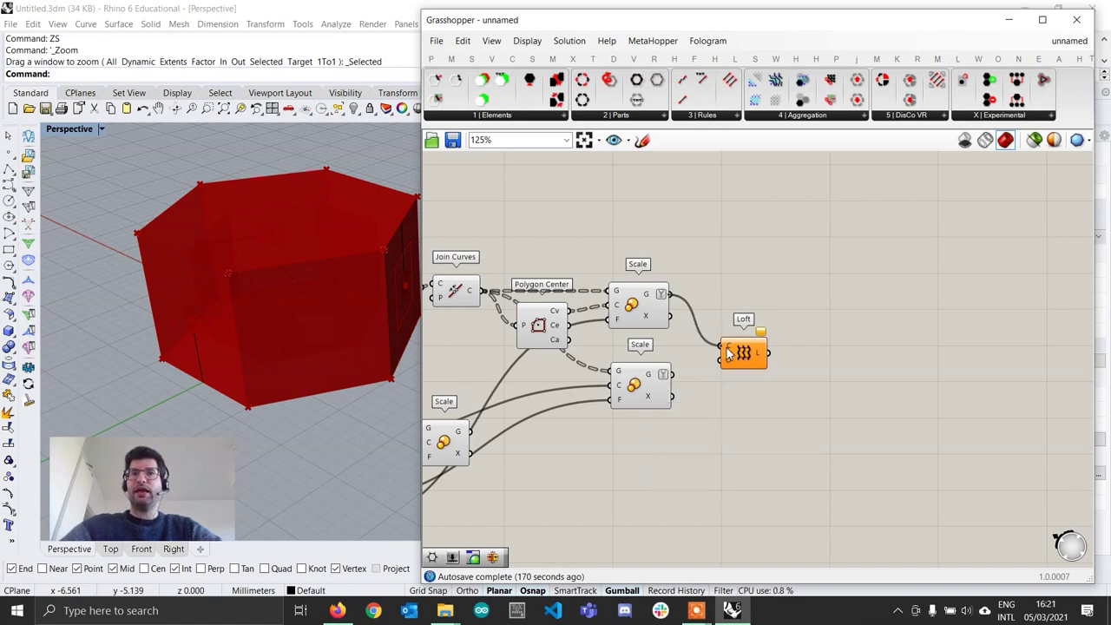
drag(727, 348, 749, 325)
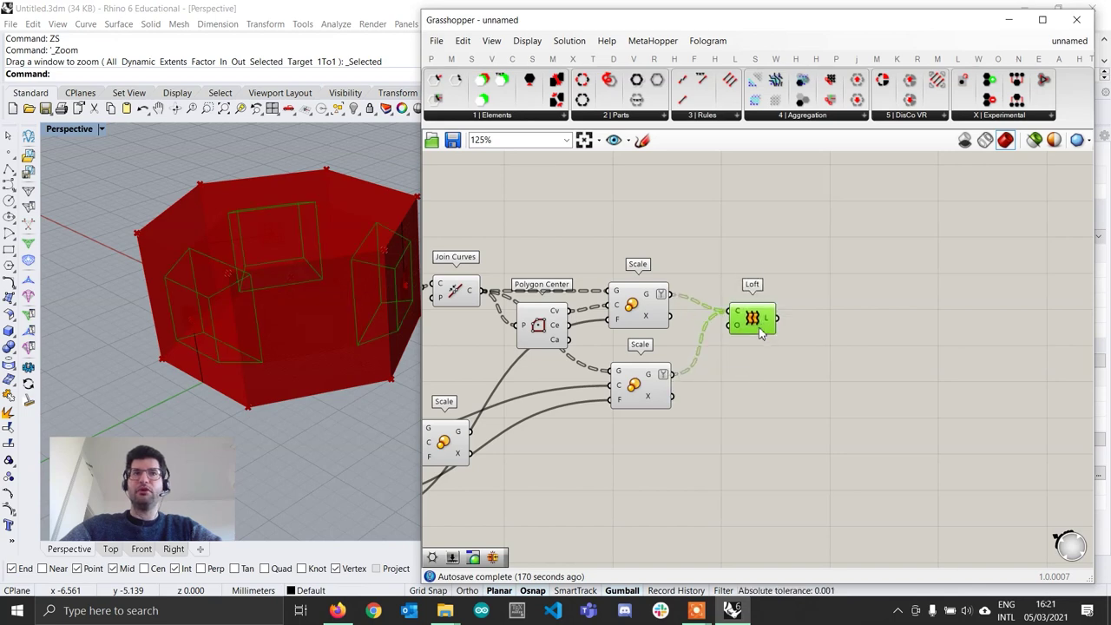
Step: Set the upper Factor slider to 0.486 and the lower one to 0.778 to test the lofted openings
right_drag(317, 275, 307, 312)
right_drag(626, 391, 735, 380)
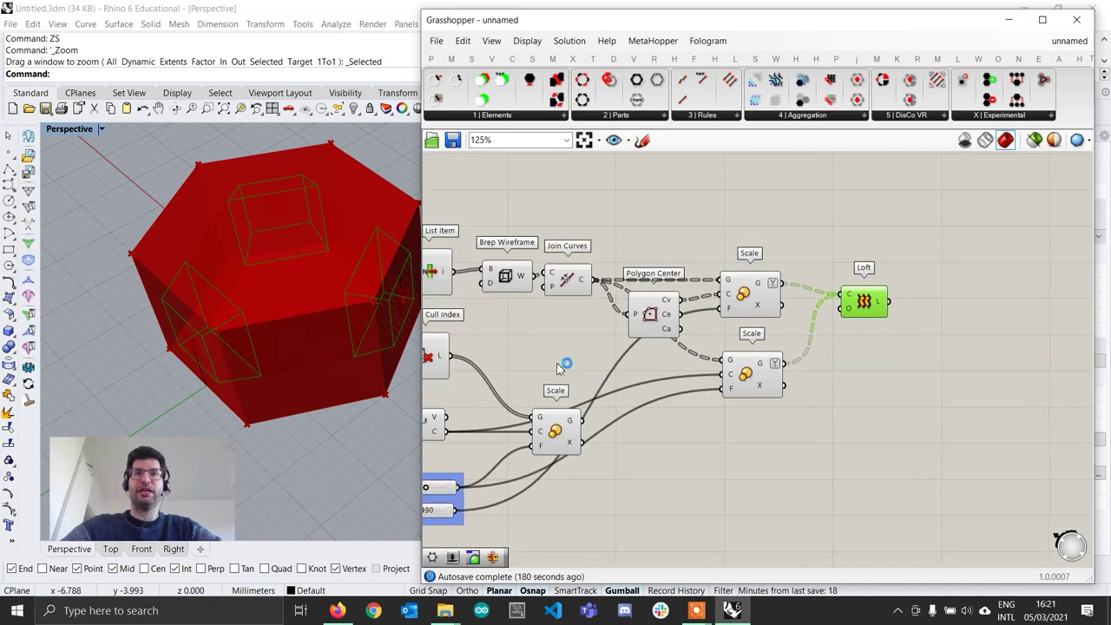
scroll(462, 460, down, 1)
right_drag(462, 460, 561, 440)
scroll(521, 455, up, 1)
drag(537, 469, 547, 489)
right_drag(1028, 363, 871, 356)
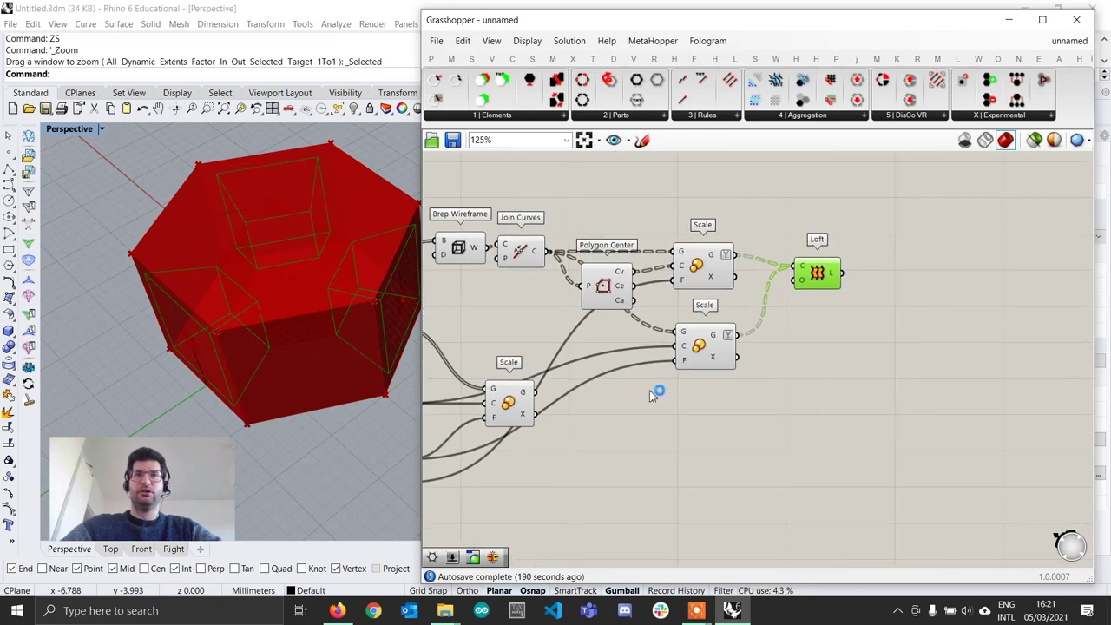
Step: Move the lower outline Scale up beneath the other one, lower Loft and shift the Scale fed by Cull Index closer
right_drag(680, 368, 745, 336)
scroll(747, 337, down, 1)
drag(771, 317, 766, 297)
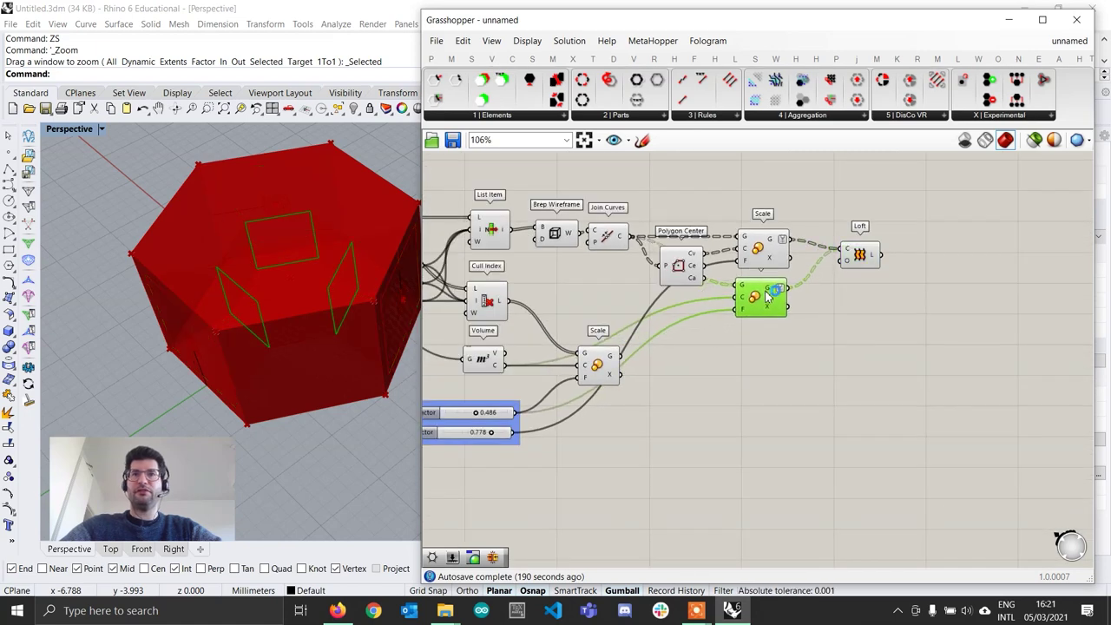
drag(861, 265, 857, 307)
click(598, 367)
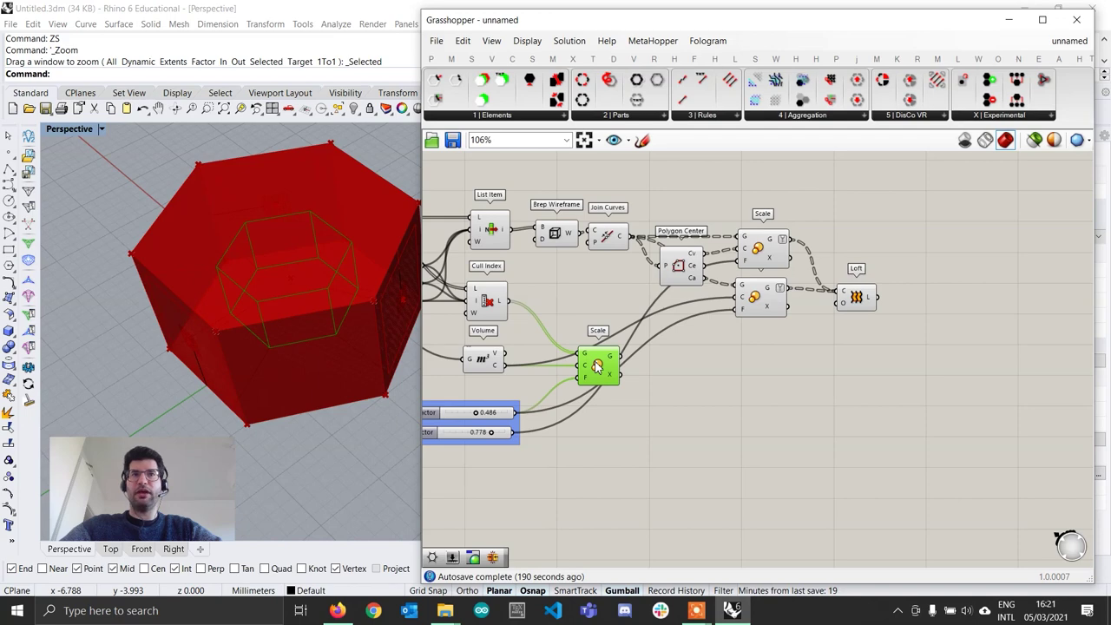
drag(597, 367, 630, 373)
Step: Add a Brep Join component after Loft
right_drag(934, 419, 879, 432)
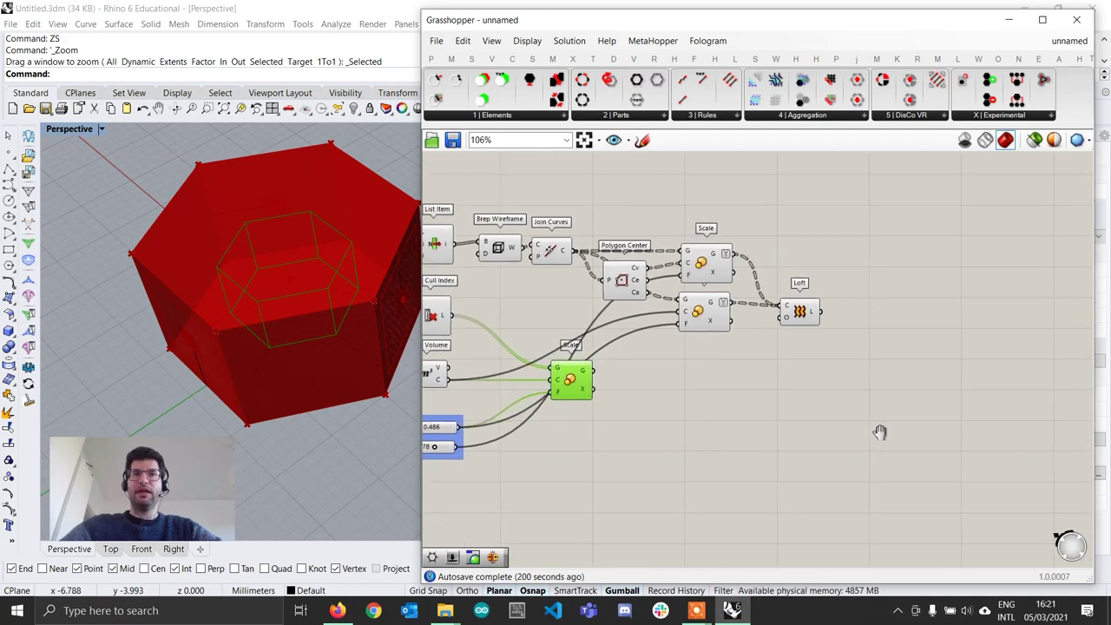
double_click(876, 373)
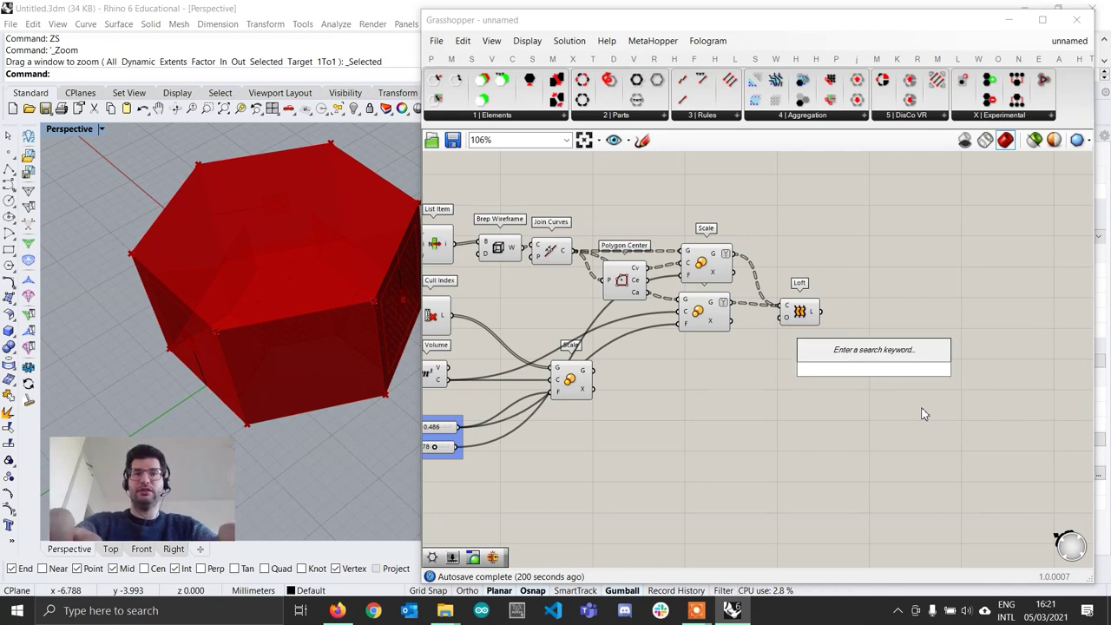
text(bre)
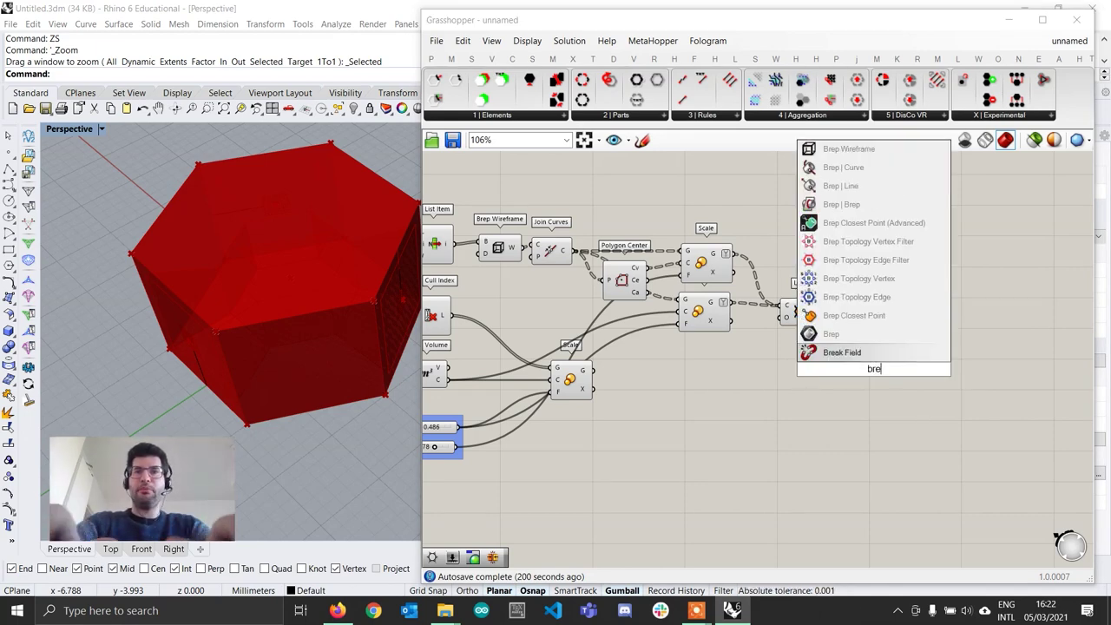
text(p join)
key(Return)
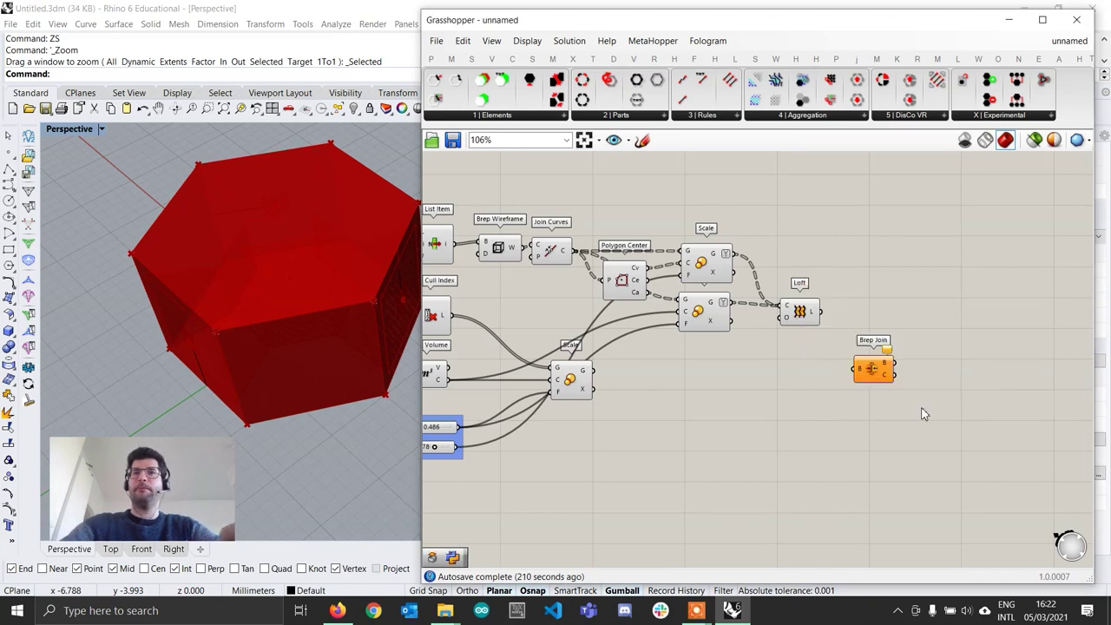
drag(869, 376, 871, 368)
Step: Connect Loft's L output and the G output of the Cull Index faces' Scale to Brep Join's B input and flatten it
scroll(821, 320, up, 1)
shift+drag(668, 376, 910, 393)
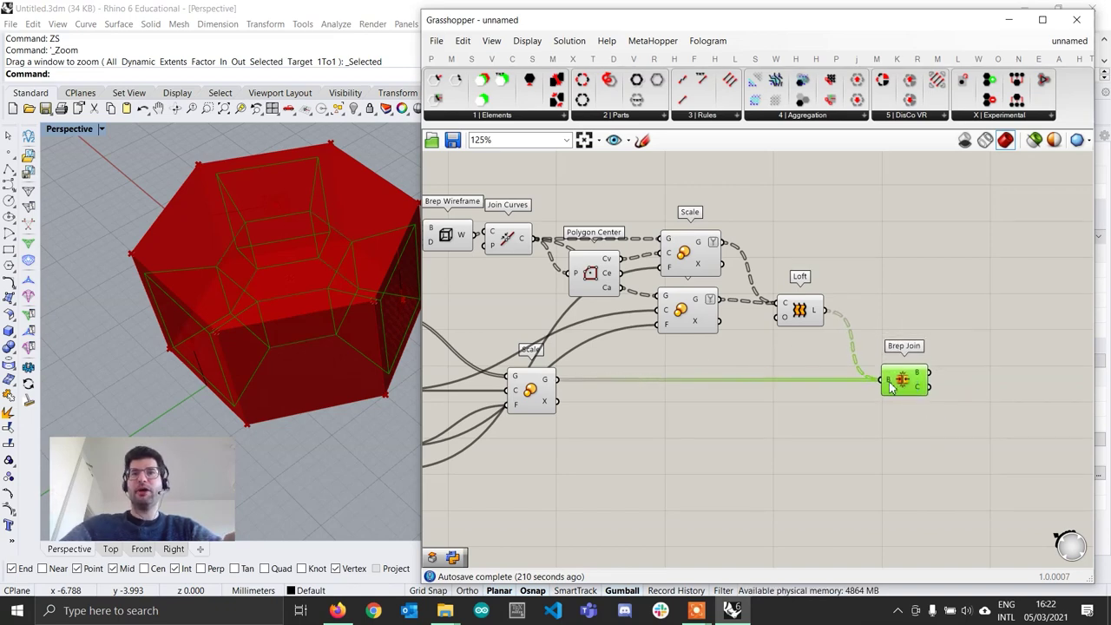
scroll(889, 385, up, 3)
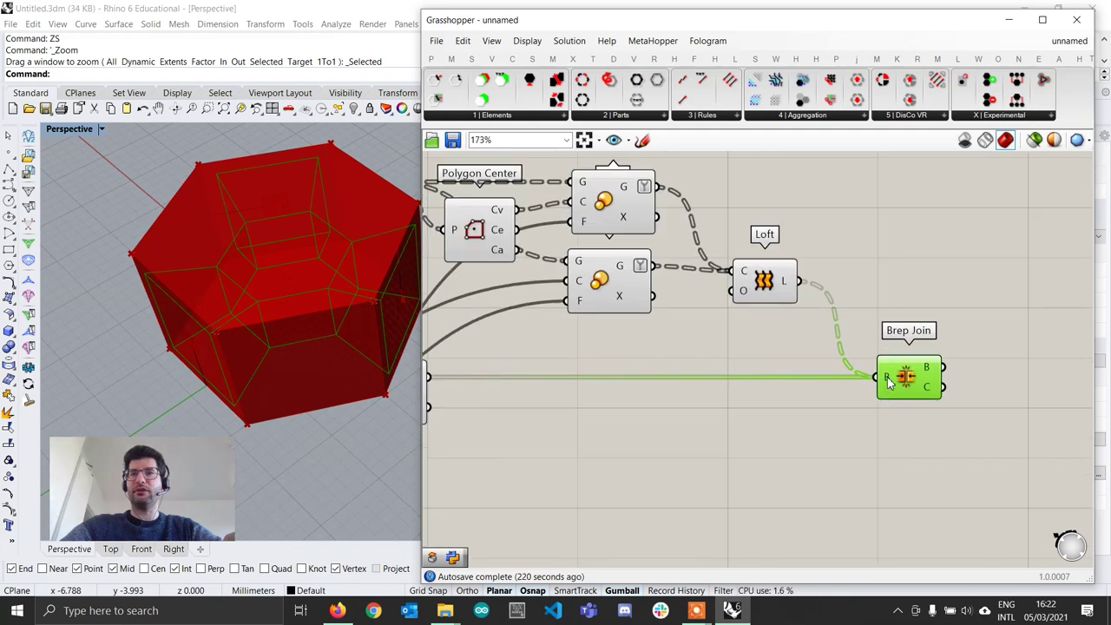
right_click(881, 378)
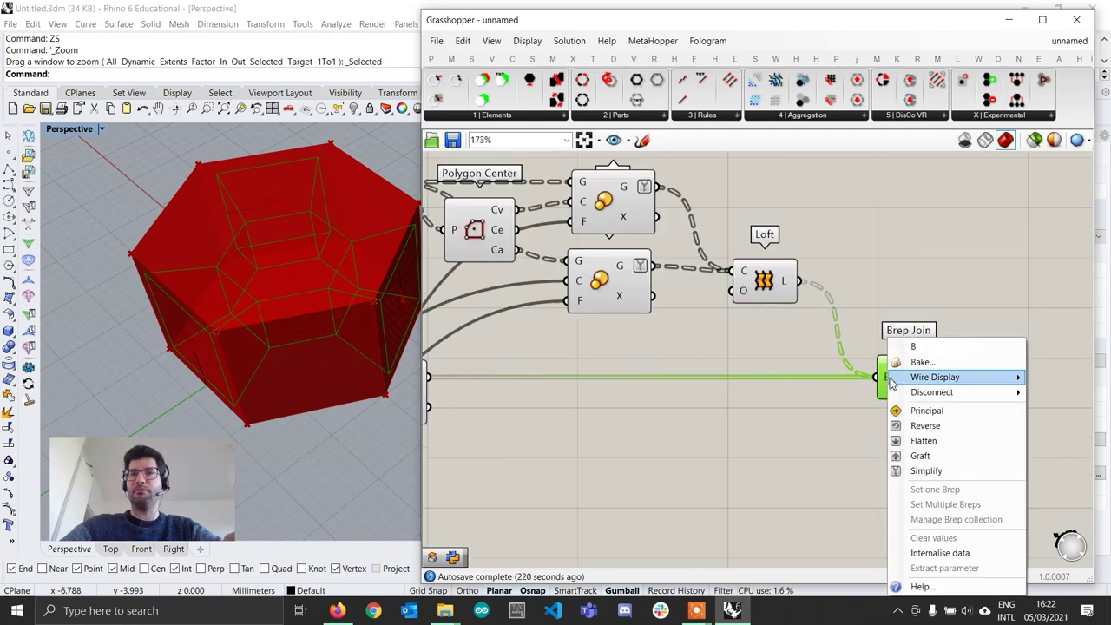
click(924, 441)
right_drag(904, 375, 764, 385)
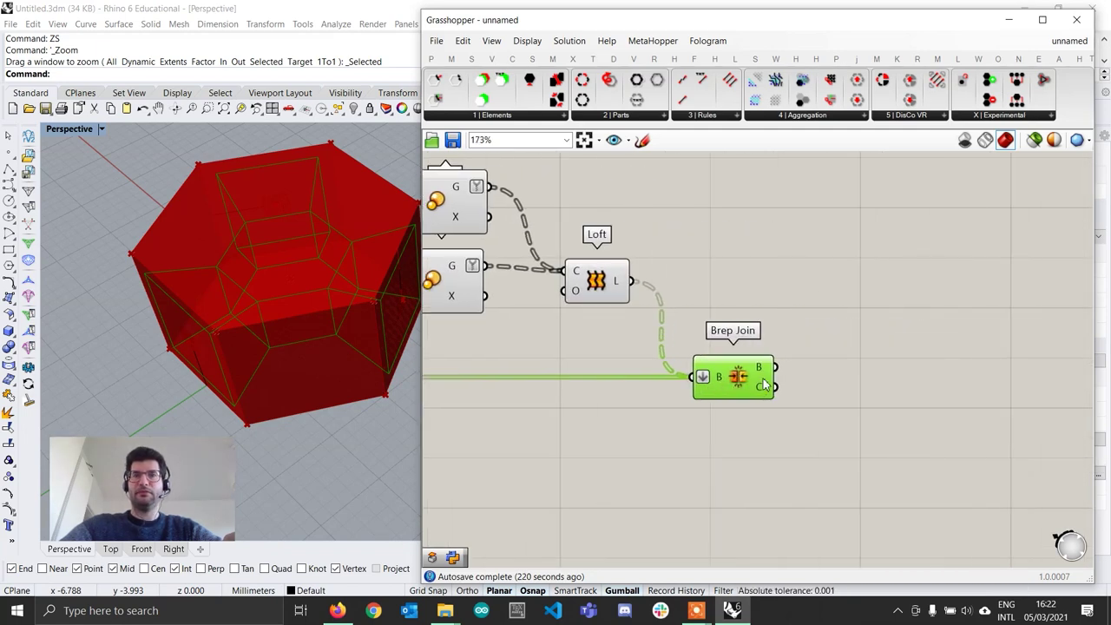
Step: Reduce both Factor sliders to shrink the joined geometry's core and make its three arms narrower
scroll(761, 379, down, 1)
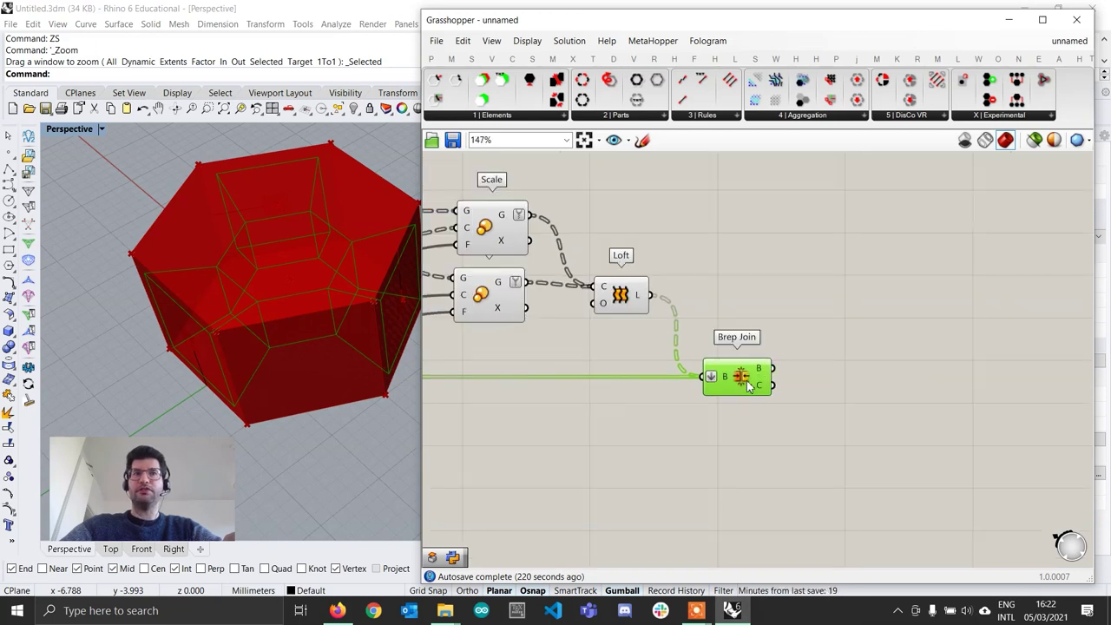
right_drag(362, 344, 379, 325)
scroll(757, 365, down, 3)
right_drag(582, 361, 867, 365)
scroll(587, 439, up, 2)
drag(587, 440, 547, 439)
scroll(694, 422, down, 4)
right_drag(809, 395, 675, 389)
scroll(809, 377, up, 5)
right_drag(759, 390, 710, 400)
scroll(710, 399, up, 1)
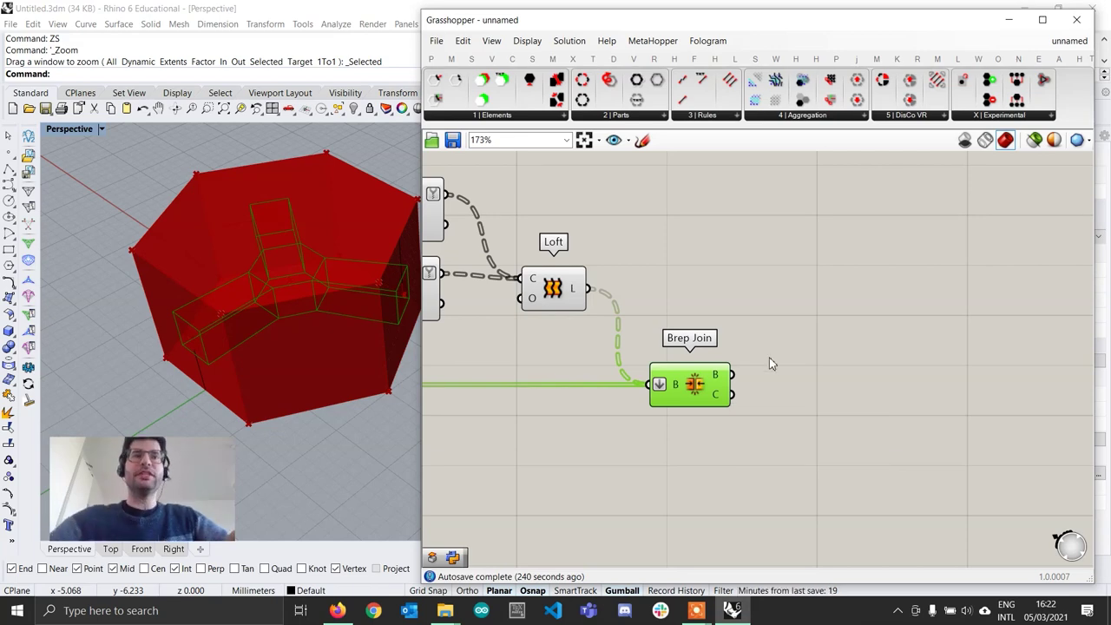
Step: Shift Brep Join slightly closer to Loft and add a Wasp_Attribute component after it
scroll(762, 373, down, 2)
scroll(712, 412, up, 1)
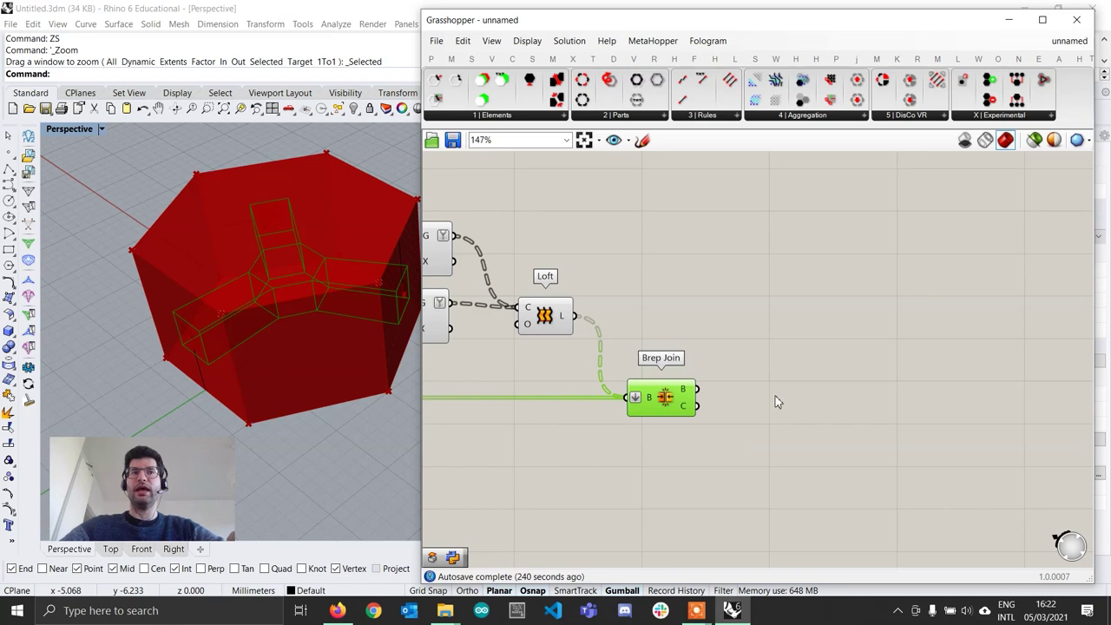
drag(670, 413, 662, 413)
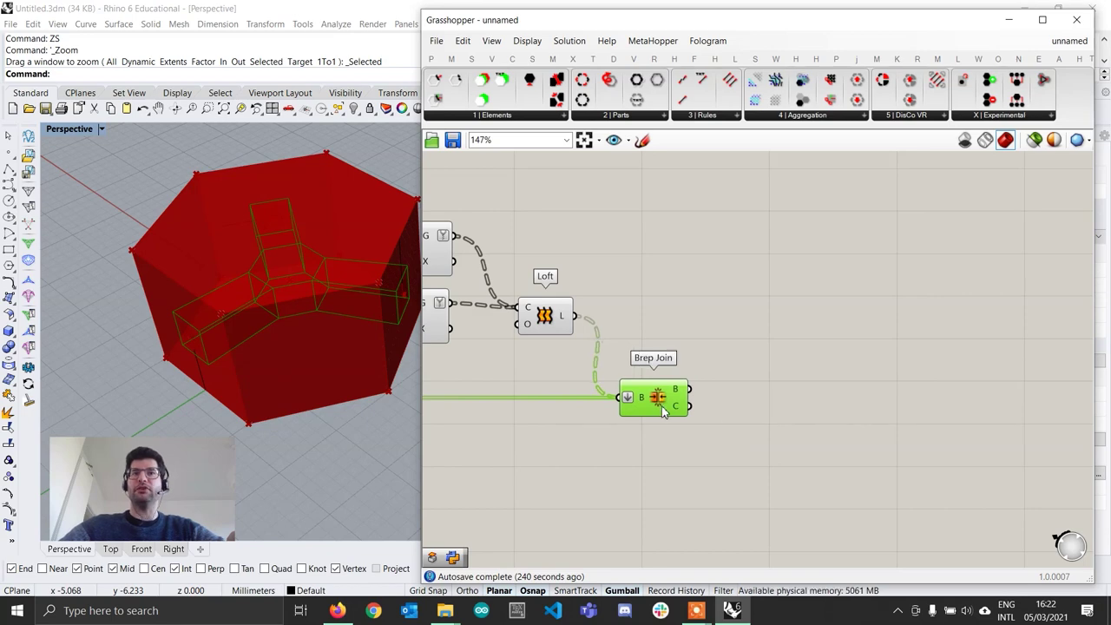
click(528, 117)
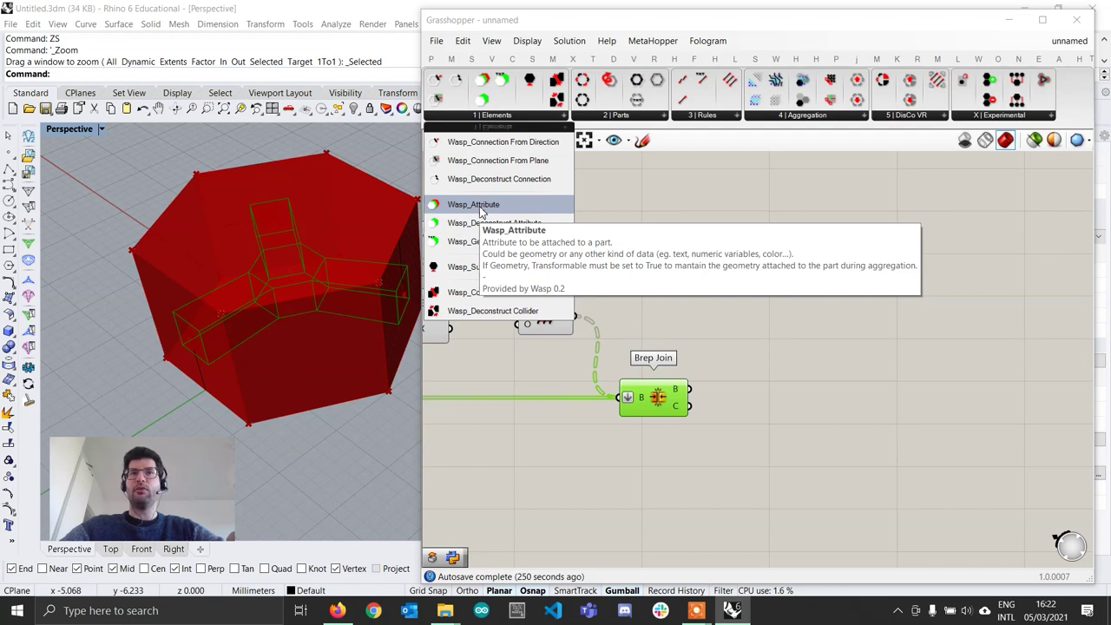
drag(481, 210, 773, 415)
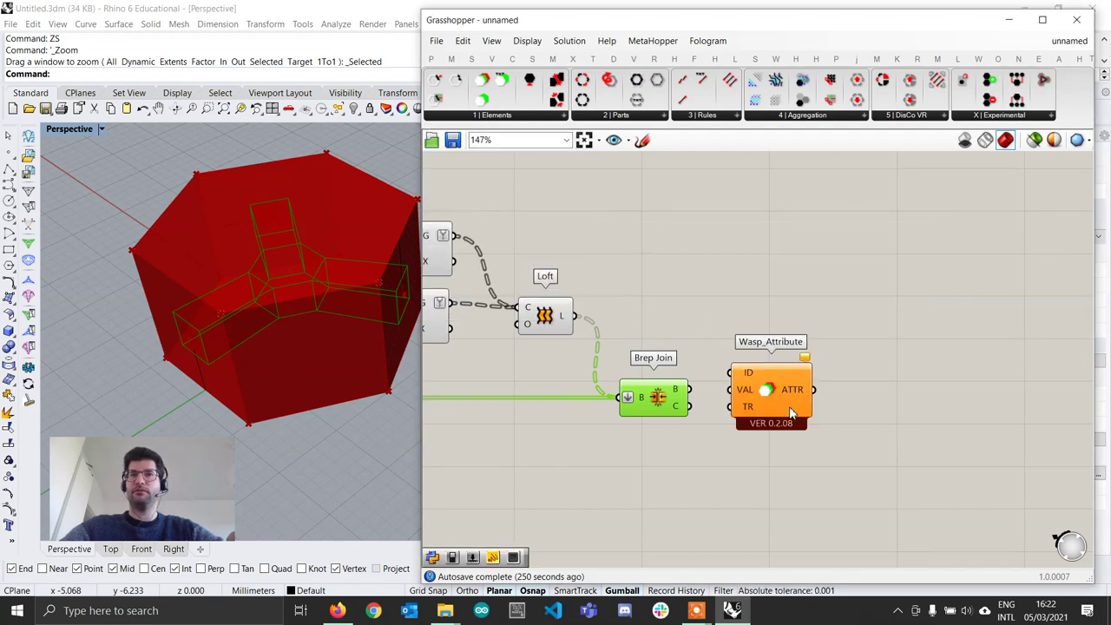
scroll(790, 408, up, 2)
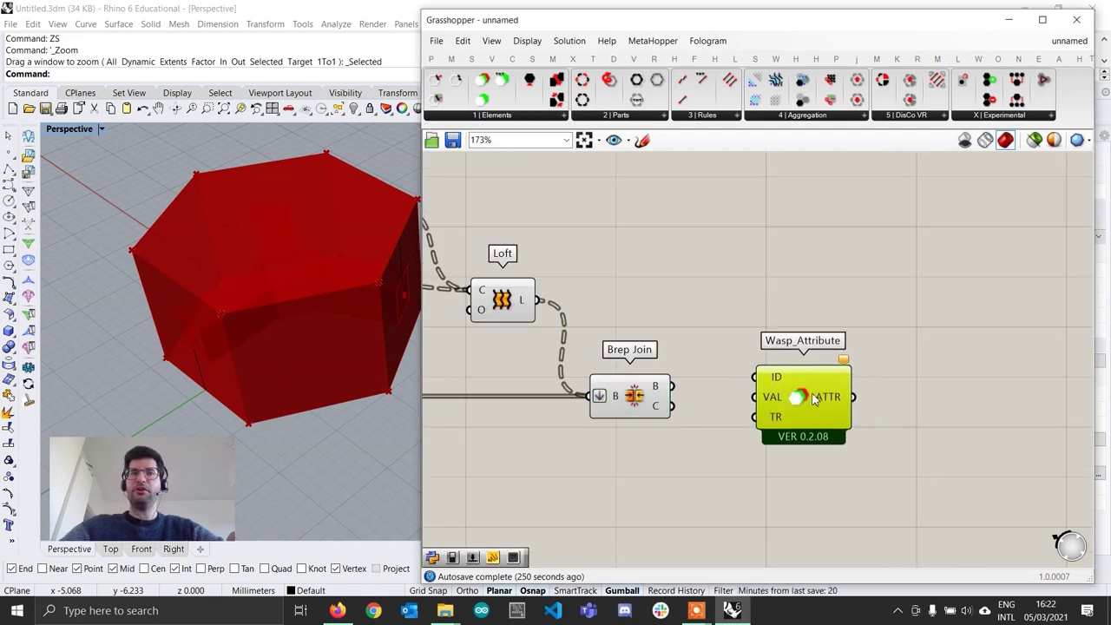
Step: Shift Wasp_Attribute away from Brep Join and supply its ID input with a text panel reading BRANCH
mouse_move(832, 399)
mouse_down()
mouse_move(841, 396)
mouse_move(831, 396)
mouse_up()
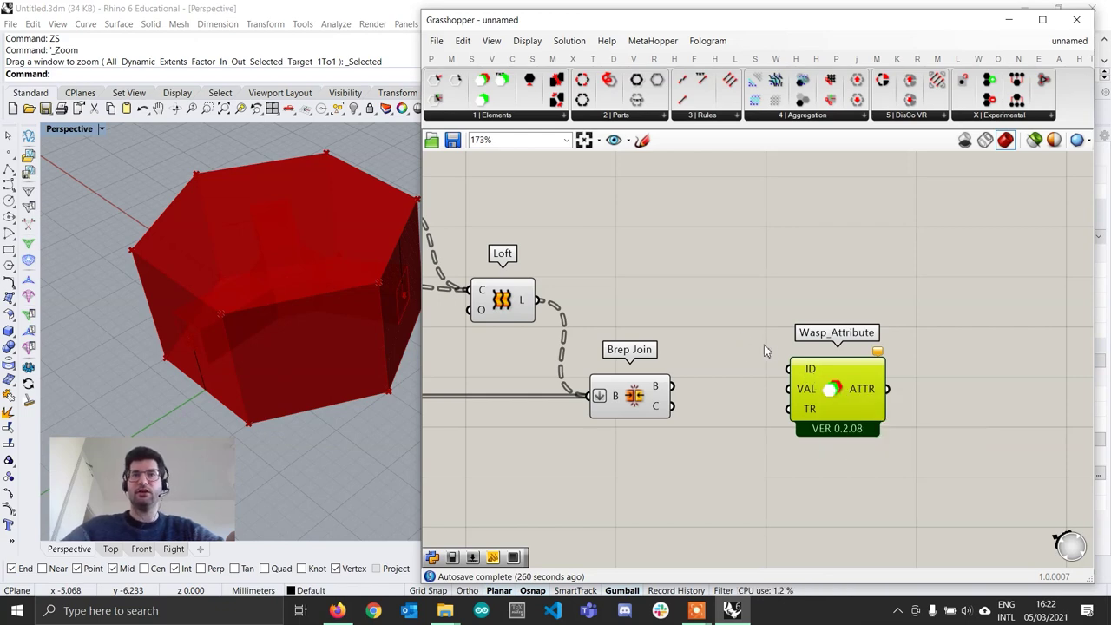
double_click(725, 355)
drag(865, 416, 857, 386)
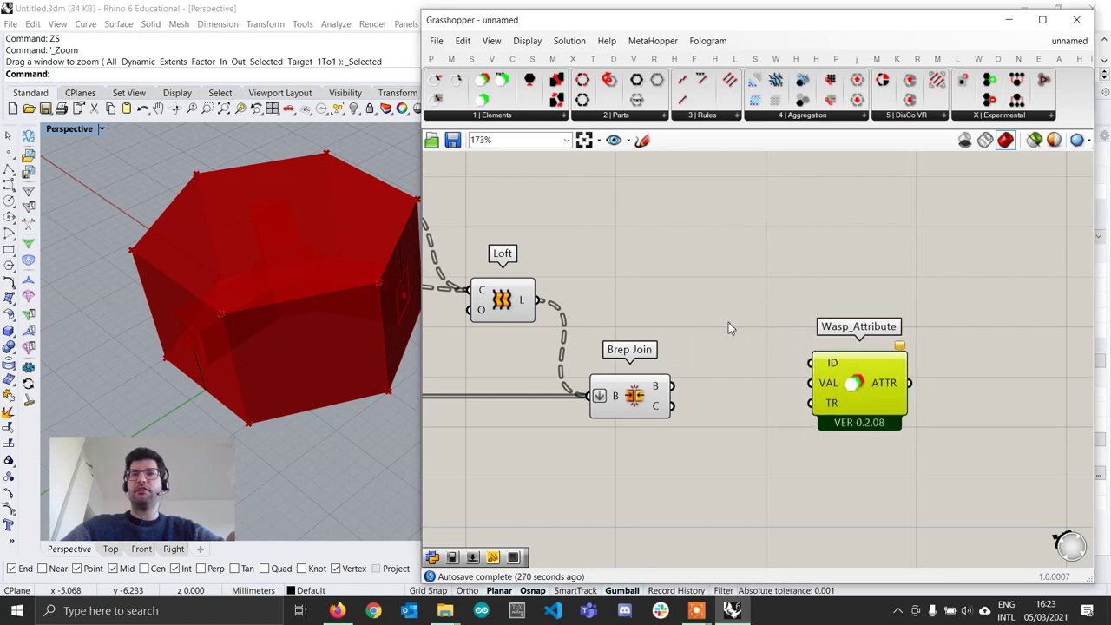
double_click(728, 322)
text("BRANCH)
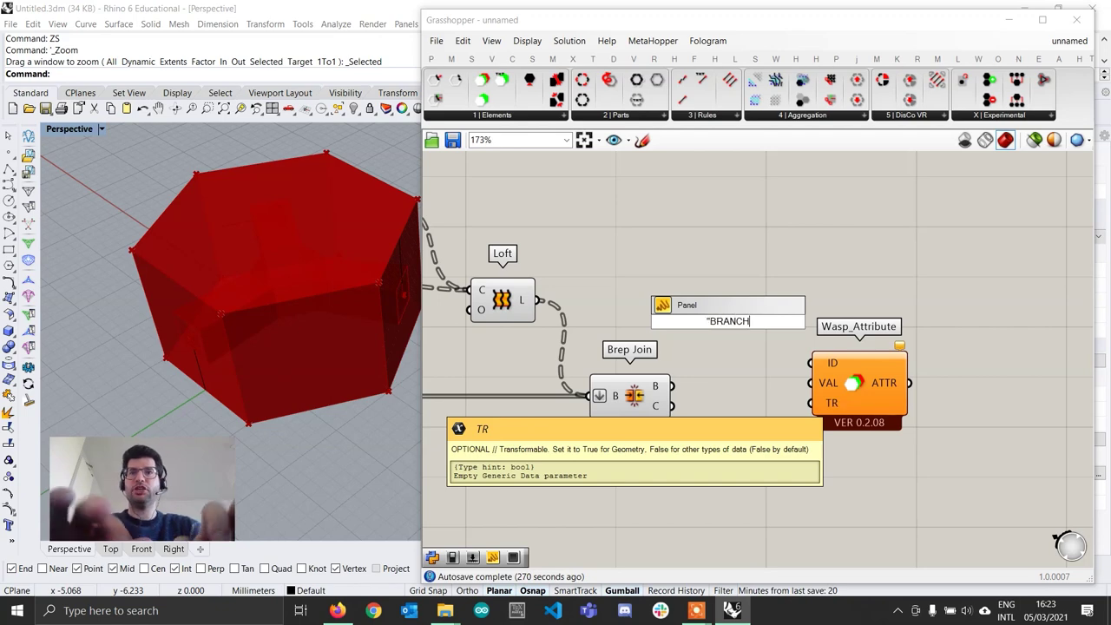
key(Return)
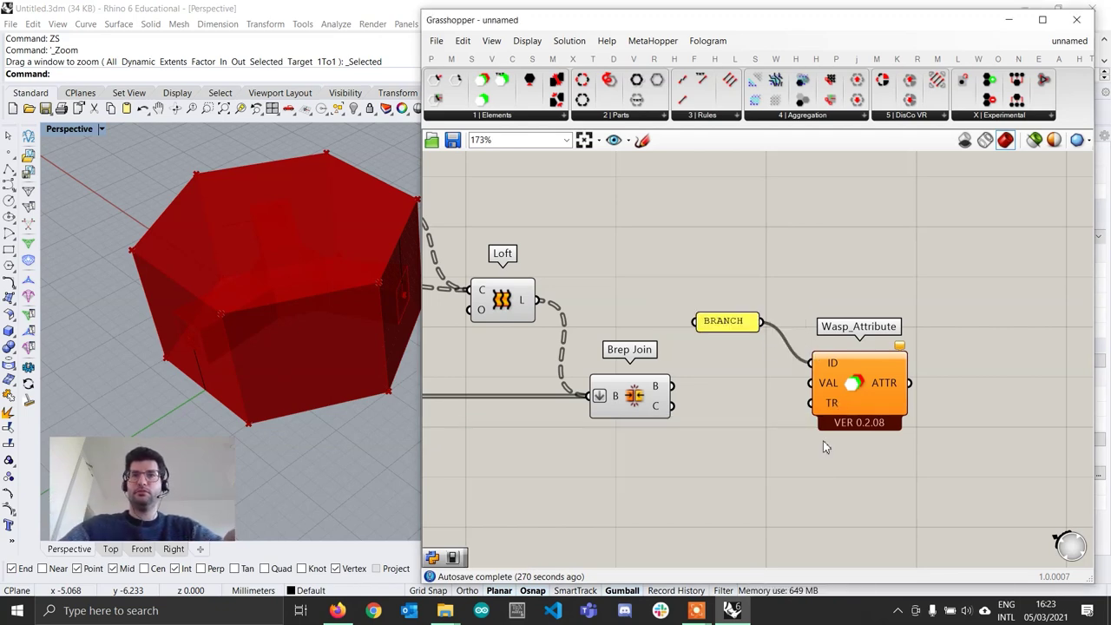
Step: Connect Brep Join's B output to Wasp_Attribute's VAL input and bring the component slightly closer
drag(865, 408, 861, 417)
drag(718, 330, 806, 391)
drag(897, 416, 889, 409)
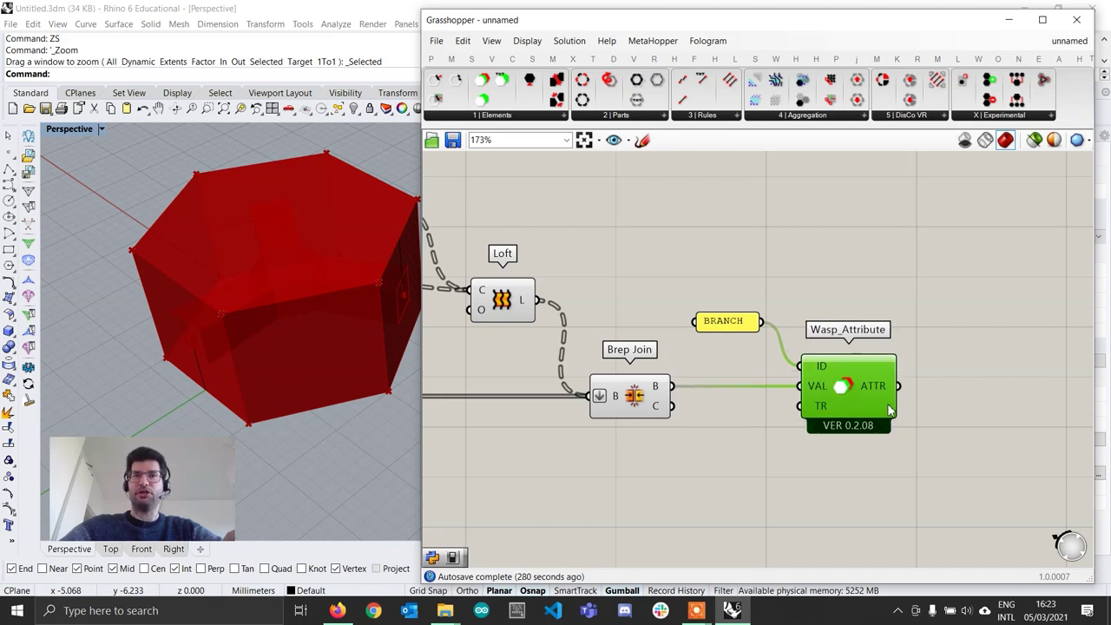
click(657, 398)
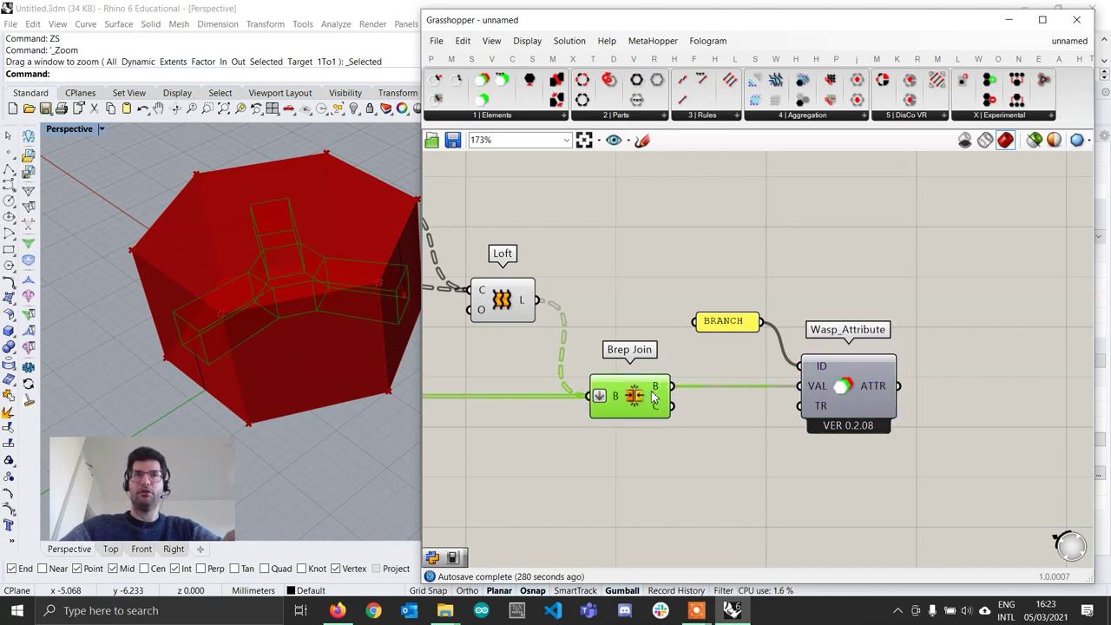
click(777, 480)
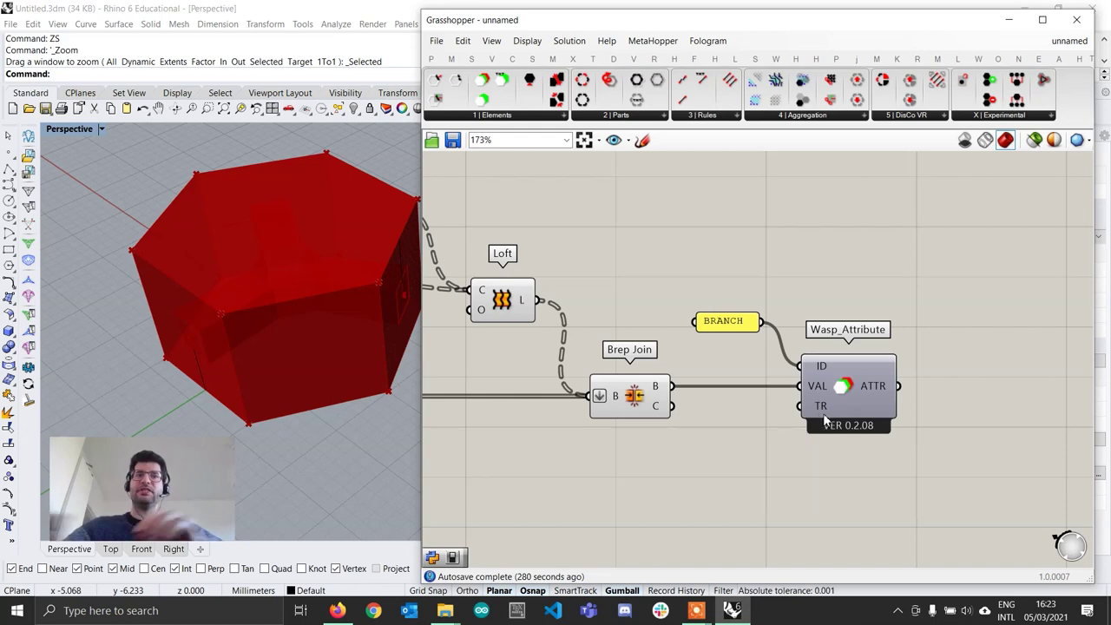
Step: Add a Boolean Toggle set to True, connect it to Wasp_Attribute's TR input and shift the attribute component slightly away
mouse_move(825, 421)
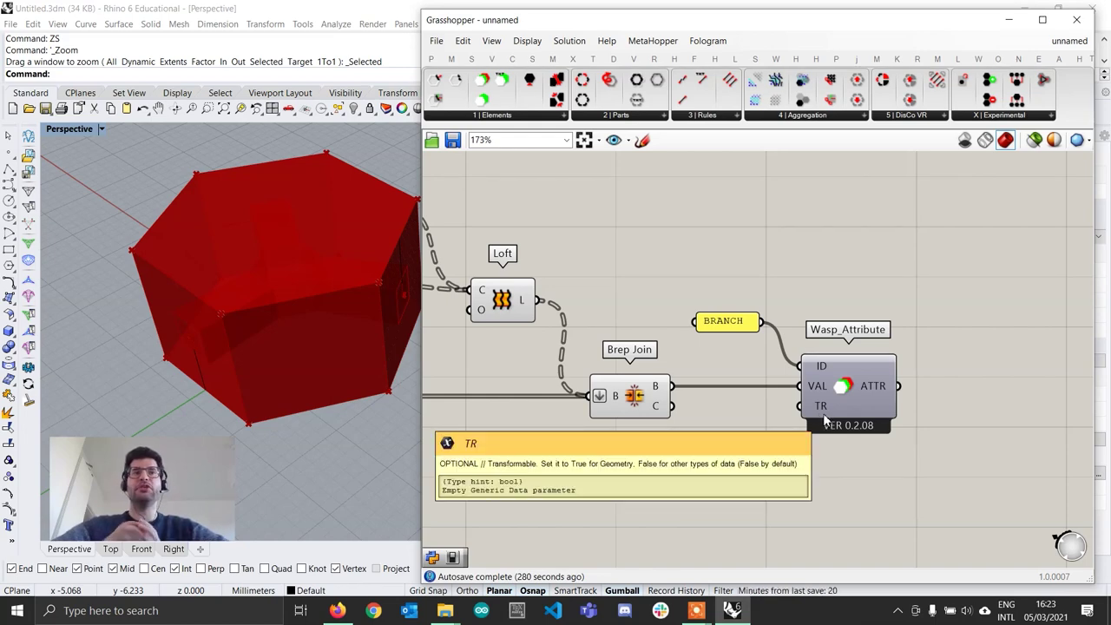
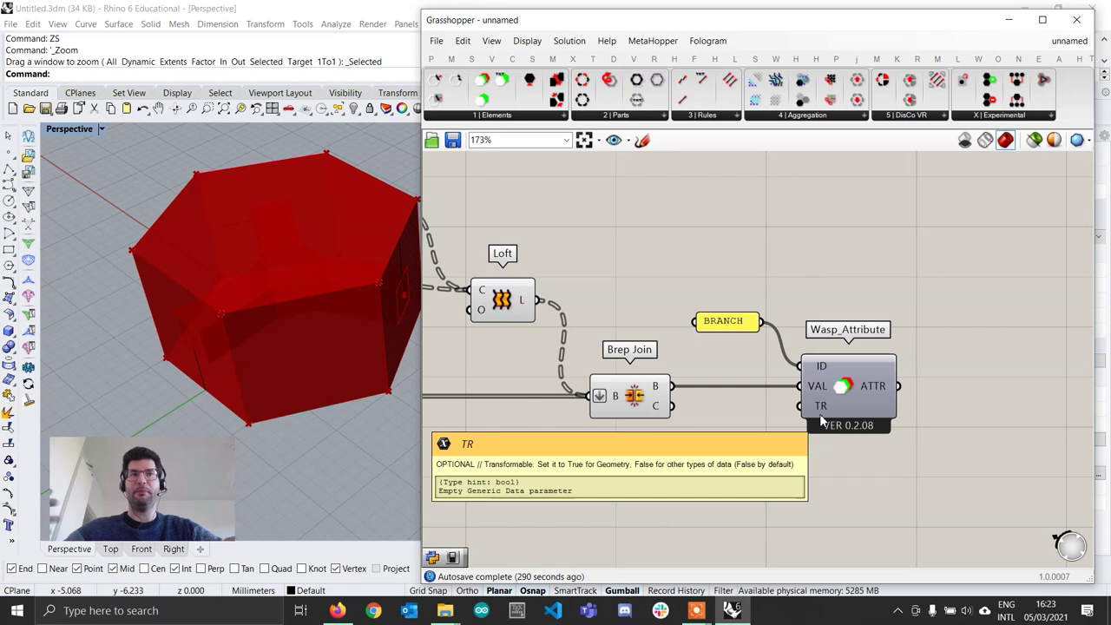
double_click(737, 444)
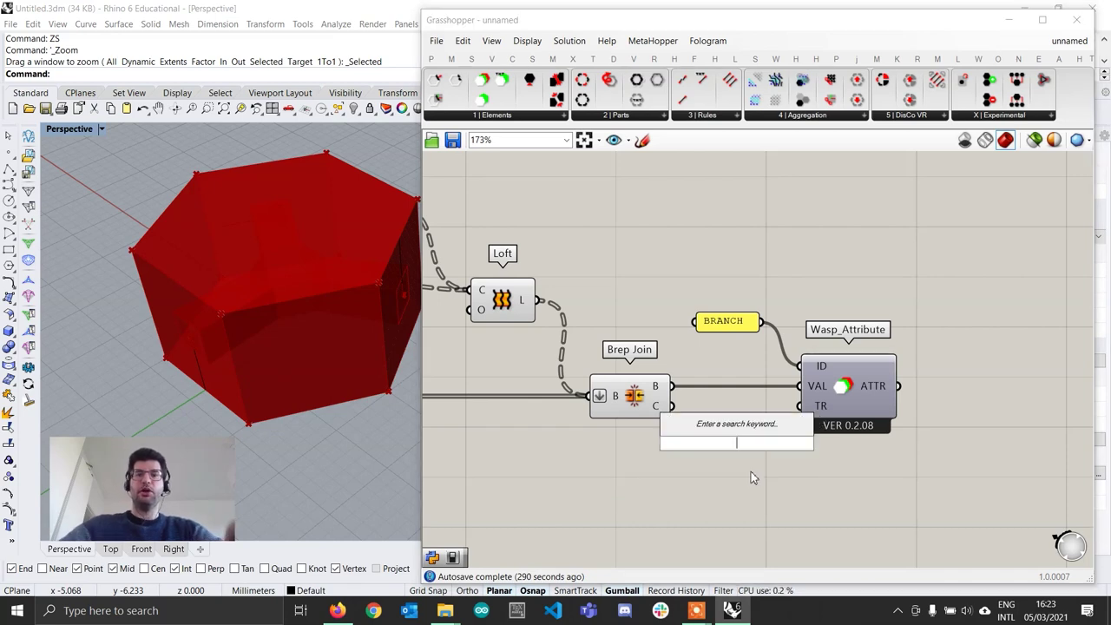
text(toggle)
key(Return)
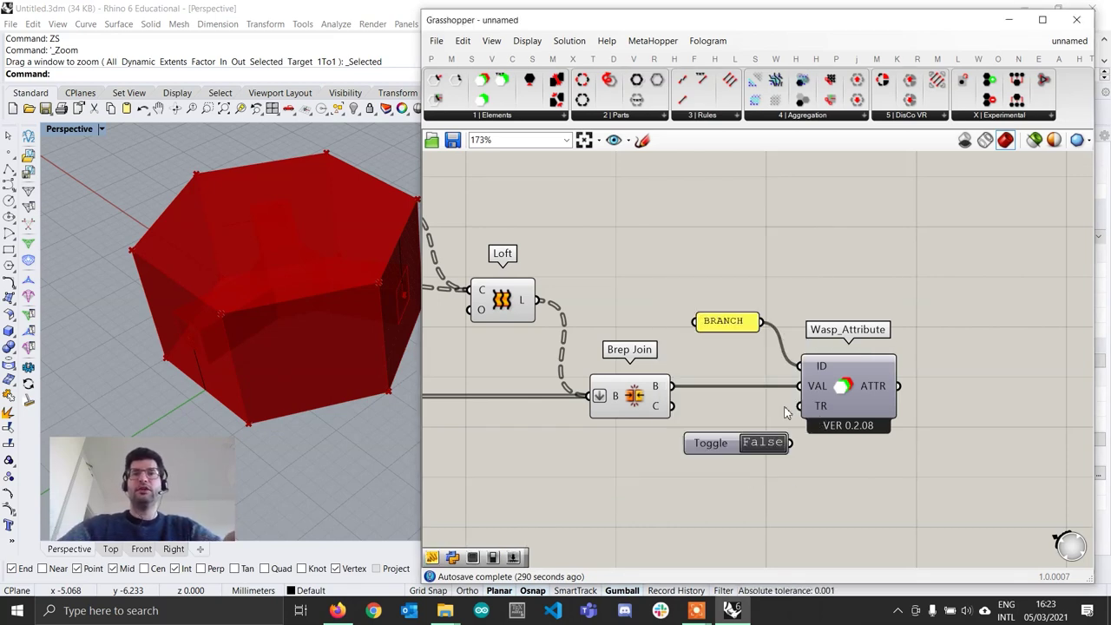
drag(790, 446, 800, 406)
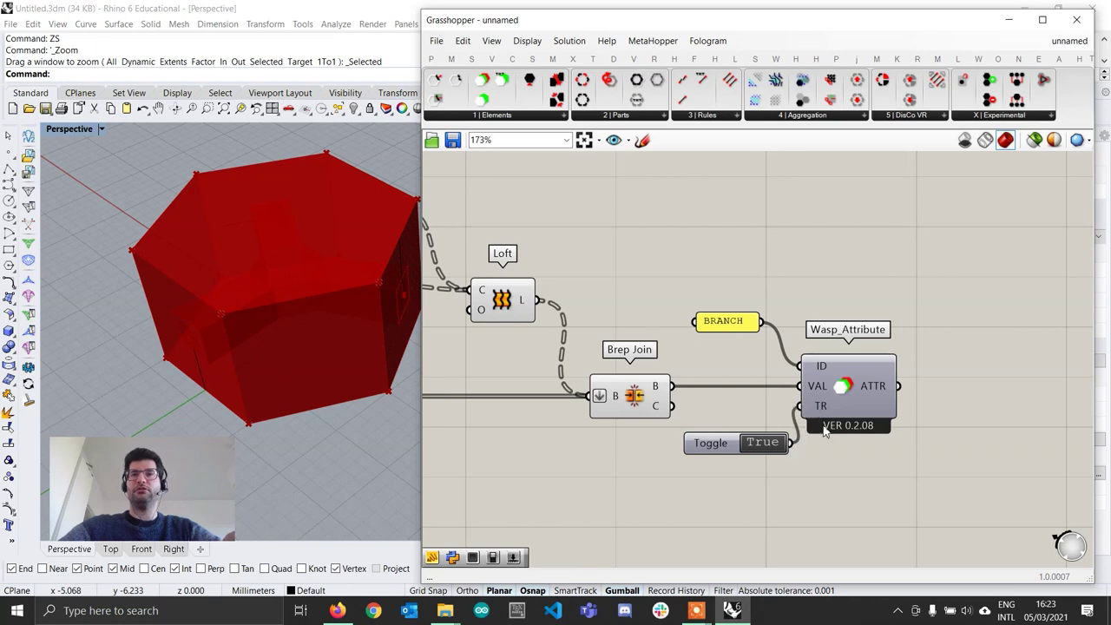
click(882, 418)
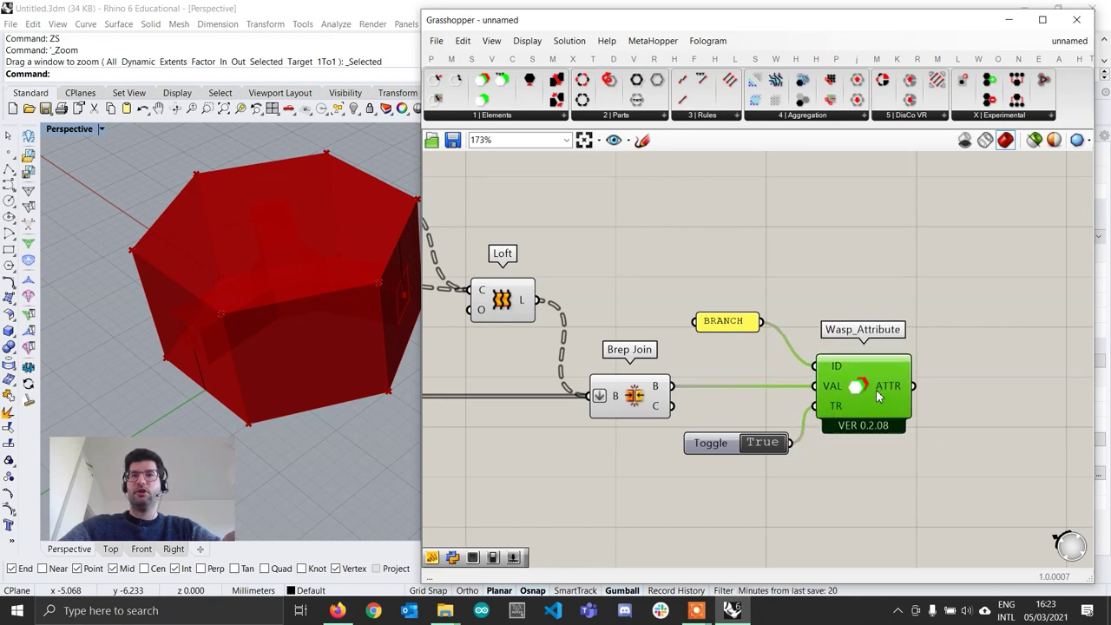
Step: Connect Wasp_Attribute's ATTR output to the ATTR input of the HEXA Wasp_Basic Part
scroll(955, 399, down, 6)
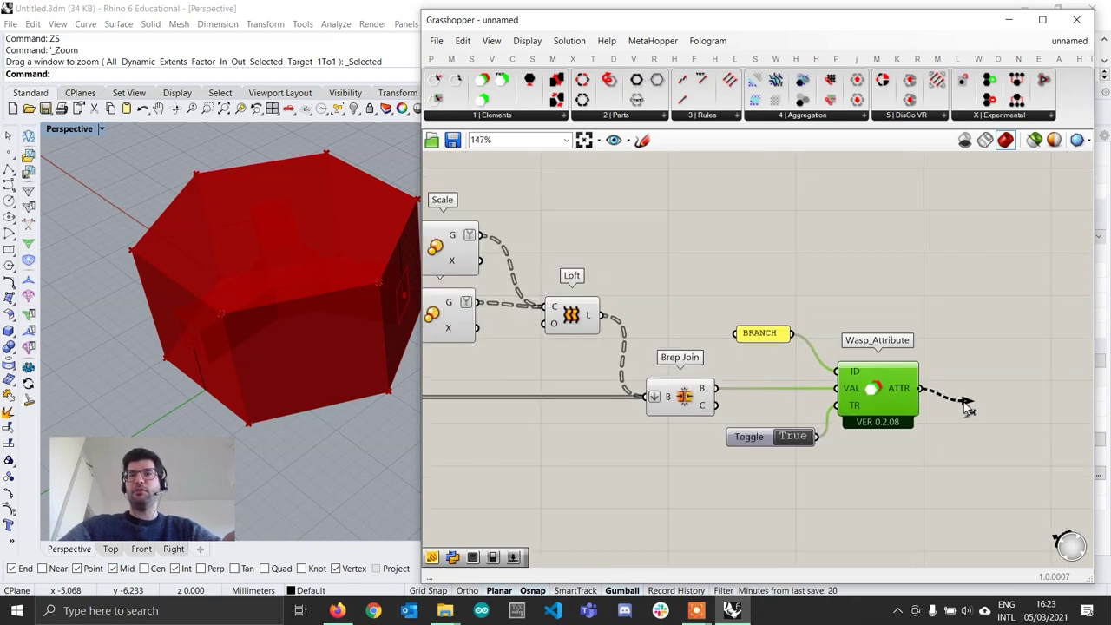
drag(974, 398, 643, 286)
scroll(769, 247, up, 5)
scroll(753, 263, up, 2)
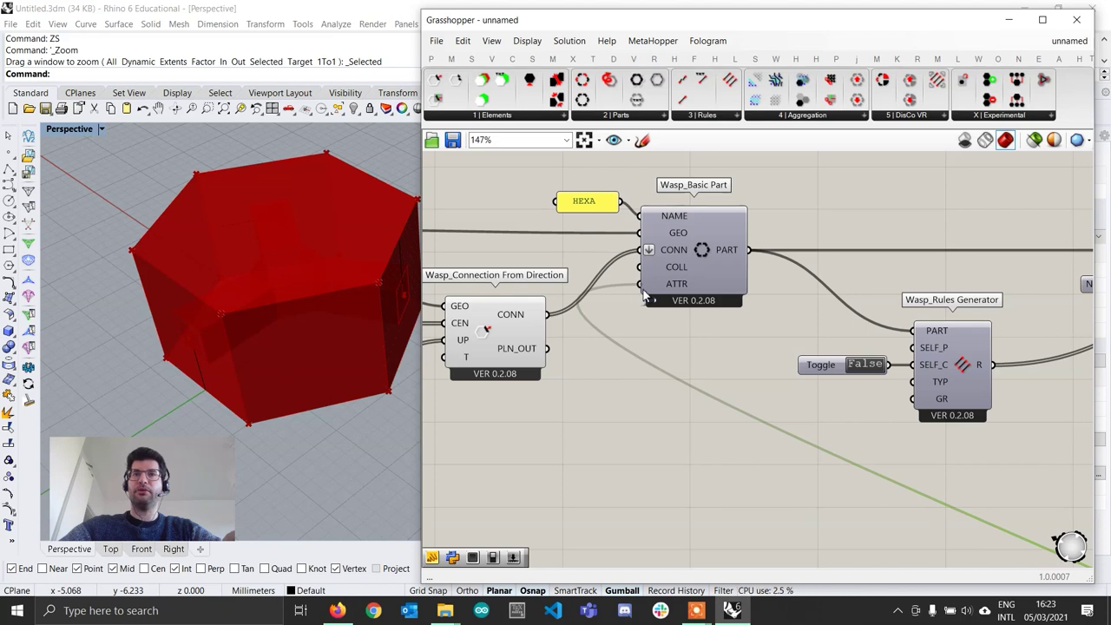
Step: Reset the Wasp_Stochastic Aggregation and move Wasp_Get Part Geometry up and farther away from it
scroll(642, 294, down, 4)
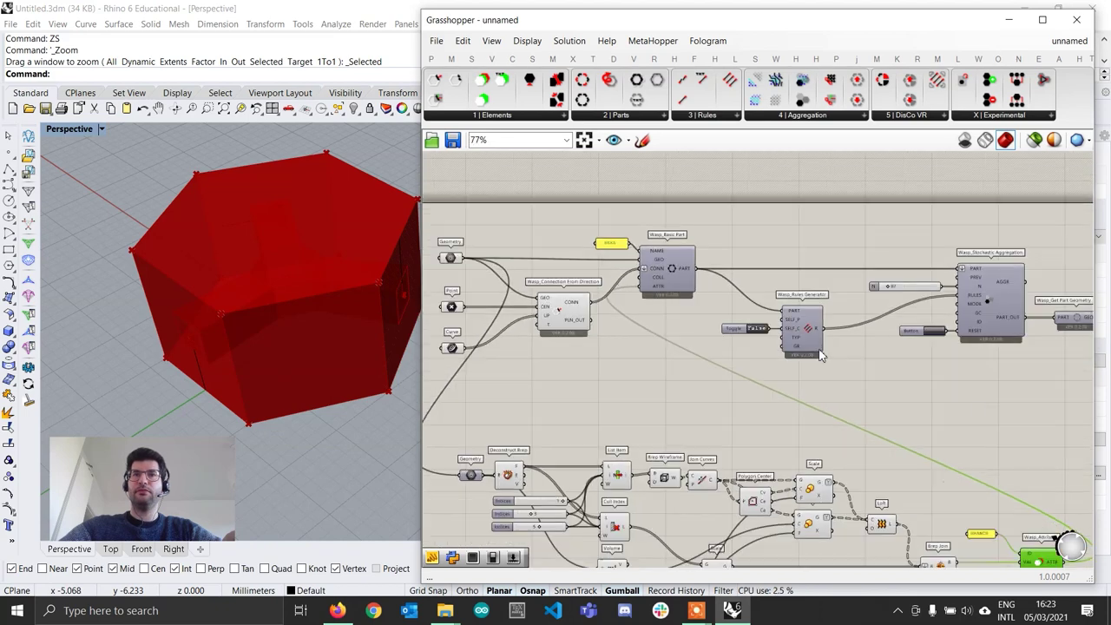
right_drag(939, 403, 656, 388)
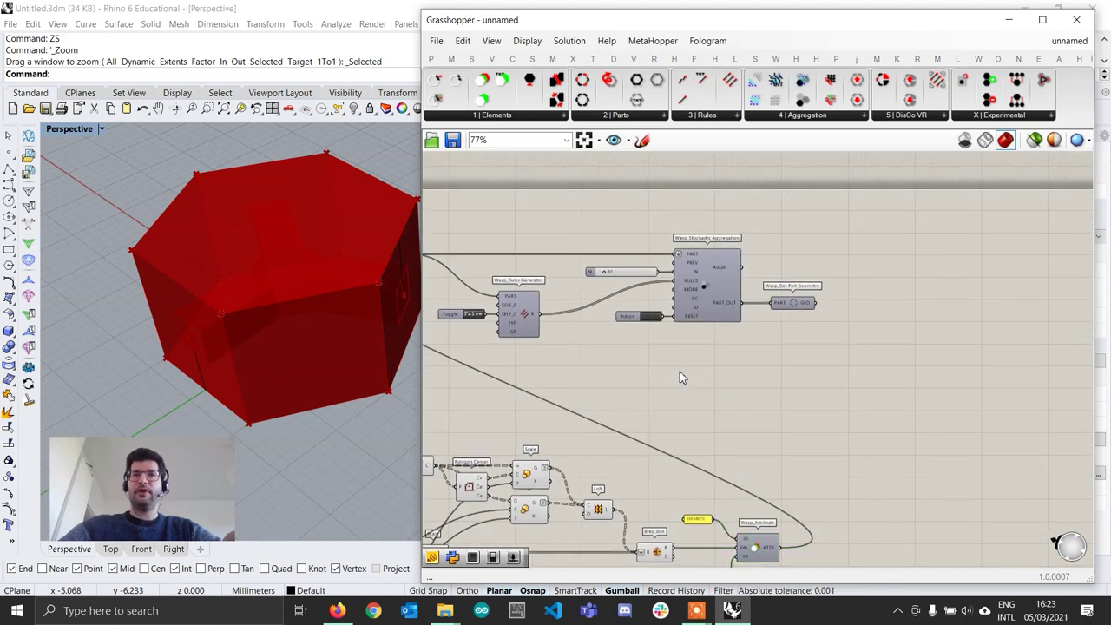
scroll(659, 325, up, 3)
click(649, 315)
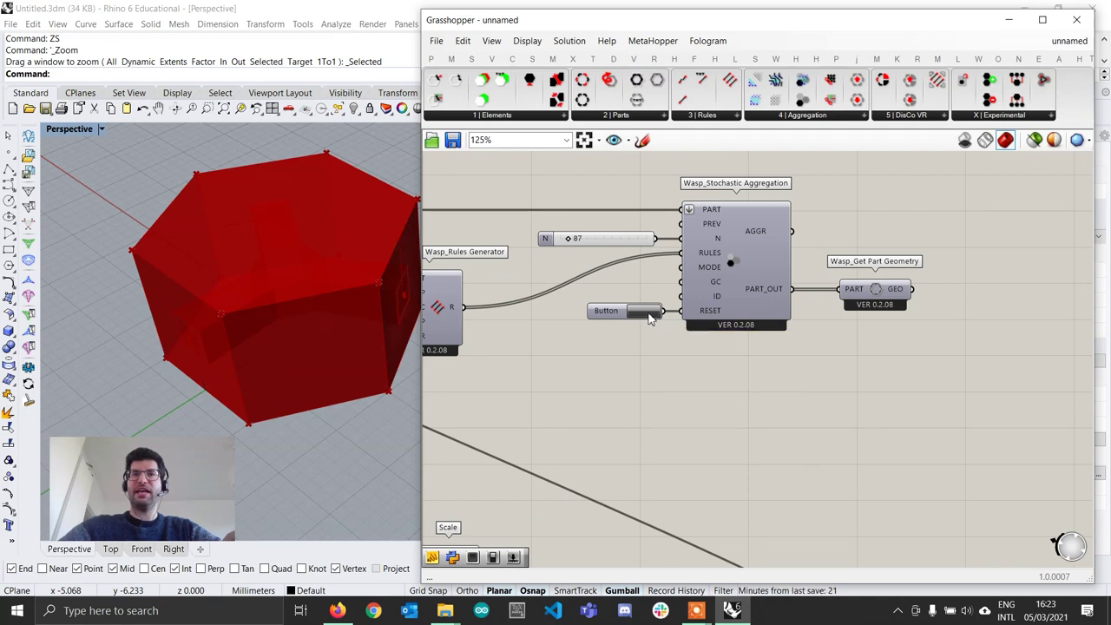
scroll(655, 317, down, 2)
right_drag(831, 313, 729, 362)
scroll(729, 361, up, 2)
click(710, 345)
drag(711, 347, 754, 312)
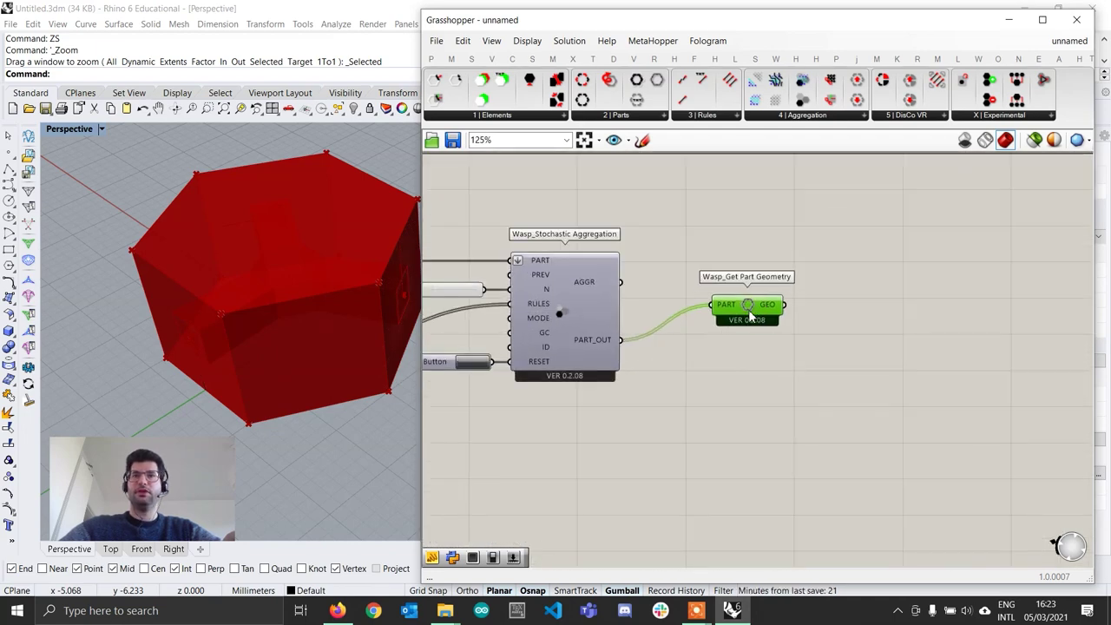
Step: Turn on the preview of Wasp_Get Part Geometry and view the whole aggregation of hexagonal parts
right_click(751, 313)
click(790, 401)
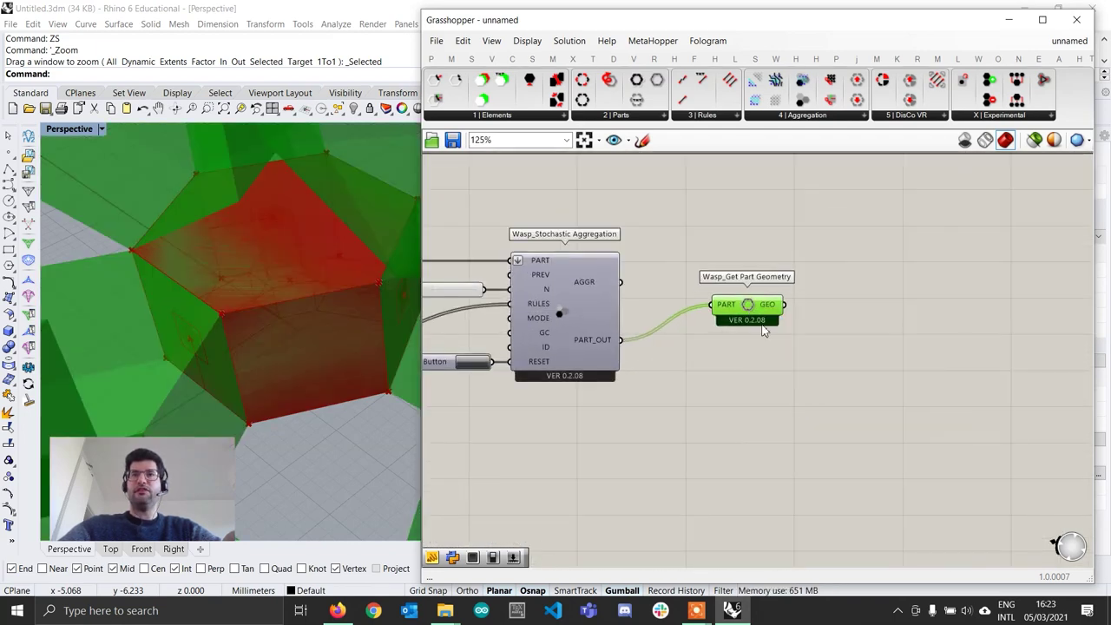
click(894, 367)
scroll(301, 335, down, 10)
mouse_move(307, 324)
right_down()
mouse_move(352, 255)
mouse_move(275, 305)
mouse_move(292, 333)
mouse_move(314, 309)
right_up()
scroll(313, 309, down, 2)
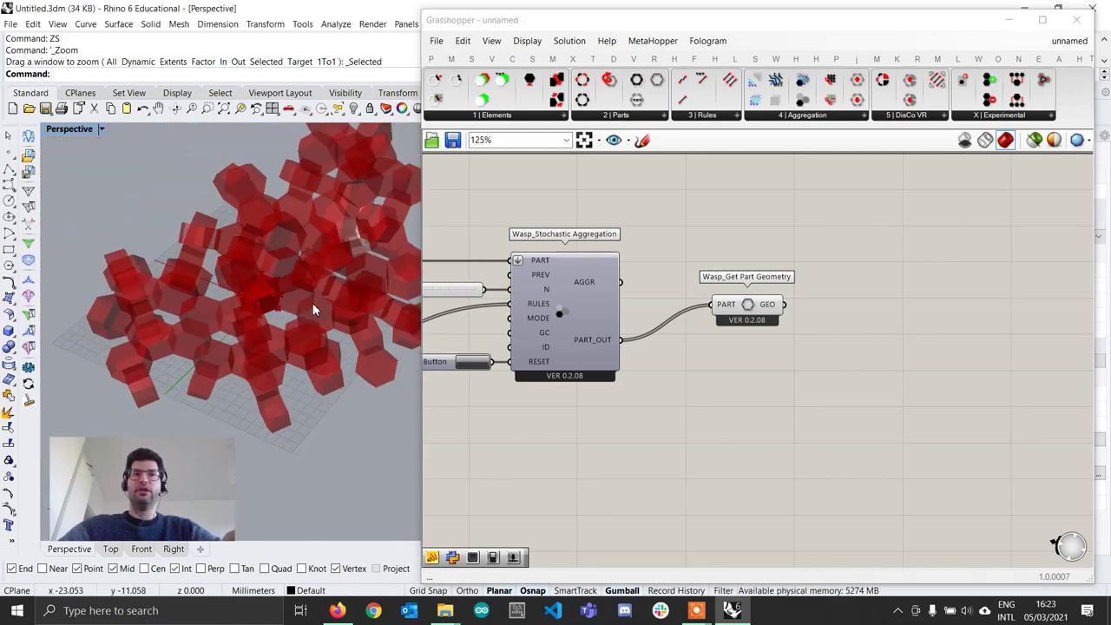
Step: Nudge Wasp_Get Part Geometry upward and turn off its preview
click(748, 319)
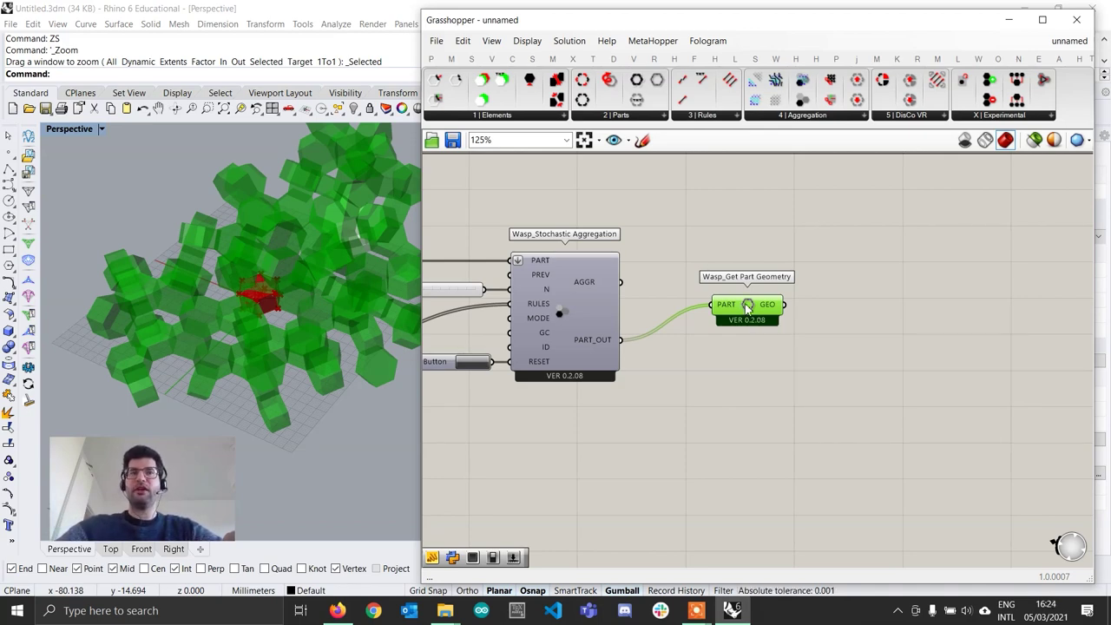
drag(752, 309, 764, 299)
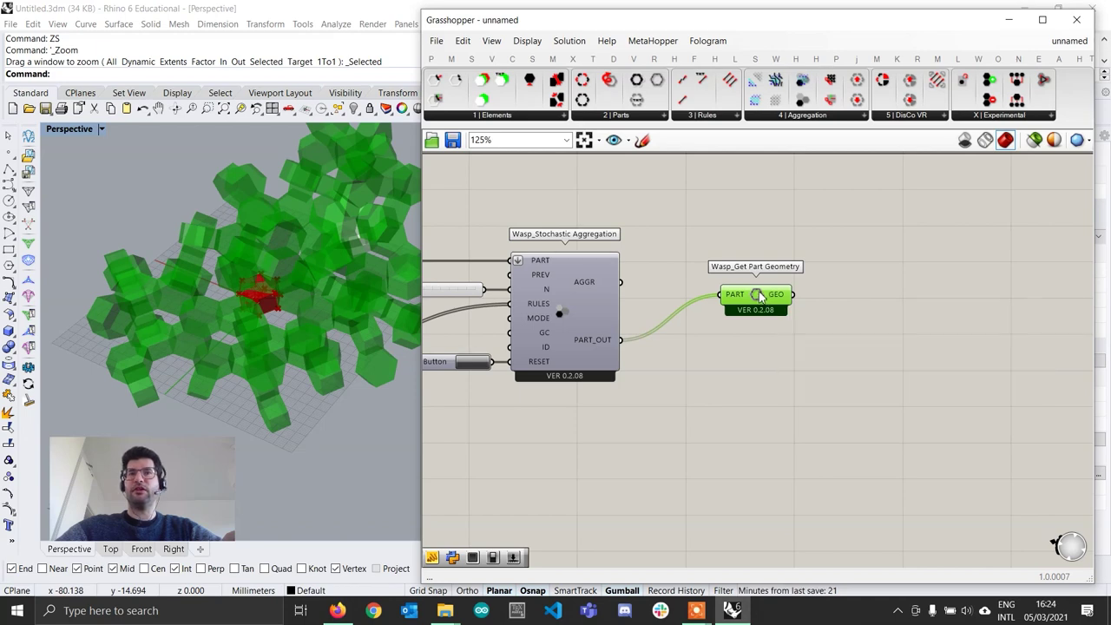
right_click(758, 296)
click(805, 384)
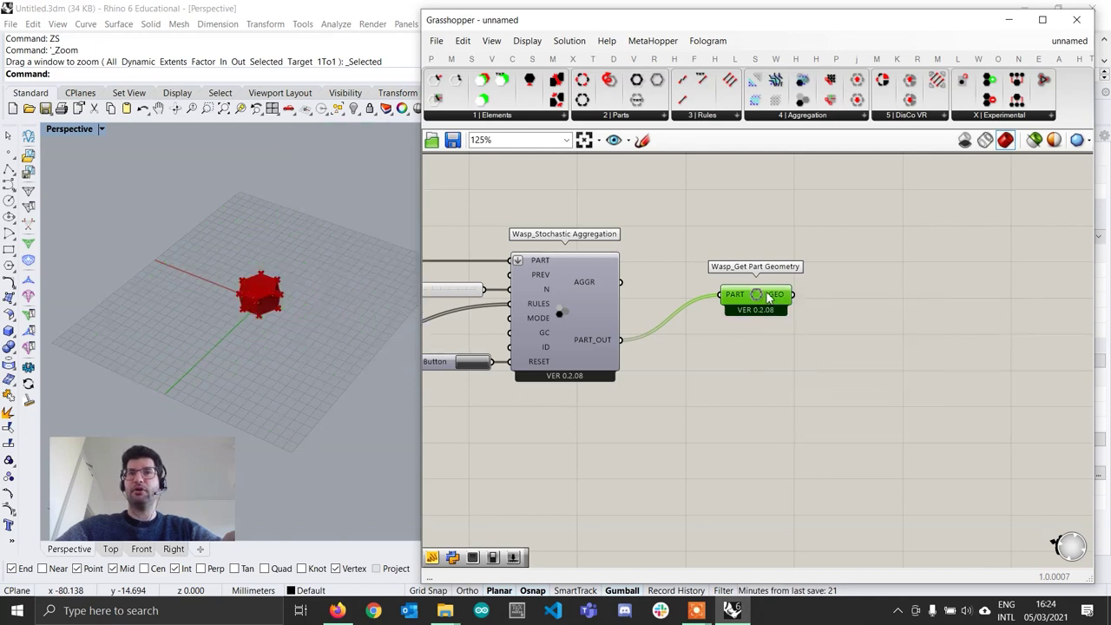
click(855, 349)
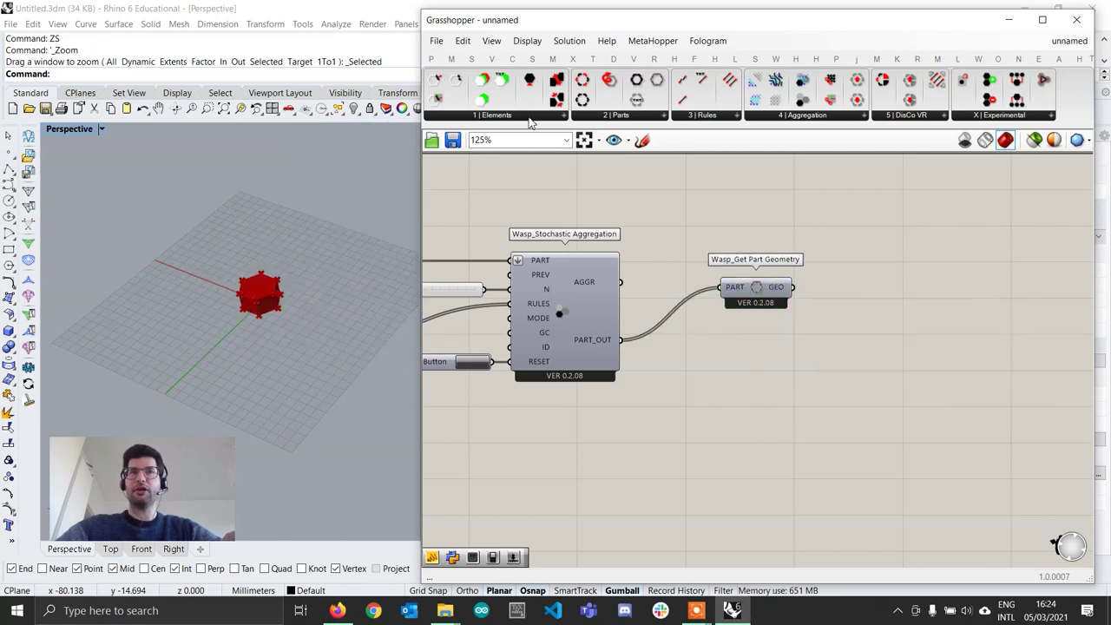
Step: Add Wasp_Get Attribute by Name below Wasp_Get Part Geometry and connect the aggregation's PART_OUT to its PART input
click(532, 120)
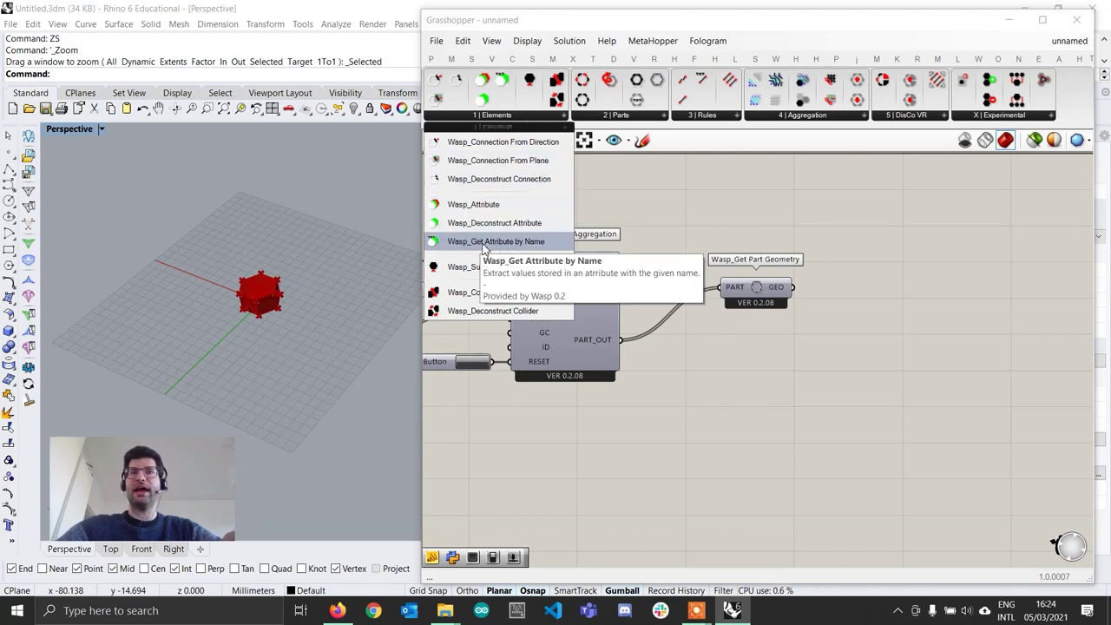
drag(484, 243, 764, 396)
scroll(658, 382, up, 1)
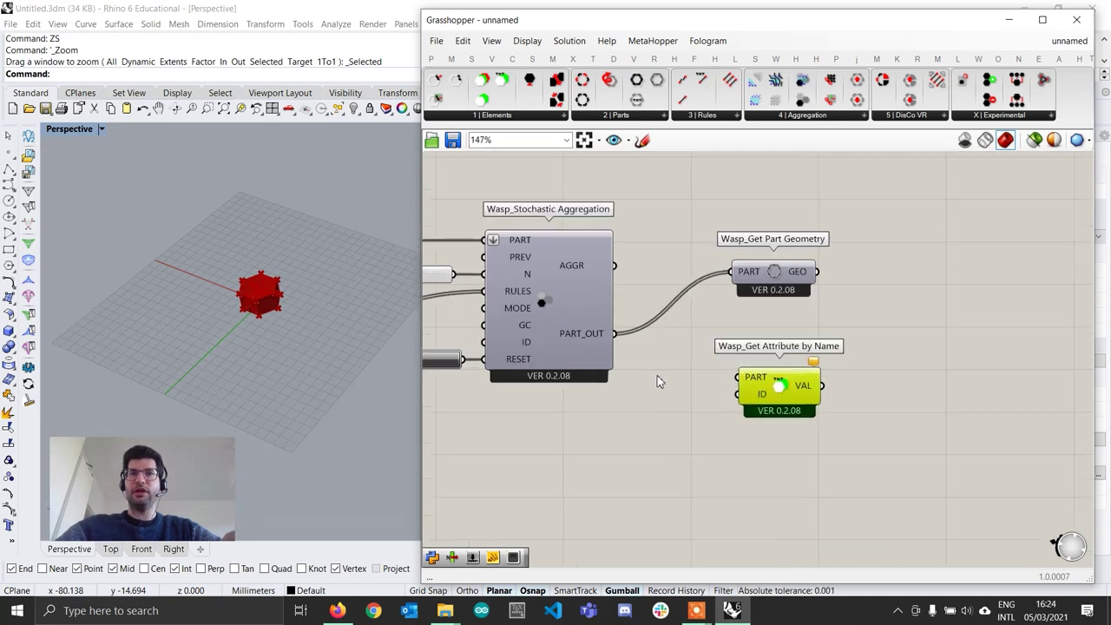
drag(611, 339, 795, 429)
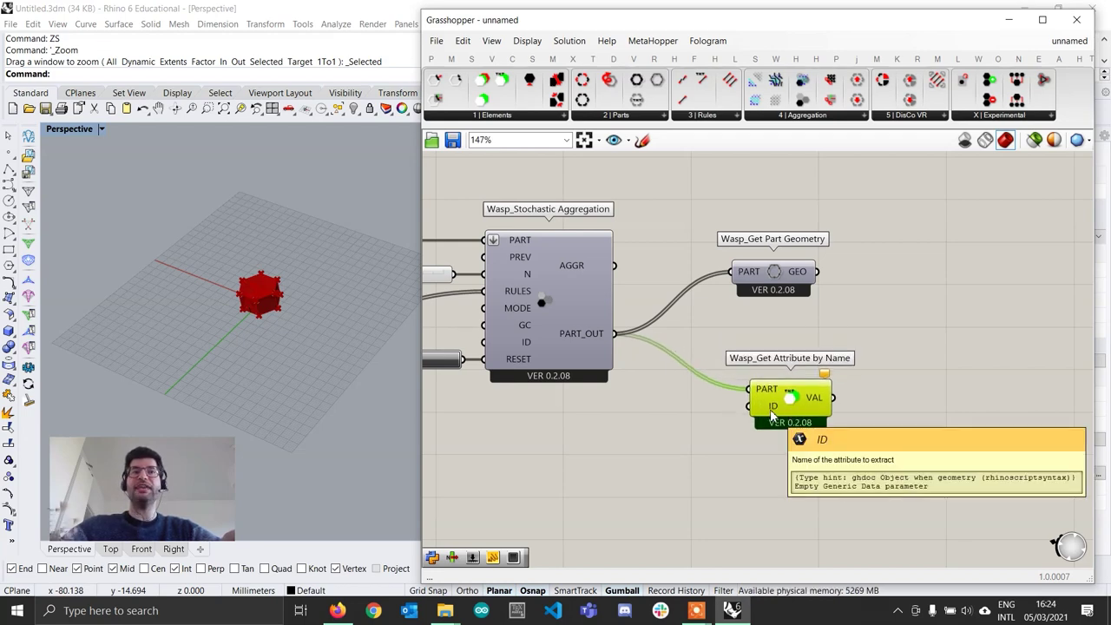
Step: Connect a text panel reading BRANCH to the ID input of Wasp_Get Attribute by Name and inspect the branching aggregation
double_click(668, 424)
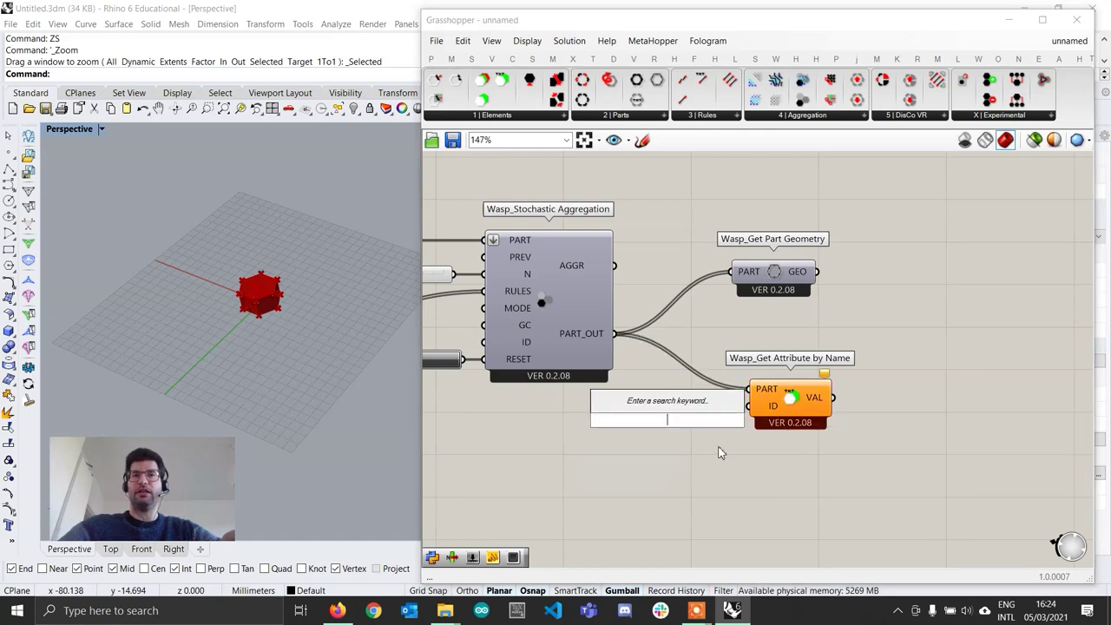
text(")
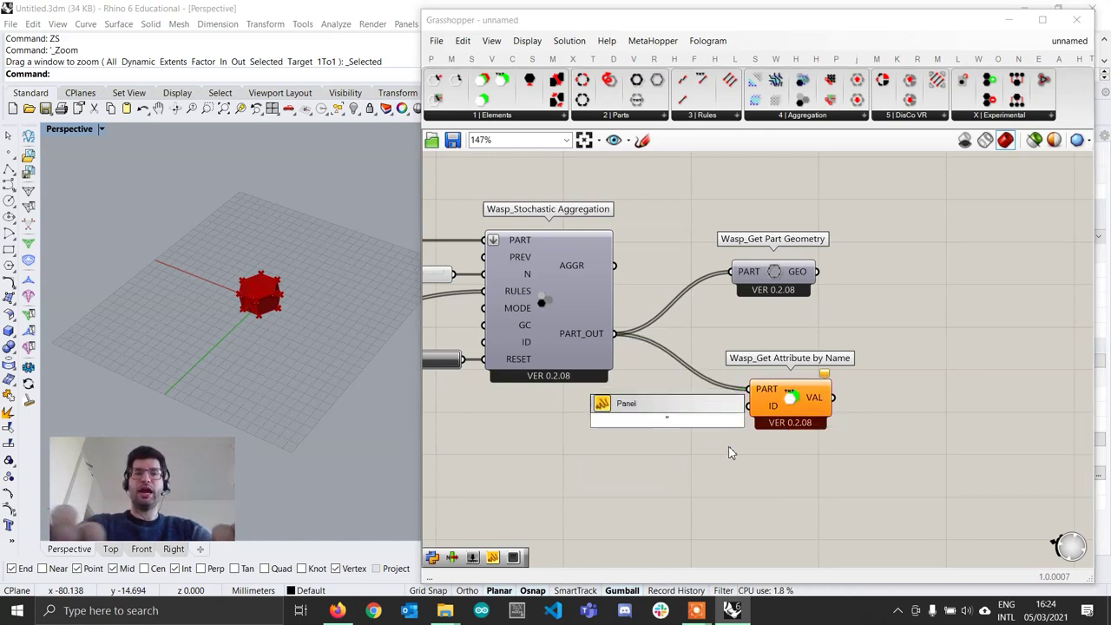
text(BRANCH)
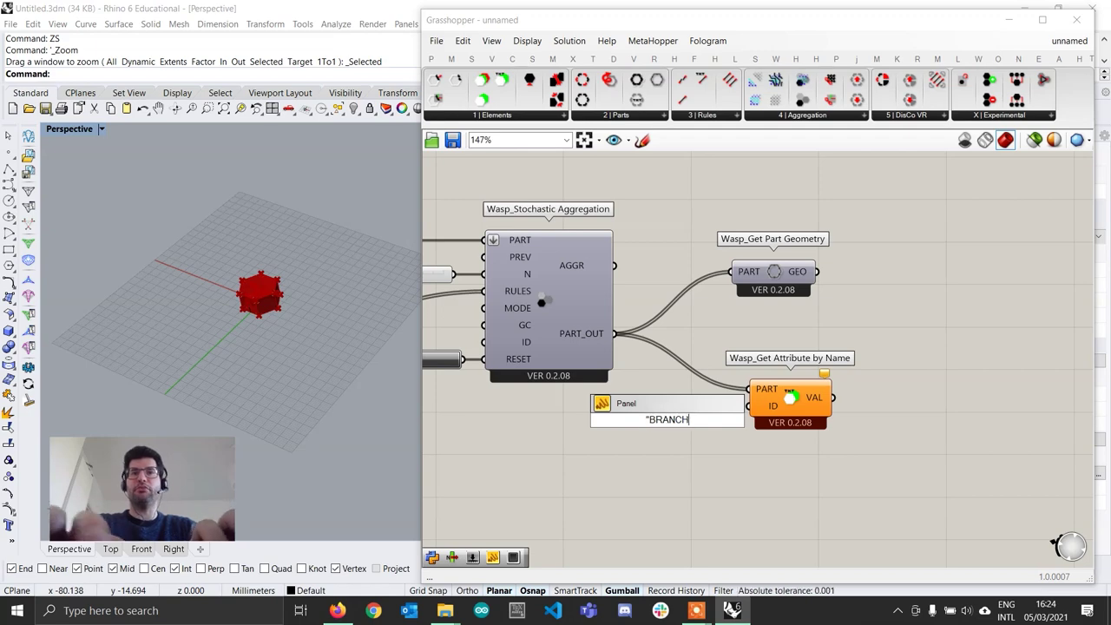
key(Return)
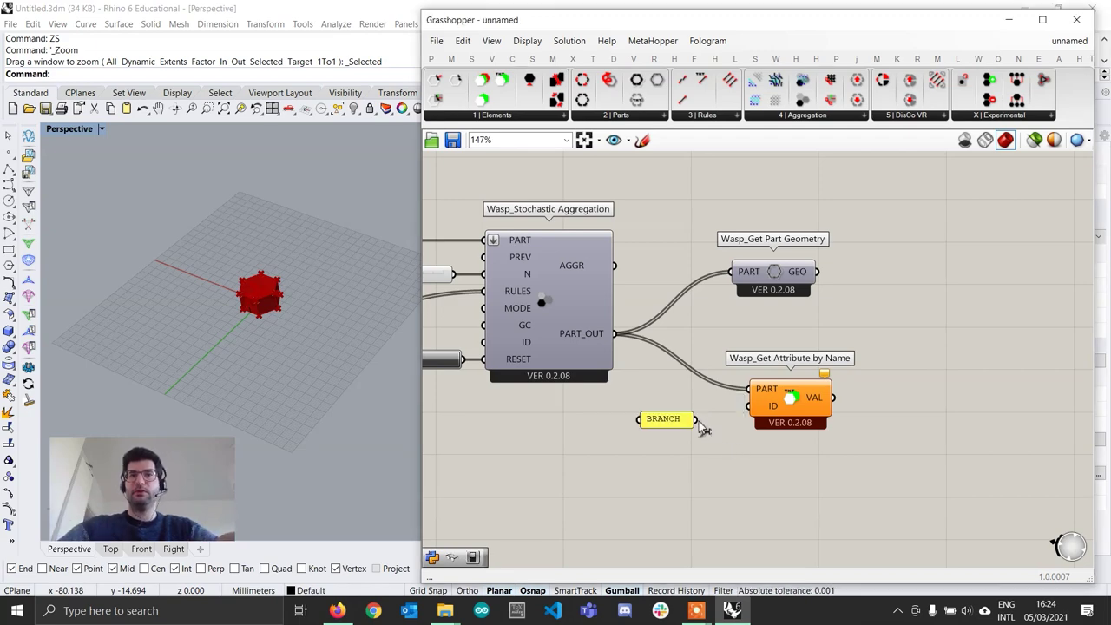
drag(664, 420, 695, 420)
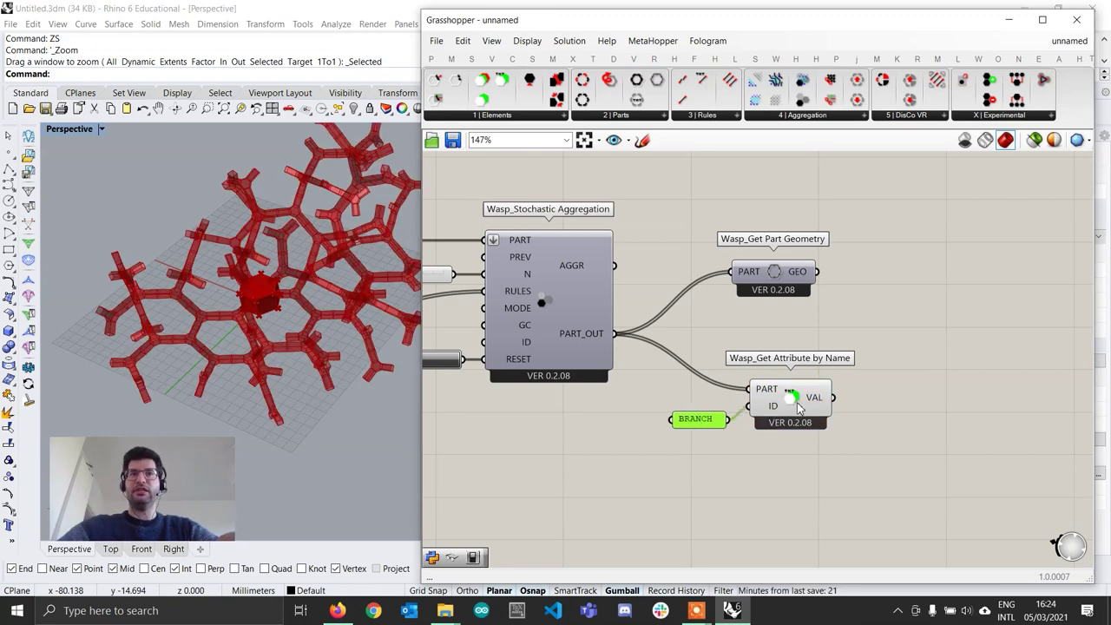
click(795, 402)
click(893, 448)
right_drag(226, 377, 330, 206)
scroll(310, 263, up, 4)
scroll(290, 267, down, 5)
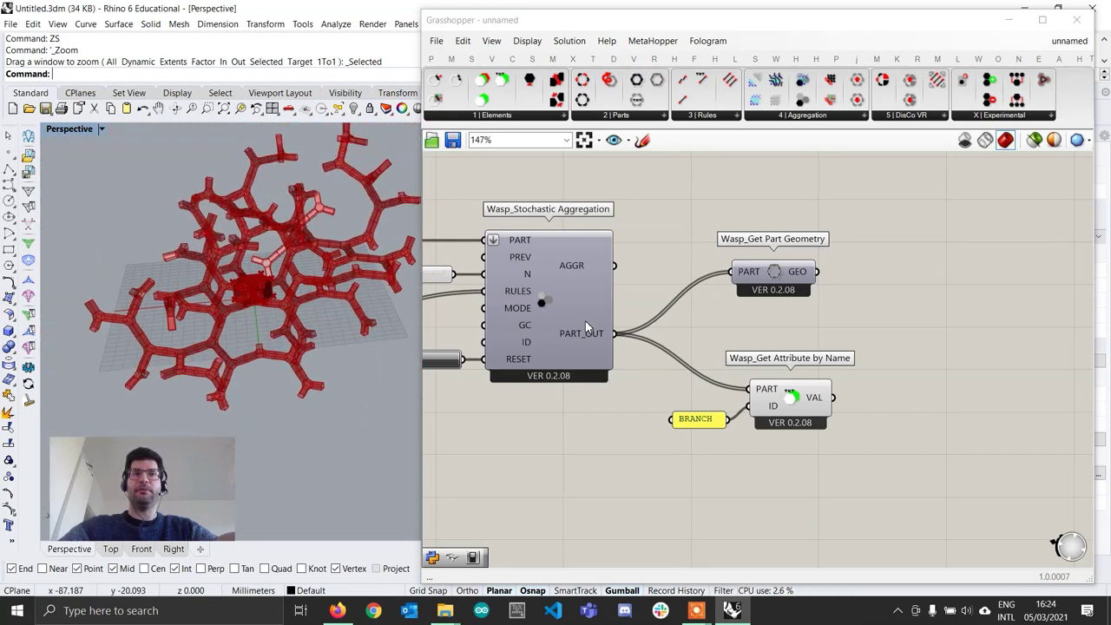
Step: Set the two Factor sliders feeding the Scale component to 0.101 and 0.185
scroll(586, 326, down, 3)
right_drag(426, 538, 610, 472)
scroll(599, 469, up, 6)
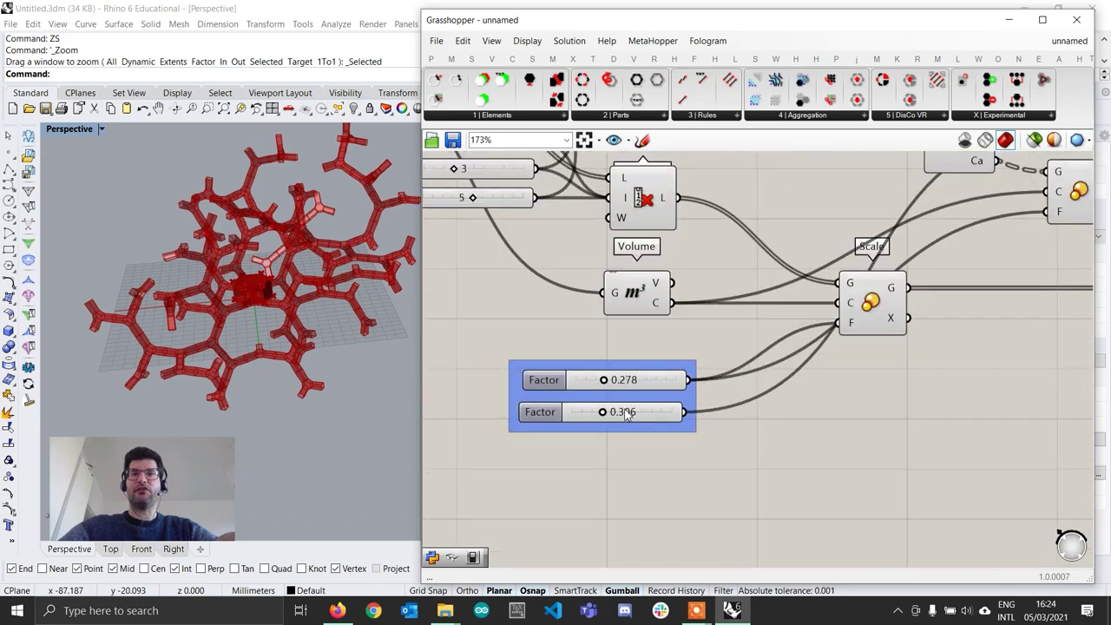
drag(593, 365, 566, 365)
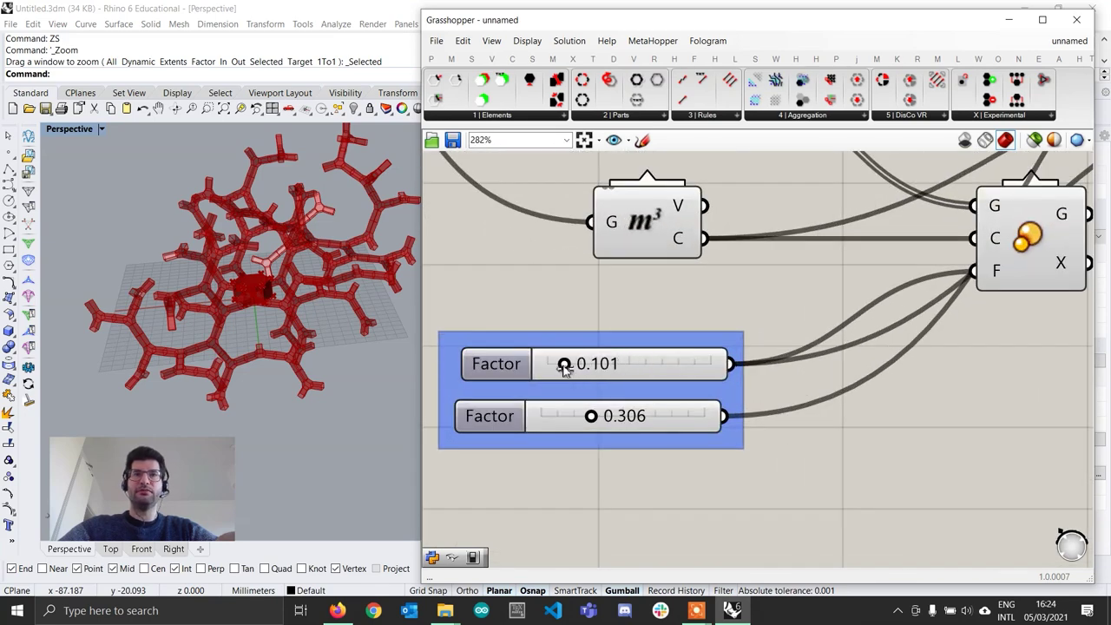
drag(591, 417, 571, 420)
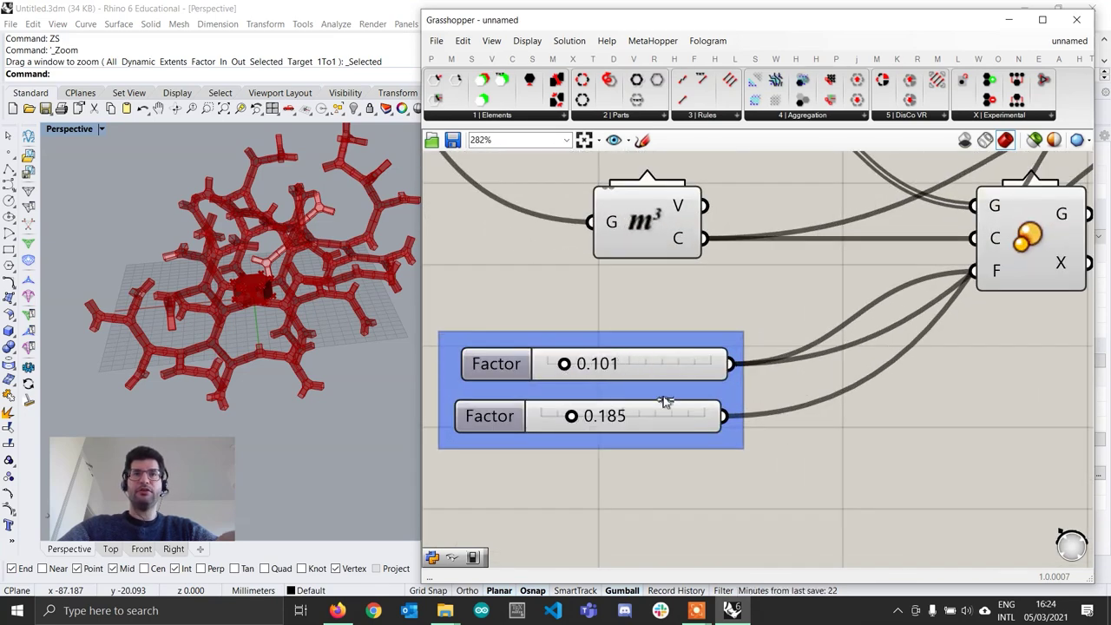
Step: Reset Wasp_Stochastic Aggregation and inspect the regenerated branches up close in the Perspective viewport
scroll(666, 402, down, 6)
scroll(658, 339, up, 5)
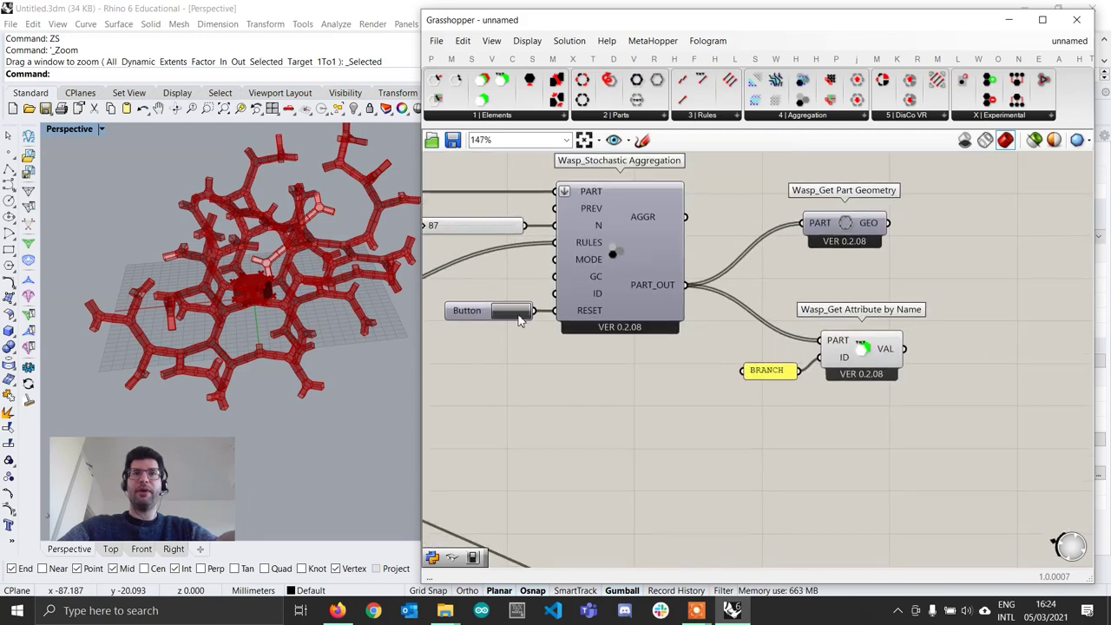
click(518, 314)
scroll(285, 344, up, 3)
right_drag(286, 344, 312, 334)
scroll(310, 337, up, 10)
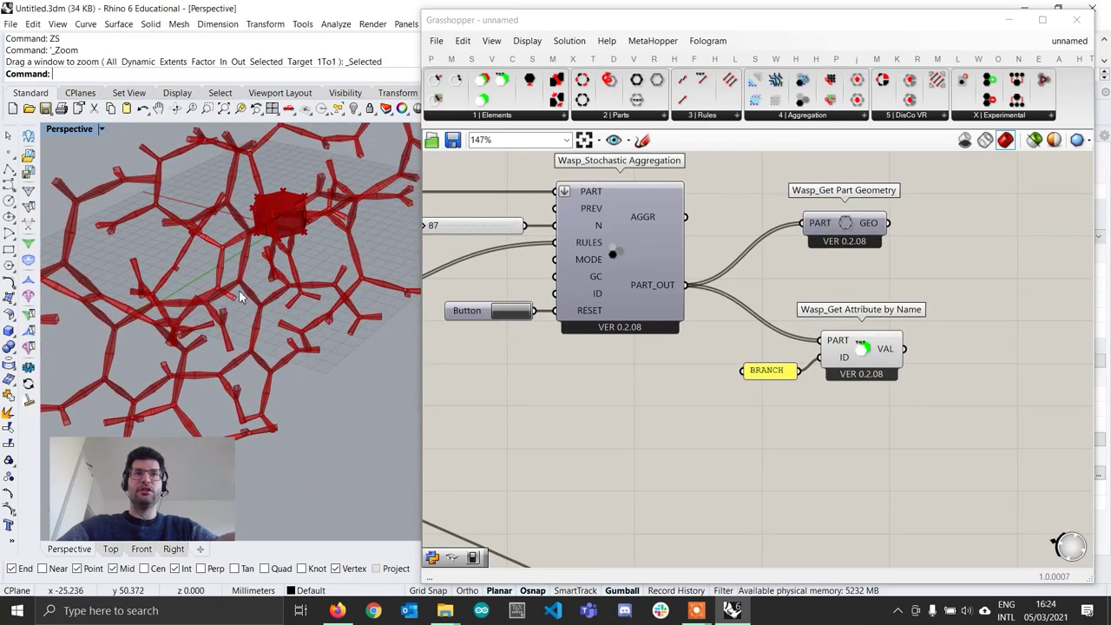
scroll(242, 348, down, 10)
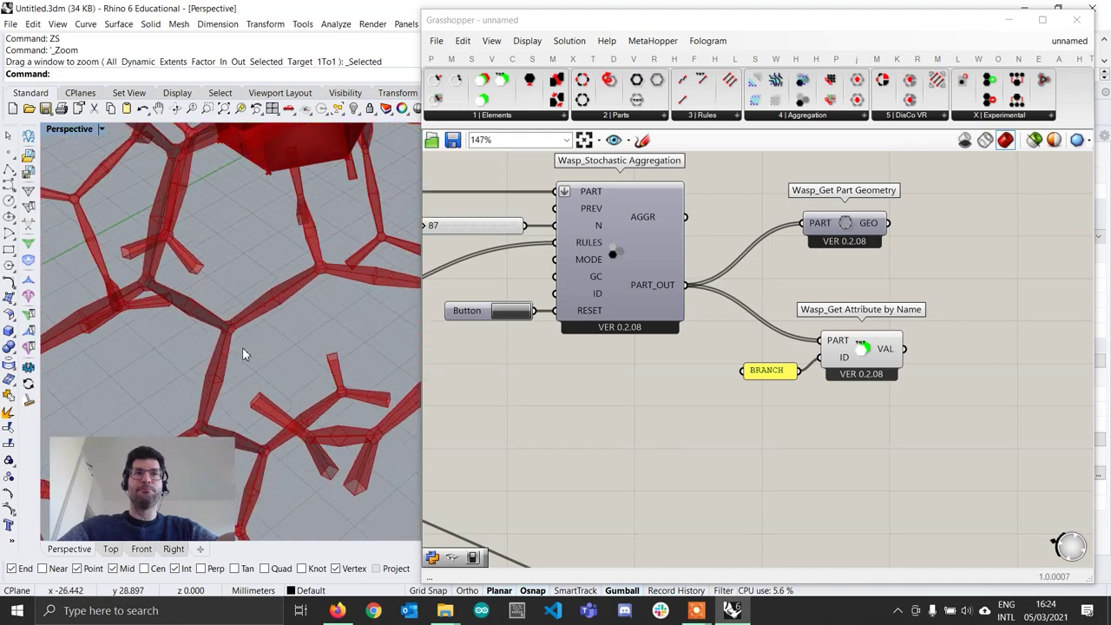
Step: Set the two Factor sliders feeding the Scale component to 0.559 and 0.788
scroll(623, 415, down, 5)
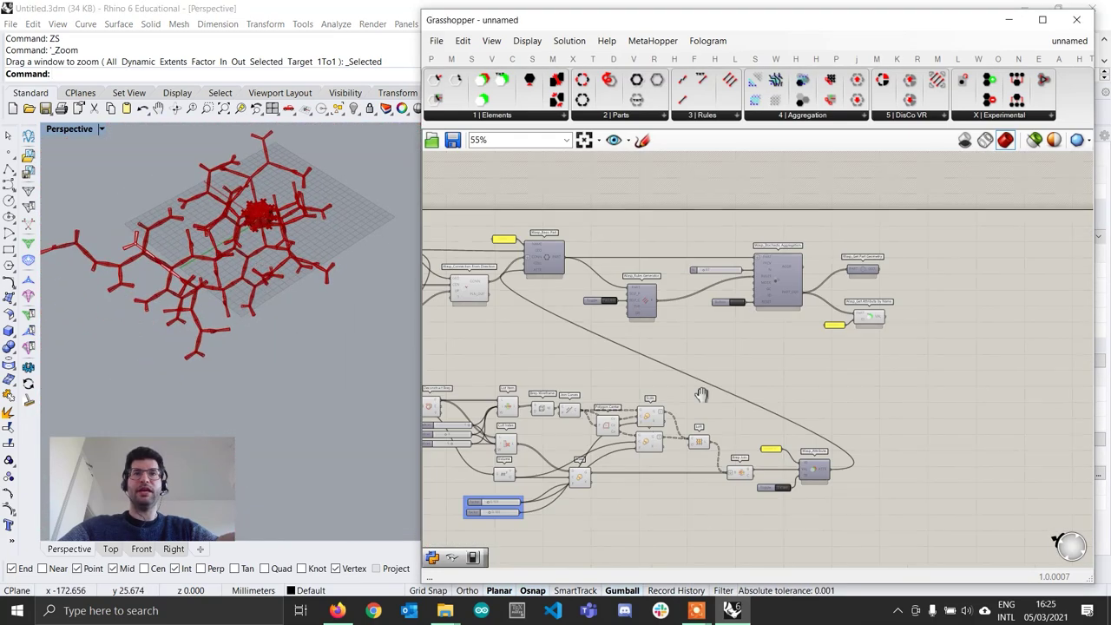
scroll(608, 417, up, 8)
drag(595, 417, 665, 417)
drag(617, 467, 714, 466)
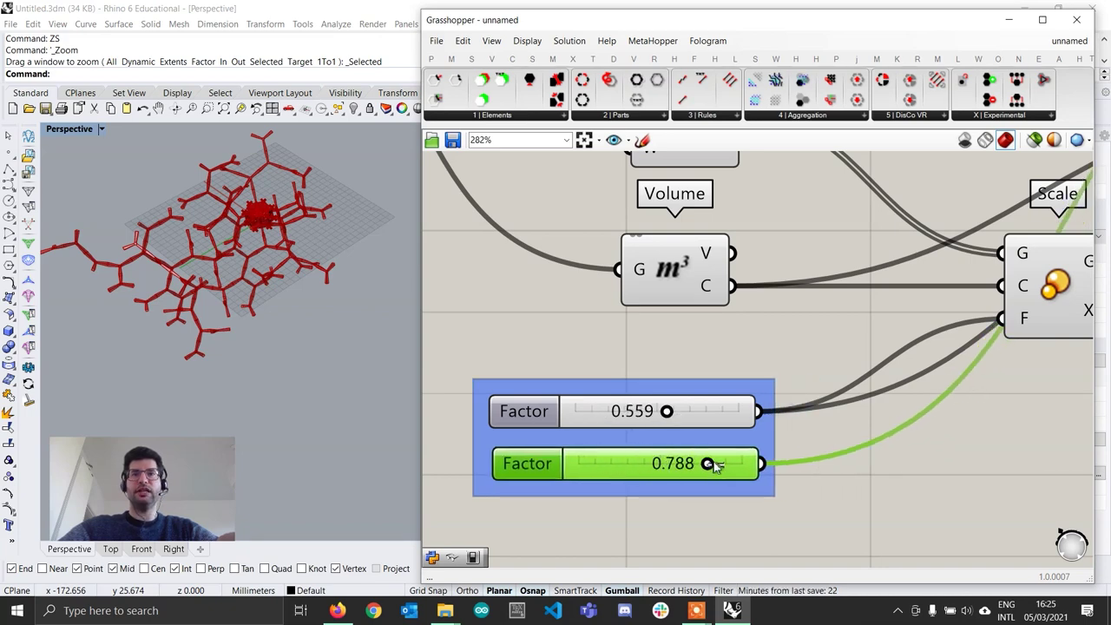
Step: Reset the stochastic aggregation with the new scale factors and inspect the branch geometry from several angles
scroll(719, 447, down, 6)
scroll(719, 443, down, 3)
scroll(720, 347, up, 7)
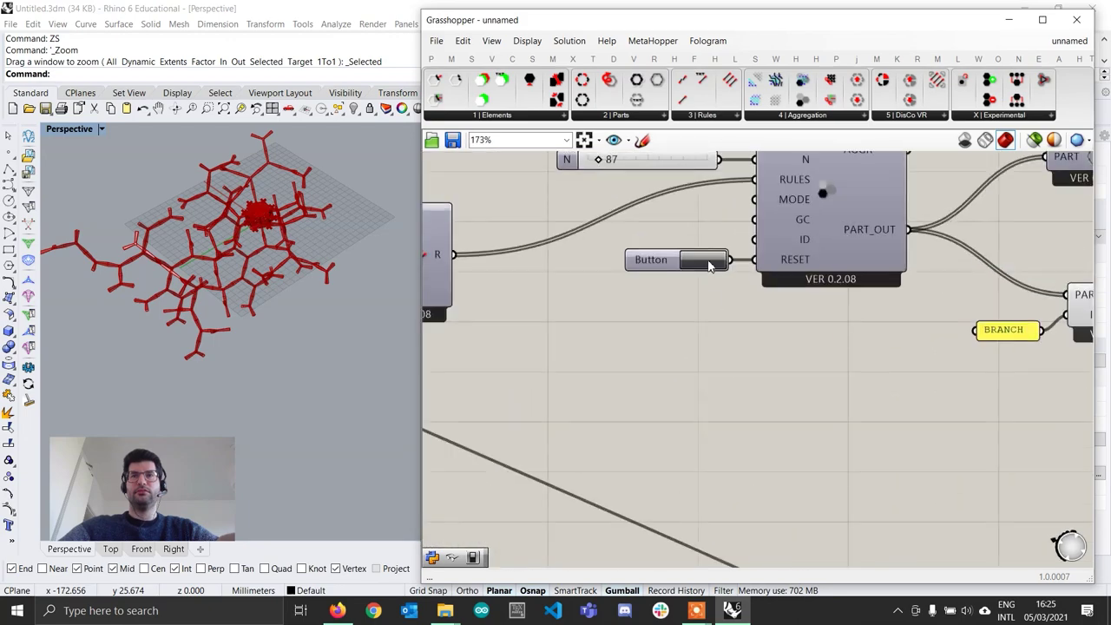
right_drag(198, 314, 322, 321)
scroll(322, 320, up, 6)
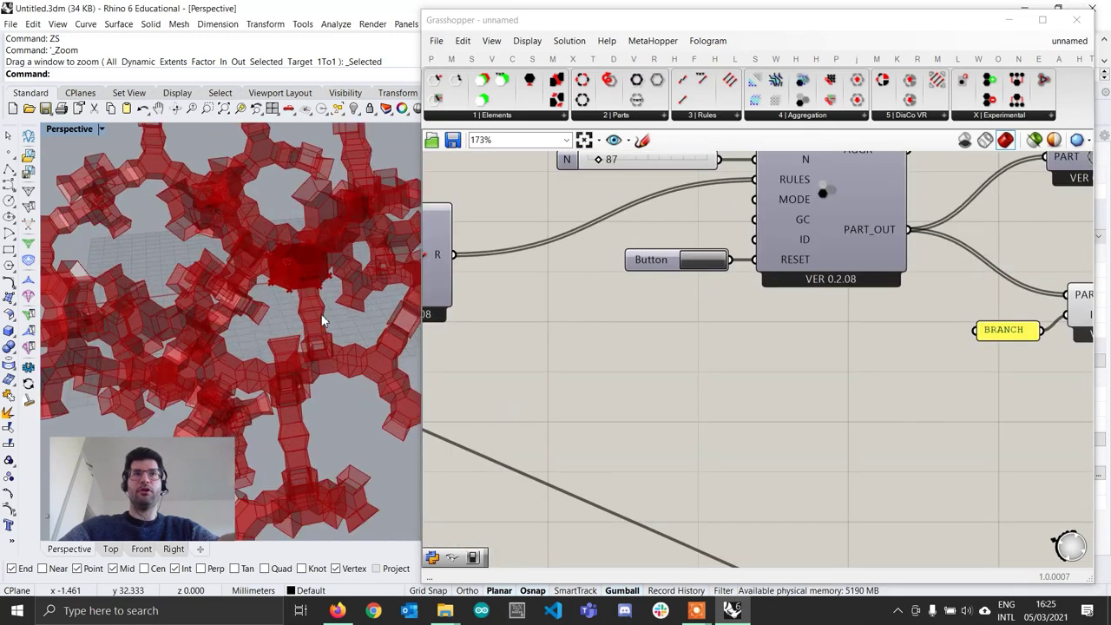
scroll(301, 270, down, 6)
right_drag(302, 276, 264, 271)
scroll(255, 350, up, 6)
scroll(266, 320, down, 6)
Step: Add a Brep Join component beside Wasp_Get Attribute by Name and connect the VAL output to its B input
right_drag(876, 370, 580, 353)
right_drag(798, 353, 629, 396)
click(669, 350)
right_drag(673, 350, 630, 358)
mouse_move(640, 351)
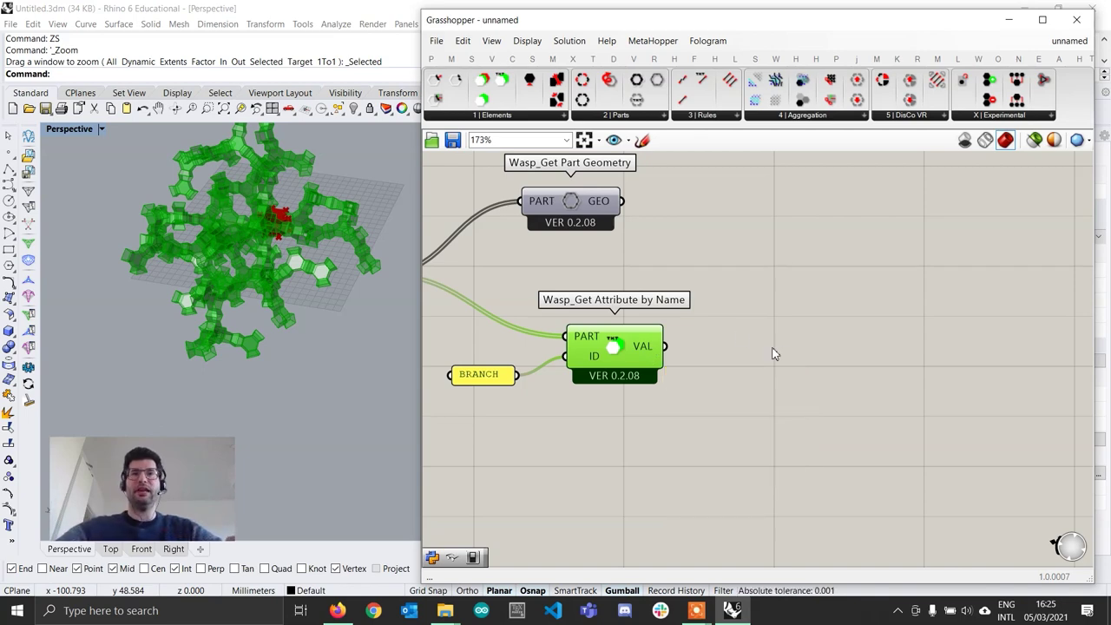
click(784, 401)
double_click(772, 375)
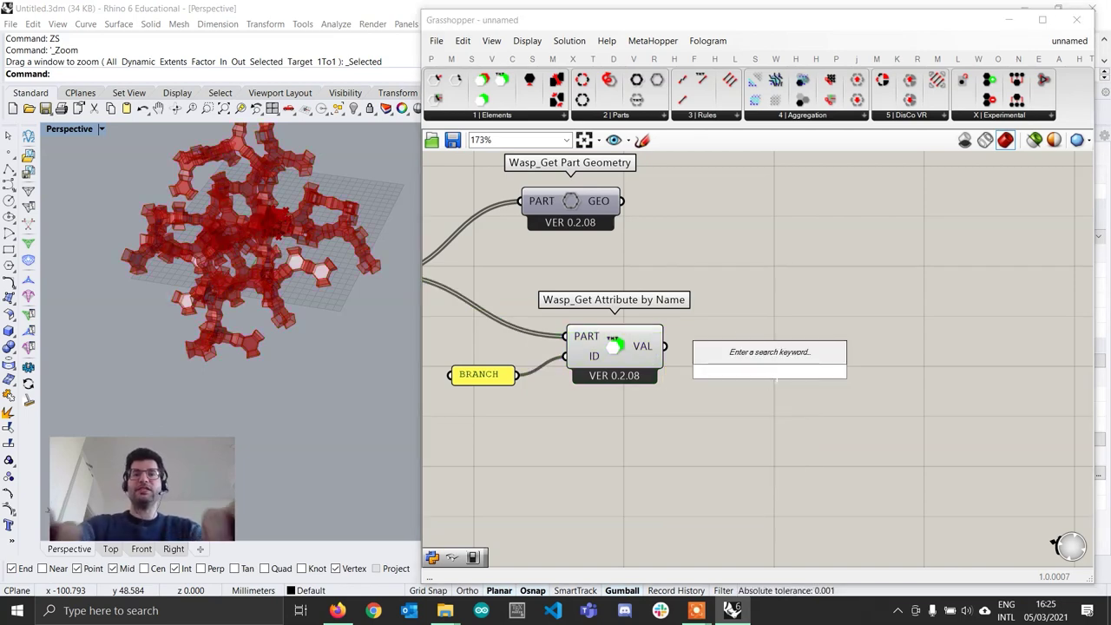
text(join brep)
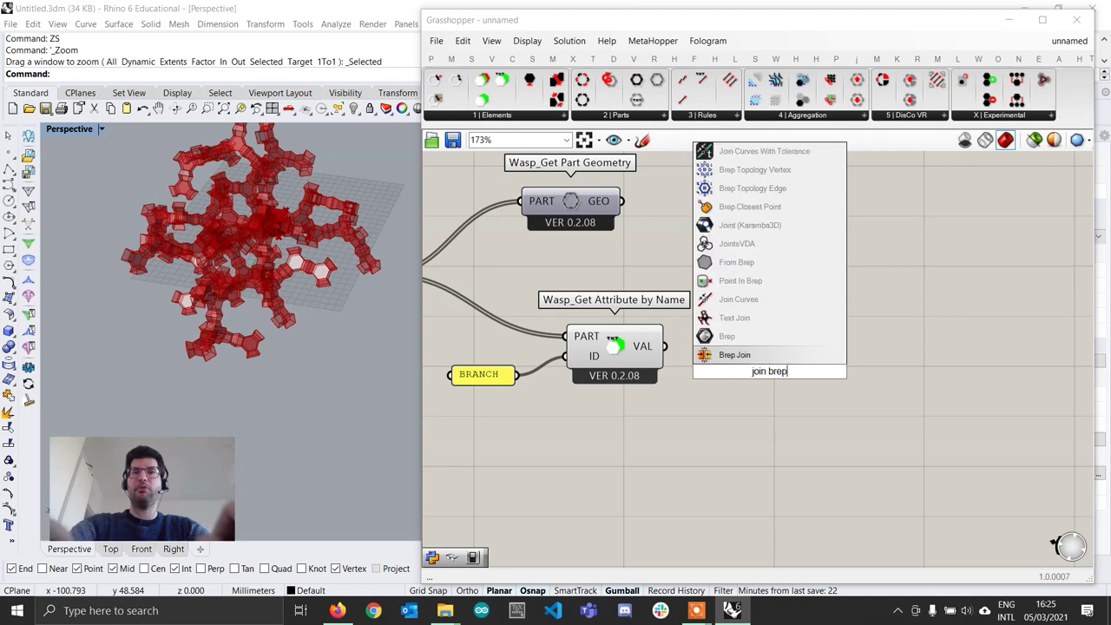
key(Return)
drag(777, 382, 777, 367)
drag(665, 347, 792, 360)
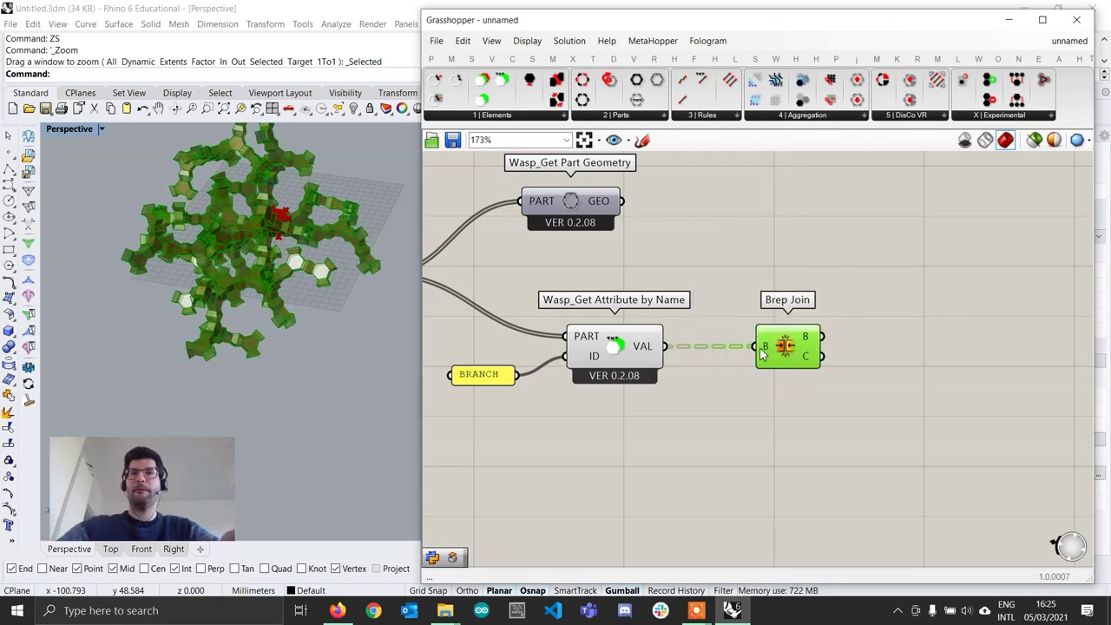
Step: Flatten the B input of Brep Join
right_click(767, 352)
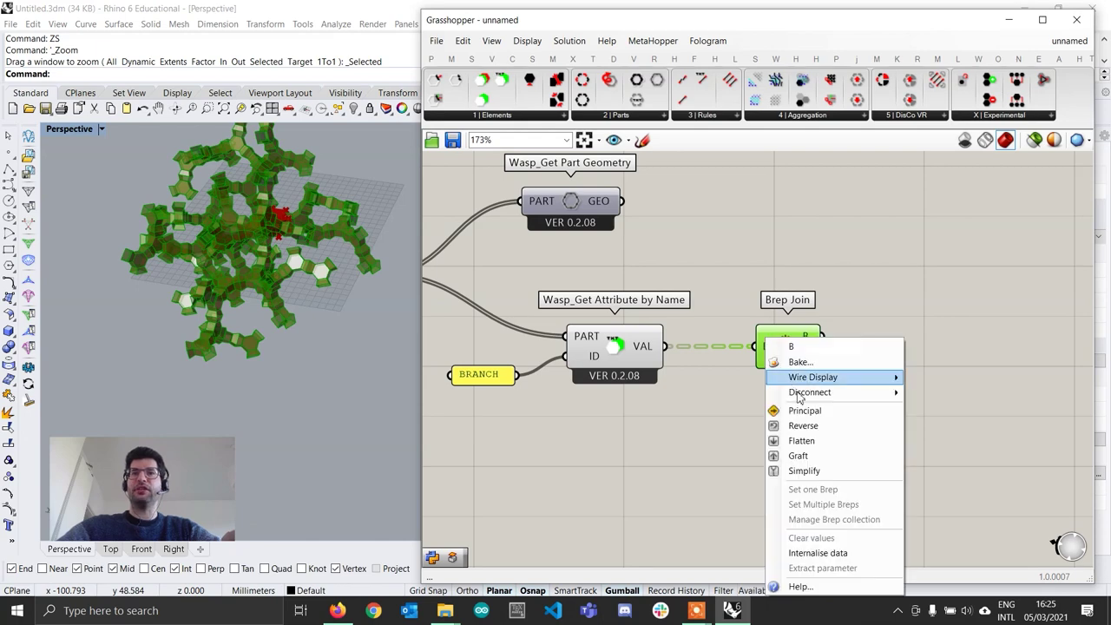
click(814, 442)
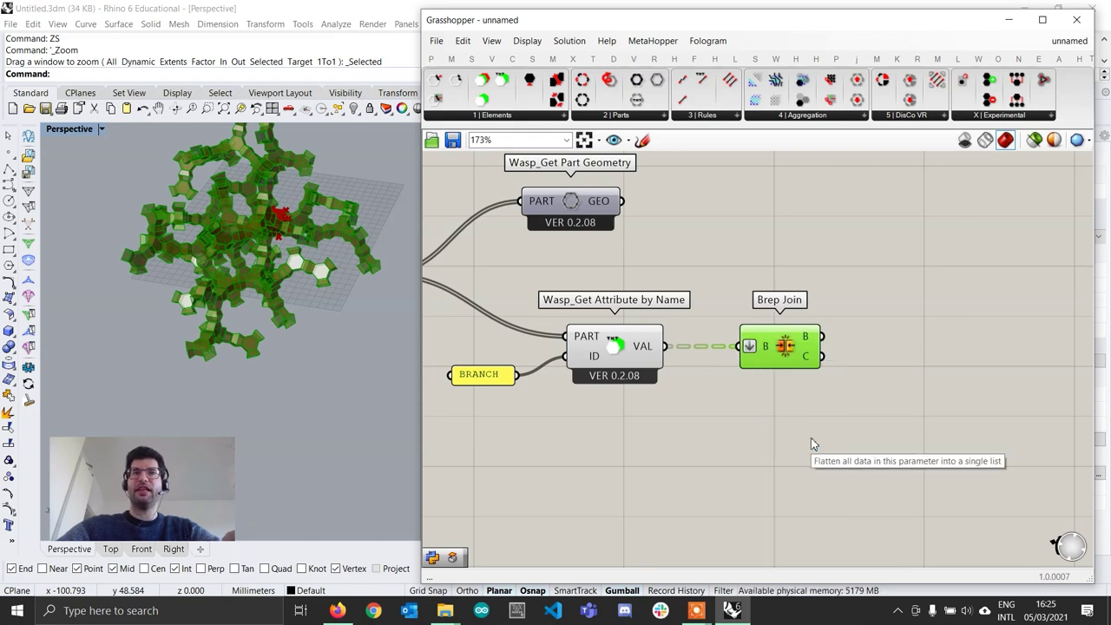
mouse_move(783, 341)
mouse_down()
mouse_move(794, 340)
mouse_move(783, 340)
mouse_up()
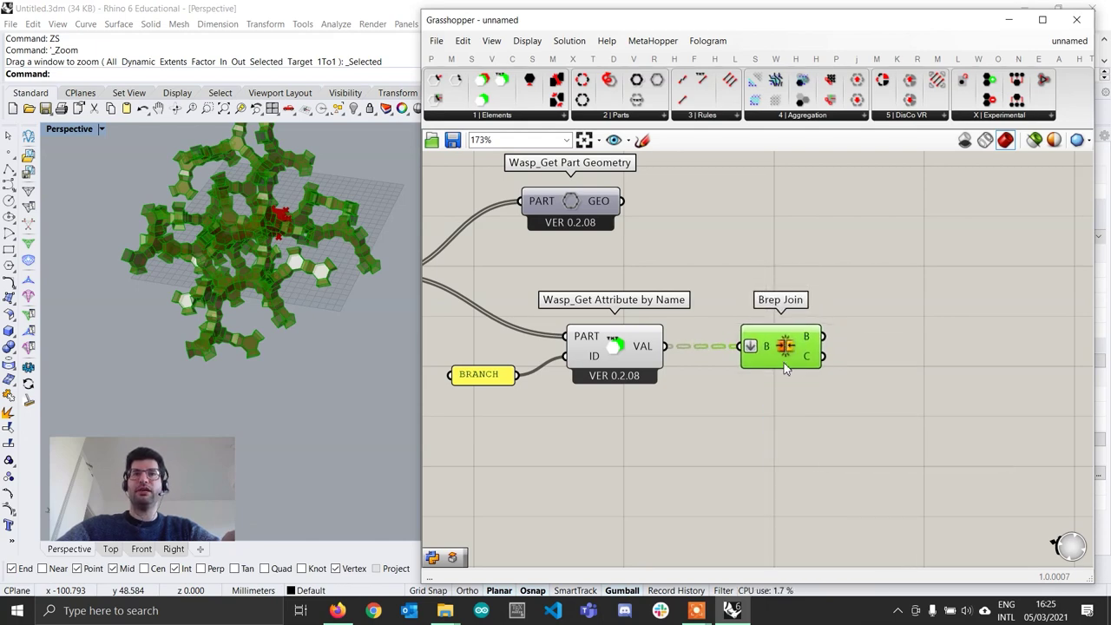
Step: Add a Cap Holes component after Brep Join and connect the joined B output to its input
right_drag(816, 389, 736, 383)
double_click(822, 361)
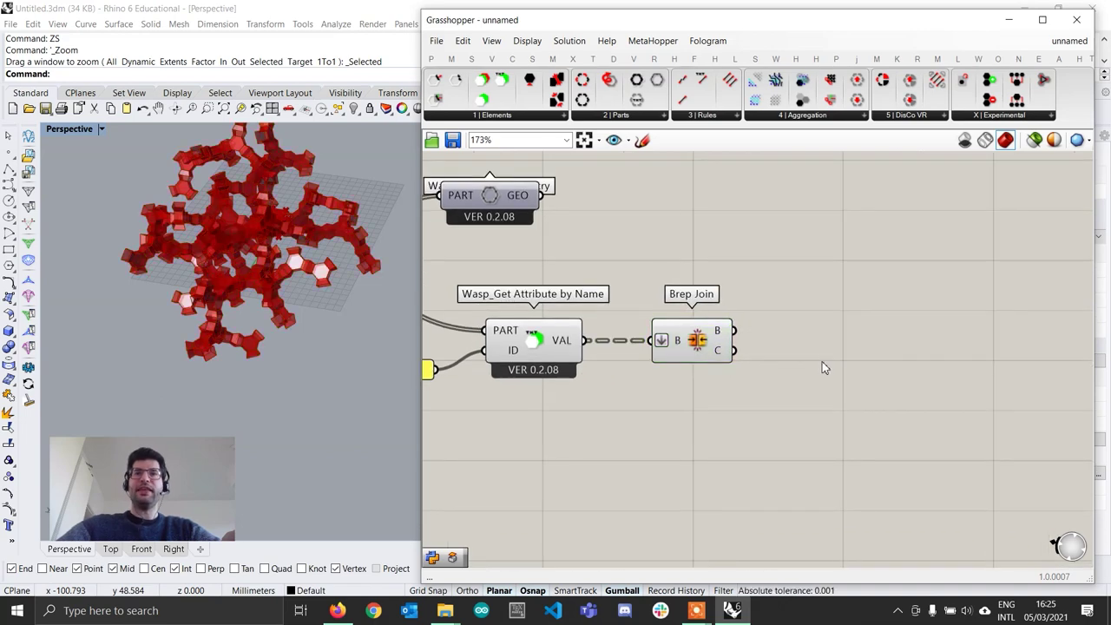
text(ca)
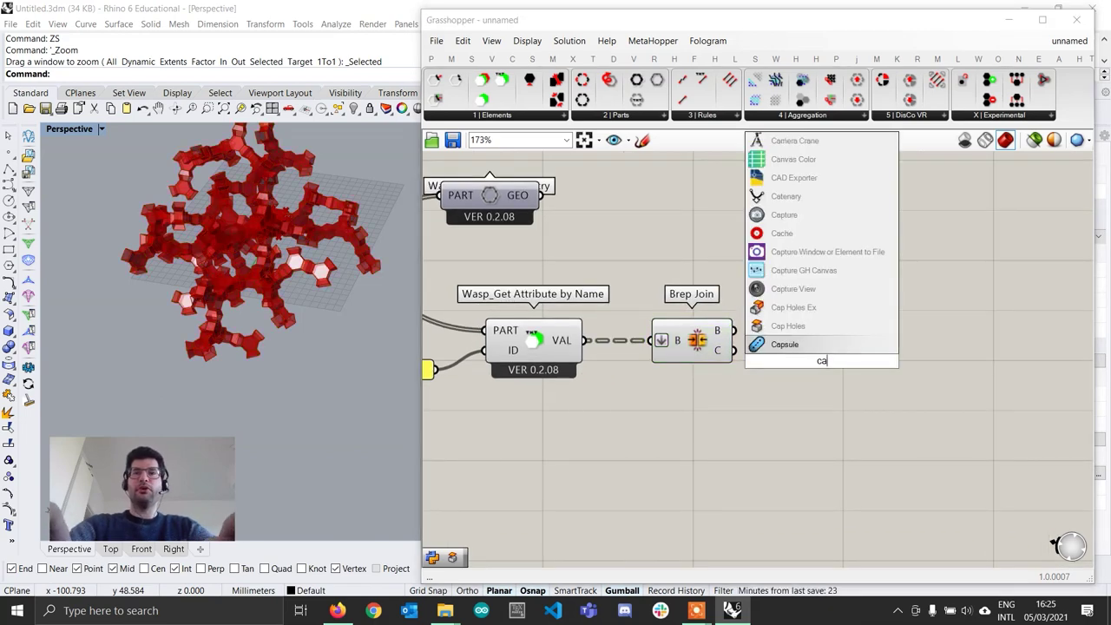
text(p holes)
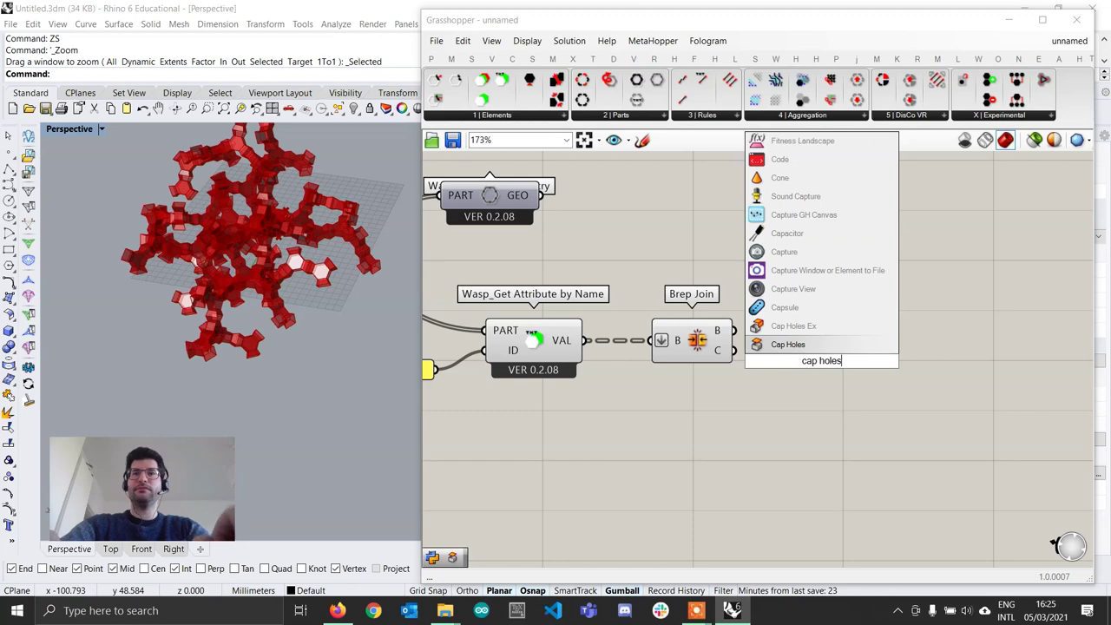
key(Return)
drag(837, 365, 834, 344)
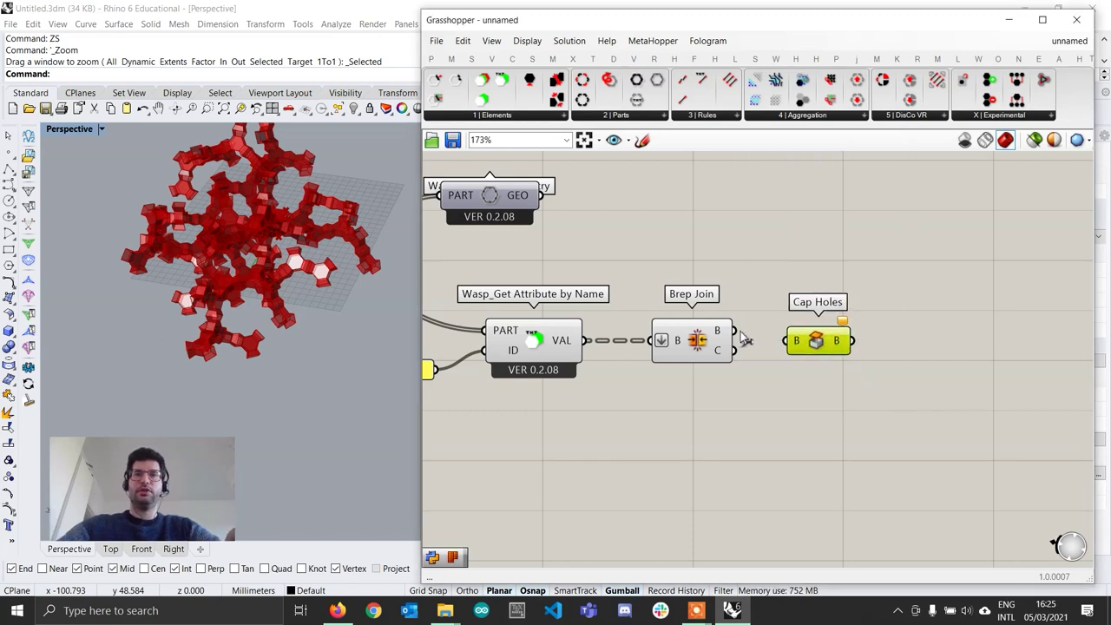
drag(734, 331, 790, 337)
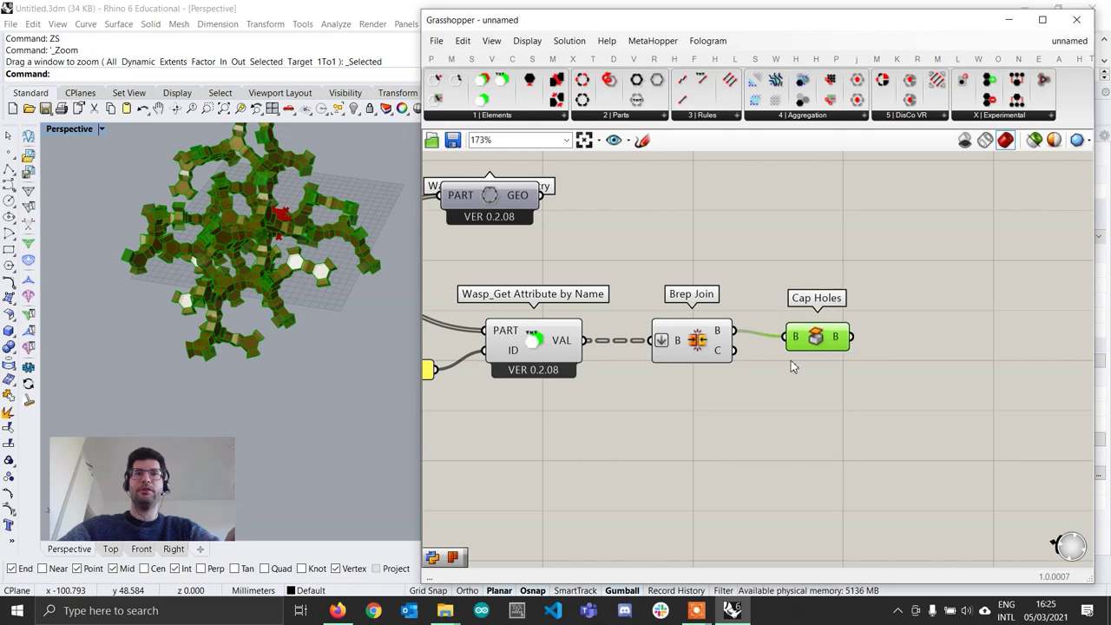
Step: Turn off the preview of Wasp_Get Part Geometry, Wasp_Get Attribute by Name and Brep Join together
right_drag(764, 381, 866, 371)
scroll(839, 439, down, 3)
drag(831, 442, 651, 265)
right_click(817, 335)
click(868, 335)
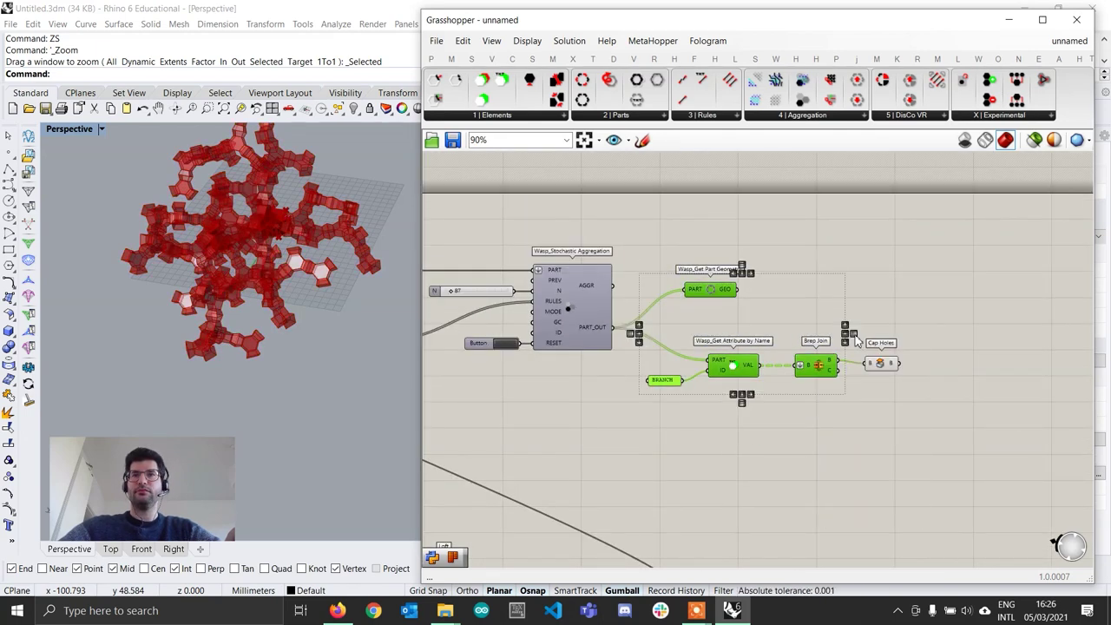
Step: Examine the Cap Holes result in the viewport and check the data type of its output
scroll(920, 395, up, 4)
click(799, 377)
scroll(281, 265, up, 5)
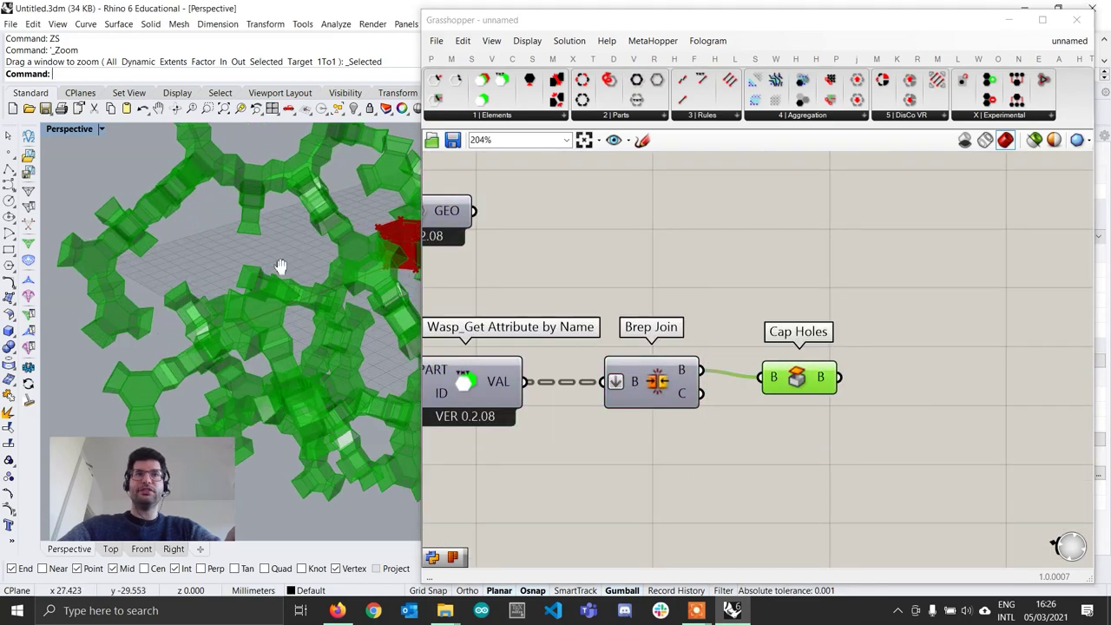
click(881, 308)
scroll(267, 339, down, 3)
scroll(260, 374, up, 4)
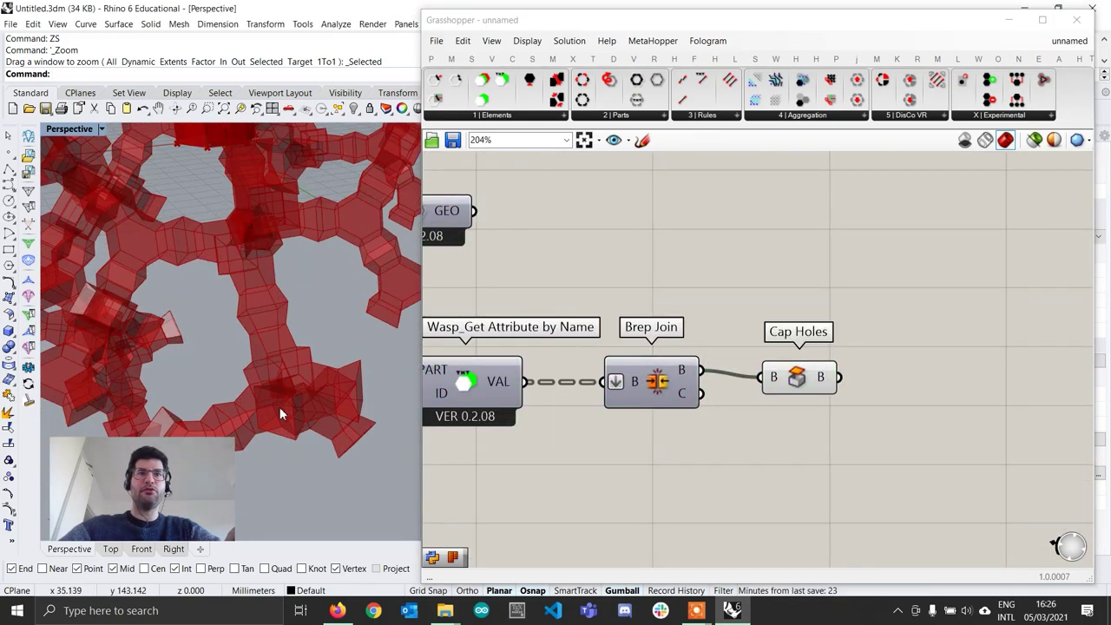
right_drag(280, 407, 281, 371)
mouse_move(826, 383)
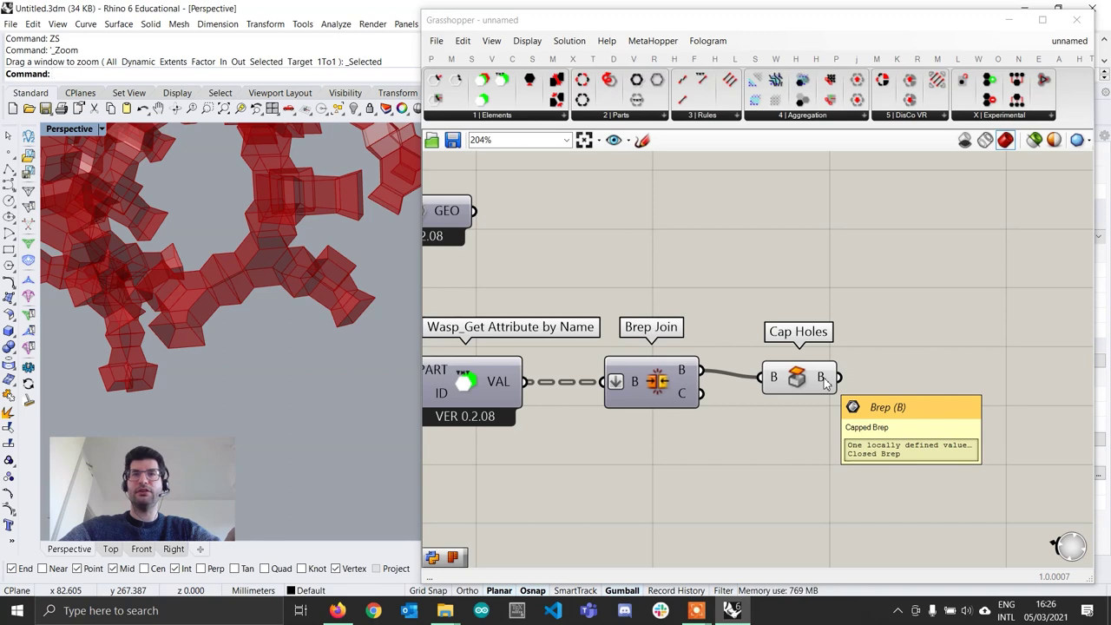
scroll(229, 260, down, 8)
scroll(178, 223, up, 5)
right_drag(258, 255, 182, 328)
Step: Add a Custom Preview component and connect the Cap Holes output to its G input
right_drag(871, 395, 748, 391)
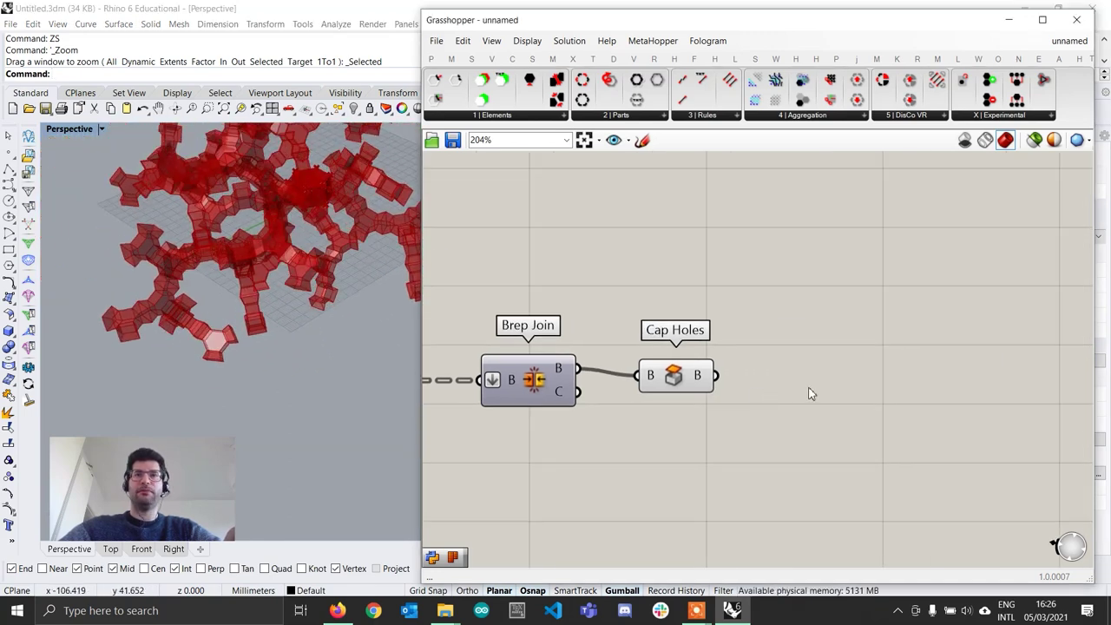
double_click(810, 394)
text(cus)
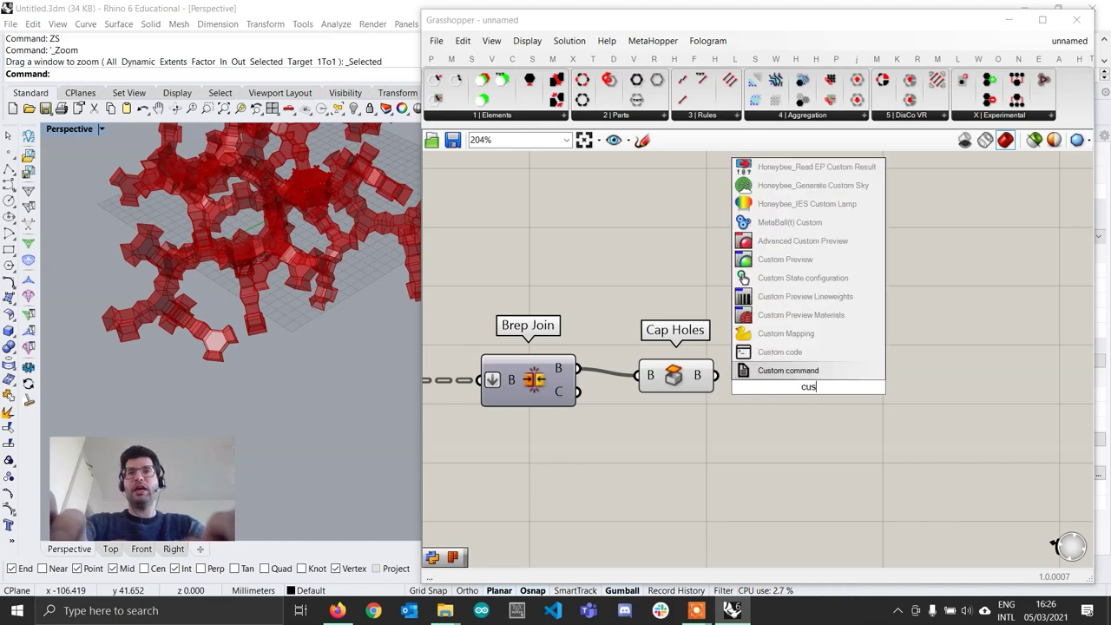
text(tom)
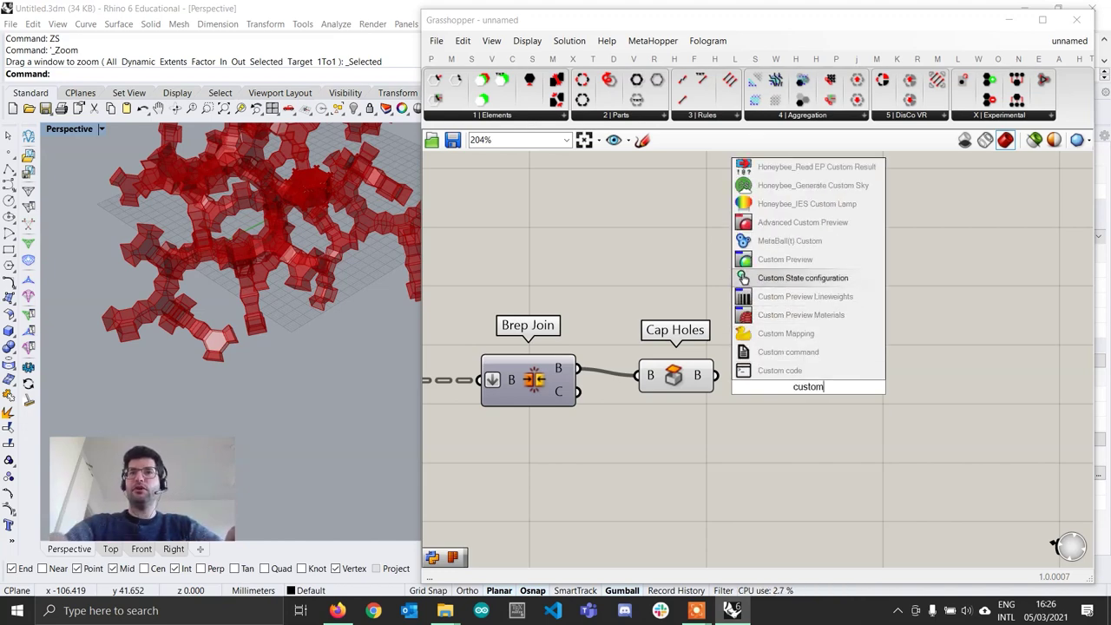
click(747, 259)
drag(716, 375, 777, 376)
Step: Turn off the preview of Cap Holes so only the custom preview is drawn
click(669, 382)
right_click(653, 376)
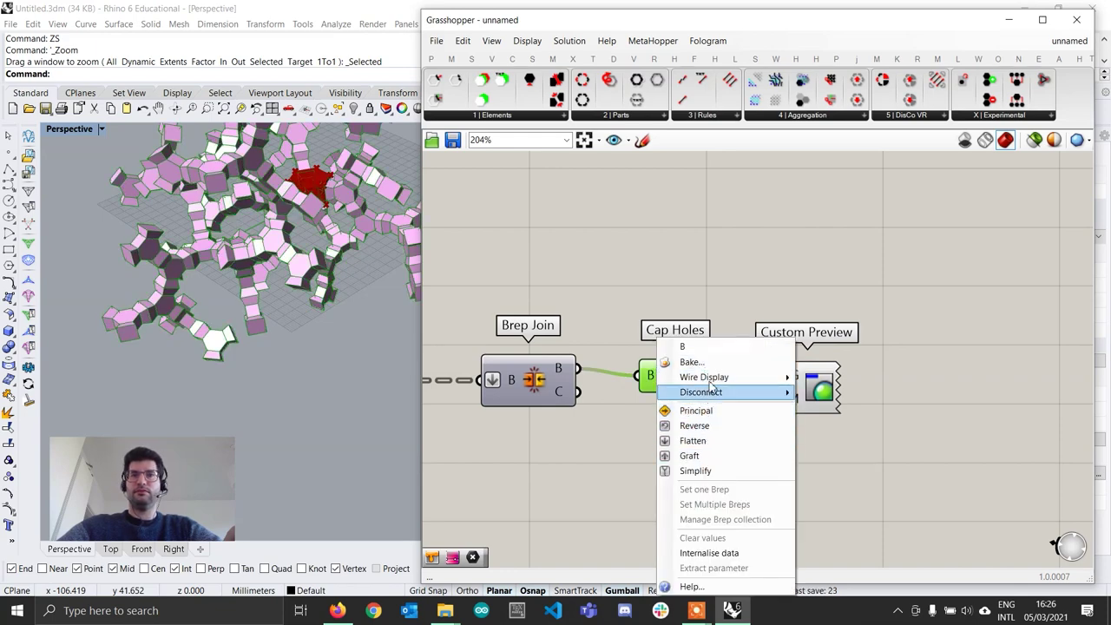
click(783, 308)
right_click(680, 379)
click(717, 408)
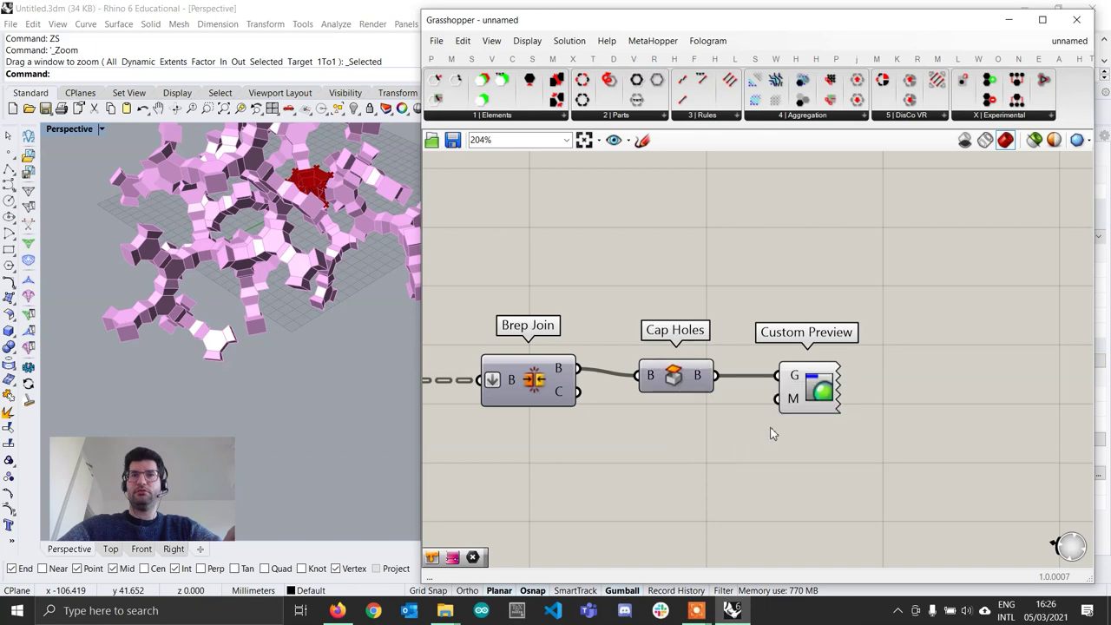
Step: Add a white Colour Swatch, connect it to the M input of Custom Preview and place it below Cap Holes
scroll(771, 431, down, 1)
drag(809, 394, 817, 400)
double_click(664, 452)
text(swa)
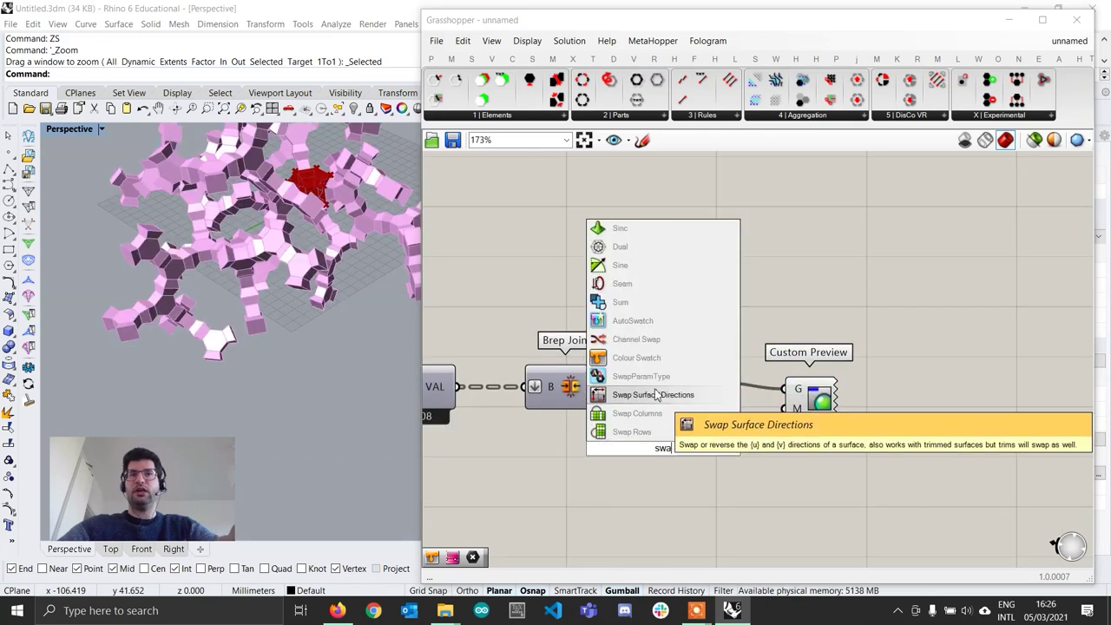
click(659, 358)
drag(735, 449, 785, 409)
drag(623, 454, 656, 450)
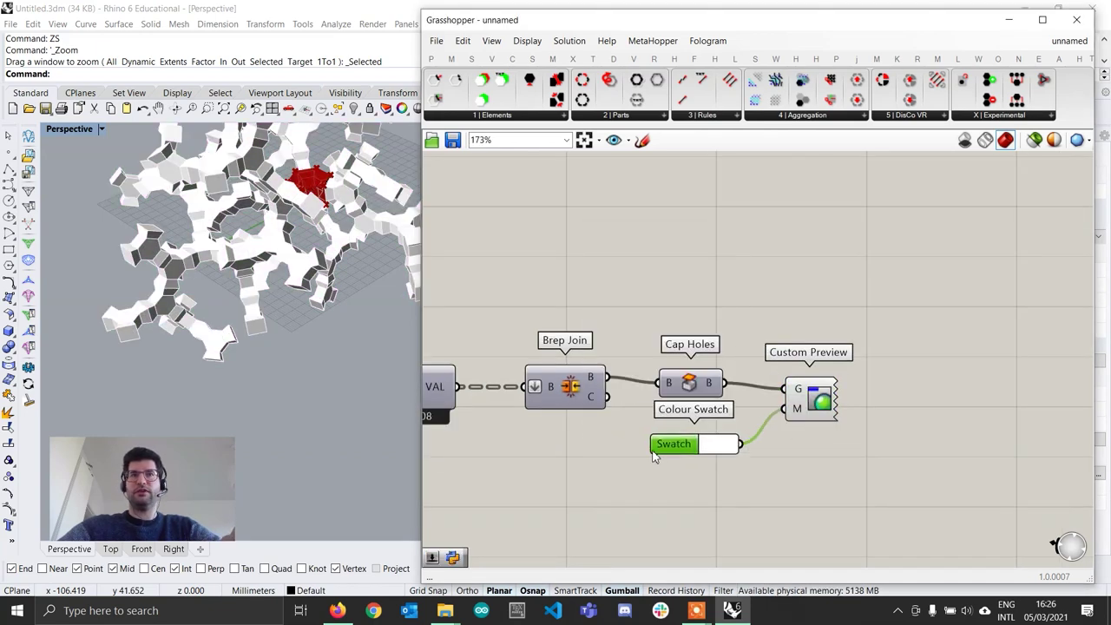
click(751, 483)
Step: Narrow the Grasshopper window to enlarge the Rhino viewport and set the Perspective display mode to Arctic
right_drag(189, 392, 200, 261)
scroll(277, 325, down, 4)
scroll(239, 295, up, 5)
drag(419, 184, 568, 184)
click(60, 131)
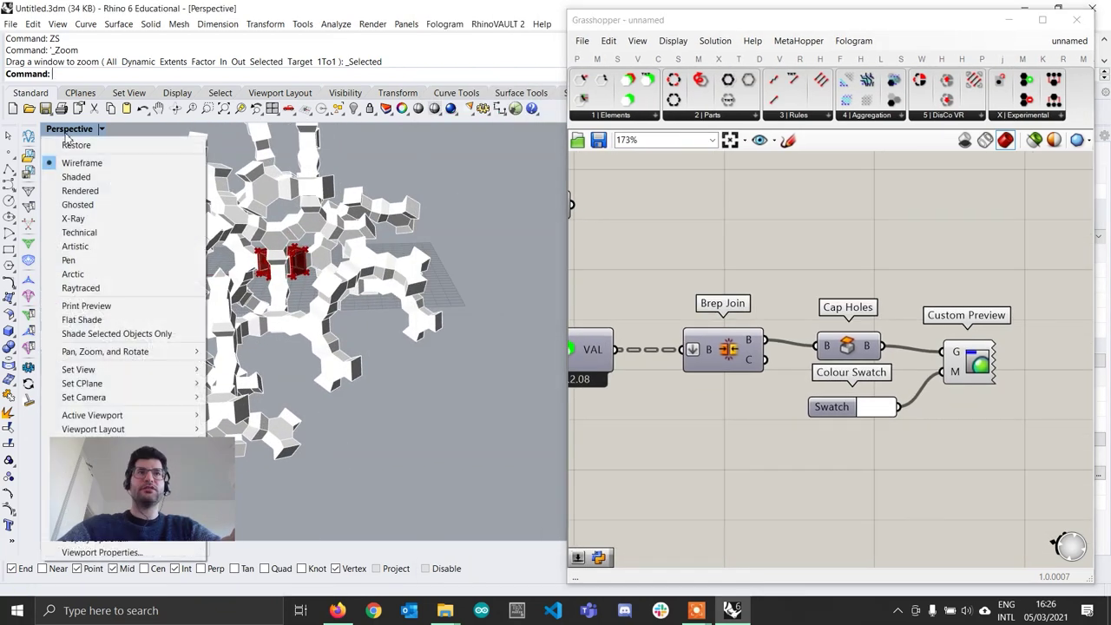
click(83, 276)
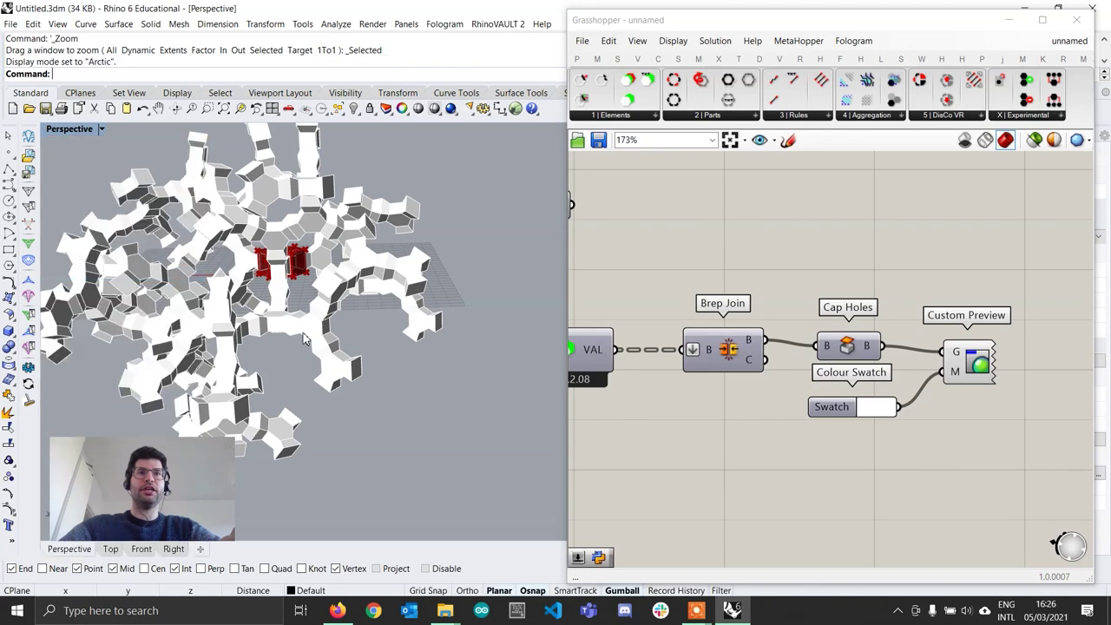
Step: Set the lower of the two grouped Factor sliders near the Volume component to 0.25
mouse_move(373, 260)
right_down()
mouse_move(388, 306)
mouse_move(375, 323)
mouse_move(397, 340)
mouse_move(402, 310)
right_up()
scroll(402, 307, up, 3)
scroll(402, 311, down, 3)
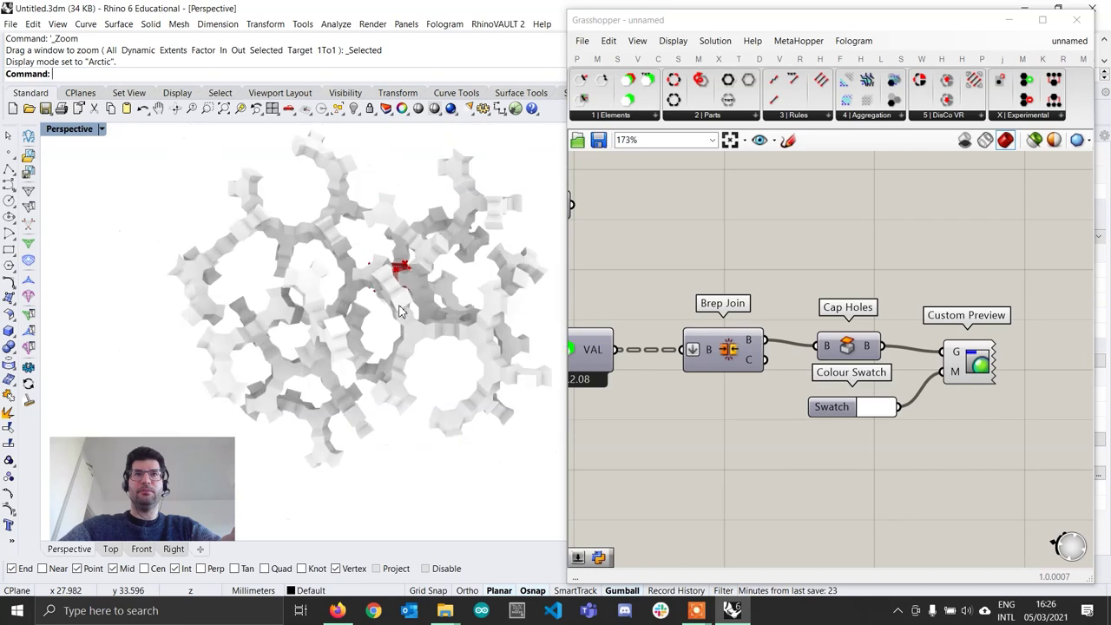
scroll(868, 380, down, 3)
right_drag(853, 447, 920, 422)
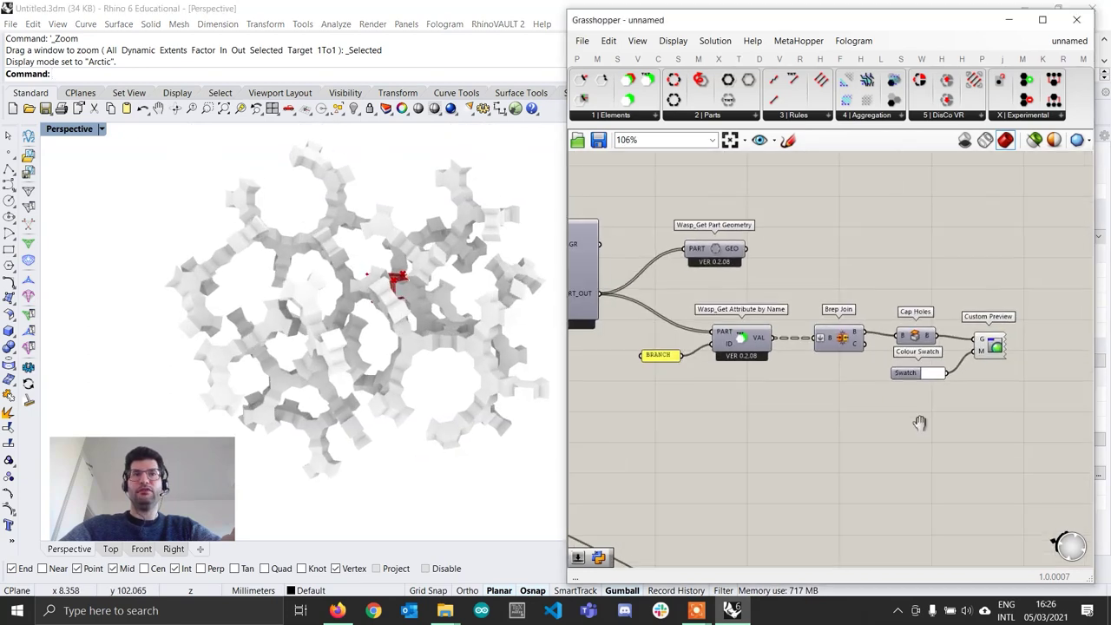
scroll(921, 417, down, 3)
right_drag(804, 461, 943, 379)
right_drag(700, 517, 892, 439)
scroll(699, 426, up, 8)
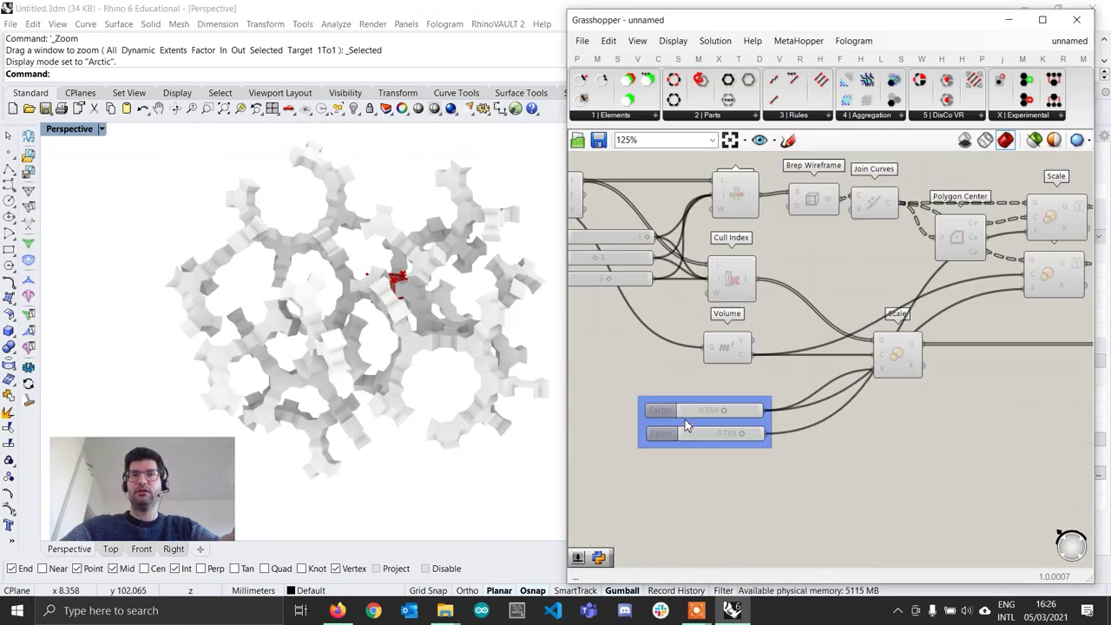
double_click(683, 417)
double_click(709, 464)
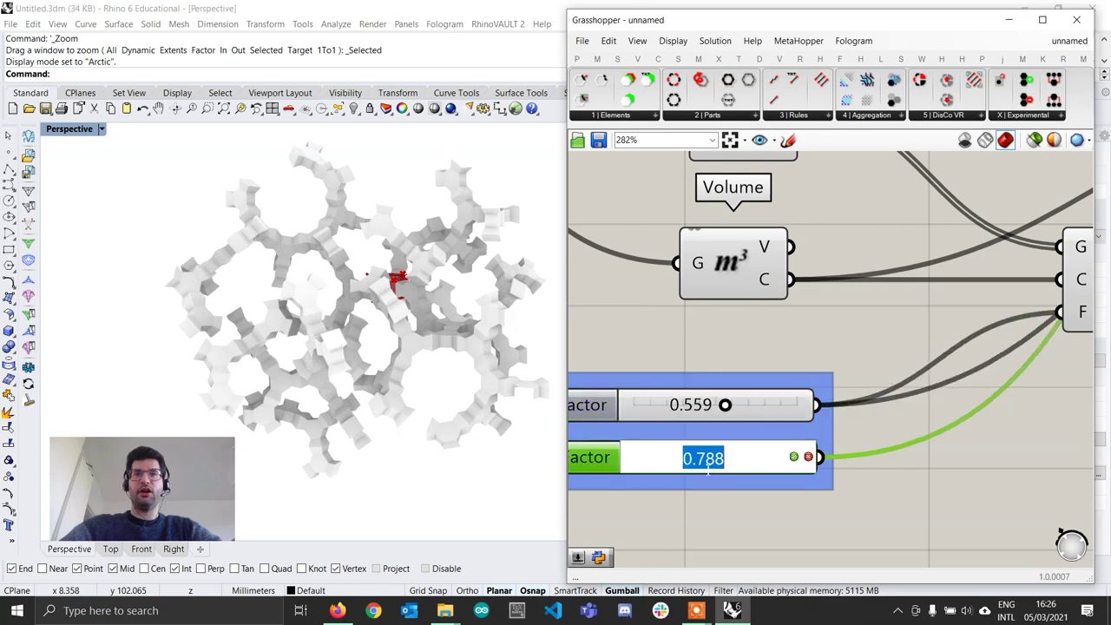
key(BackSpace)
text(.25)
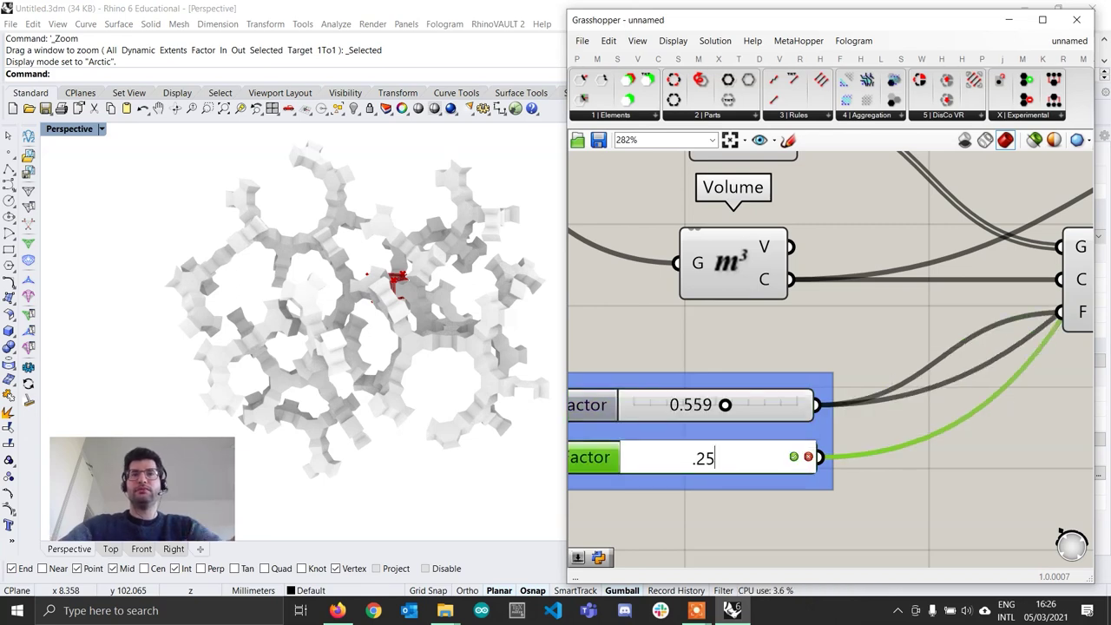
key(Return)
Step: Reset the Wasp Stochastic Aggregation to rebuild it with the updated lower Factor, and check the branches in the Perspective view
scroll(717, 504, down, 5)
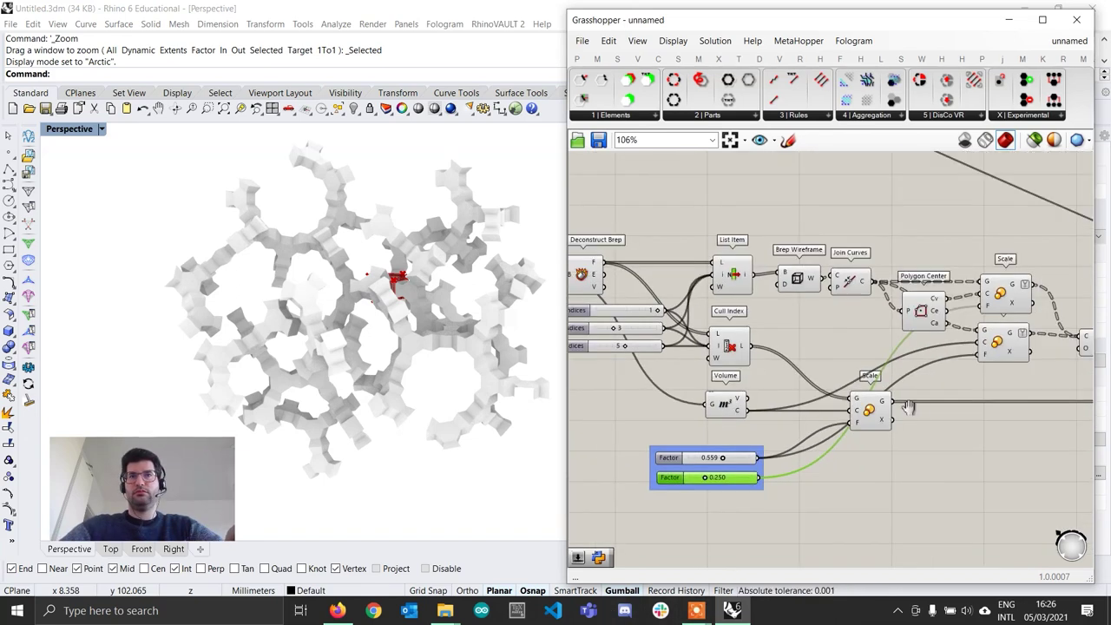
right_drag(906, 405, 658, 460)
right_drag(1077, 184, 868, 330)
scroll(856, 341, down, 2)
scroll(804, 301, up, 3)
click(738, 305)
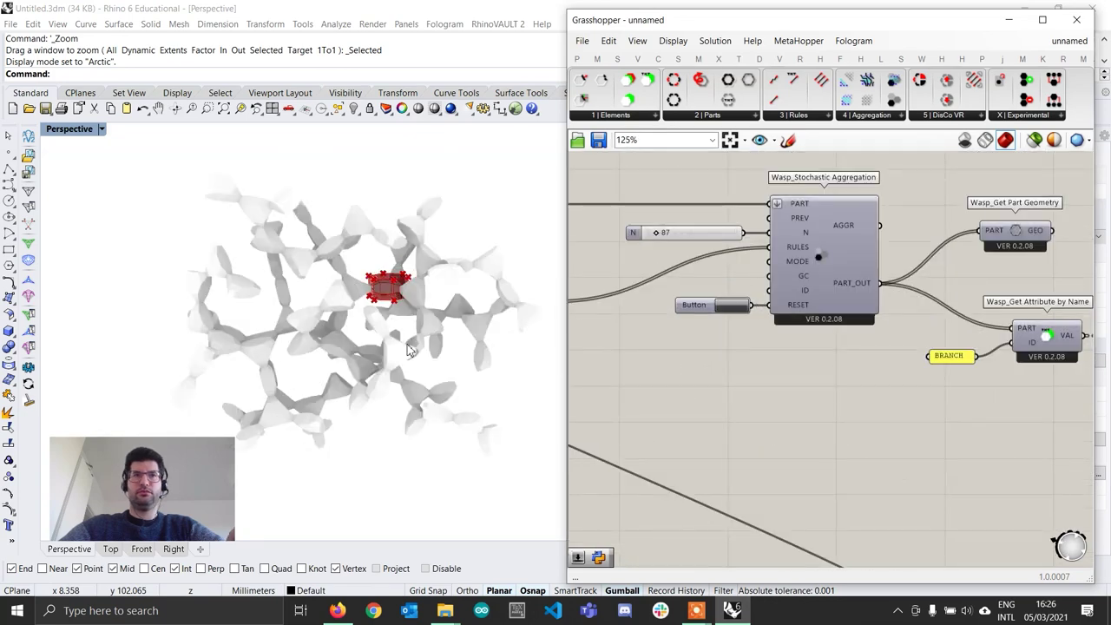
scroll(356, 340, up, 3)
right_drag(356, 341, 334, 300)
Step: Set the upper grouped Factor slider, which feeds the Scale components, to 0.25
right_drag(752, 366, 851, 344)
scroll(851, 344, down, 6)
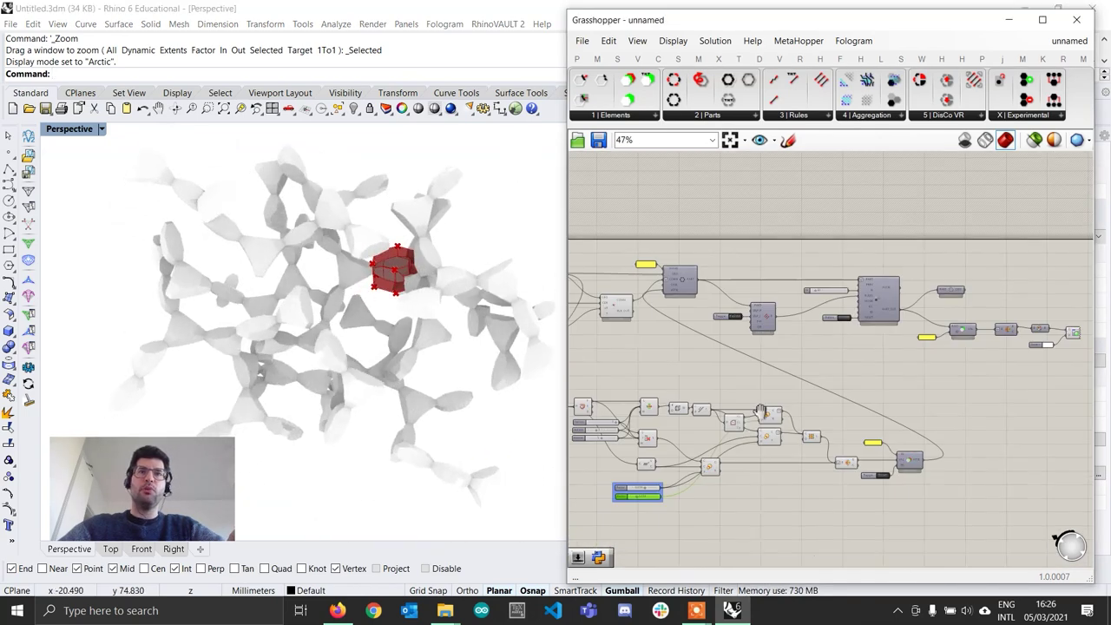
scroll(681, 469, up, 4)
right_drag(681, 469, 858, 421)
scroll(860, 421, up, 3)
click(785, 464)
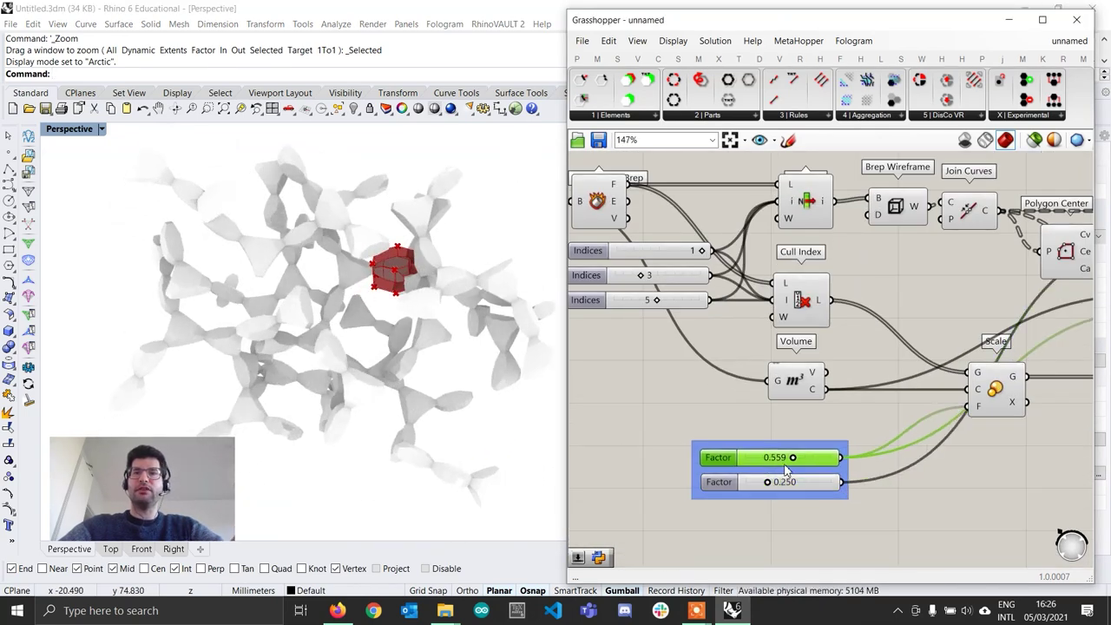
double_click(789, 466)
text(.25)
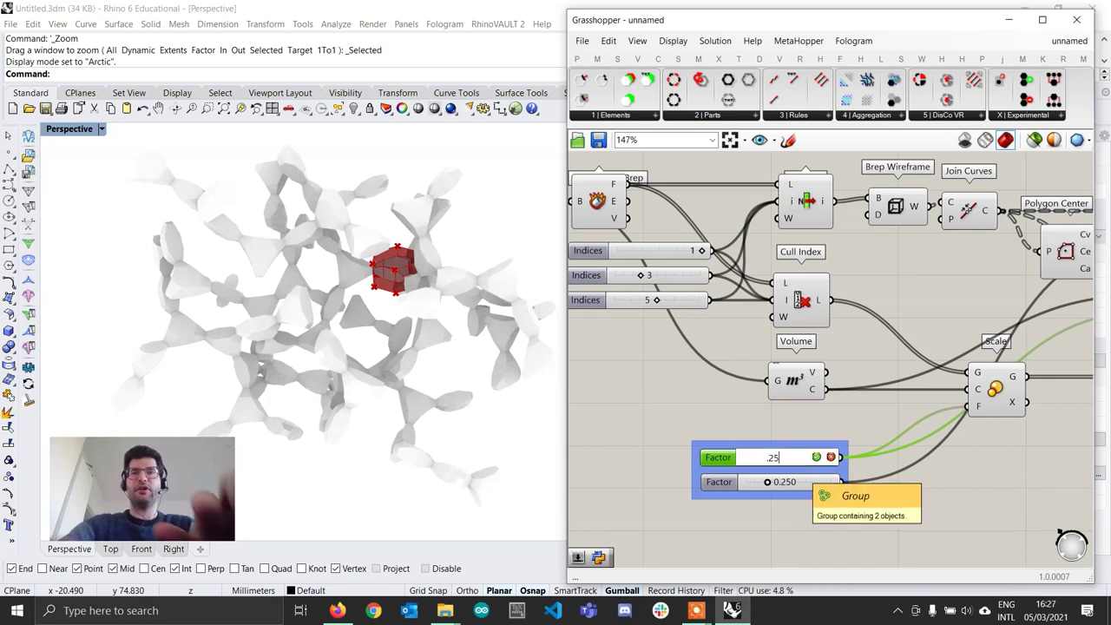
key(Return)
Step: Reset the Stochastic Aggregation again so the parts take on the upper Factor change
scroll(798, 456, down, 7)
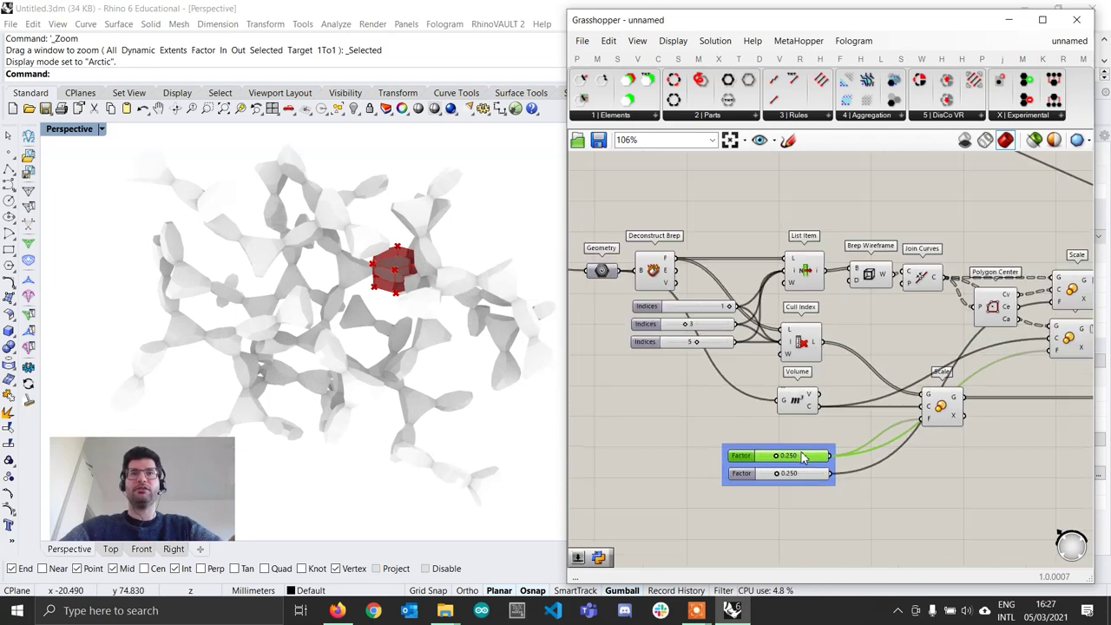
right_drag(1013, 362, 784, 395)
scroll(784, 327, up, 5)
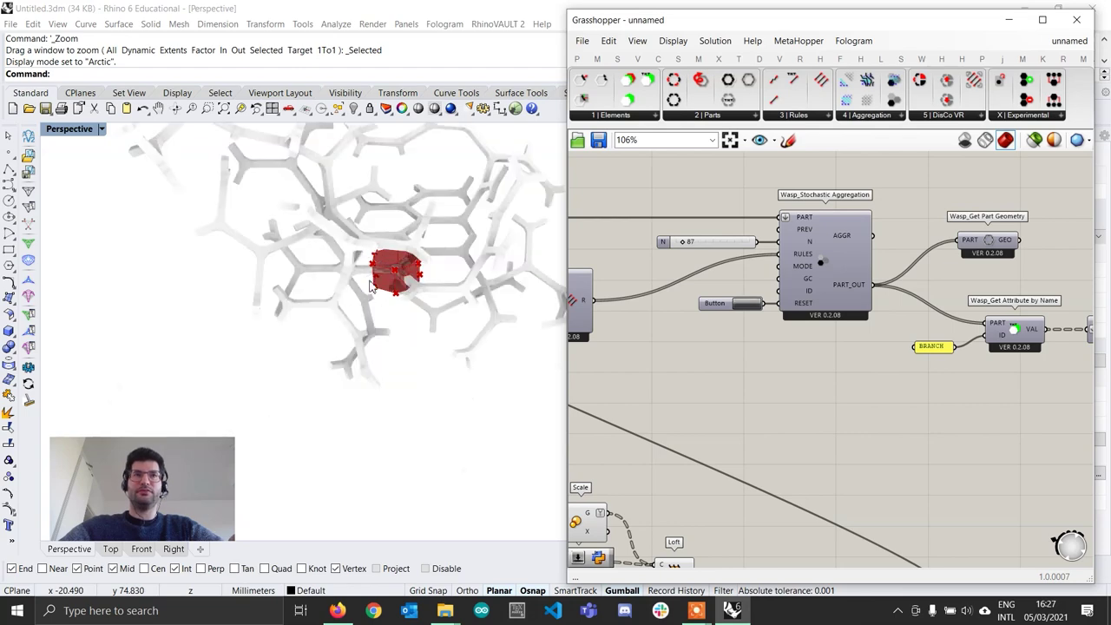
Step: Examine the slender branch aggregation closely and from several angles, collapsing the Grasshopper window to expose the whole Rhino viewport
scroll(389, 269, down, 7)
scroll(396, 257, up, 9)
right_drag(365, 290, 350, 255)
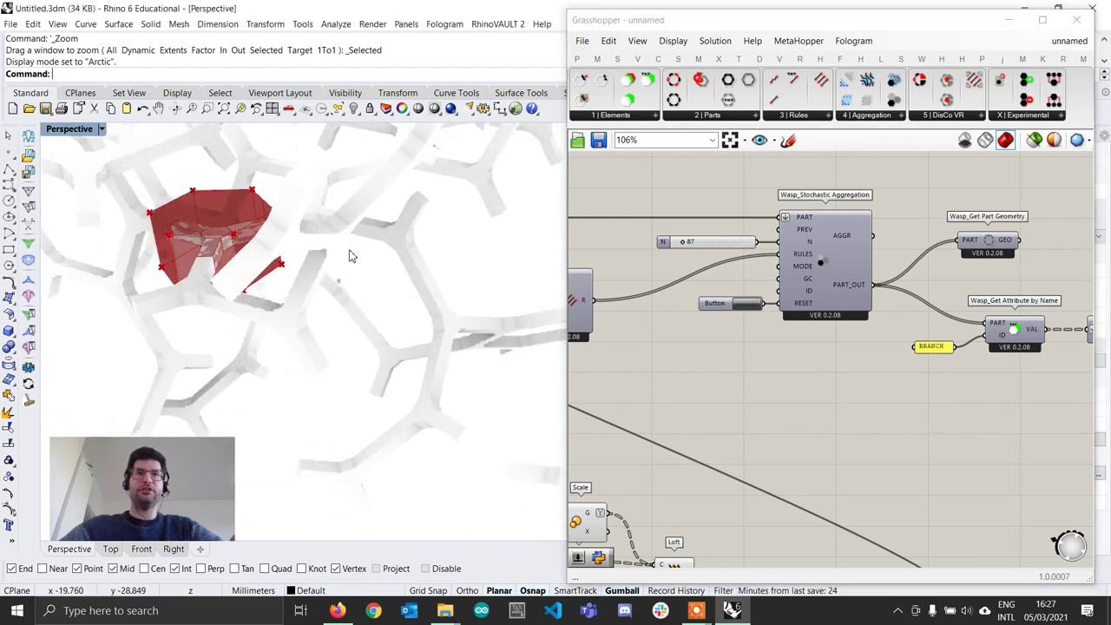
scroll(360, 267, down, 8)
right_drag(378, 301, 373, 377)
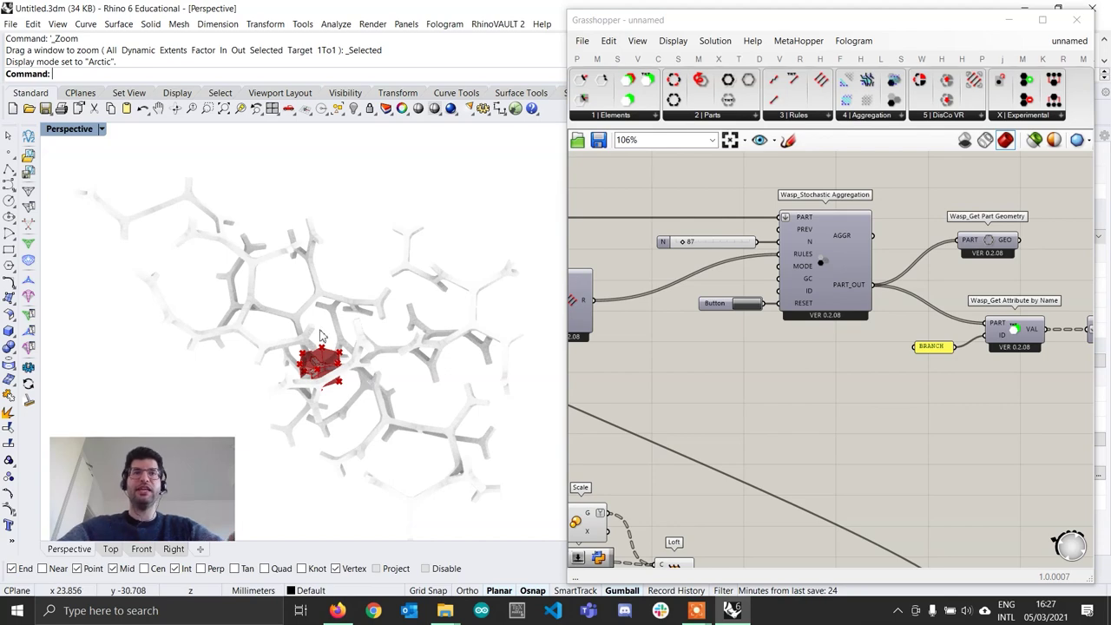
right_drag(351, 314, 338, 293)
scroll(399, 327, up, 3)
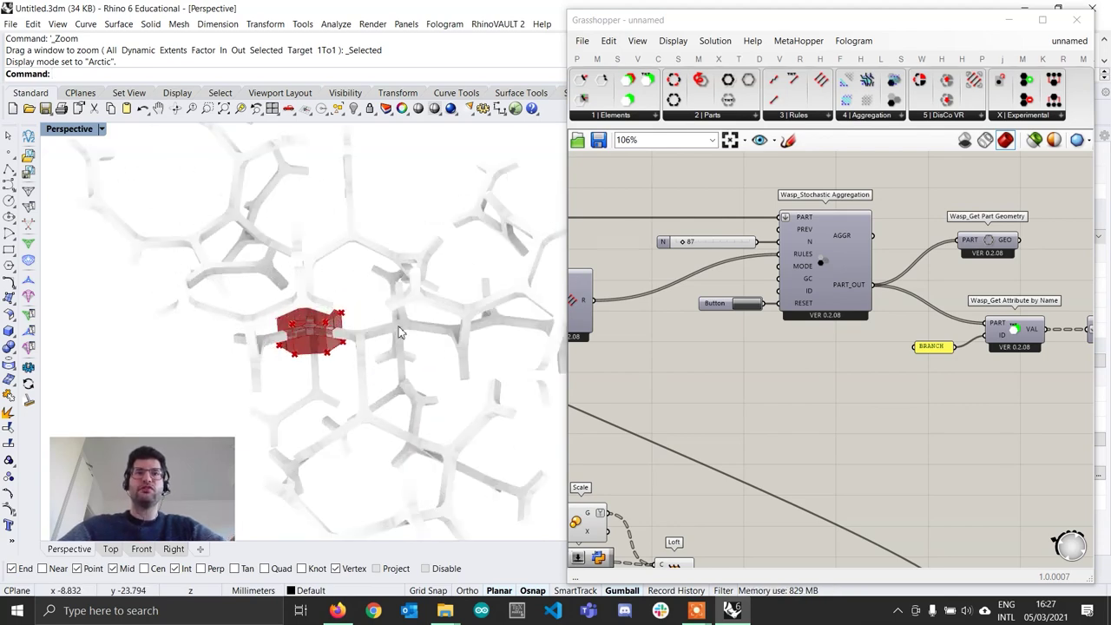
double_click(840, 21)
right_drag(530, 319, 560, 347)
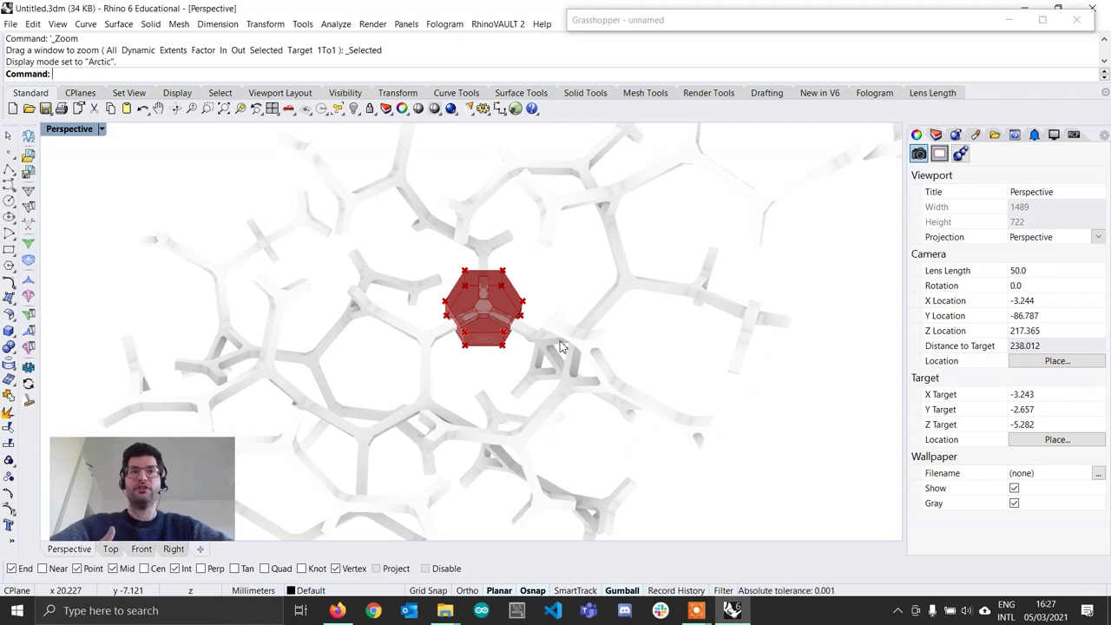